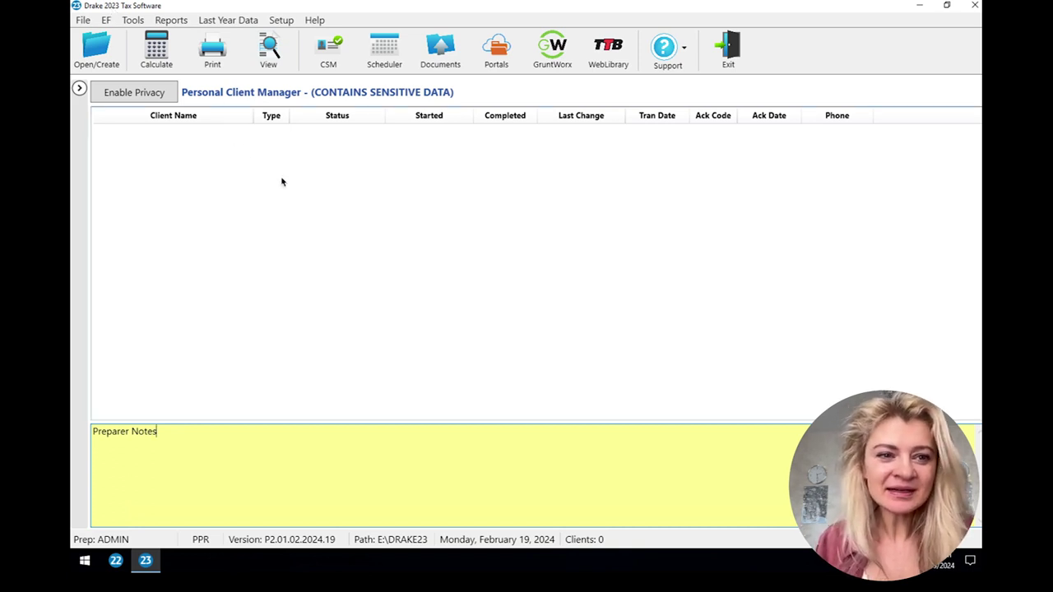
Look over the File and Setup menus, then open Help > Drake Chat Support
left_click(83, 20)
left_click(431, 31)
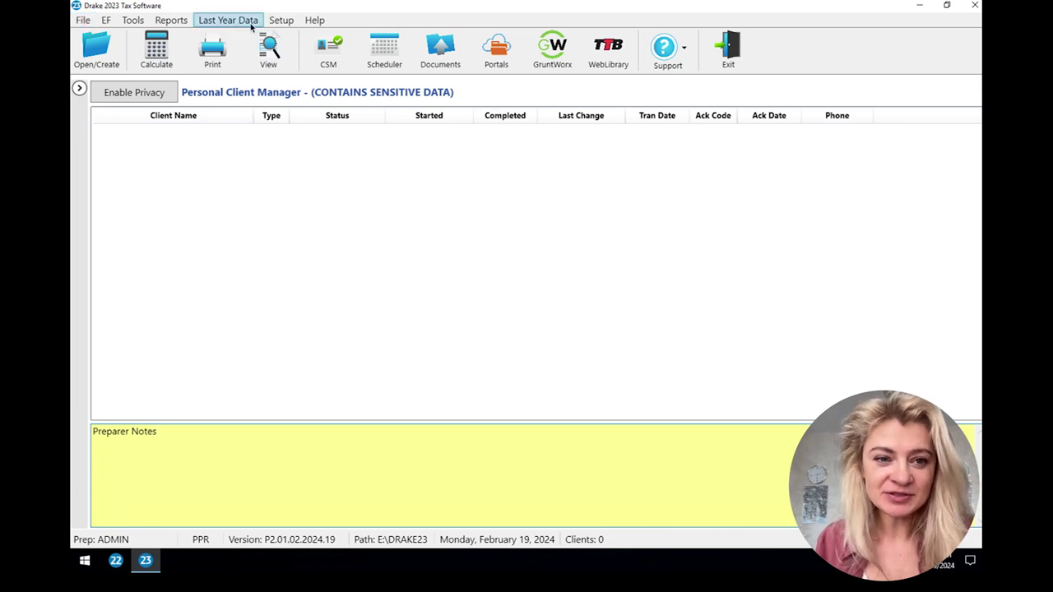
left_click(282, 23)
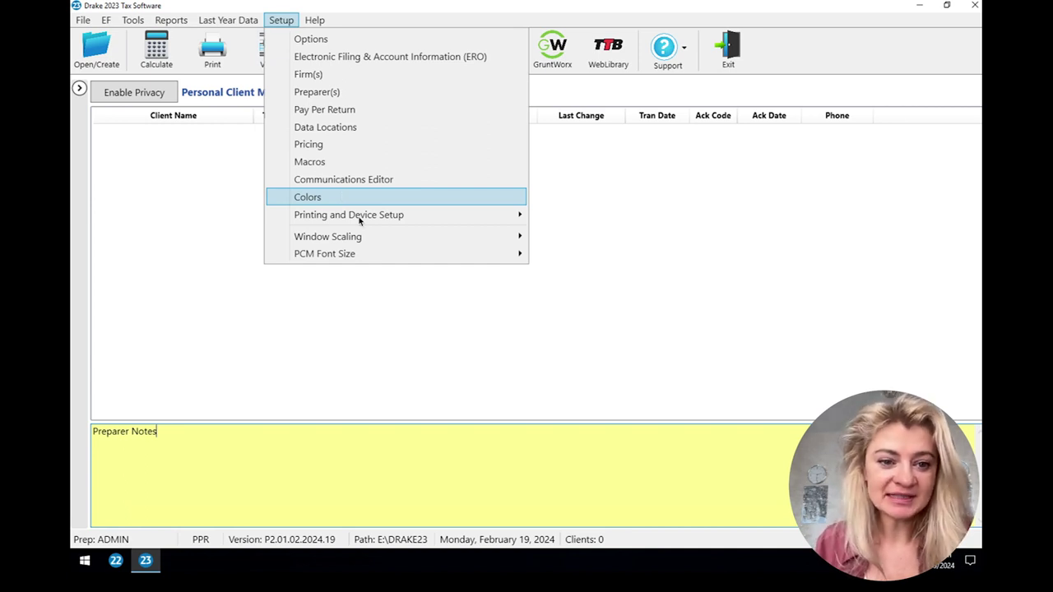
left_click(241, 201)
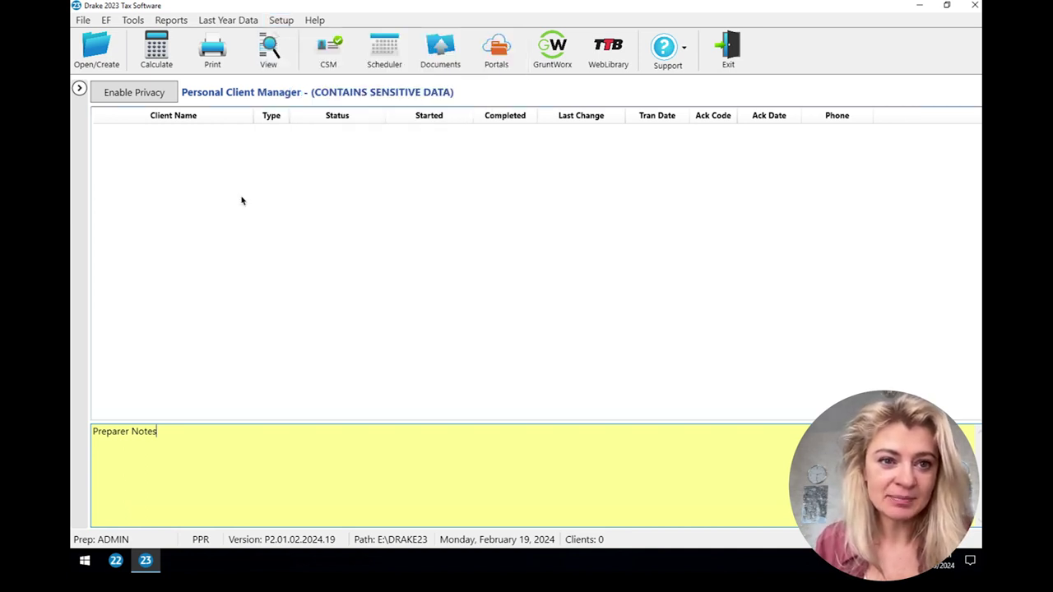
left_click(316, 21)
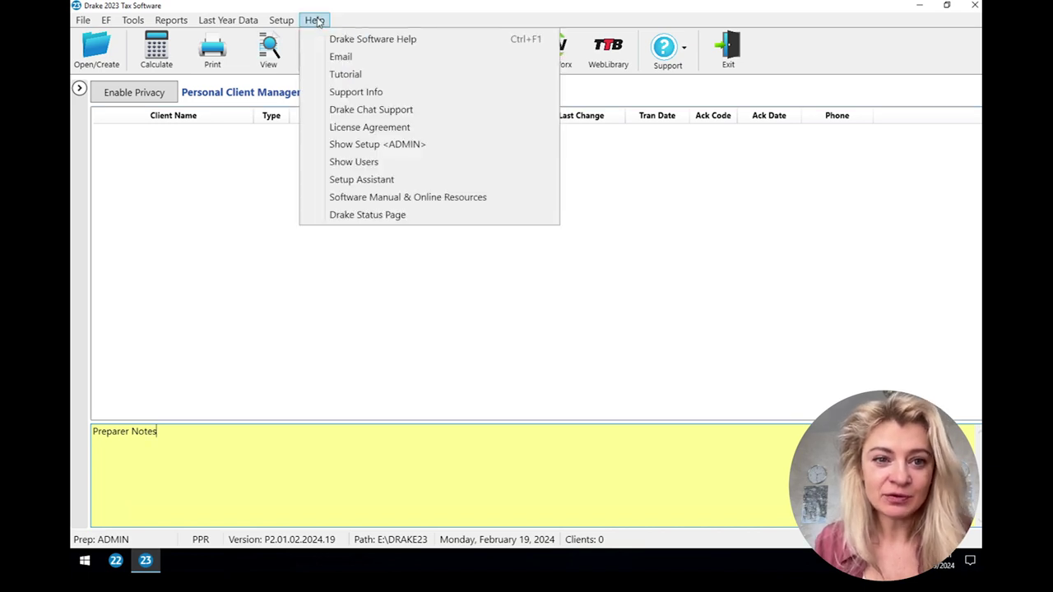
left_click(368, 111)
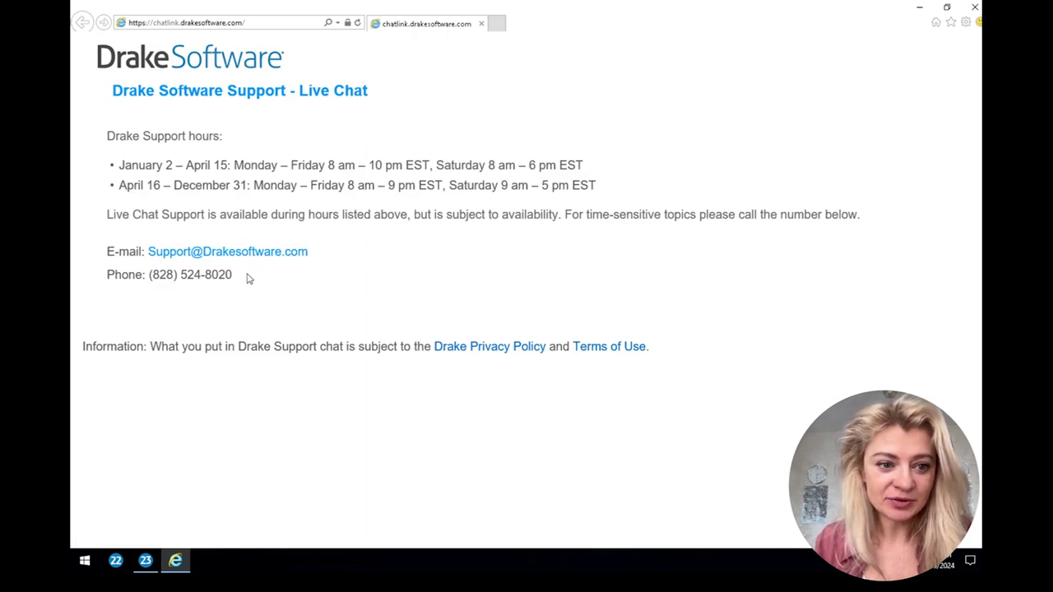
Highlight part of the support phone number, then close the Live Chat browser window
left_click_drag(235, 275, 180, 275)
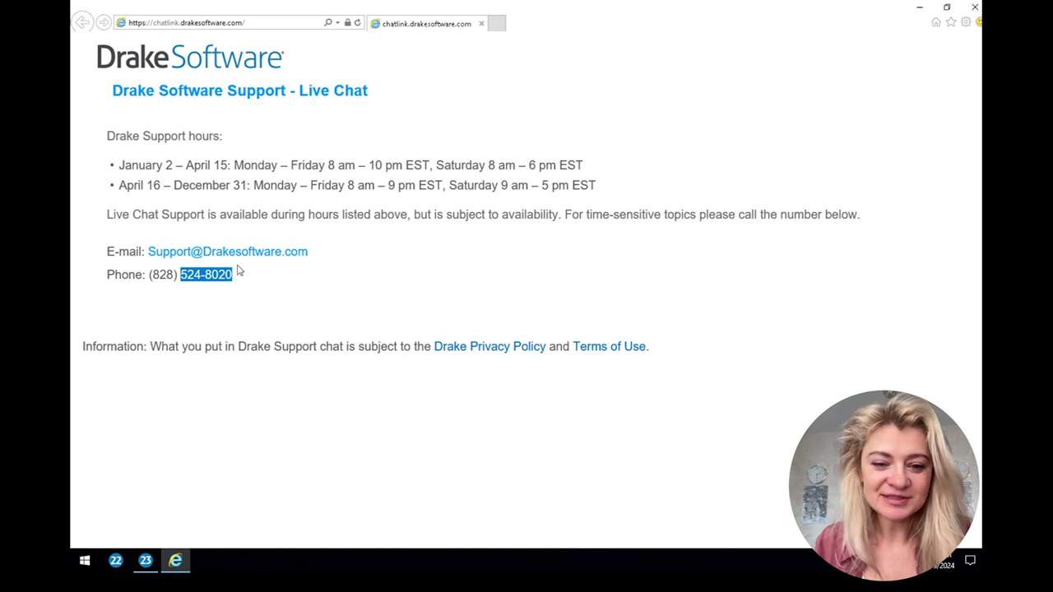
left_click(976, 6)
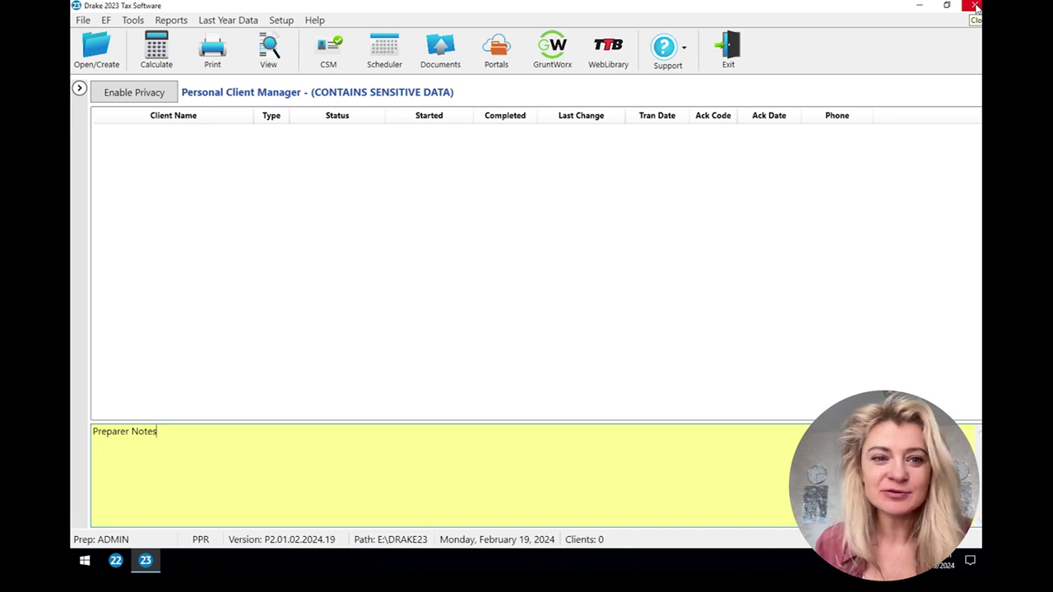
Review the Help, Last Year Data and Reports menus, ending on the Tools menu
left_click(316, 20)
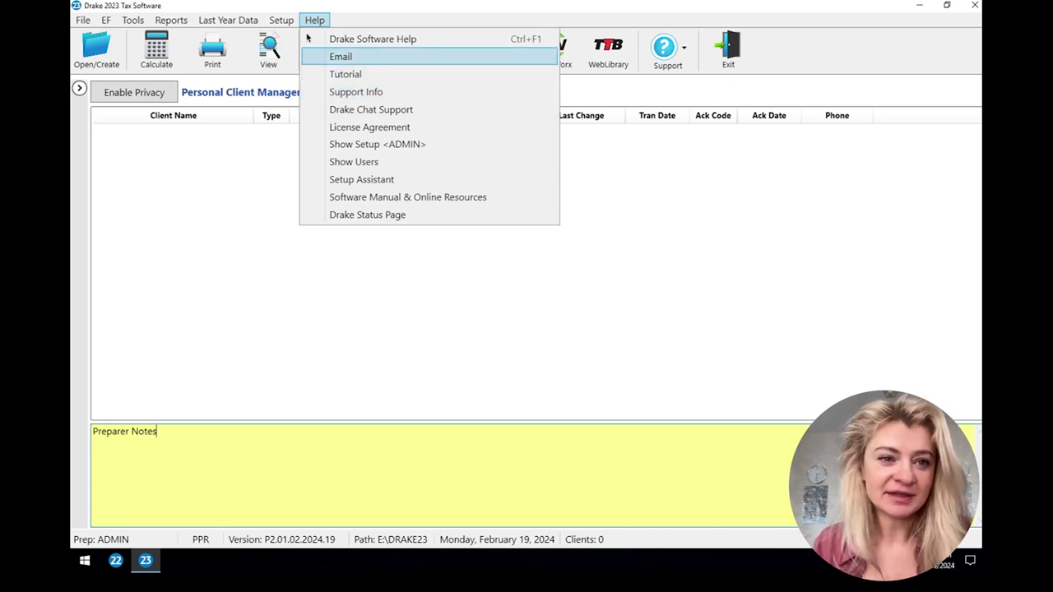
mouse_move(246, 23)
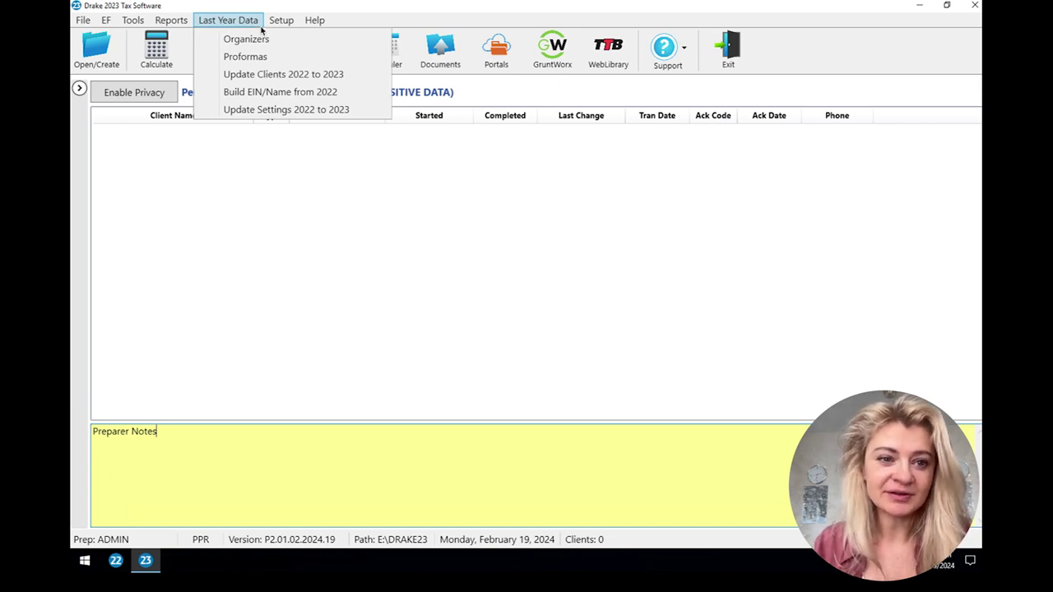
mouse_move(178, 20)
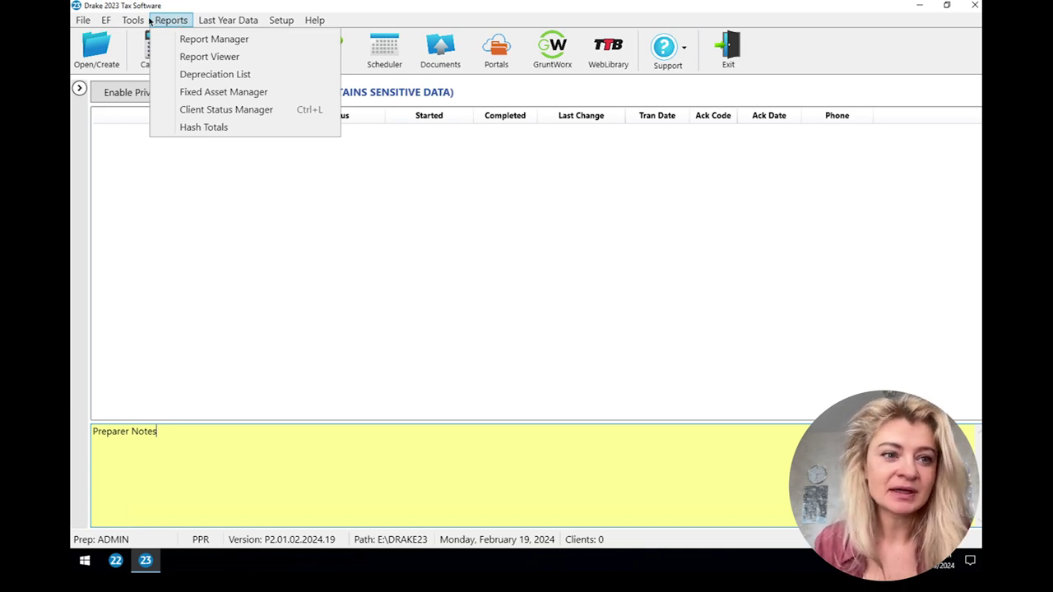
mouse_move(137, 23)
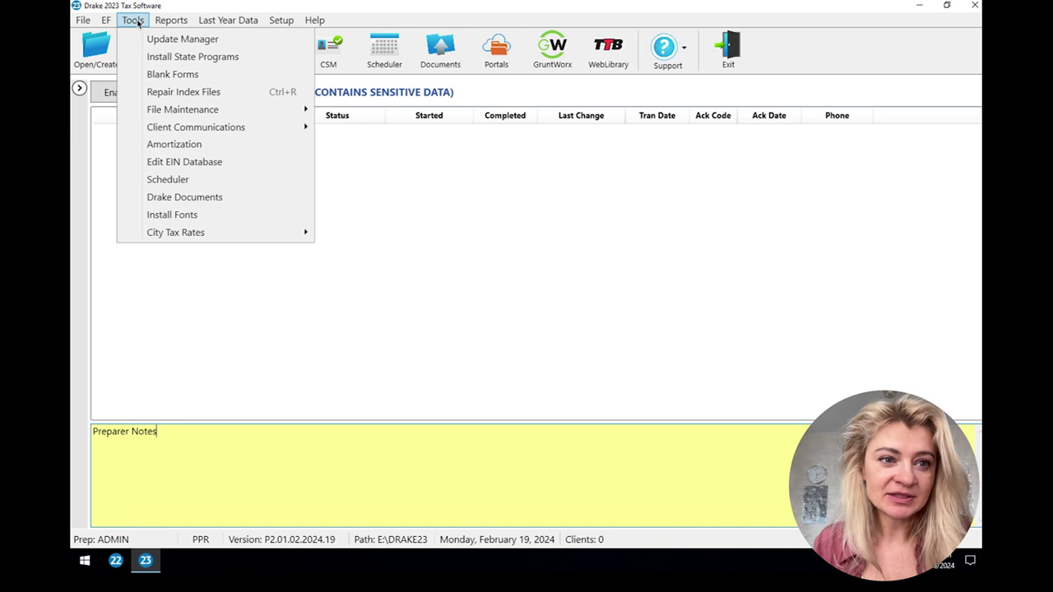
left_click(159, 58)
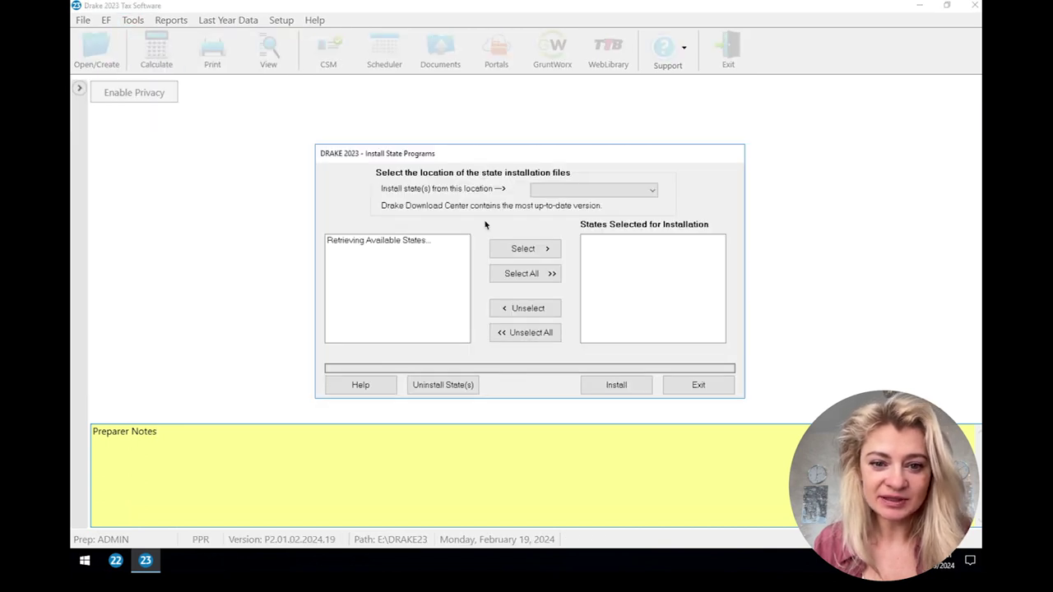
left_click(699, 387)
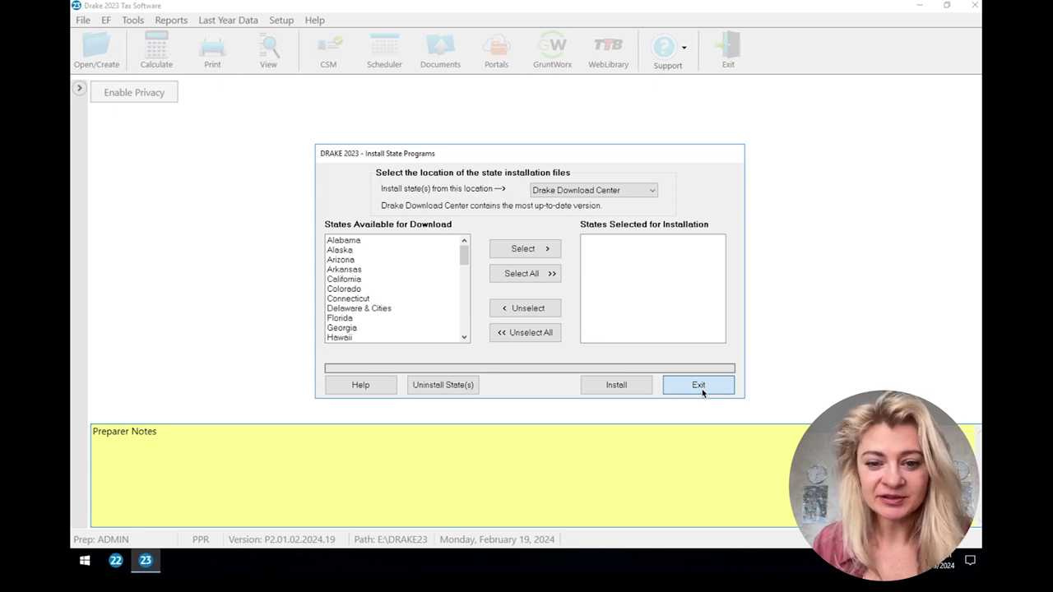
left_click(698, 386)
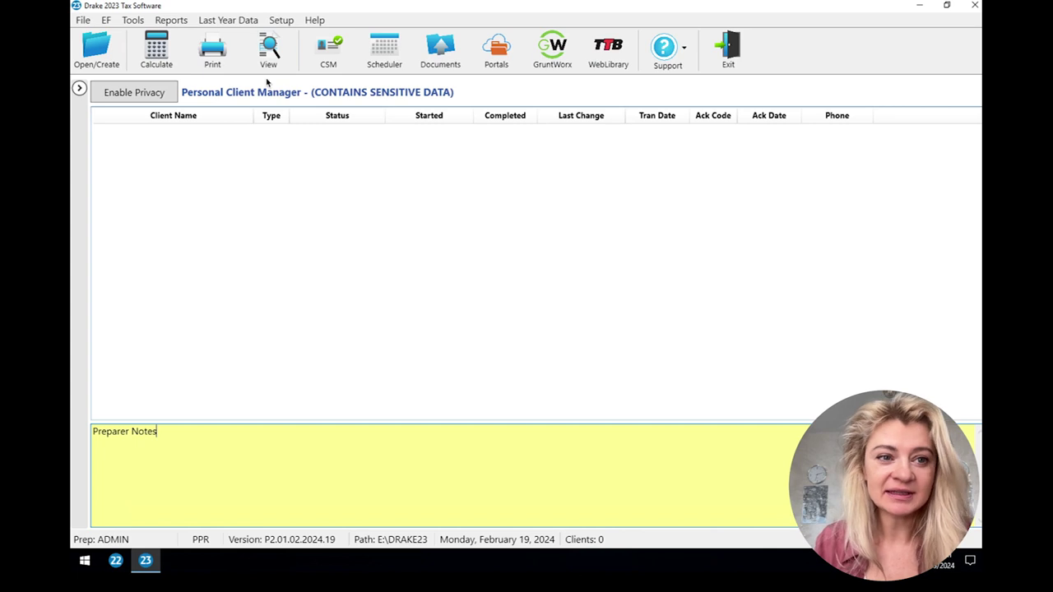
left_click(236, 21)
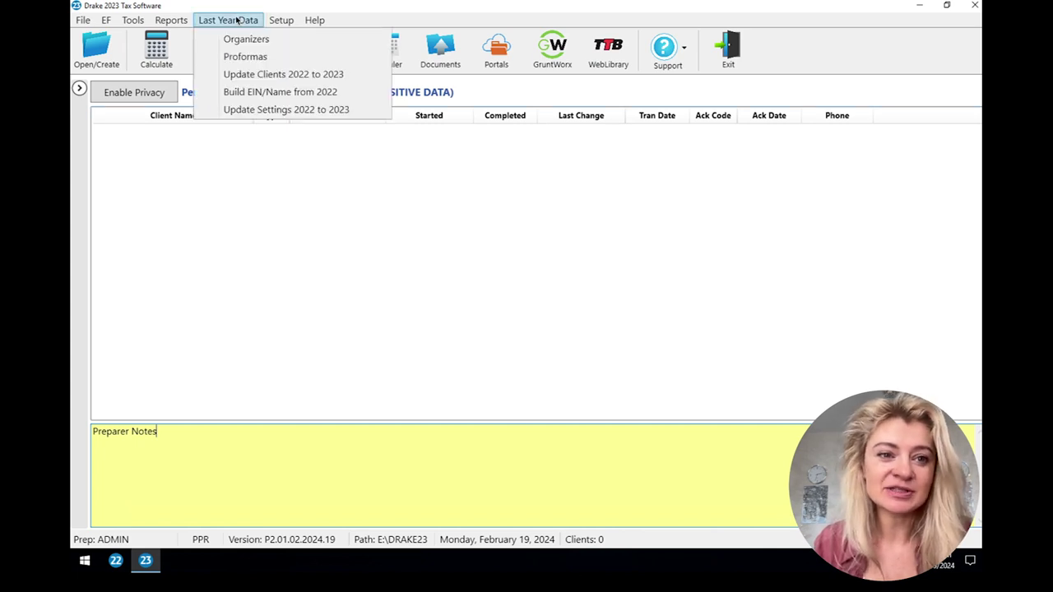
mouse_move(138, 21)
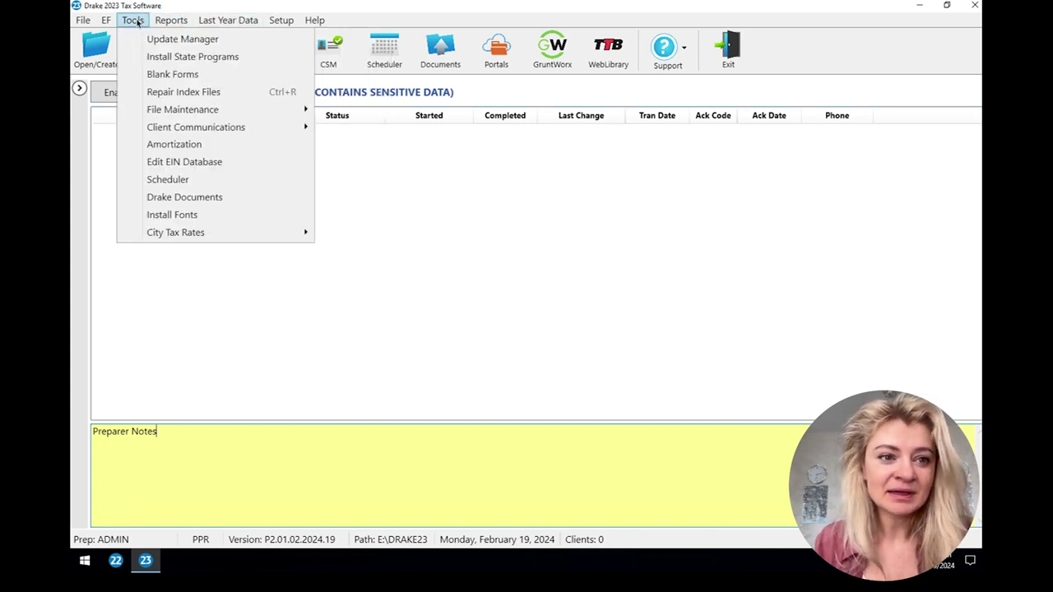
left_click(156, 74)
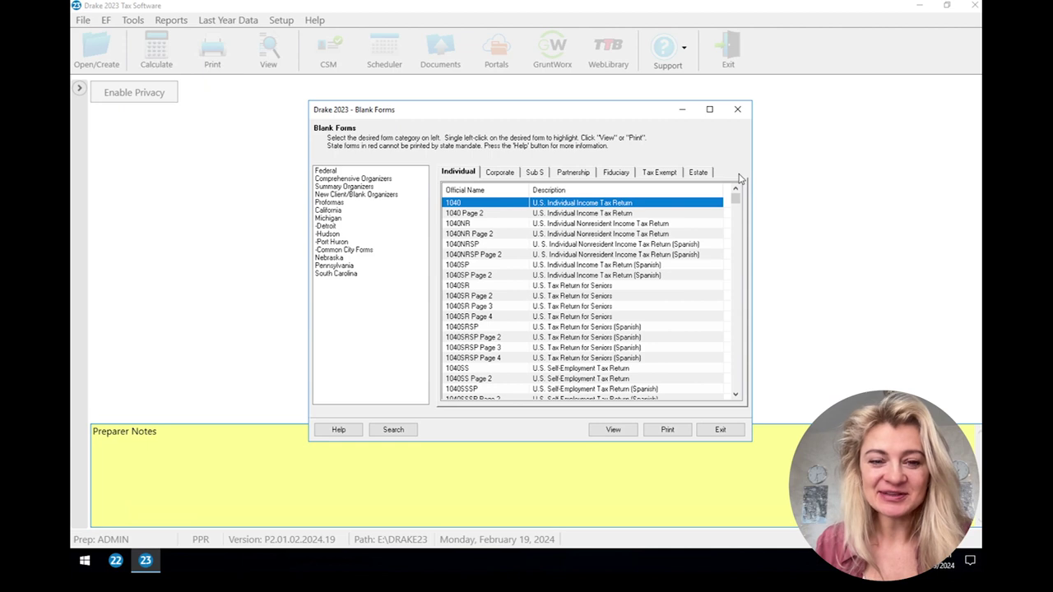
left_click(739, 111)
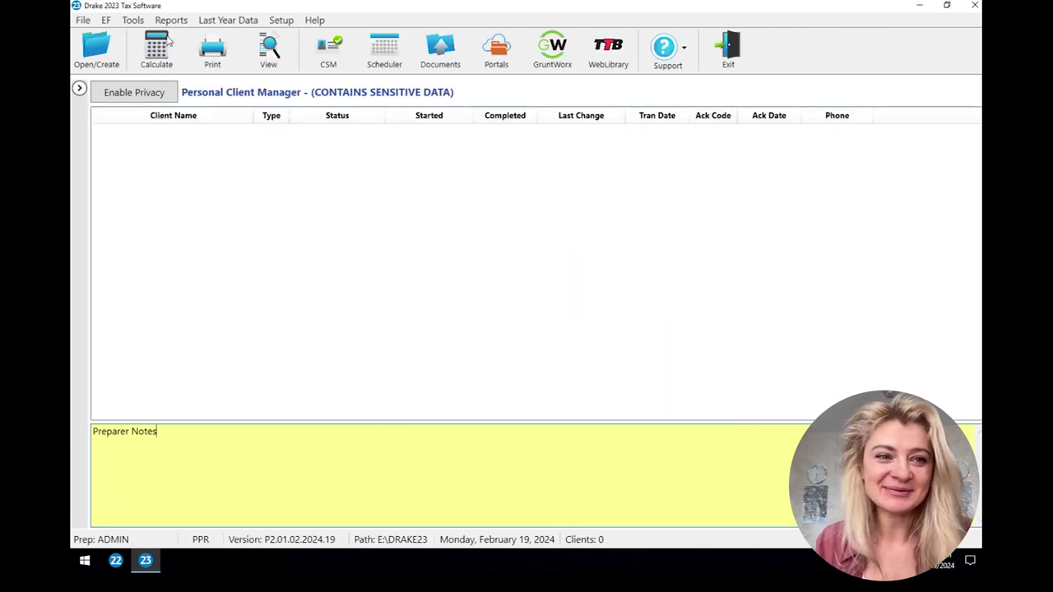
Browse the Tools File Maintenance, Client Communications and City Tax Rates submenus, ending on EF
left_click(133, 21)
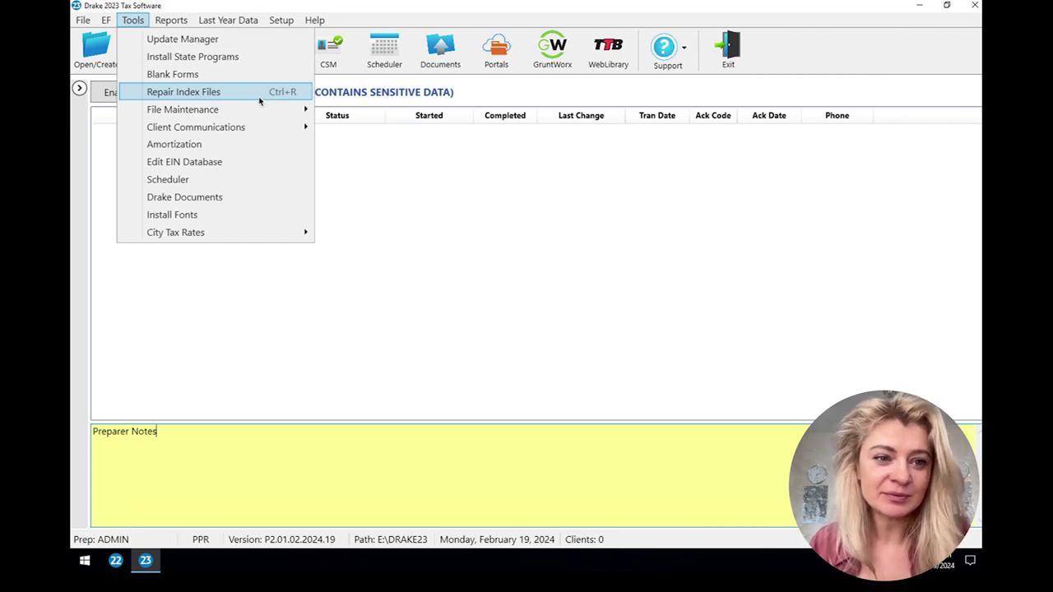
mouse_move(257, 112)
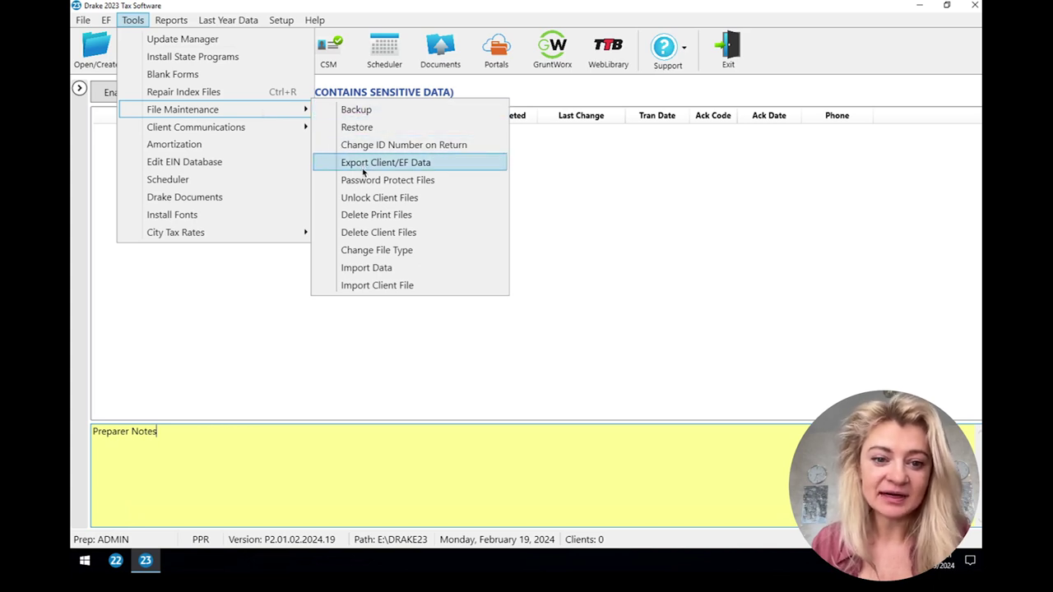
mouse_move(294, 128)
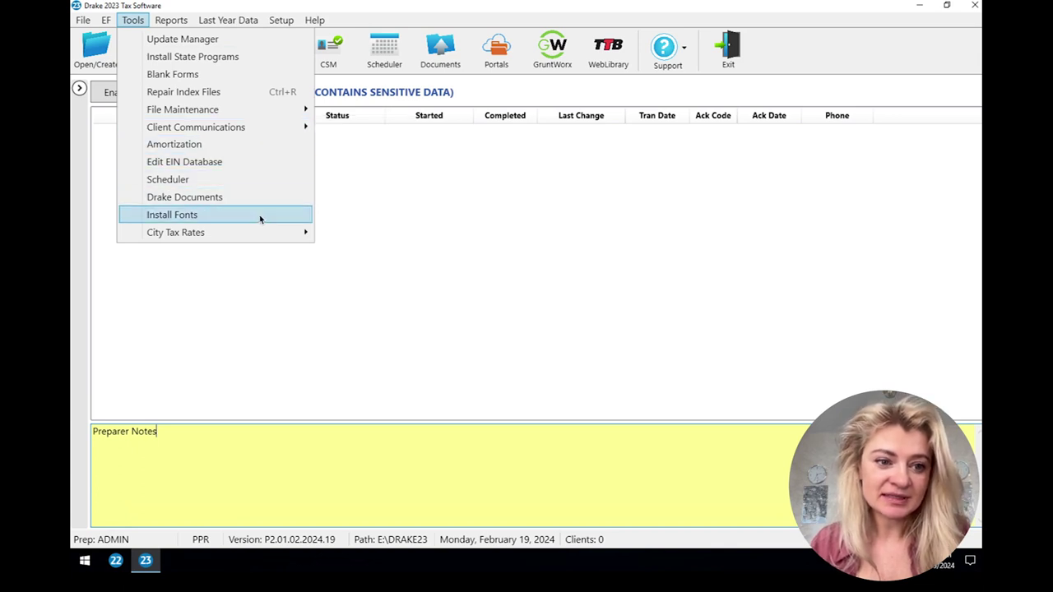
mouse_move(260, 237)
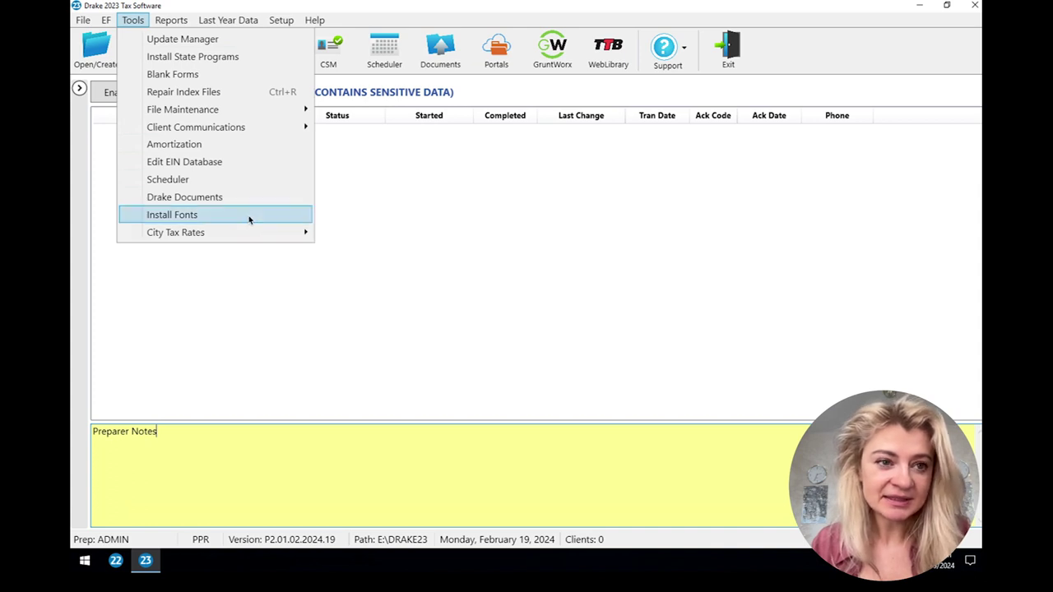
mouse_move(107, 22)
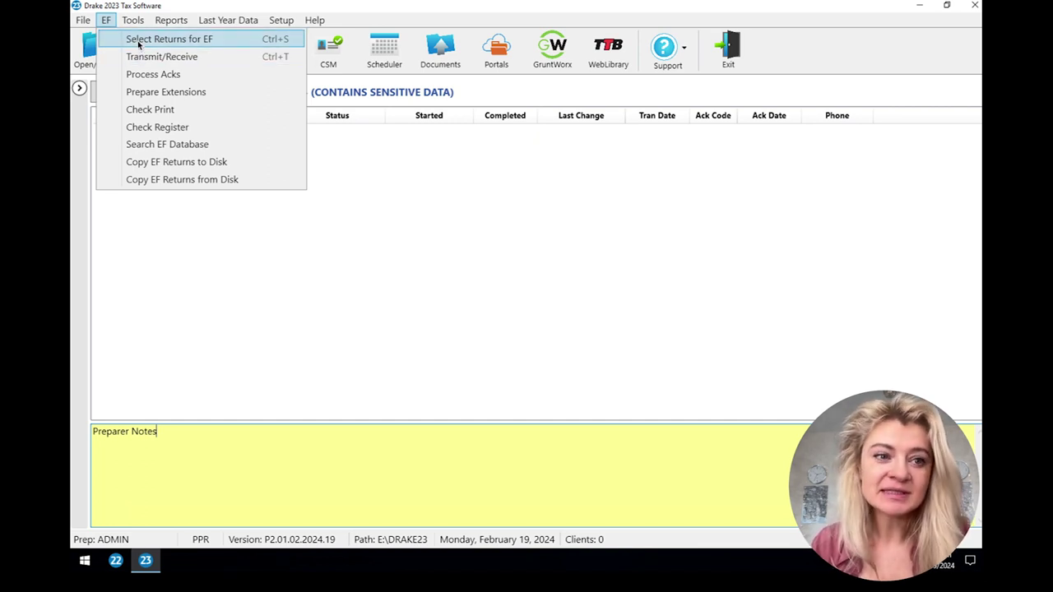
Check the EF Select Returns for EF and Transmit/Receive screens, closing each one
left_click(138, 44)
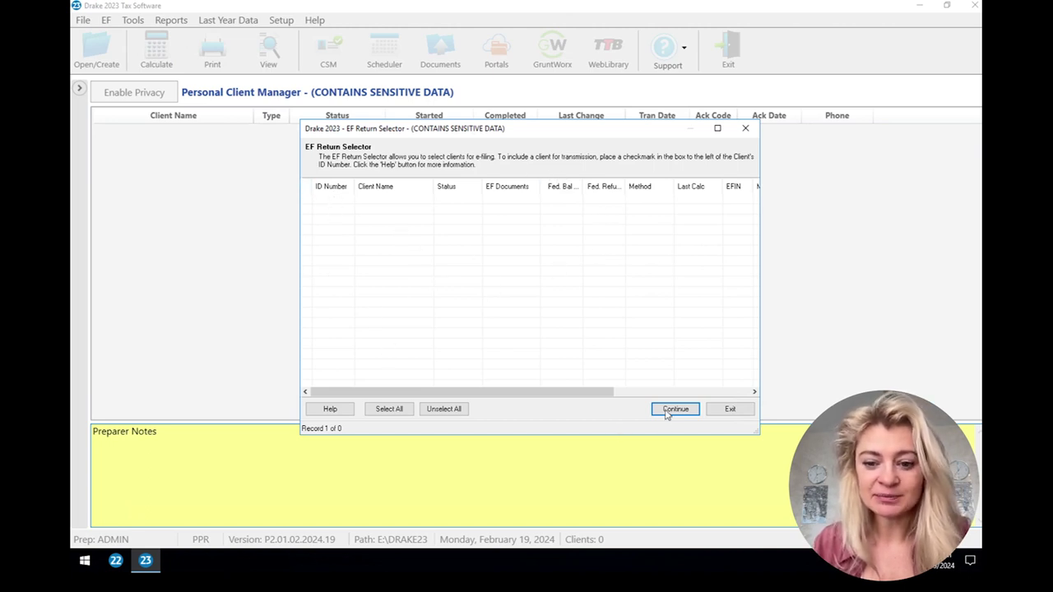
left_click(745, 129)
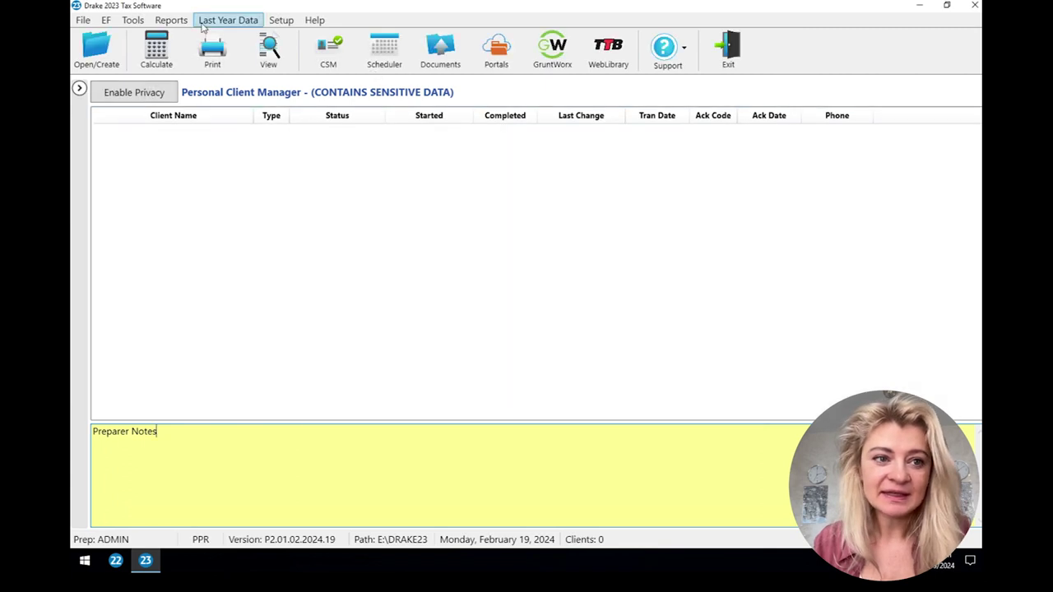
left_click(106, 20)
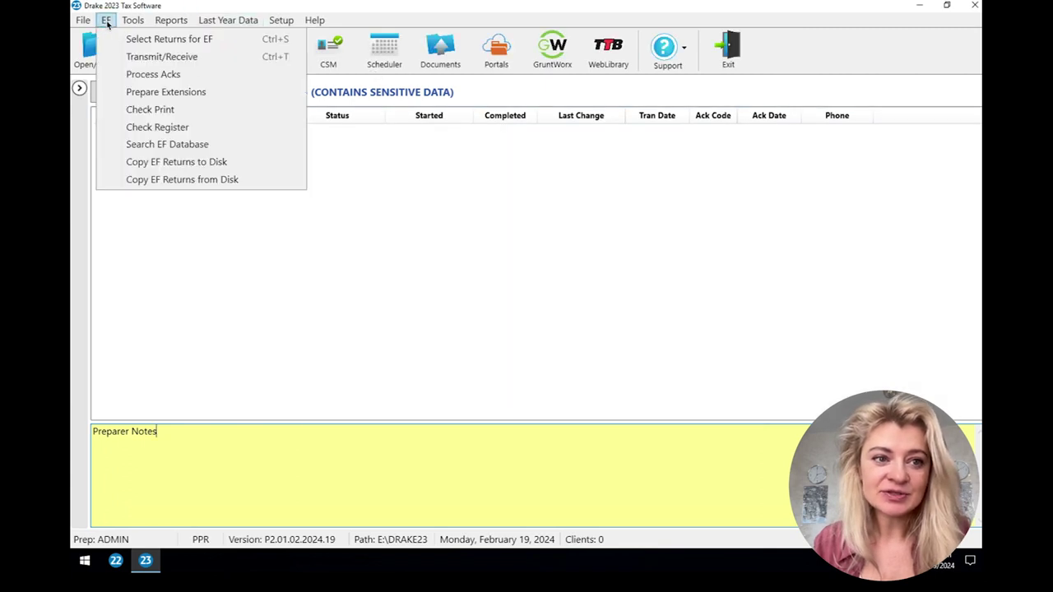
left_click(141, 60)
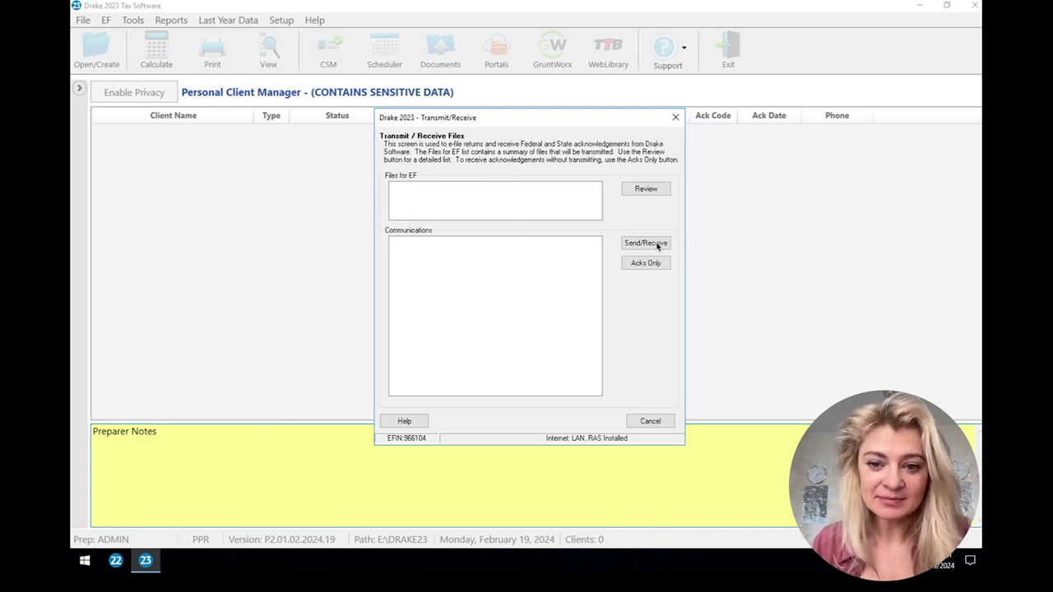
left_click(675, 116)
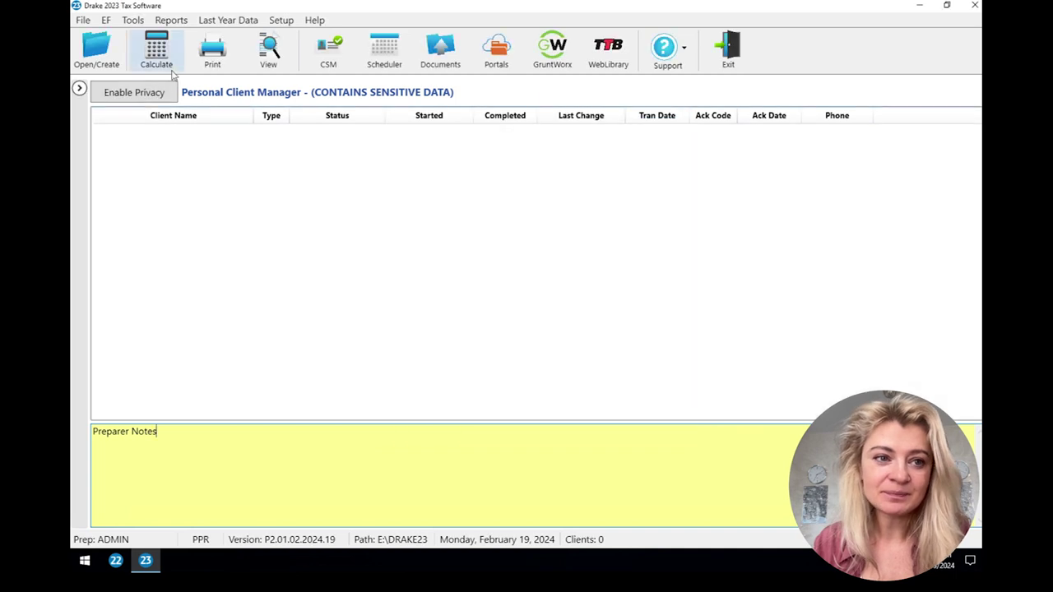
Process the e-file acknowledgements and close the State MEF ACK report
left_click(105, 19)
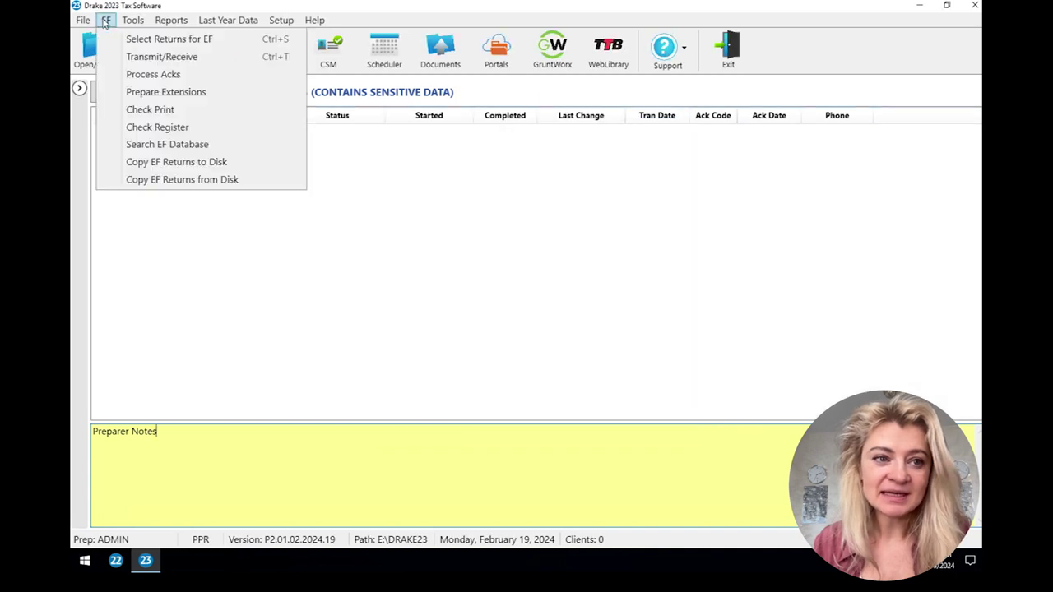
left_click(141, 74)
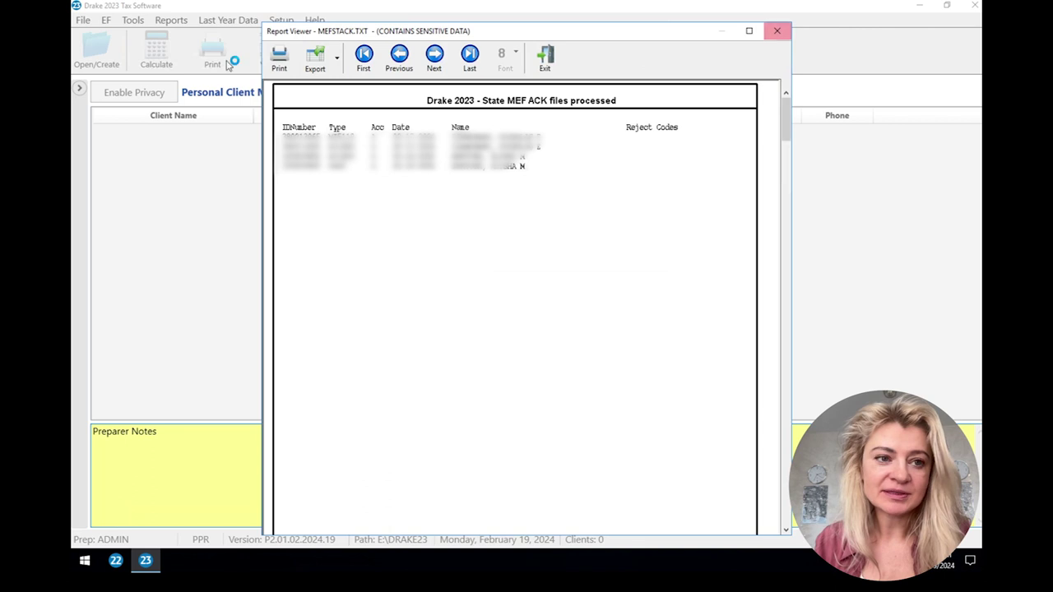
left_click(776, 31)
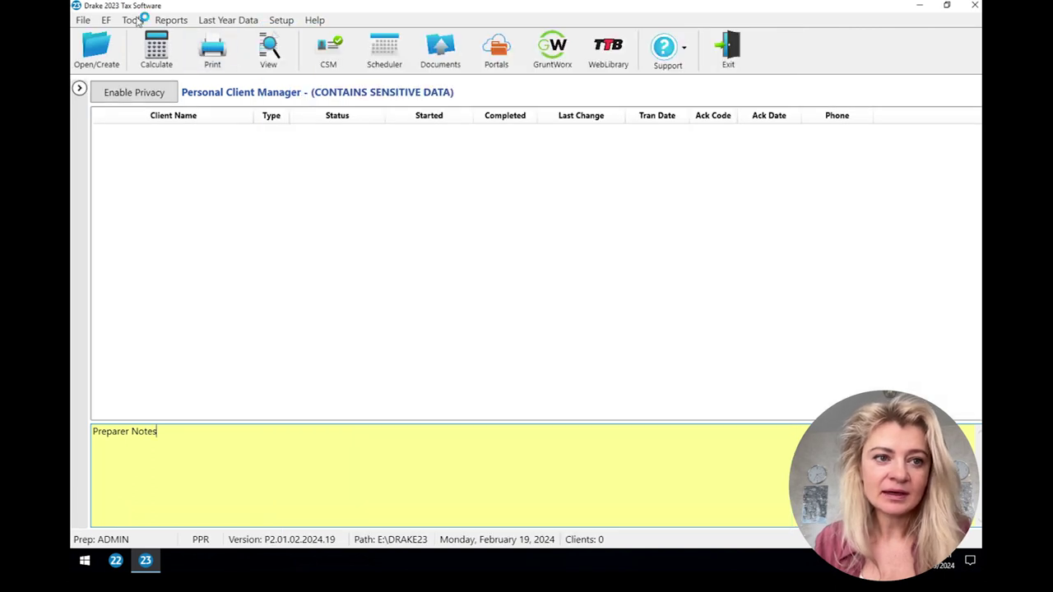
left_click(106, 20)
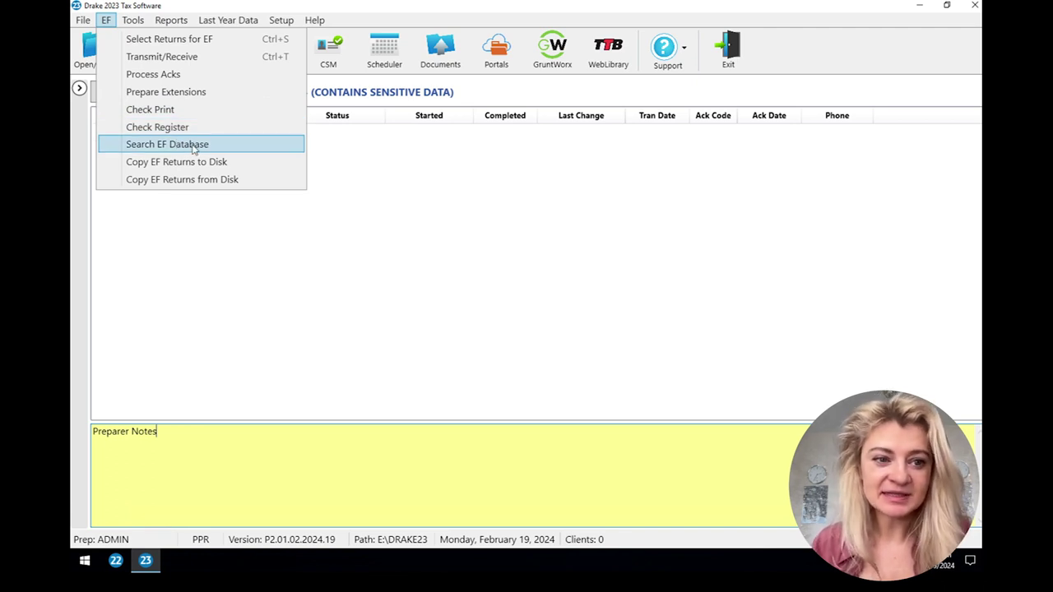
key("Escape")
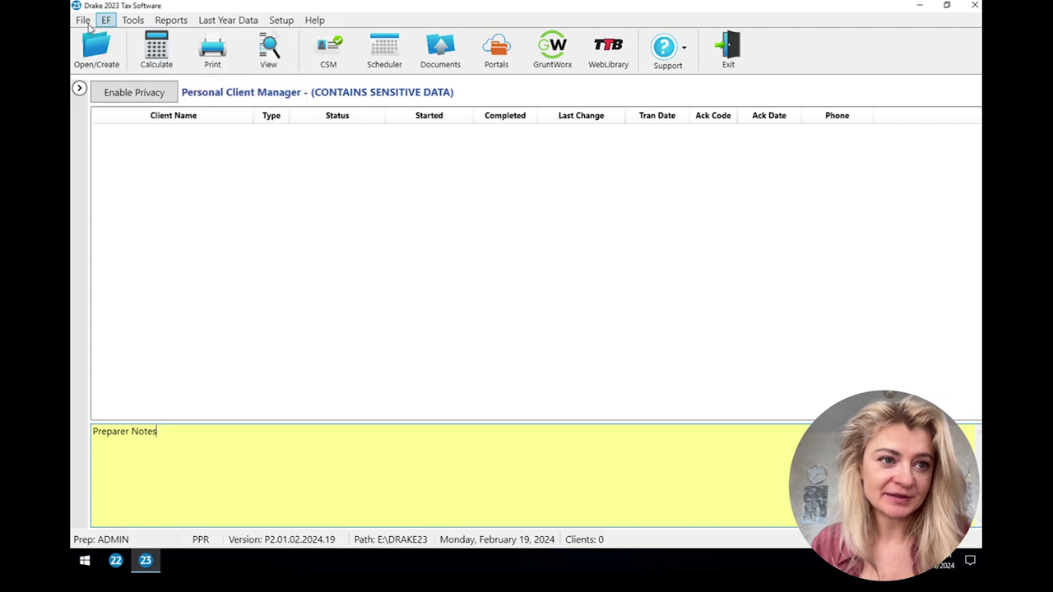
left_click(84, 22)
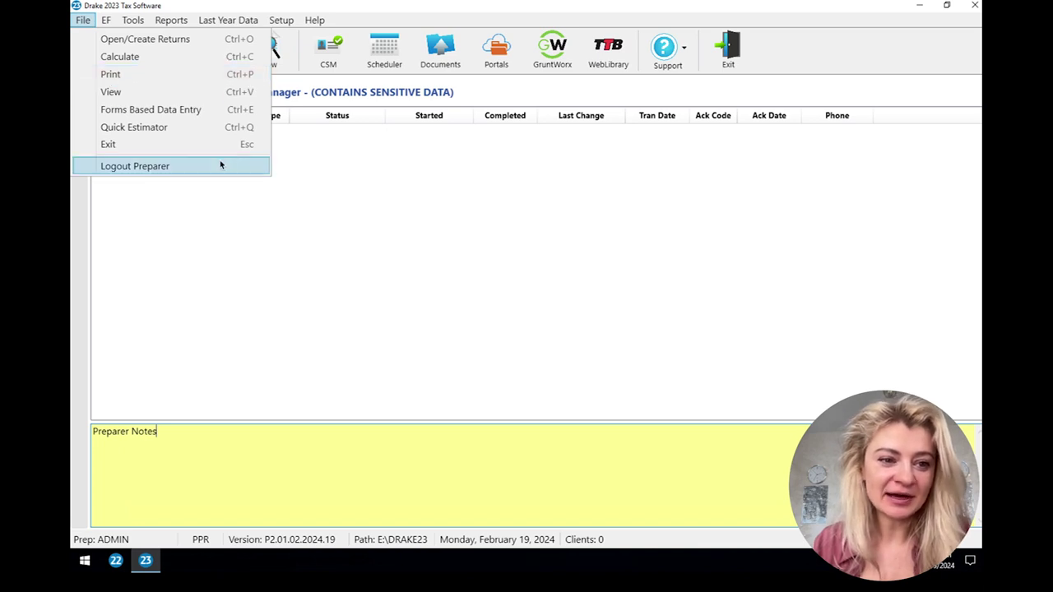
left_click(372, 203)
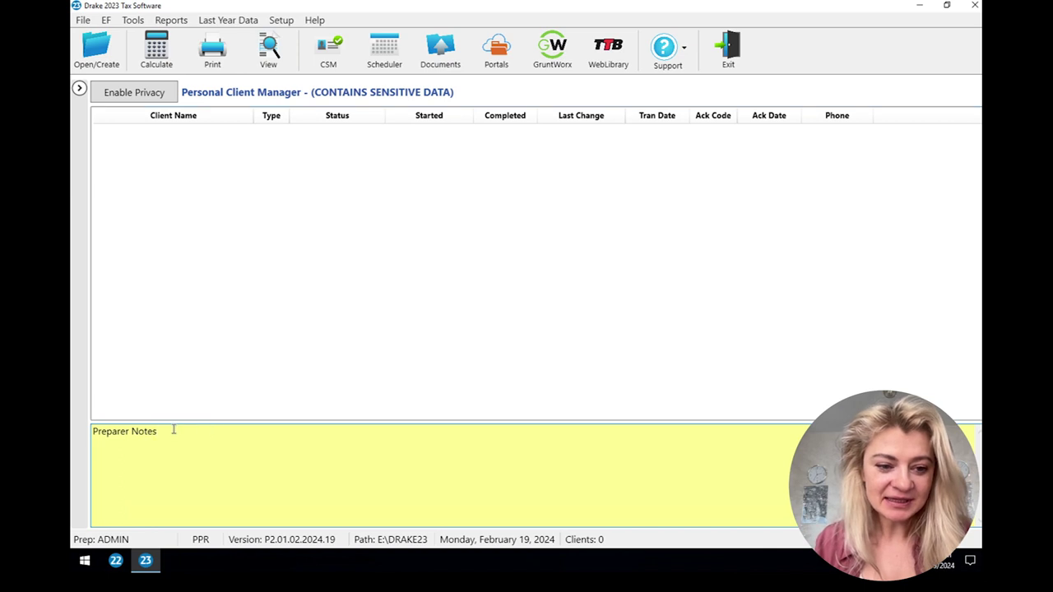
left_click_drag(157, 430, 95, 429)
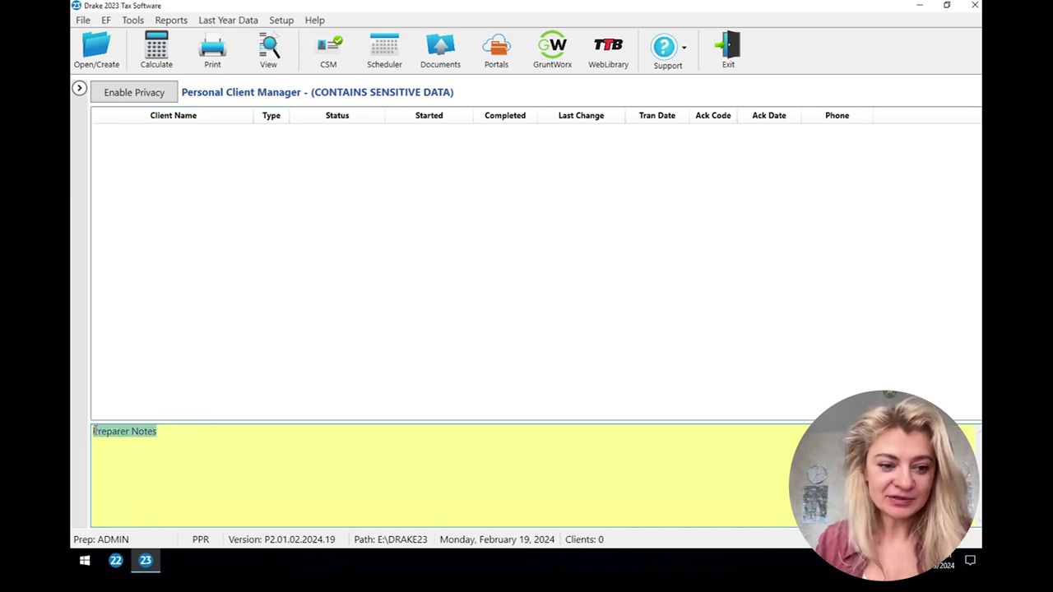
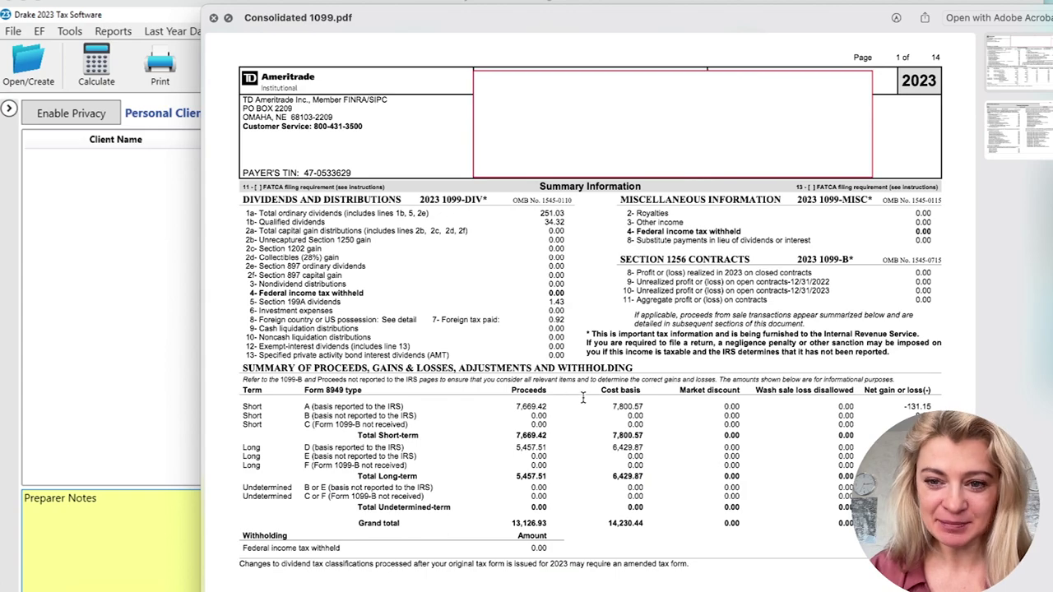
Close the 1099 preview, then Quick Look Biz return Financials.xlsx and close it
left_click(213, 17)
left_click(620, 465)
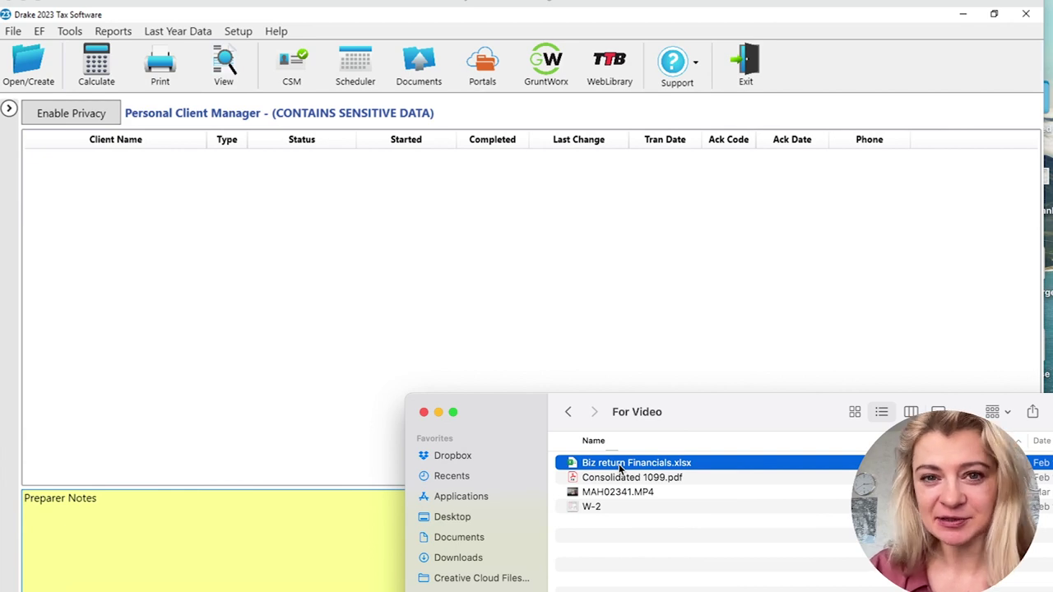
key("space")
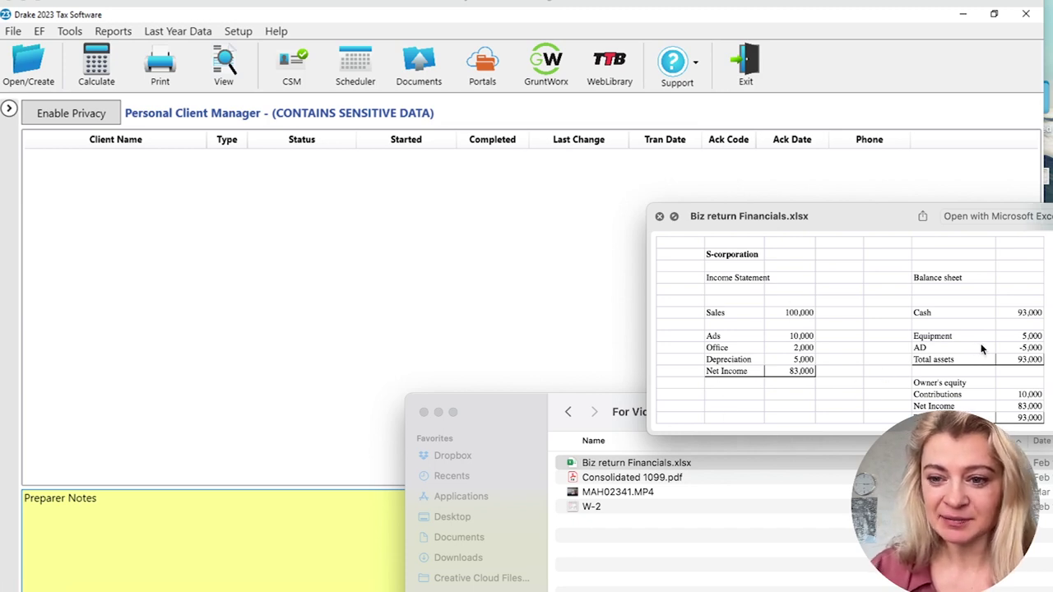
left_click(659, 216)
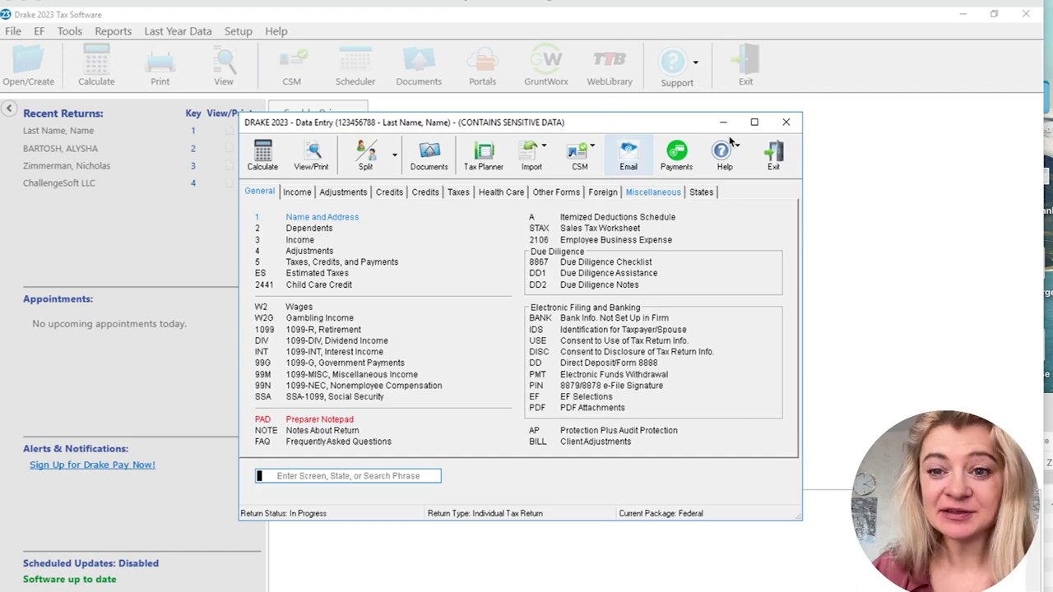
Maximize Data Entry and review the taxpayer's name fields on screen 1, then exit to the menu
left_click(753, 122)
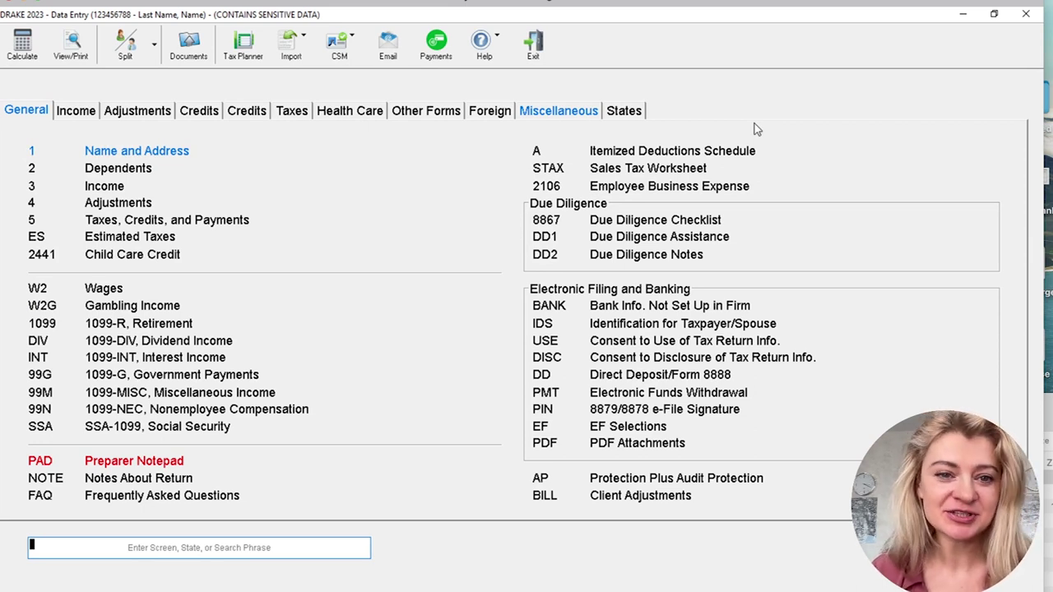
left_click(173, 153)
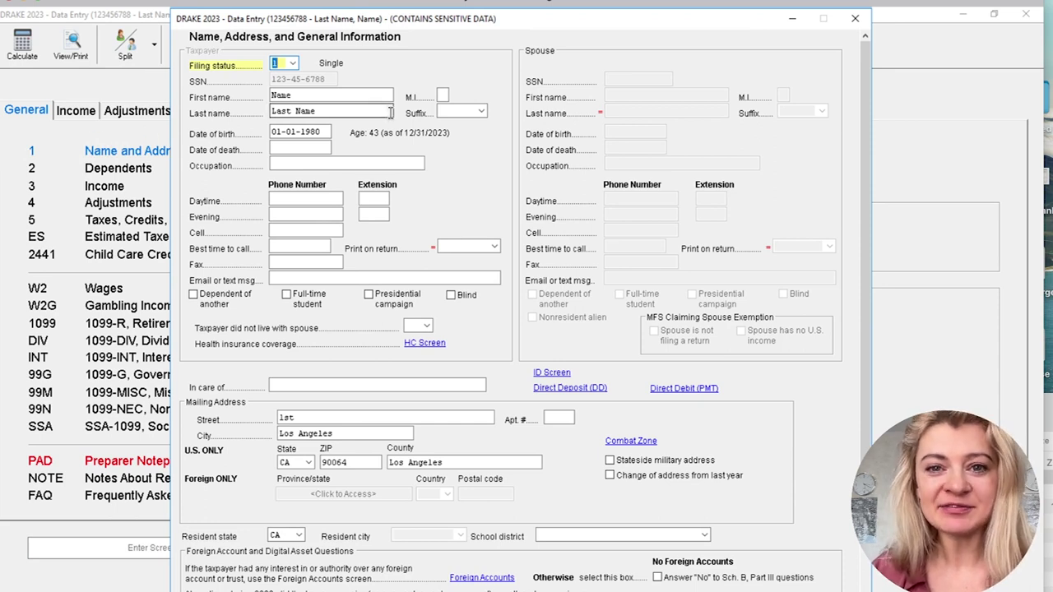
left_click(350, 99)
left_click(346, 111)
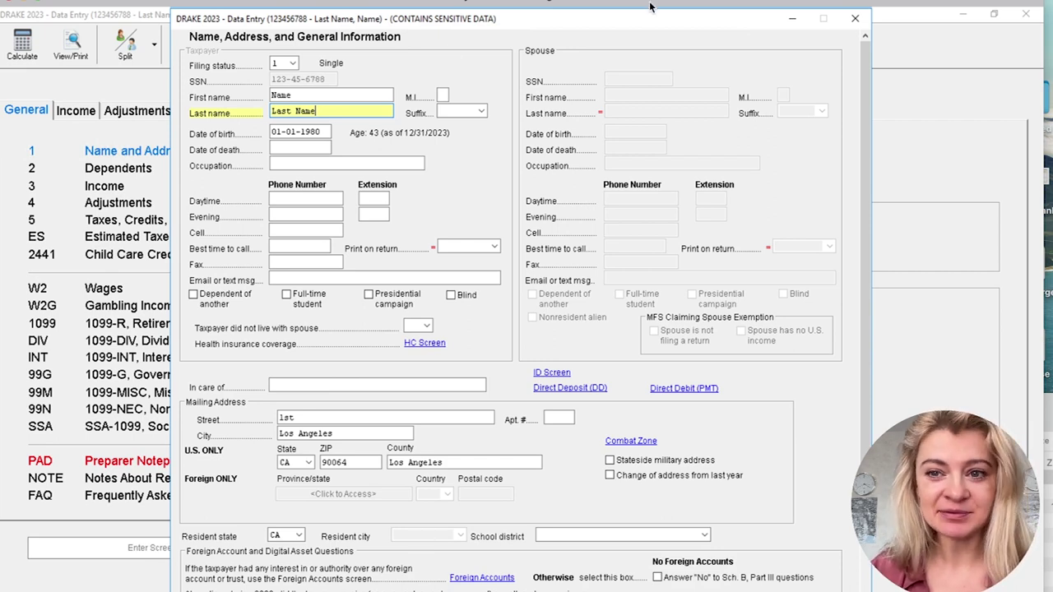
left_click(855, 19)
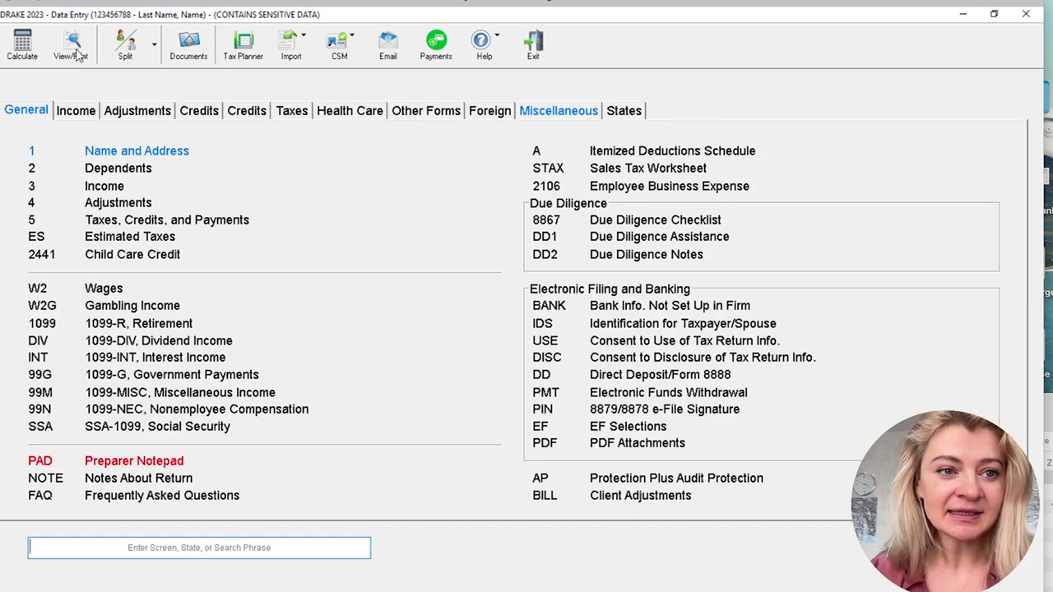
key("Escape")
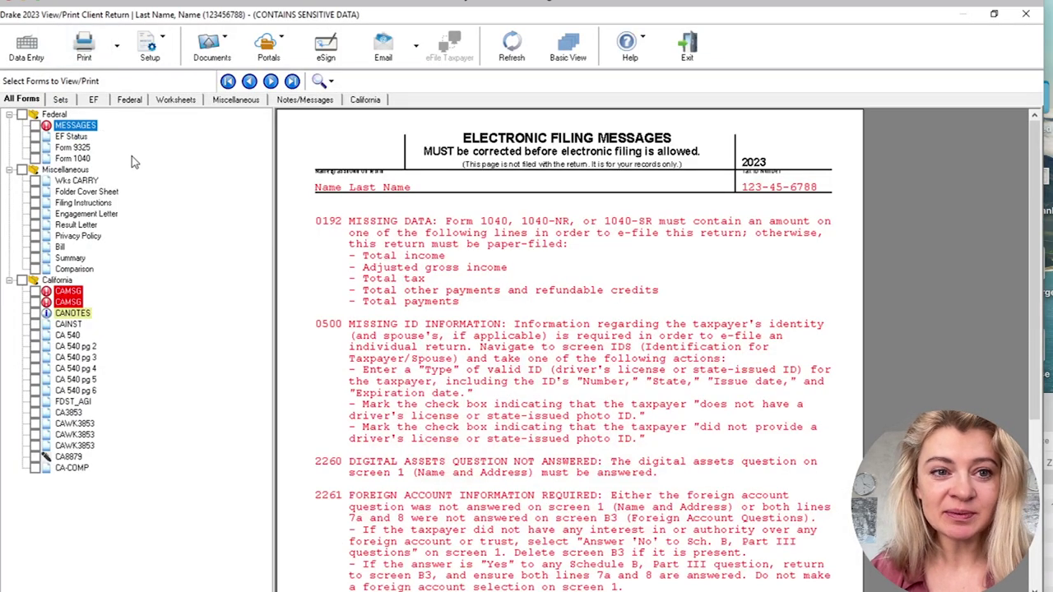
Scroll through the calculated Form 1040 in View/Print, then switch to the CA 540
left_click(74, 158)
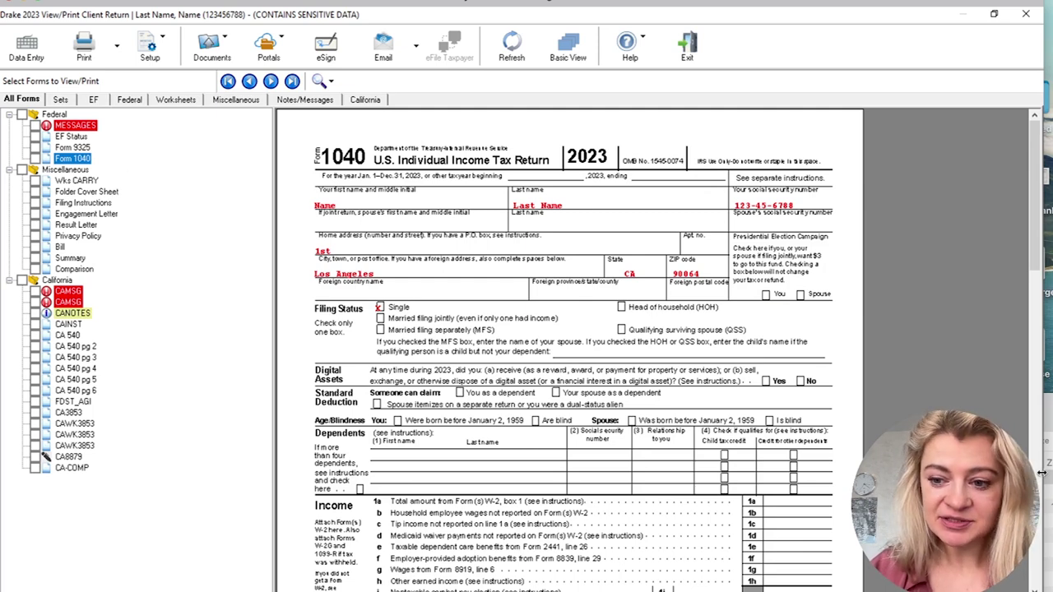
scroll(570, 350, "down", 10)
scroll(1035, 535, "down", 10)
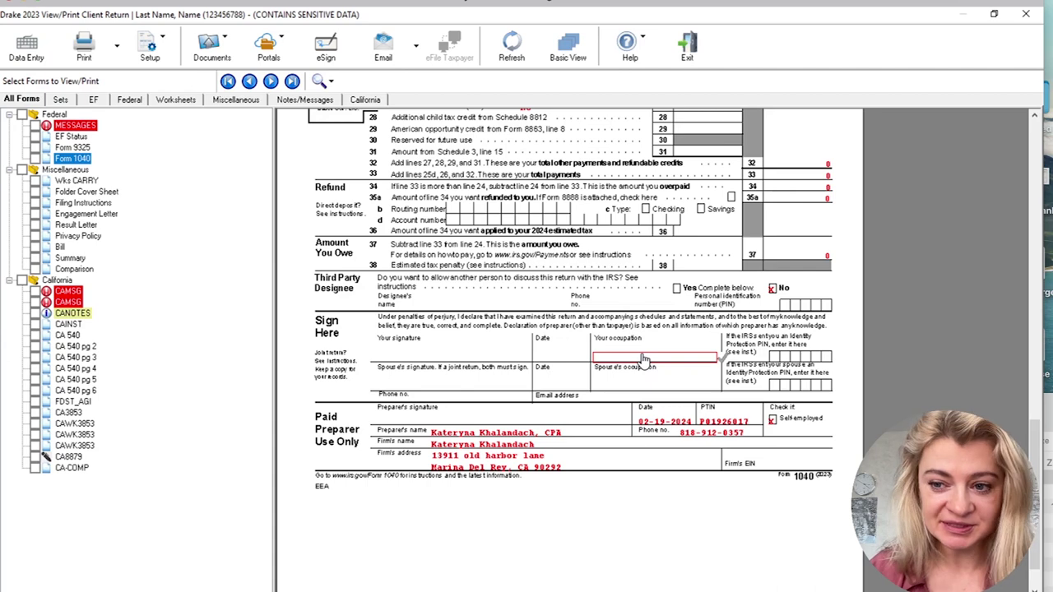
left_click(68, 336)
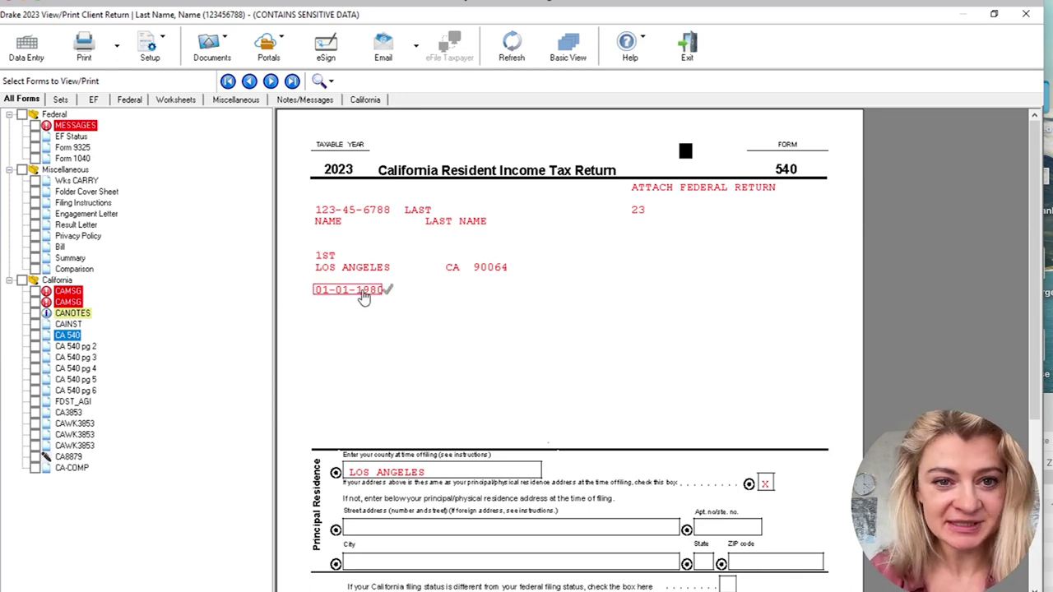
Close View/Print, select the 57065.49 box 1 wages on the W-2 image, and return to Drake
left_click(1028, 16)
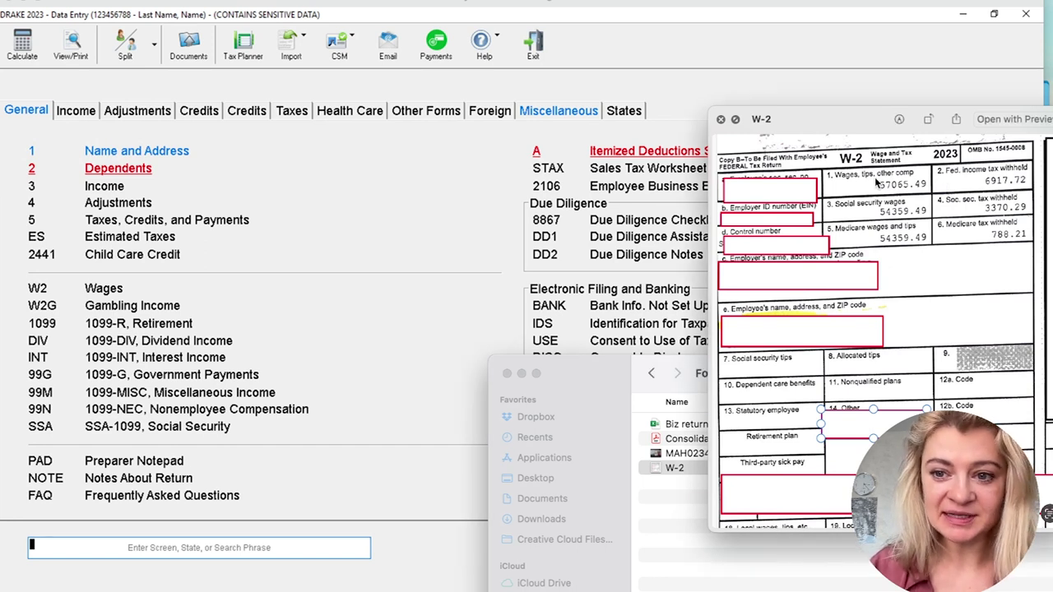
left_click_drag(877, 184, 919, 184)
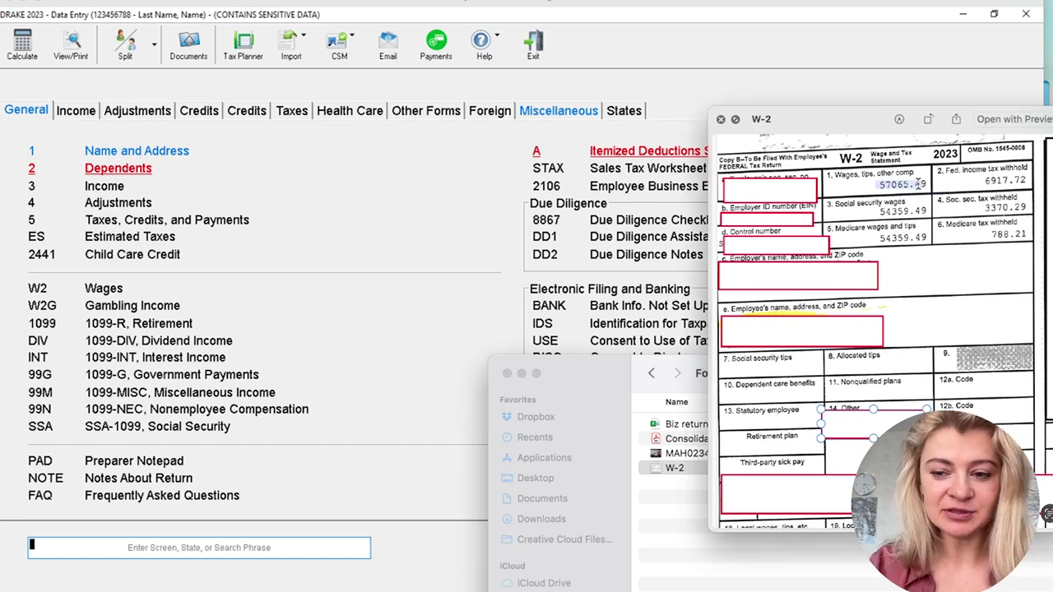
left_click(648, 43)
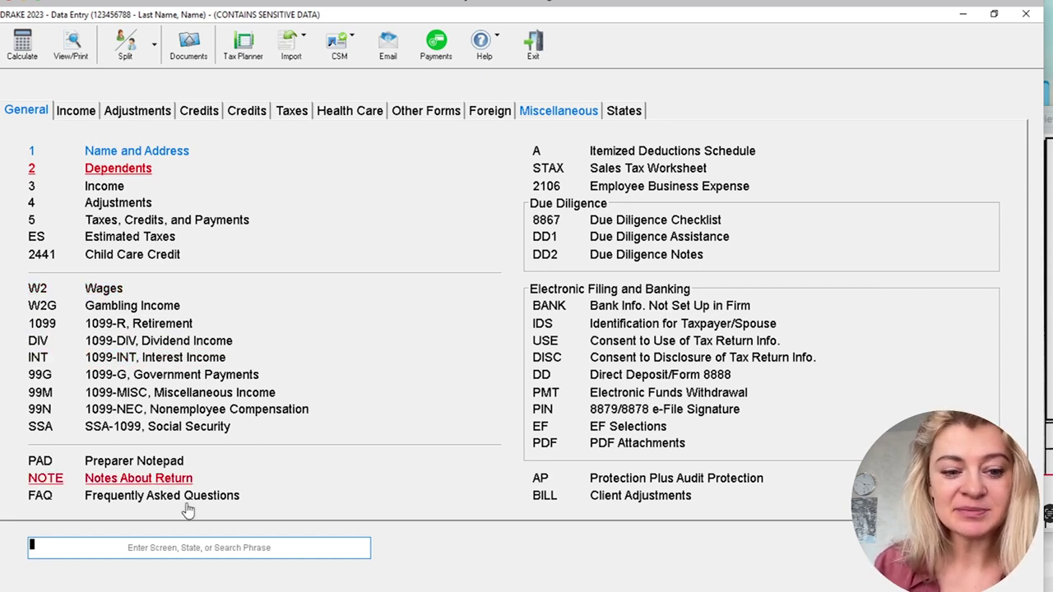
Open the W-2 screen with the w2 search and assign it to the taxpayer (T)
type("w2")
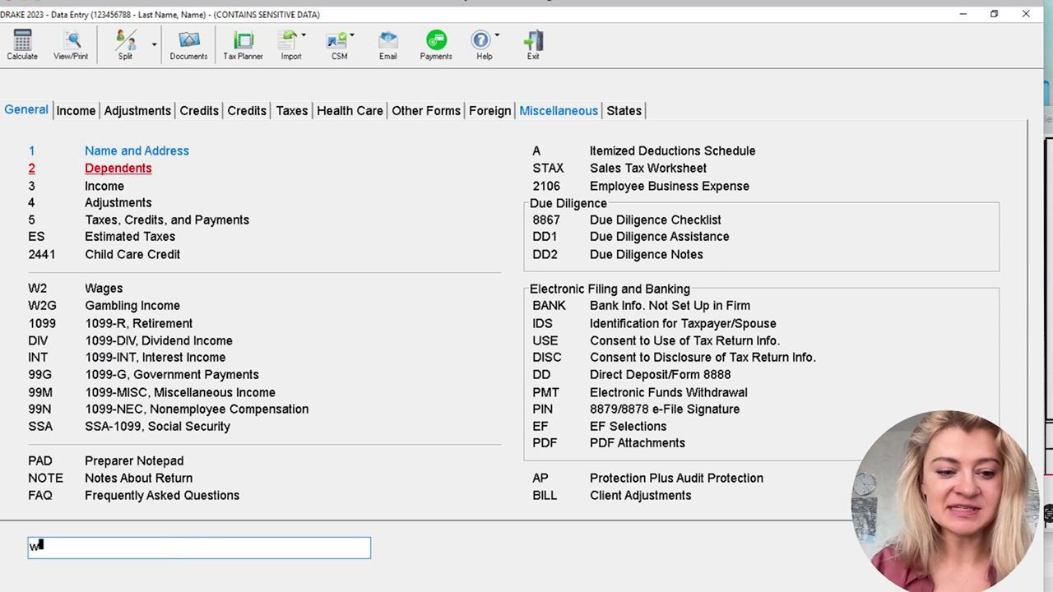
key("Return")
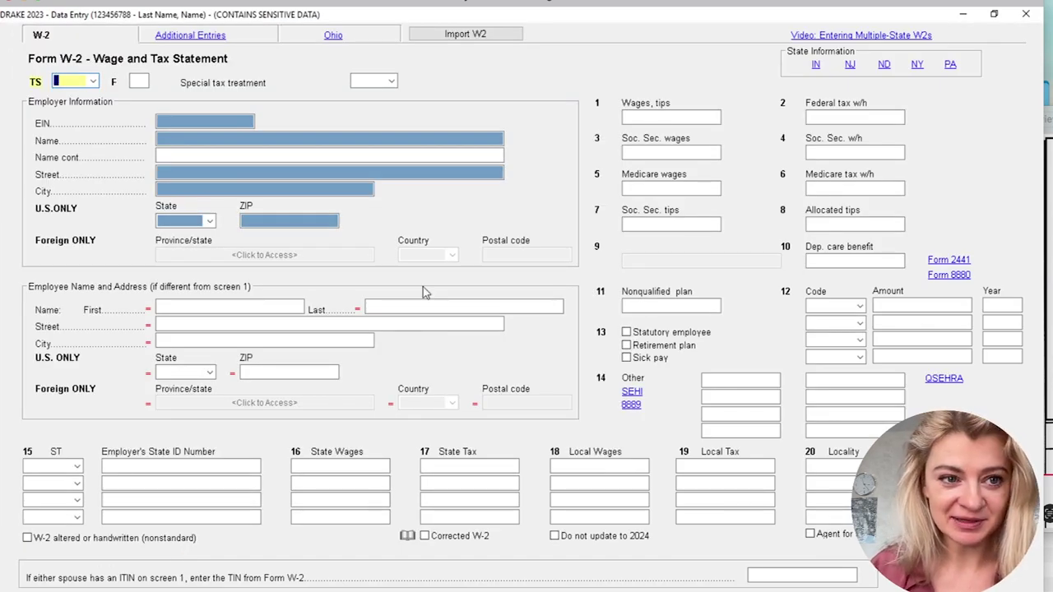
left_click(93, 82)
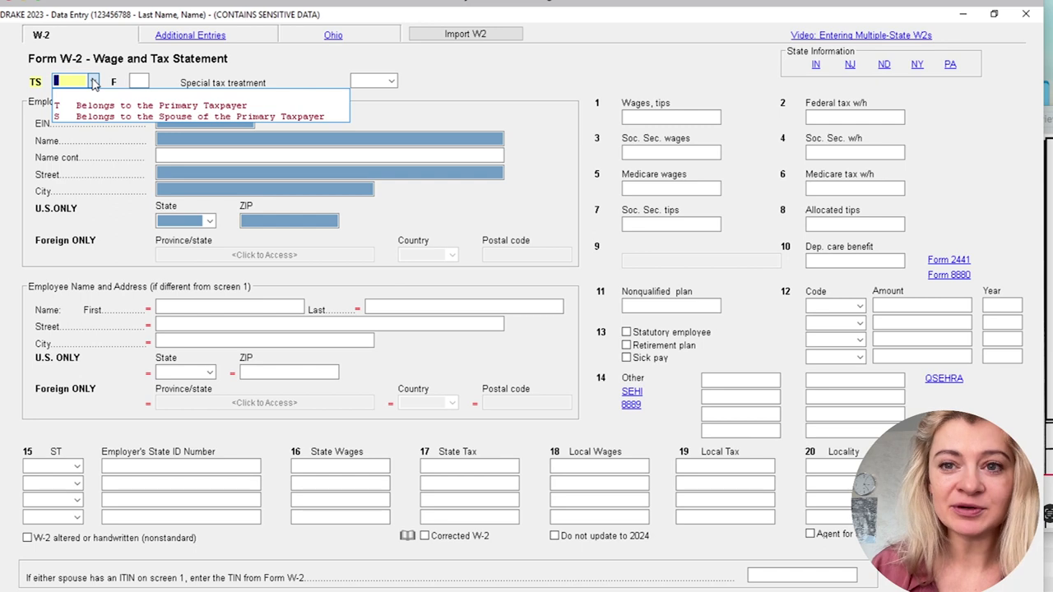
left_click(1026, 20)
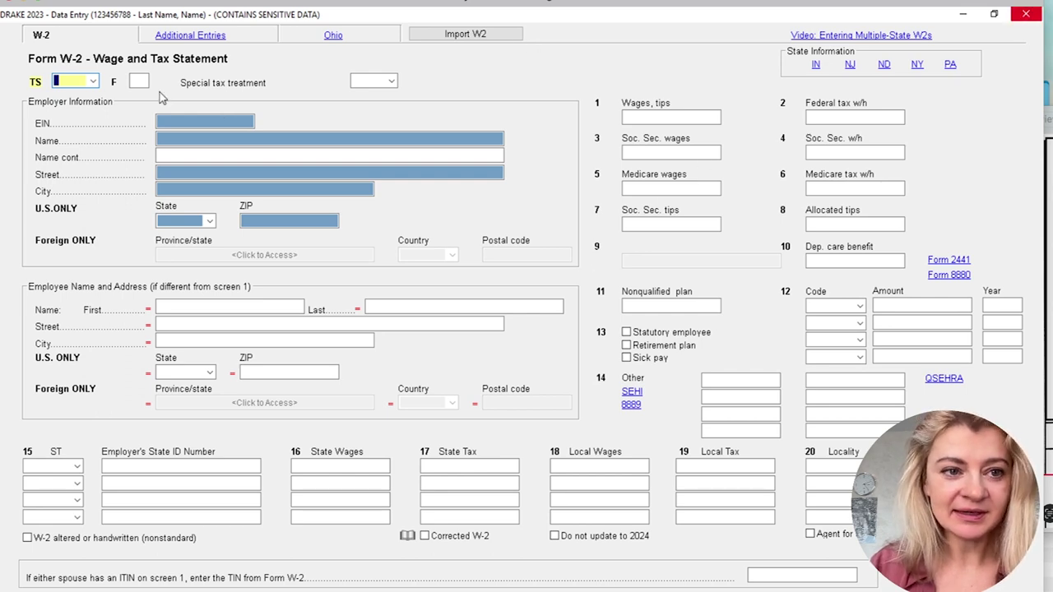
left_click(95, 81)
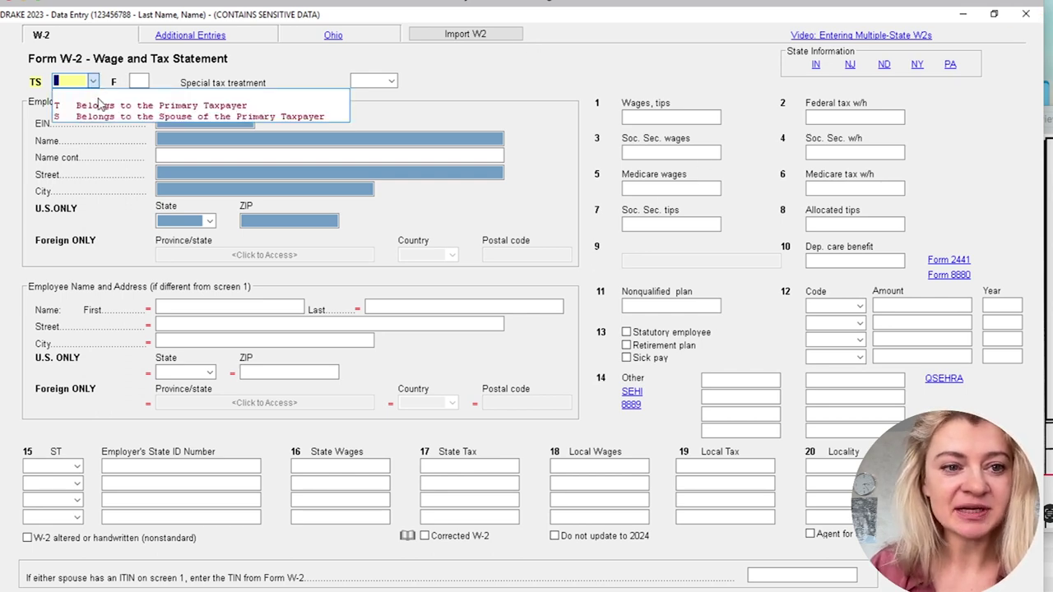
left_click(99, 106)
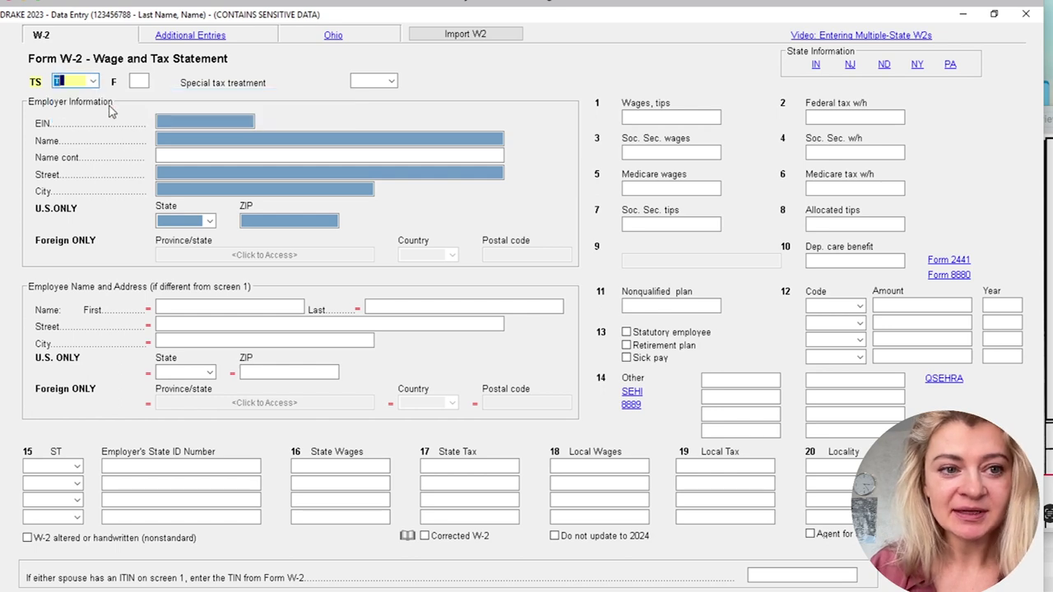
Enter EIN 899999 so PUTMAN INVESTMENTS's details fill in, and check the employee's name and address
left_click(188, 123)
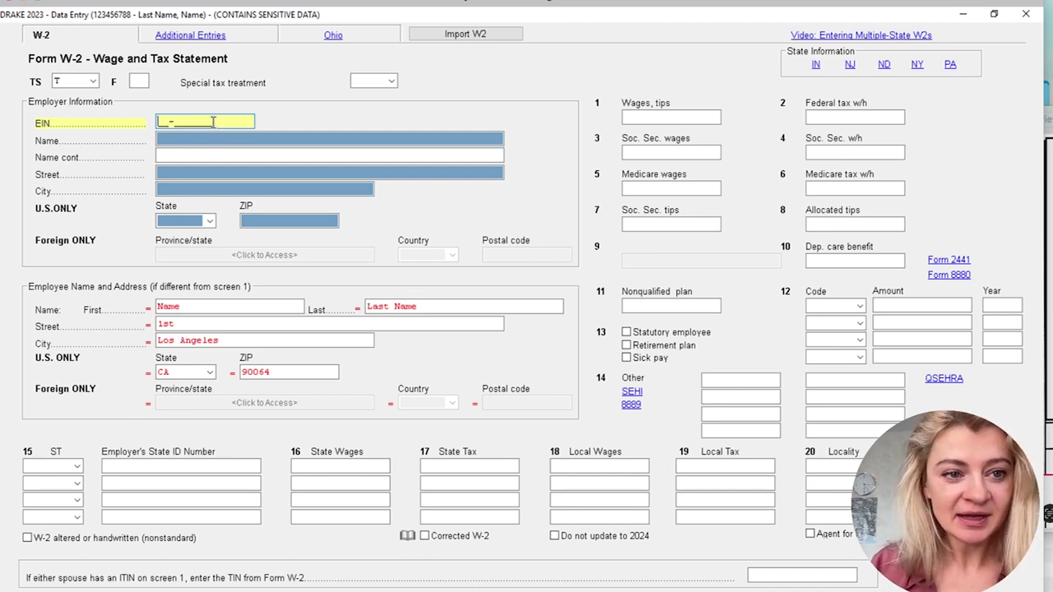
type("8")
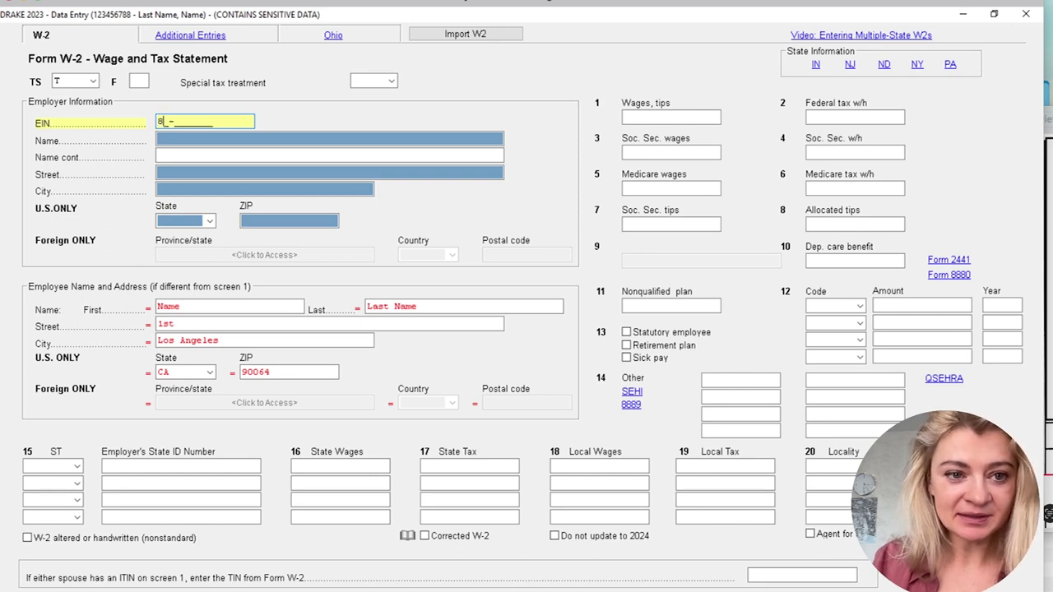
type("9999999")
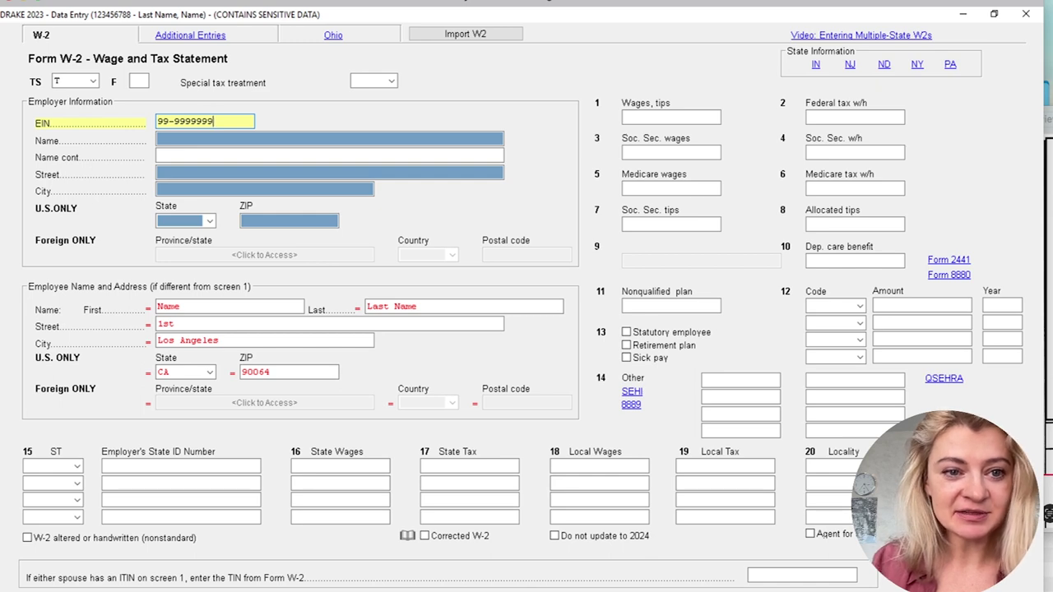
left_click(176, 142)
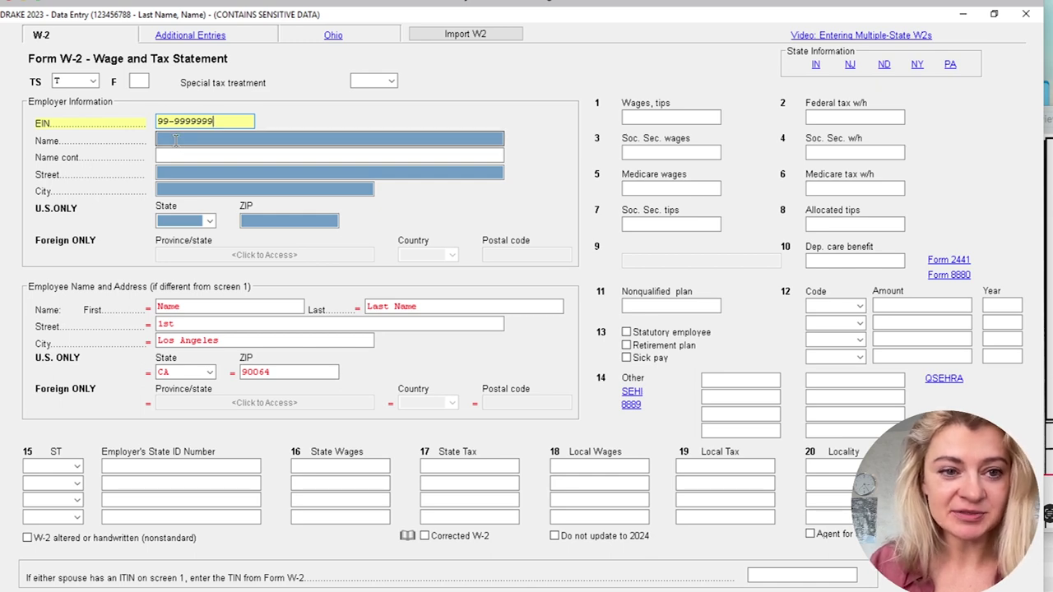
key("shift+End")
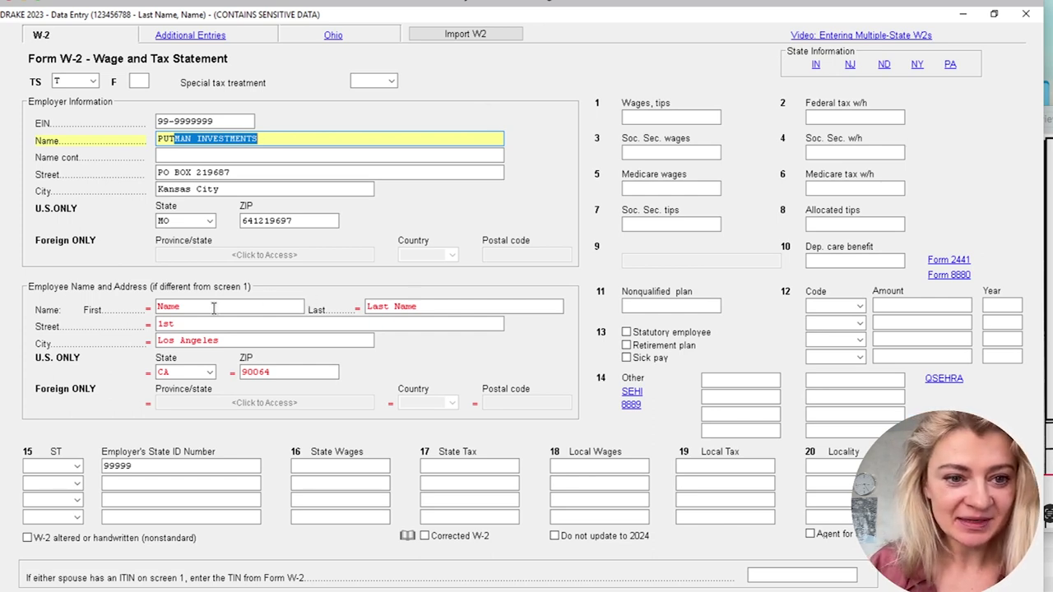
key("Right")
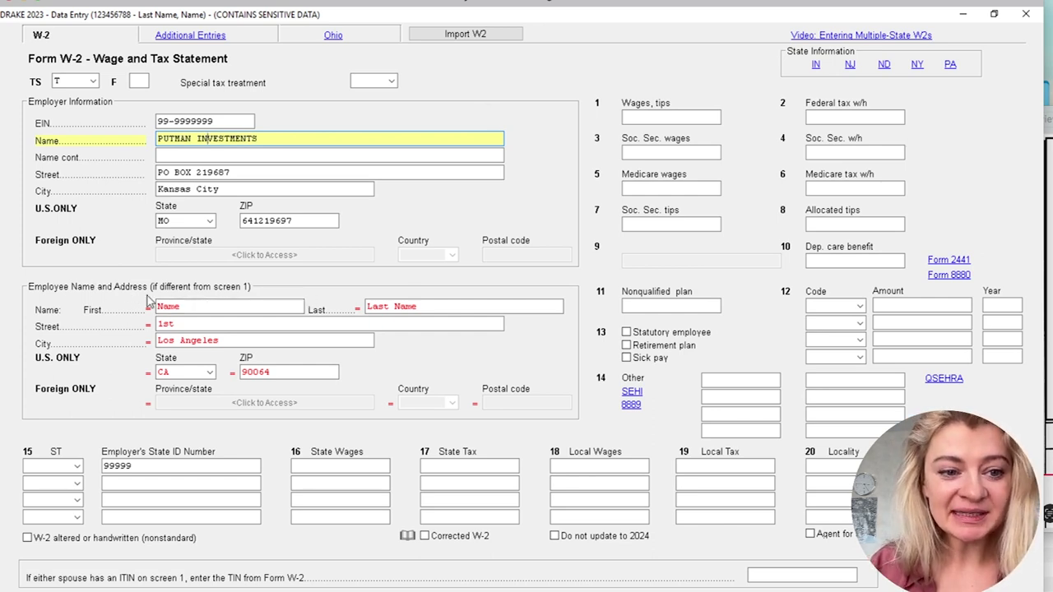
left_click(193, 307)
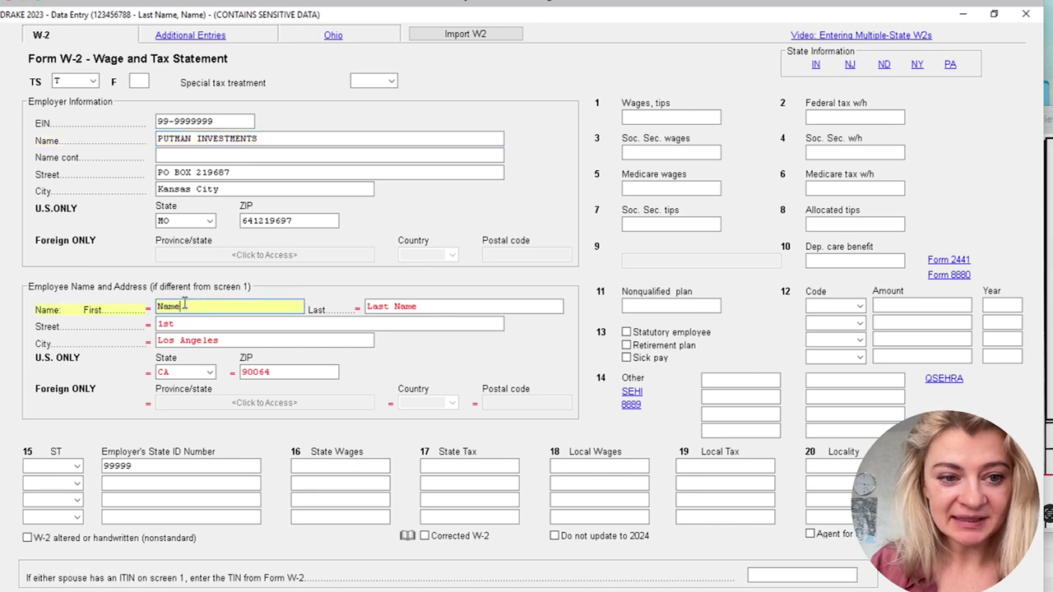
left_click(226, 326)
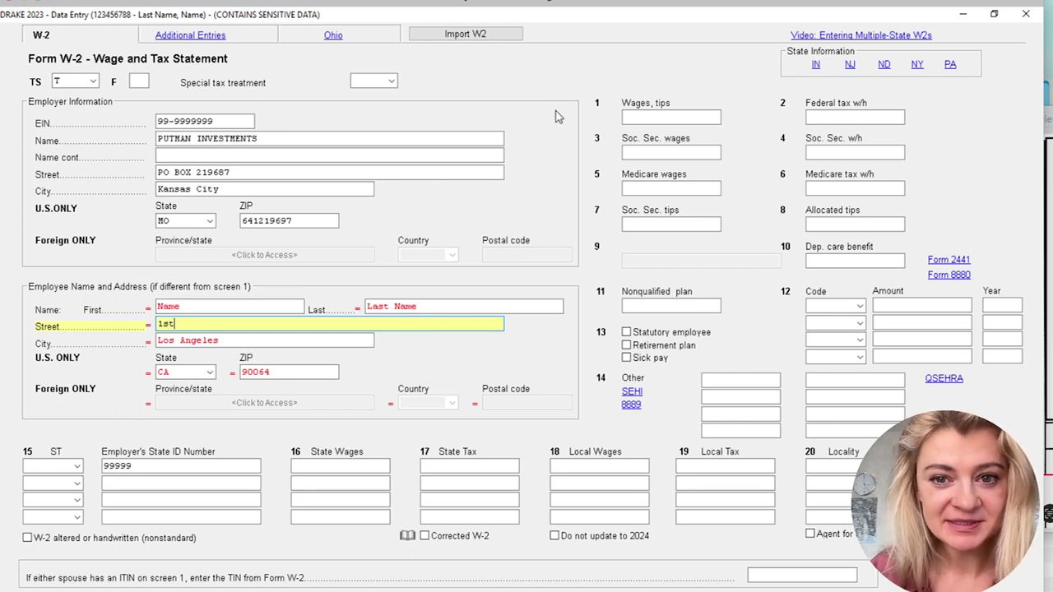
left_click(646, 117)
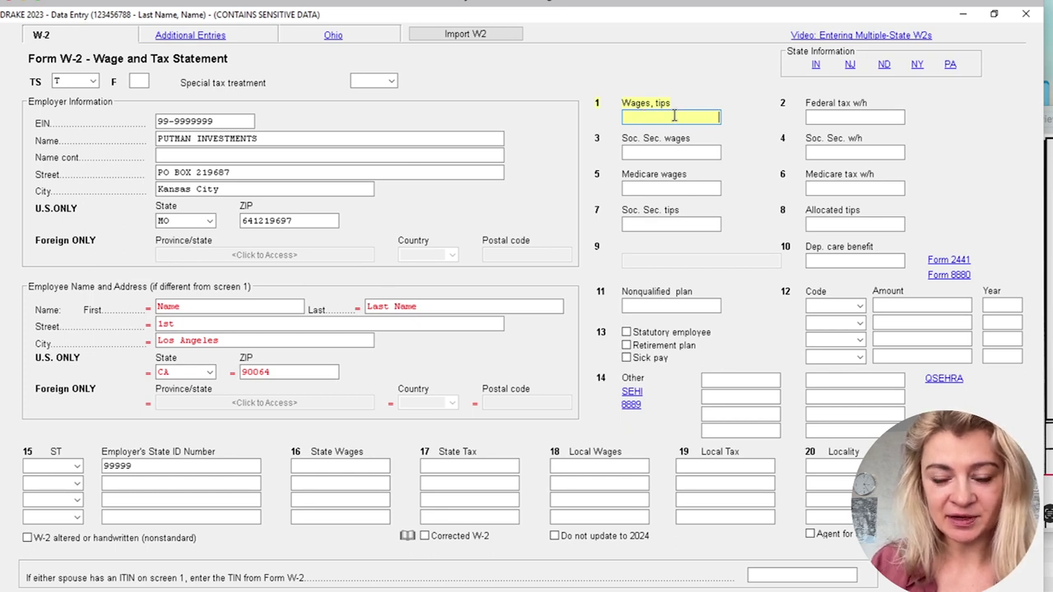
Paste 57065 into box 1 wages and select the 54359.49 Social Security wages on the source W-2
right_click(674, 116)
left_click(702, 226)
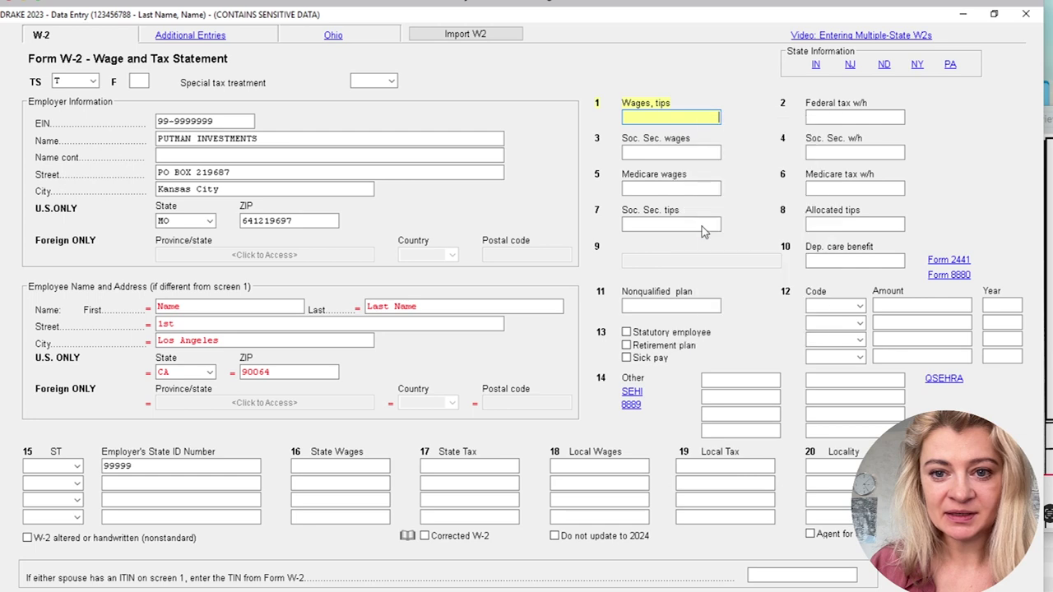
key("Tab")
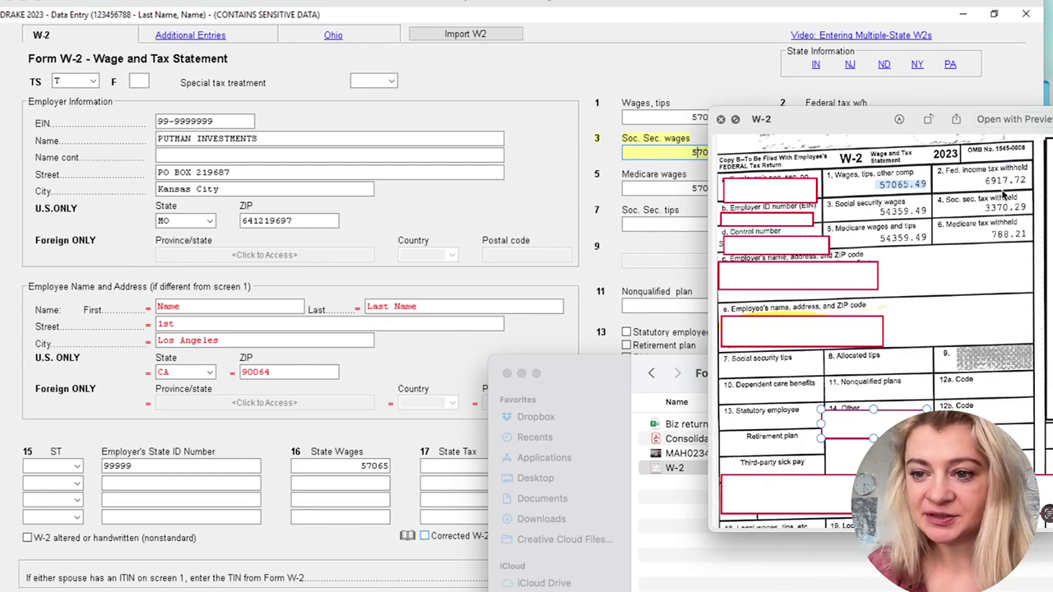
left_click_drag(862, 121, 820, 257)
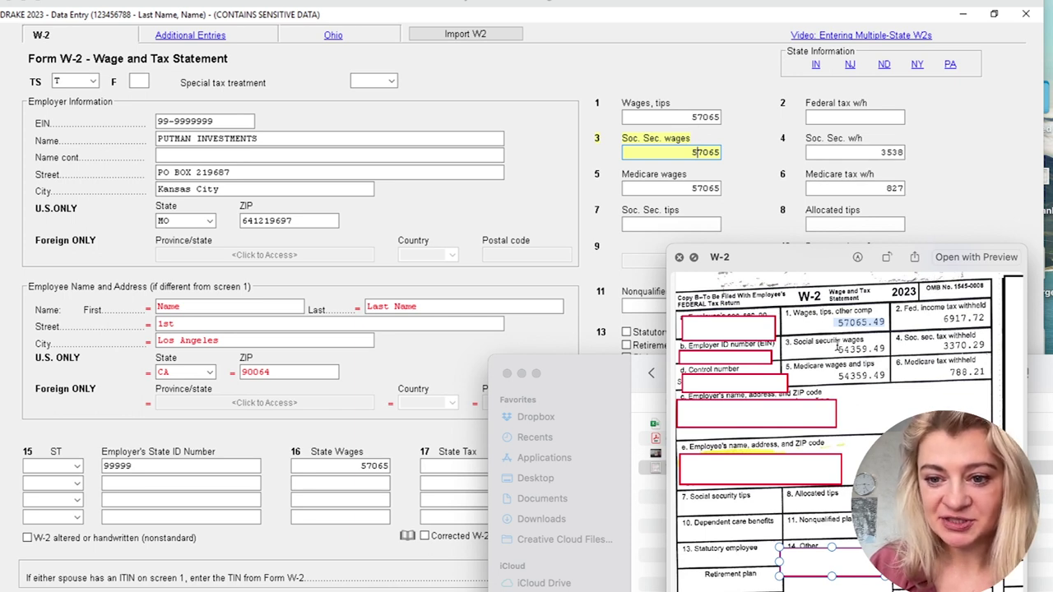
left_click_drag(836, 349, 874, 350)
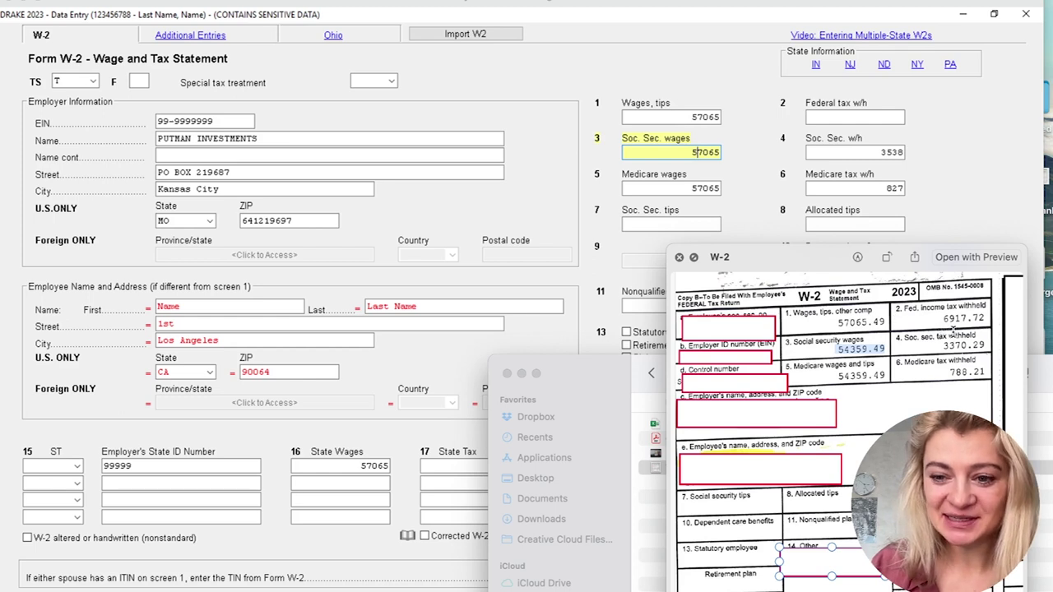
Enter 6917 federal withholding and paste 54359 into Social Security and Medicare wages
left_click(871, 133)
left_click(868, 116)
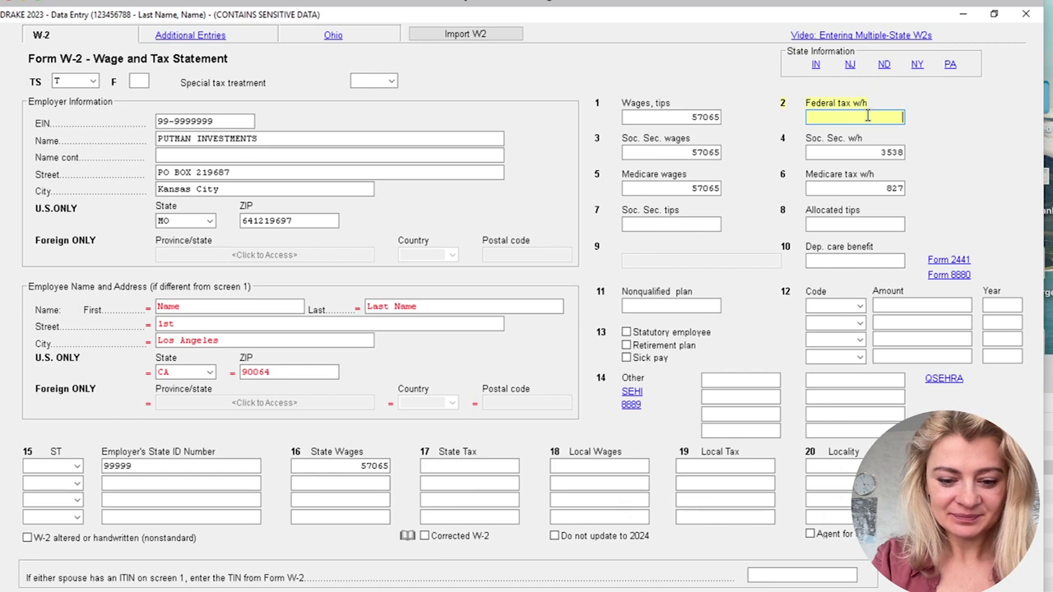
type("6917")
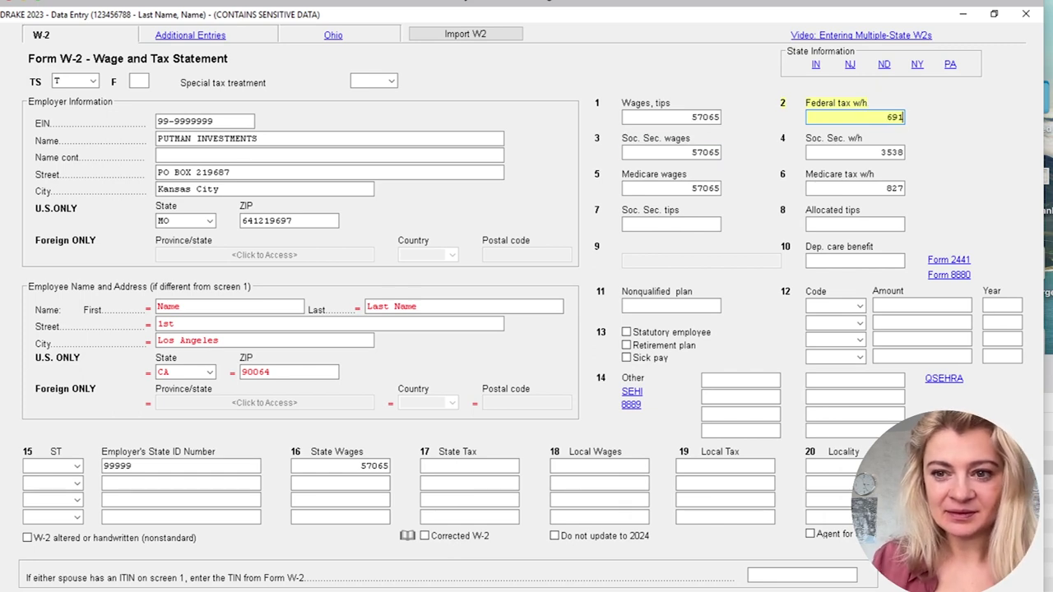
key("Tab")
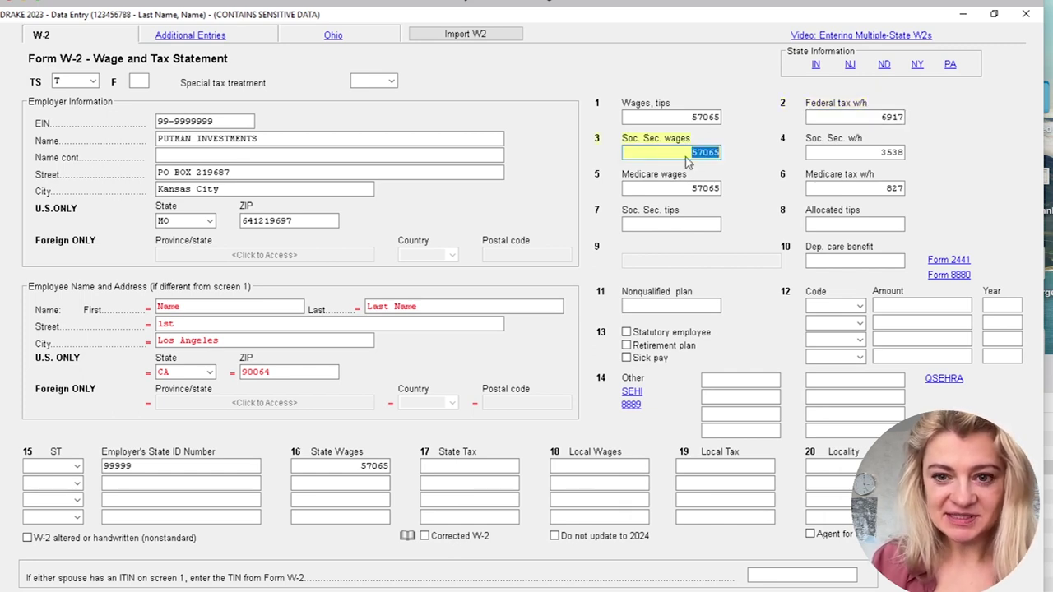
right_click(700, 153)
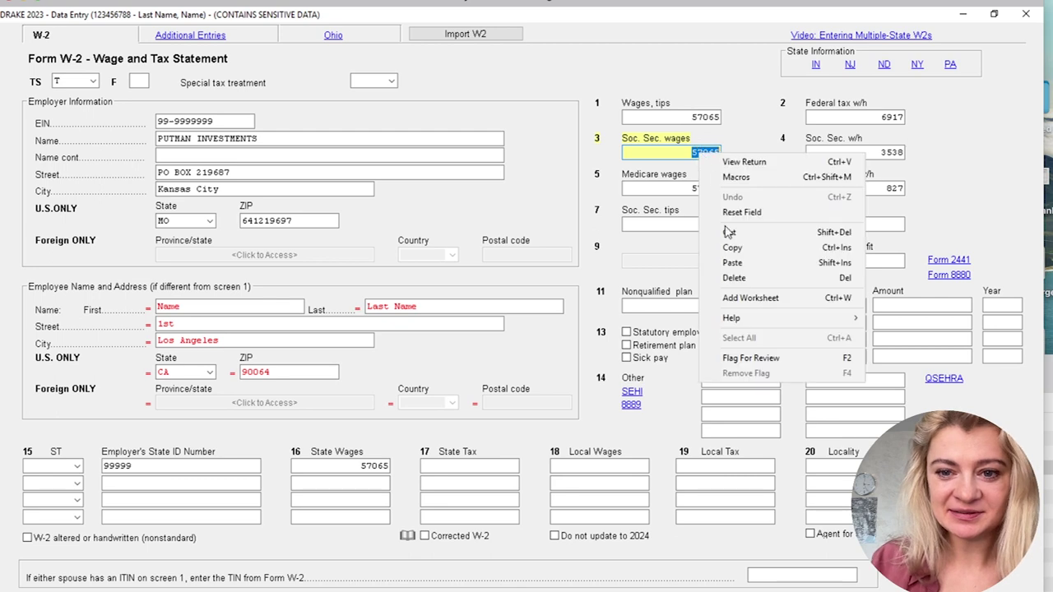
left_click(731, 264)
left_click(711, 189)
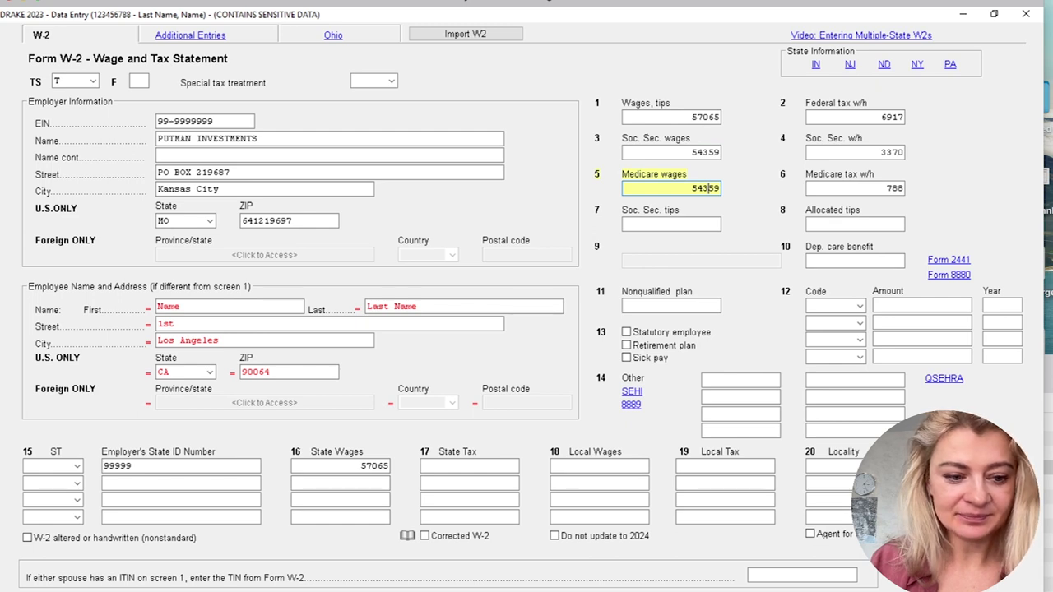
key("super+Tab")
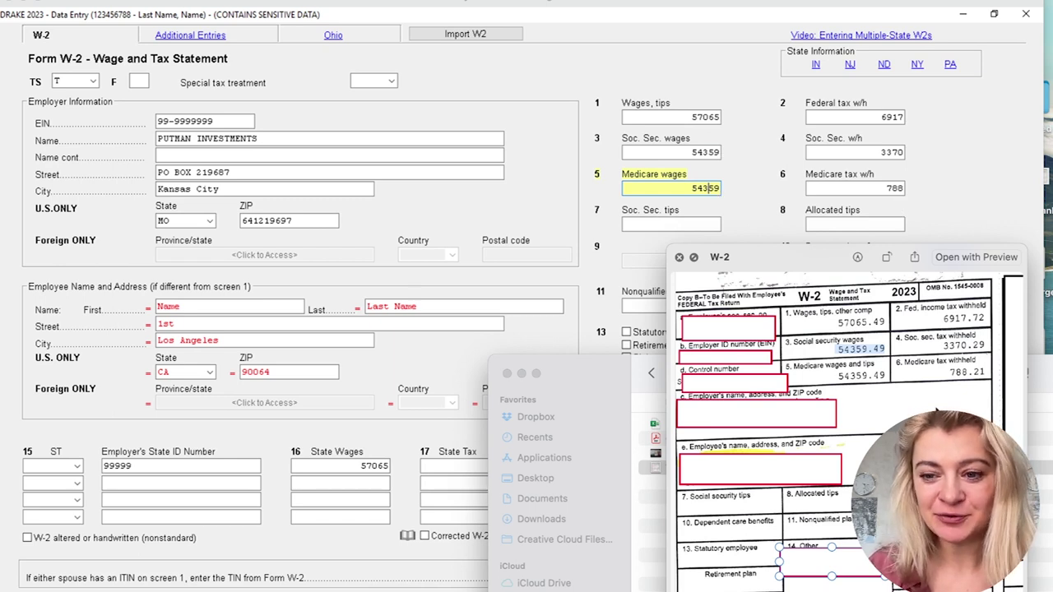
left_click(955, 201)
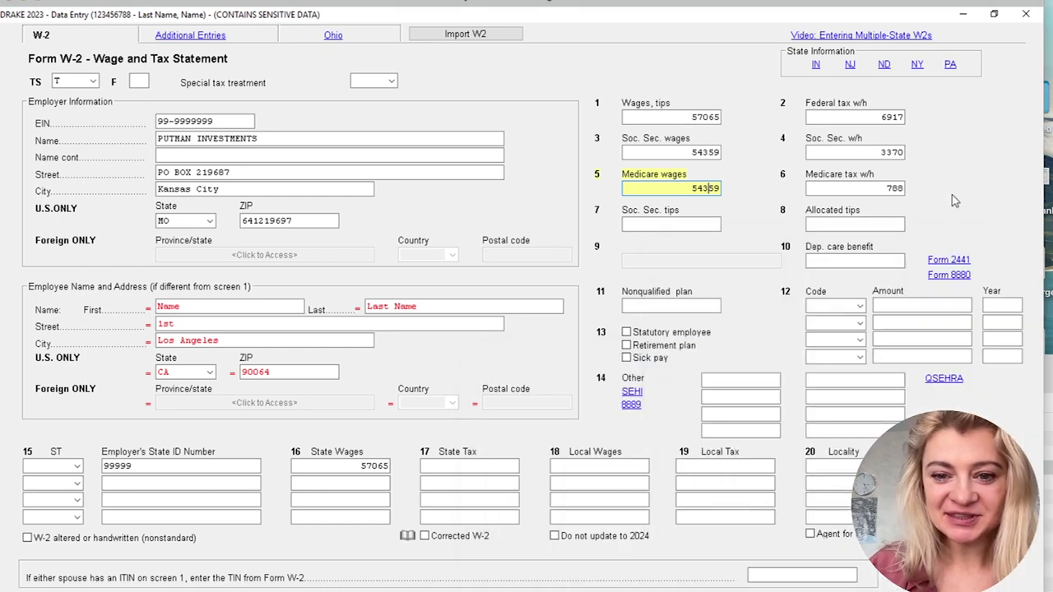
Delete the 57065 state wages and the employer's state ID, then close the taxpayer's W-2
left_click(370, 465)
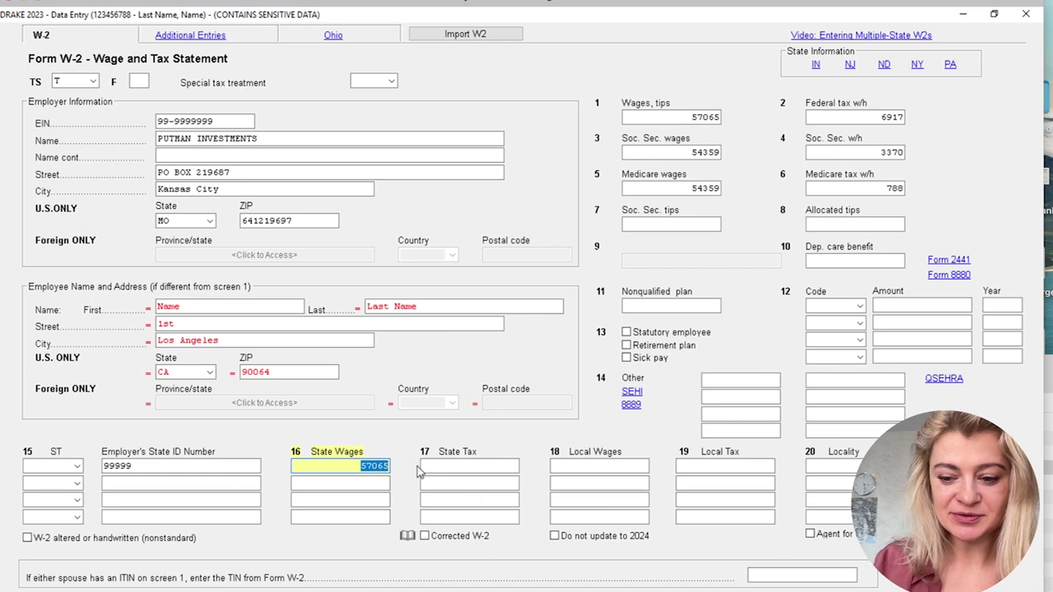
key("Delete")
left_click(148, 465)
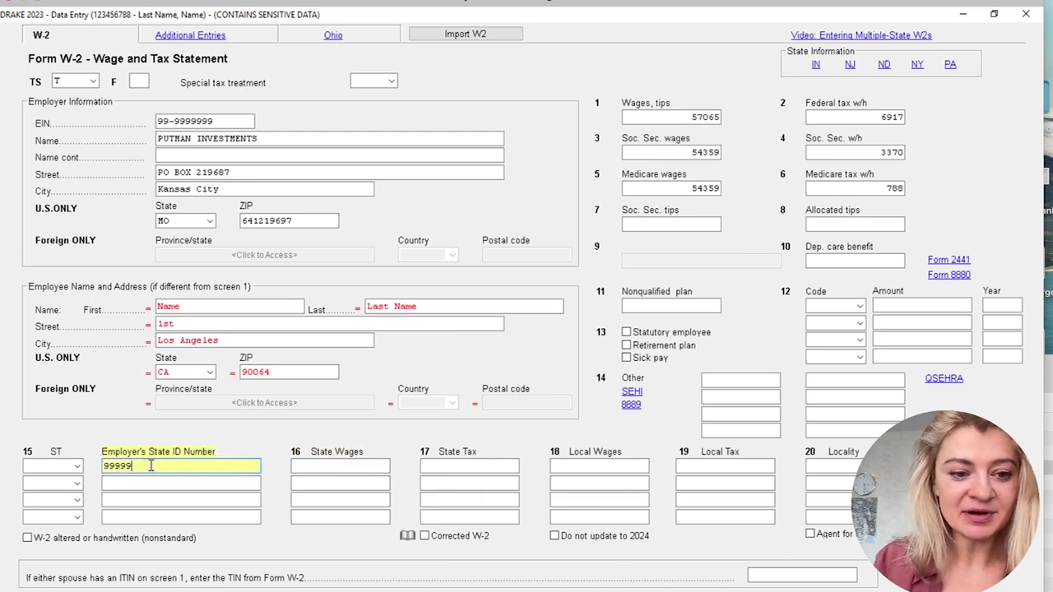
double_click(107, 466)
key("Delete")
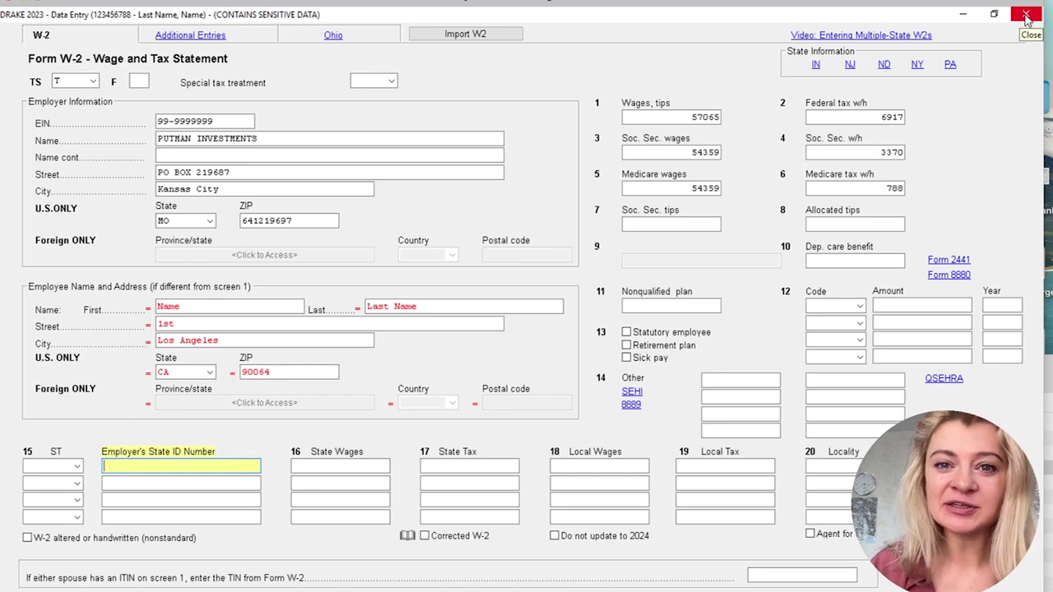
left_click(95, 83)
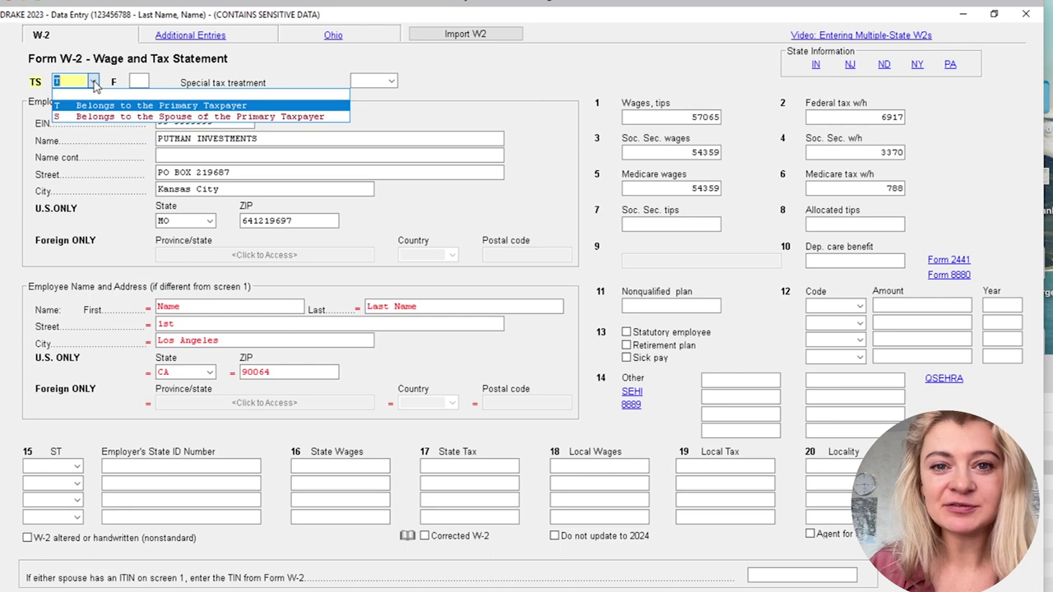
left_click(1026, 17)
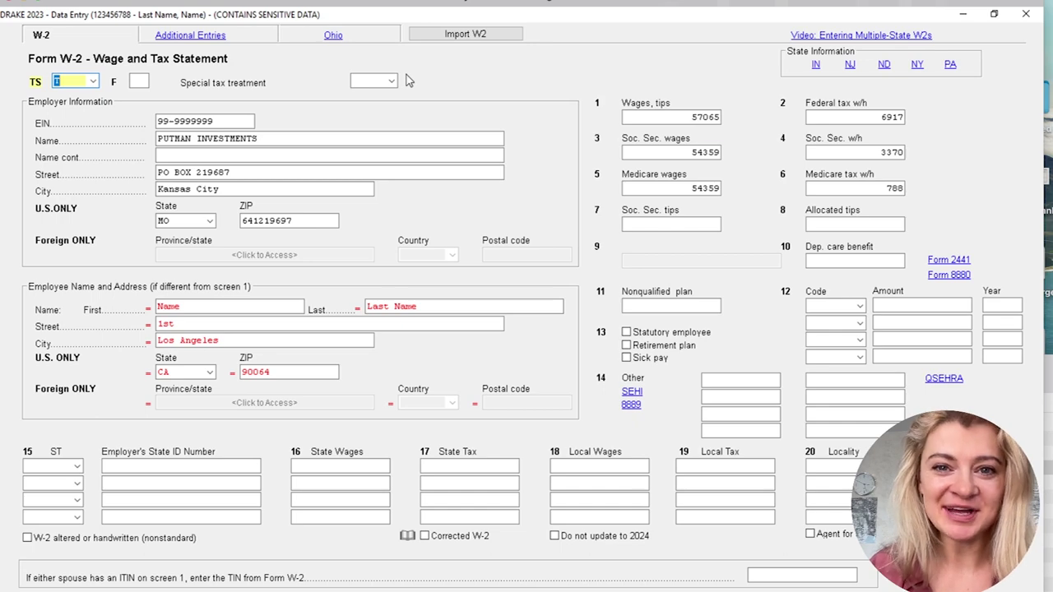
left_click(1026, 14)
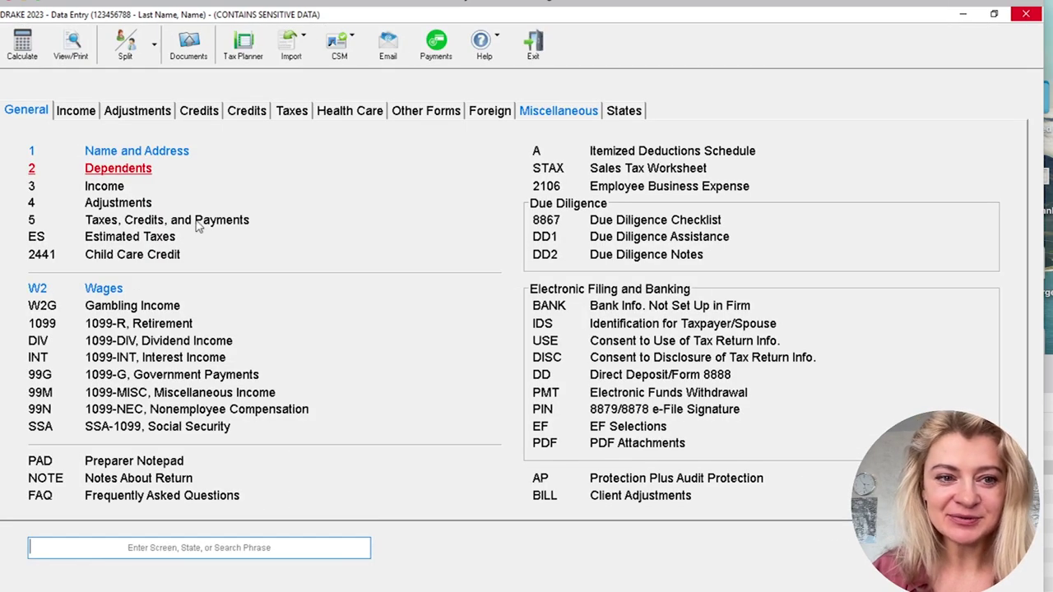
Review the Name and Address screen, then reopen the W2 Wages form from the General tab
left_click(145, 154)
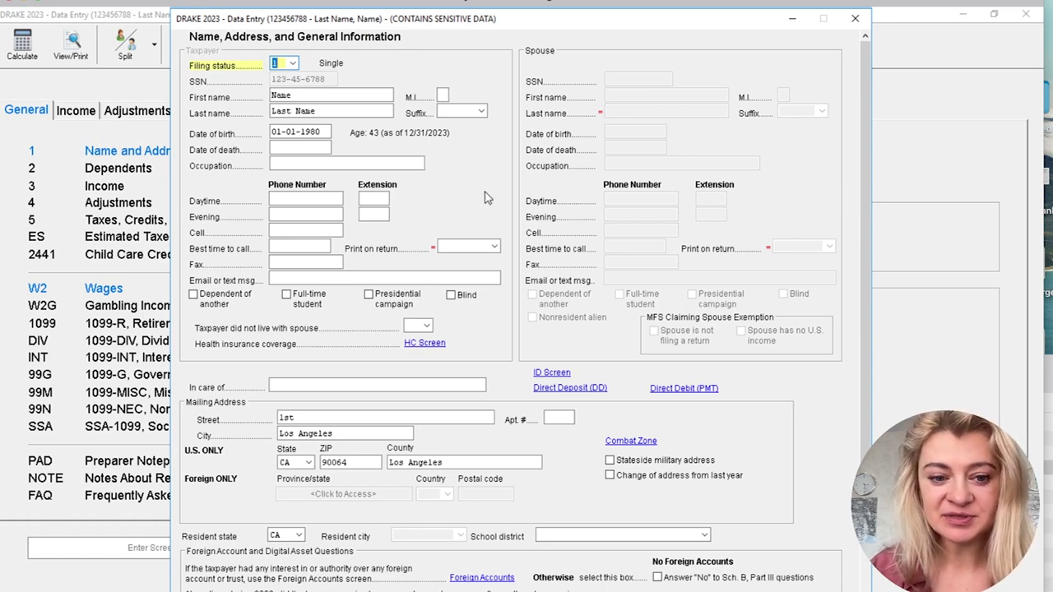
left_click(856, 19)
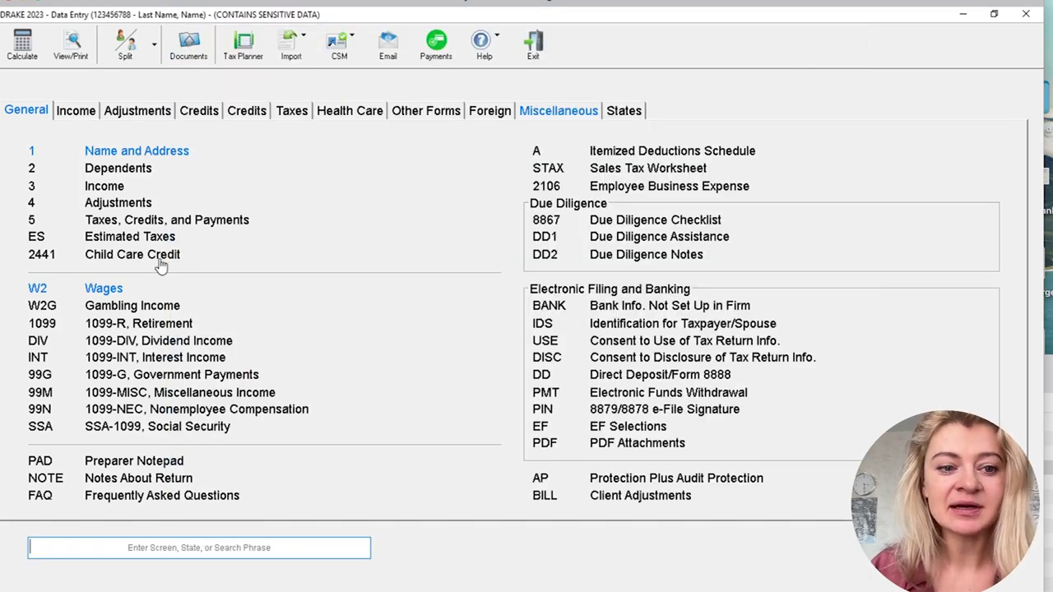
left_click(105, 289)
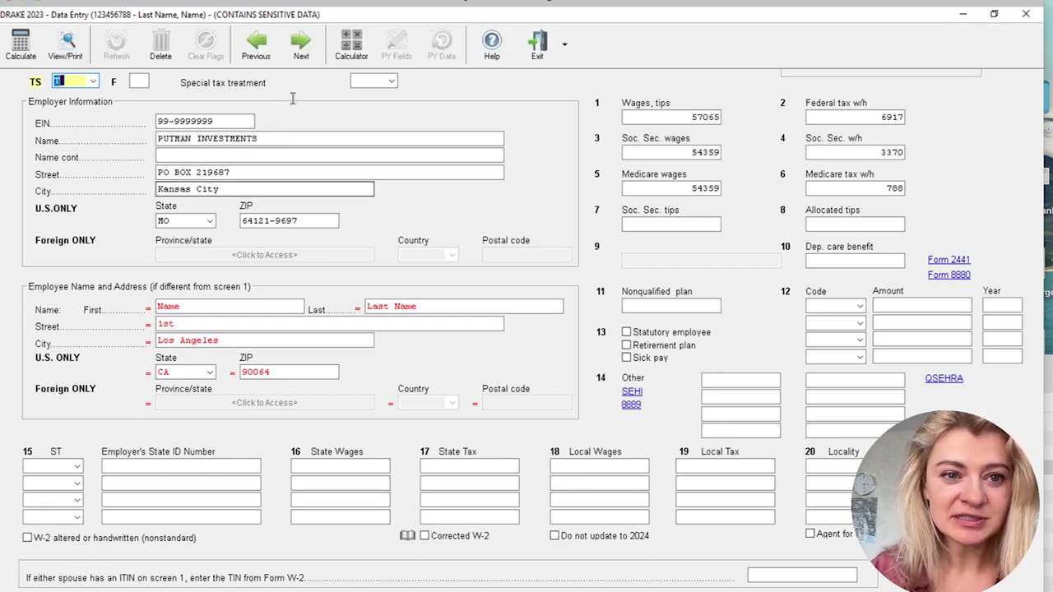
Check the W-2 Additional Entries page, close the W-2, and calculate the return for View/Print
left_click(217, 39)
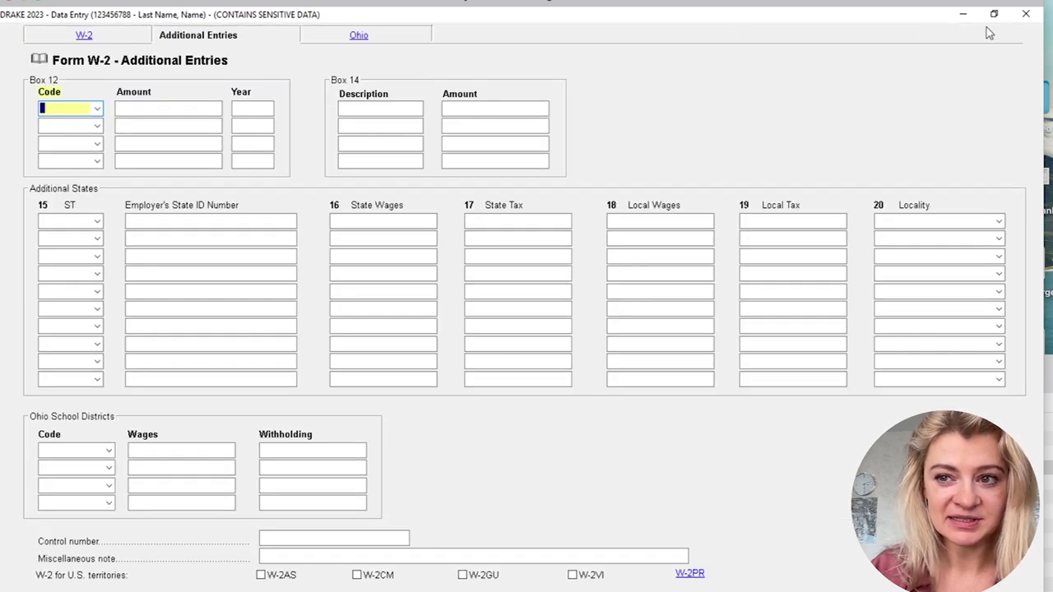
left_click(1026, 14)
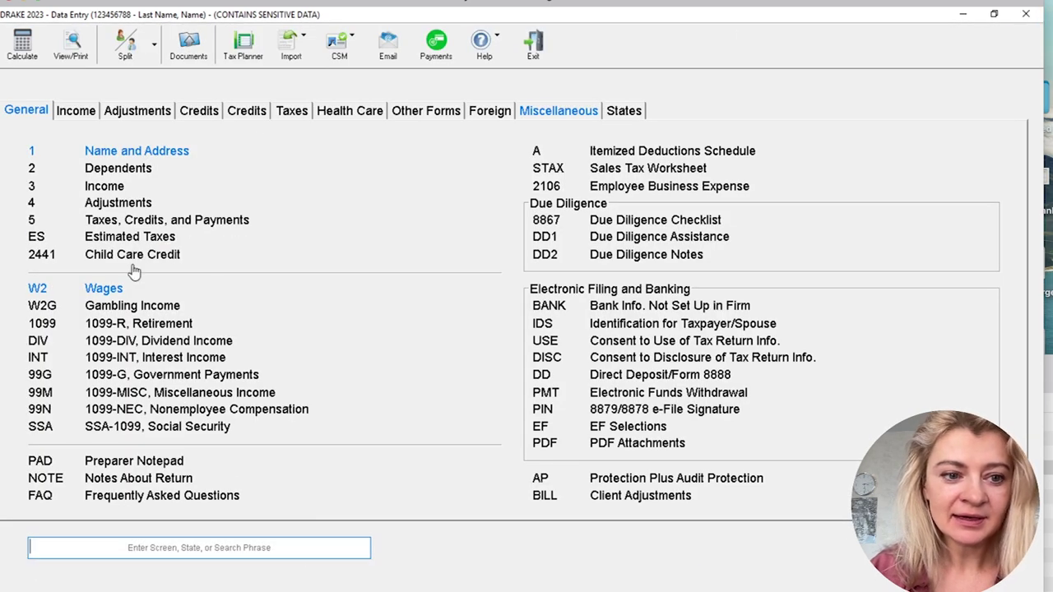
left_click(104, 290)
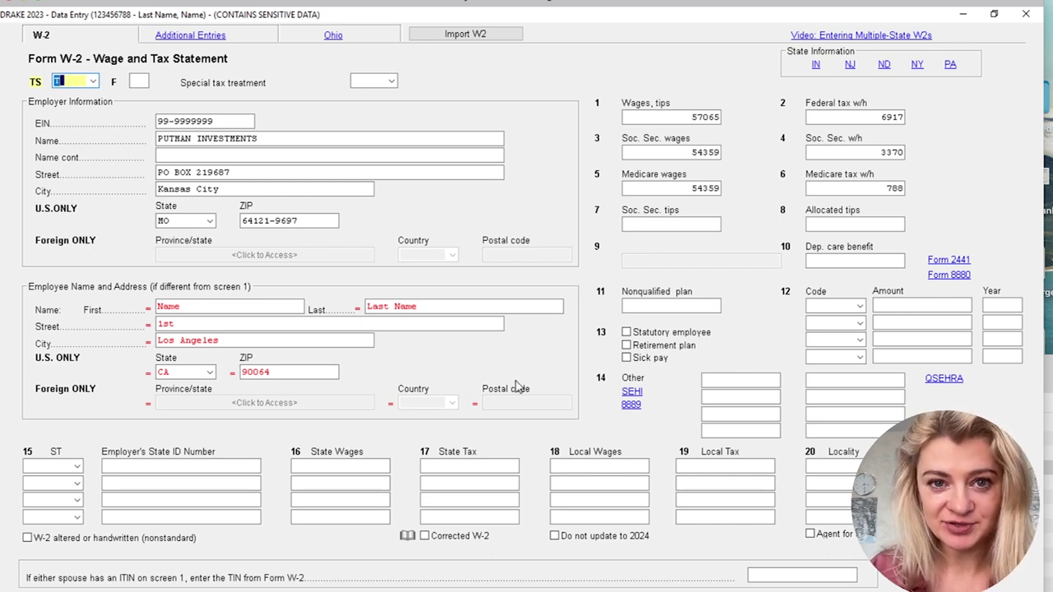
left_click(1028, 16)
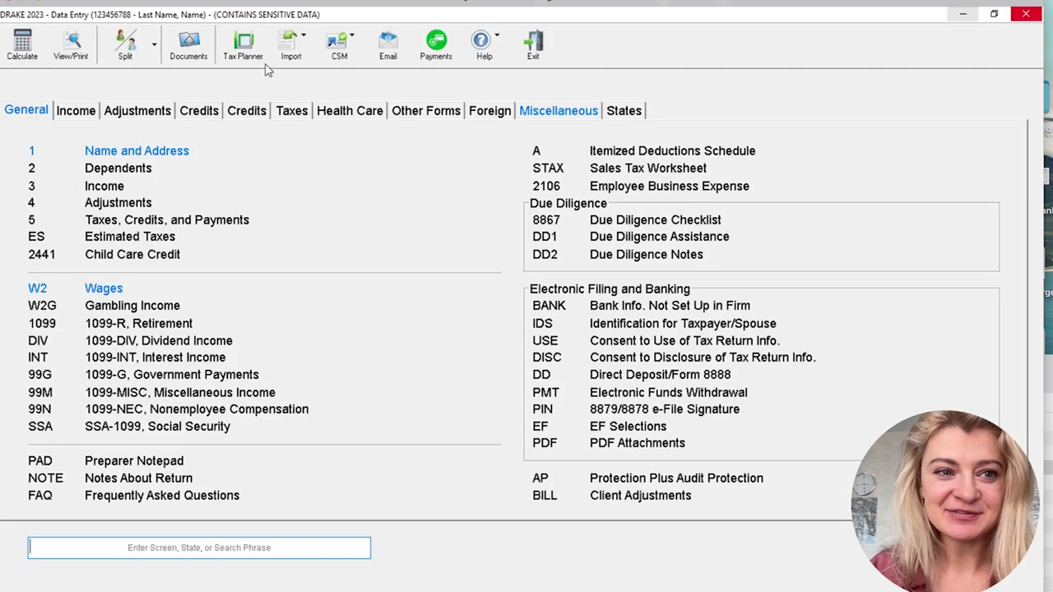
left_click(72, 47)
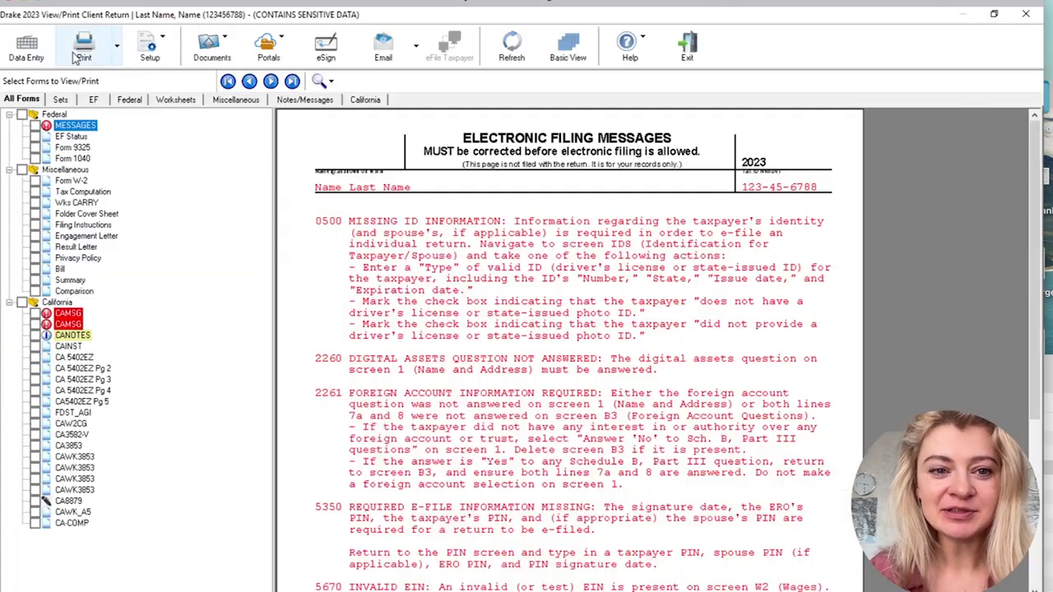
Preview the W-2, tick Form 1040 line 1a wages 57,065 and line 25a withholding 6,917, then return to data entry
left_click(71, 181)
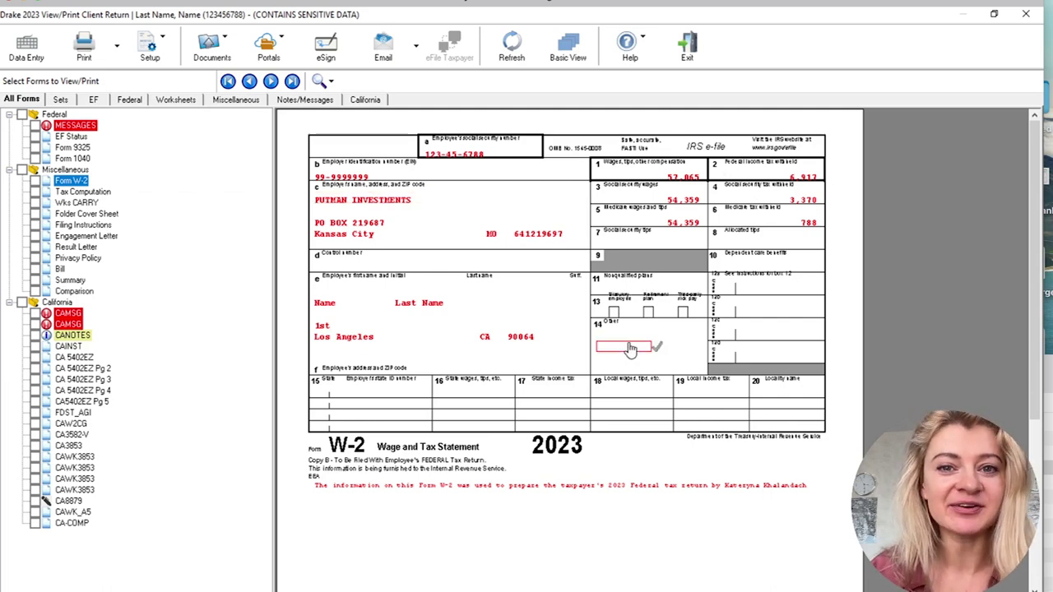
left_click(83, 159)
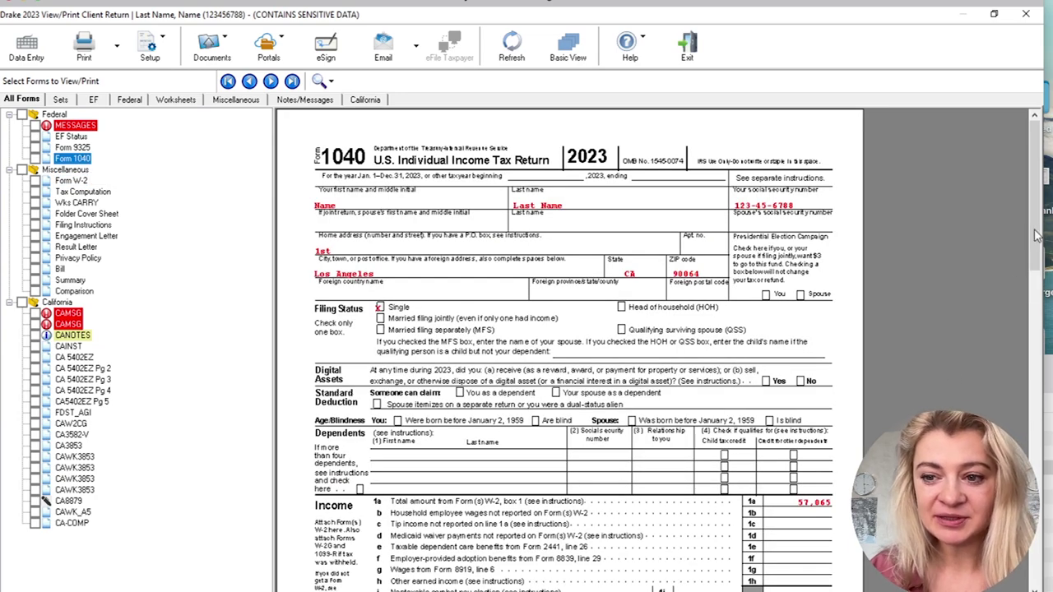
scroll(1033, 294, "down", 5)
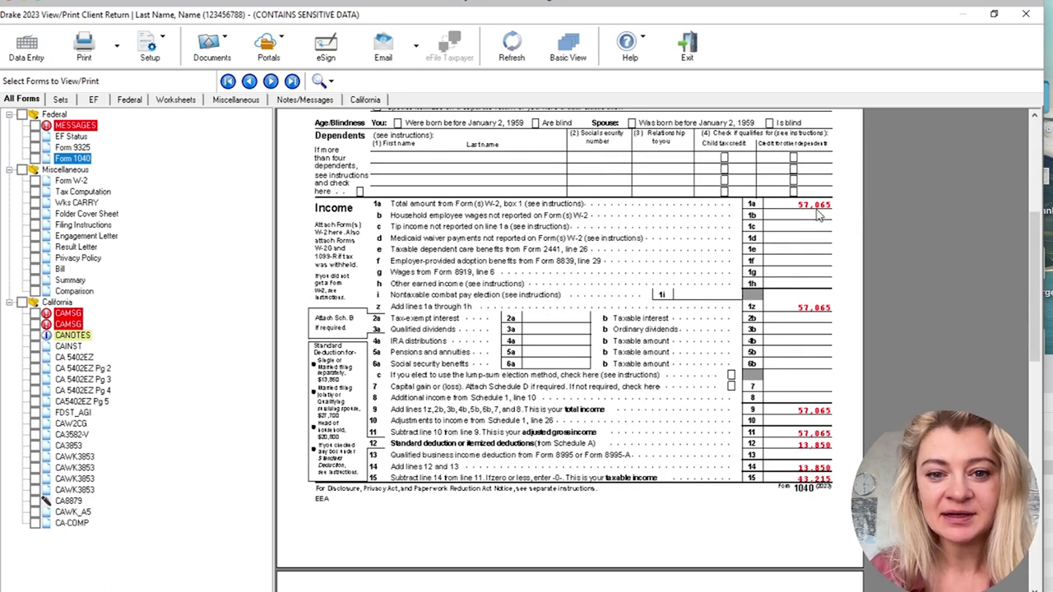
left_click(820, 212)
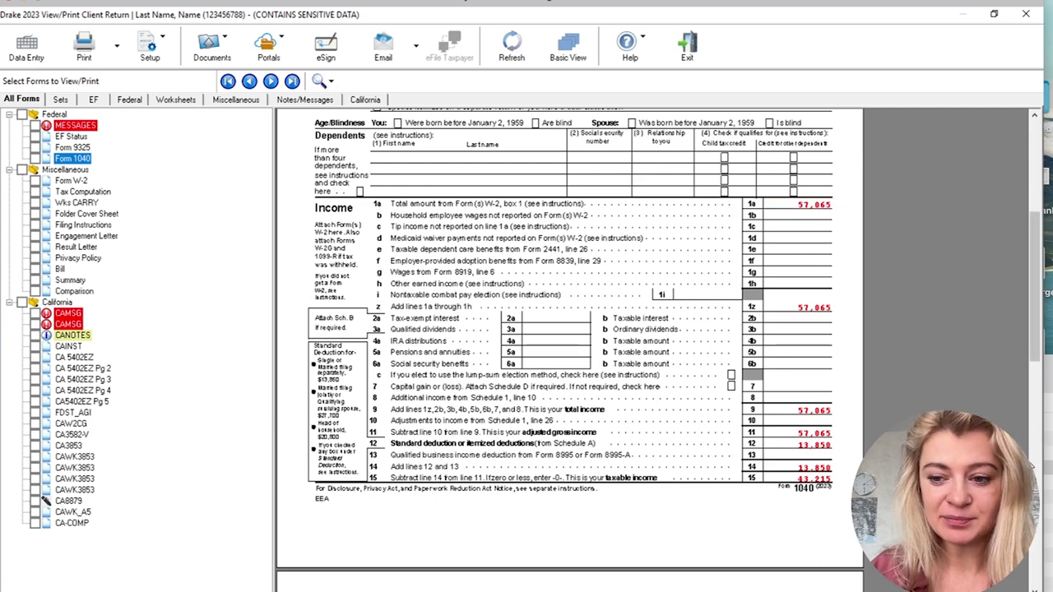
scroll(568, 345, "down", 5)
left_click(728, 244)
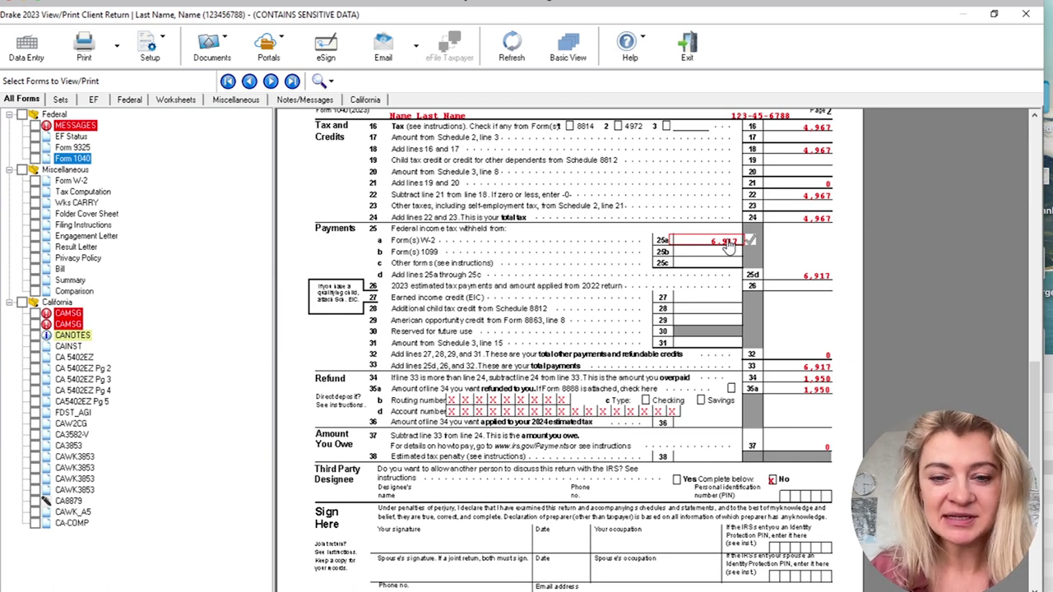
left_click(33, 56)
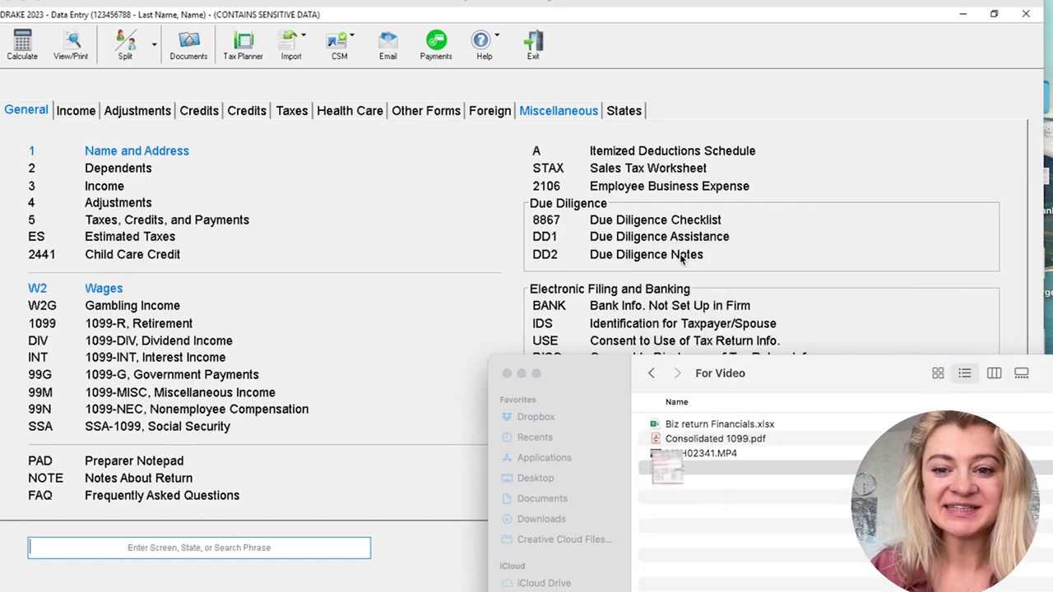
Preview Consolidated 1099.pdf and look over the 2023 1099-DIV heading and 1099-B note
left_click(827, 439)
key("space")
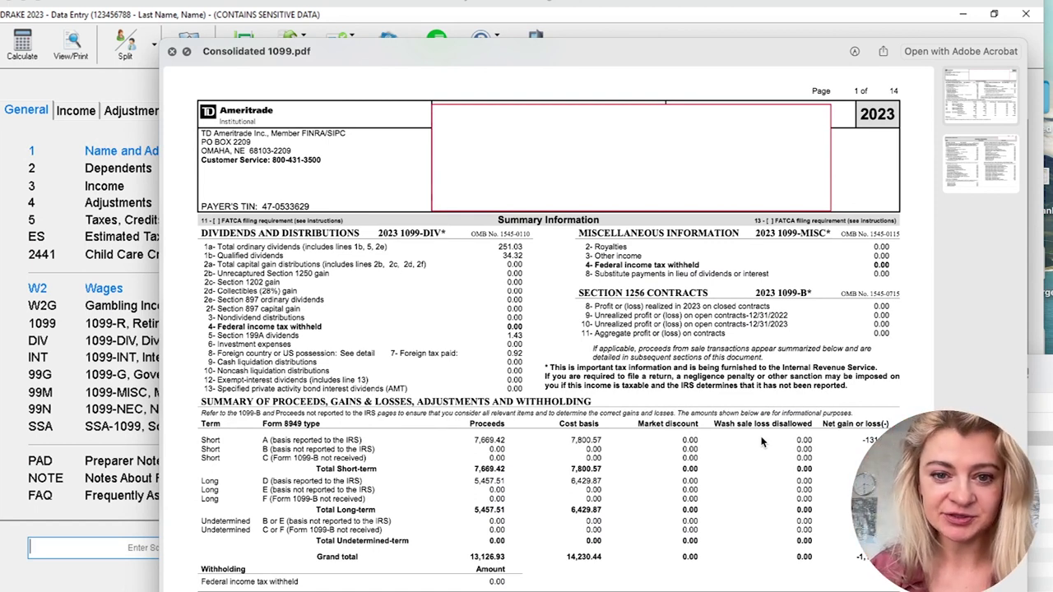
triple_click(438, 231)
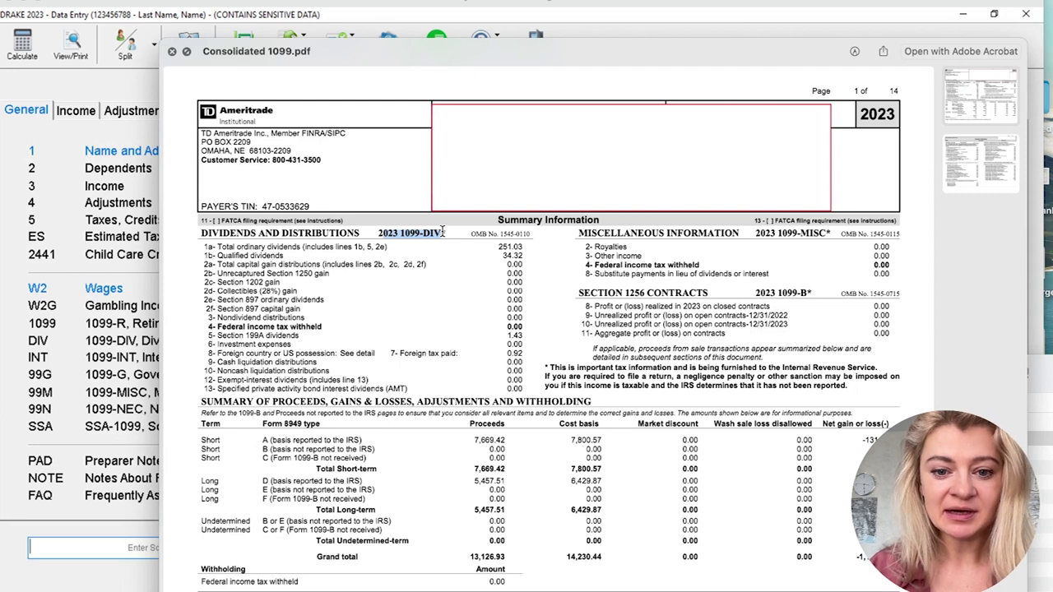
left_click_drag(225, 413, 275, 414)
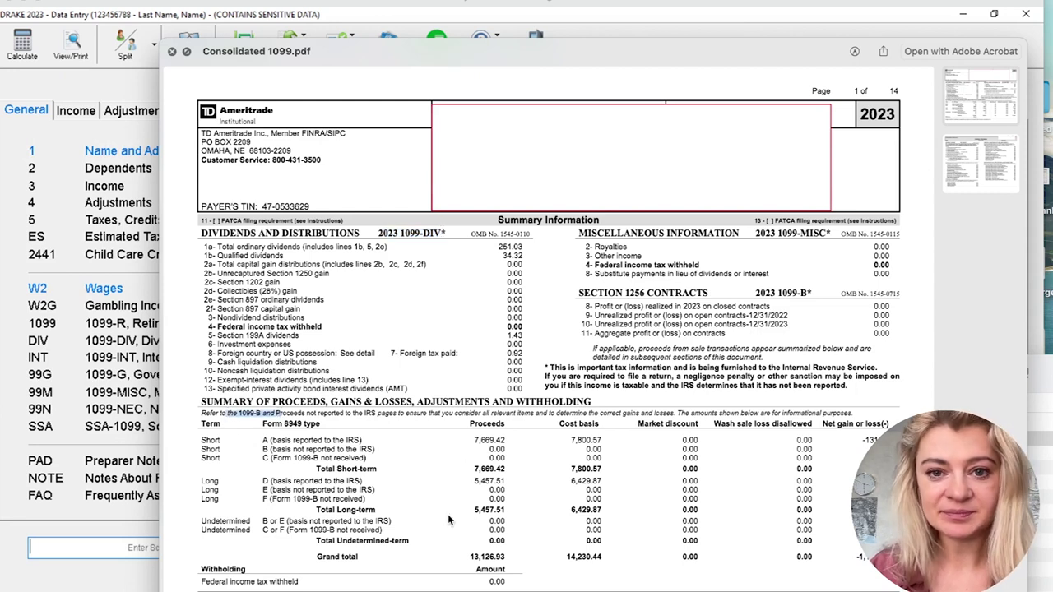
scroll(511, 477, "down", 5)
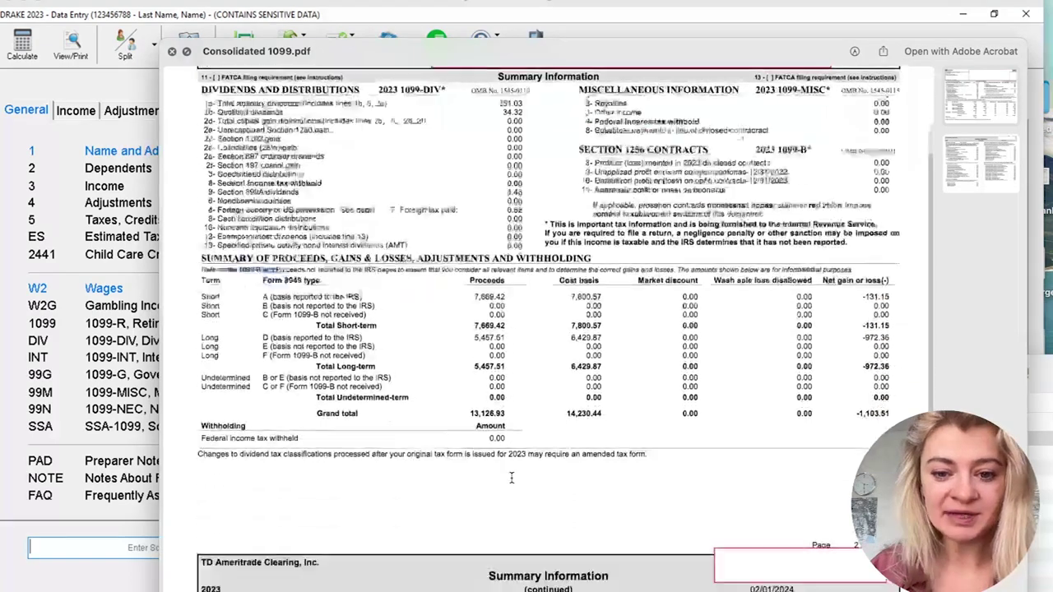
scroll(510, 477, "down", 5)
scroll(467, 471, "down", 3)
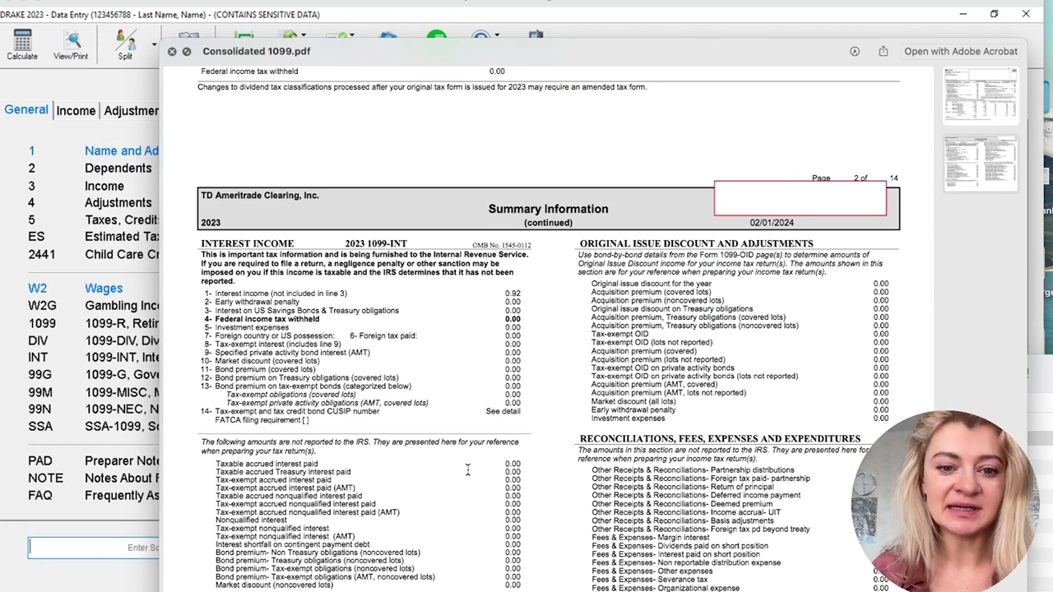
Copy the payer name TD Ameritrade Clearing, Inc. from the page header, then close the 1099
left_click_drag(321, 195, 200, 195)
right_click(228, 196)
left_click(240, 205)
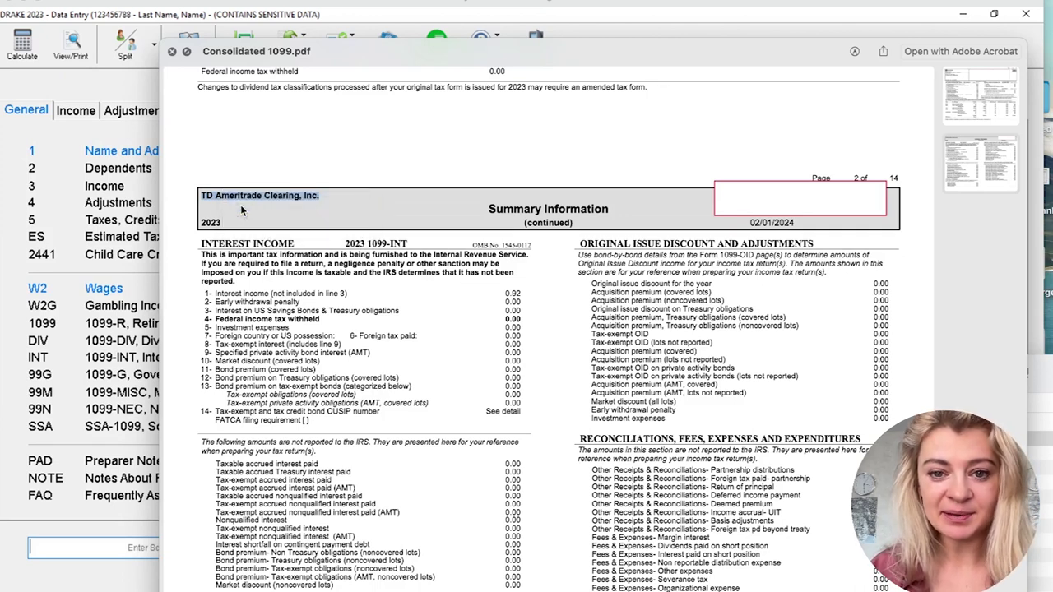
scroll(481, 213, "up", 10)
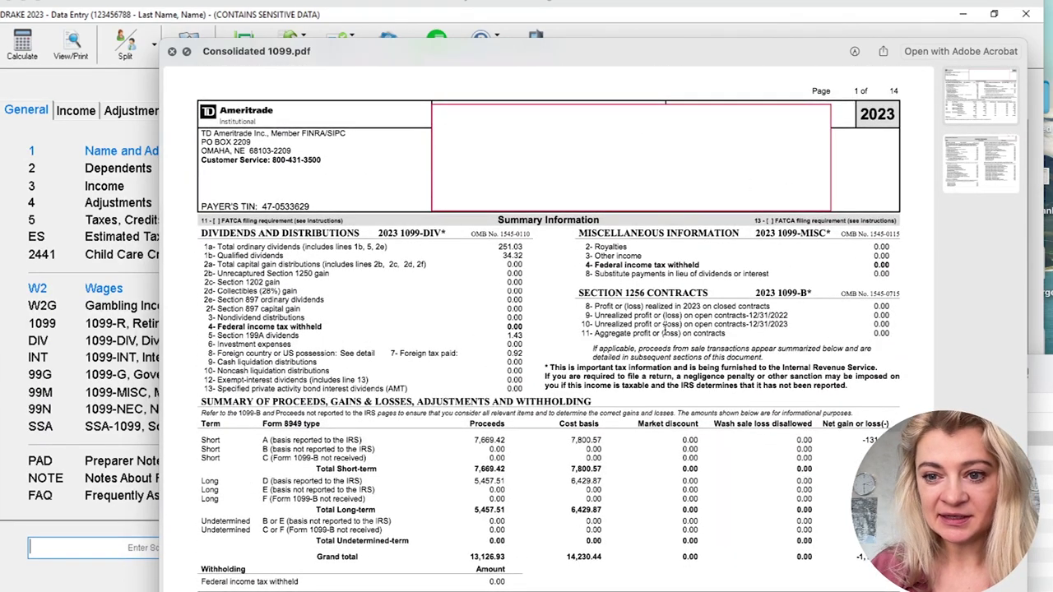
scroll(666, 236, "down", 5)
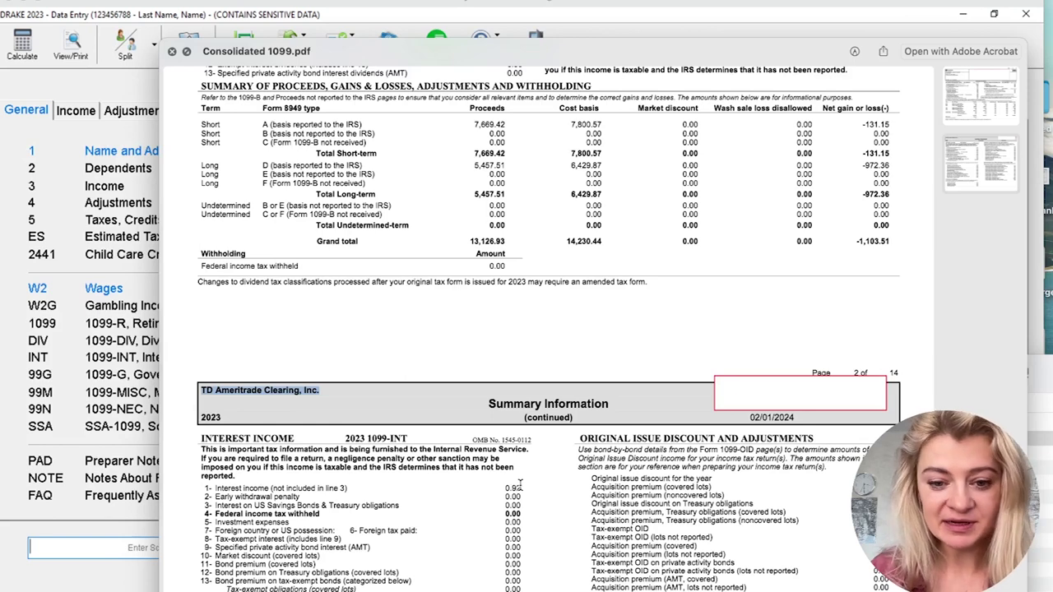
left_click(140, 139)
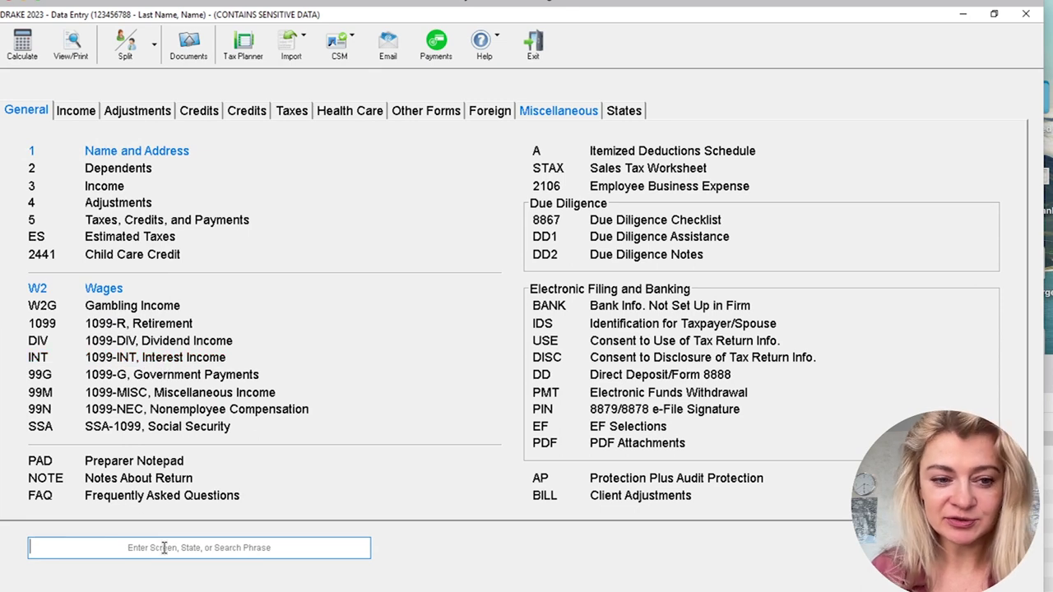
Add a taxpayer (T) 1099-INT from TD Ameritrade Clearing, Inc. with its account suffix and interest income 1
left_click(188, 360)
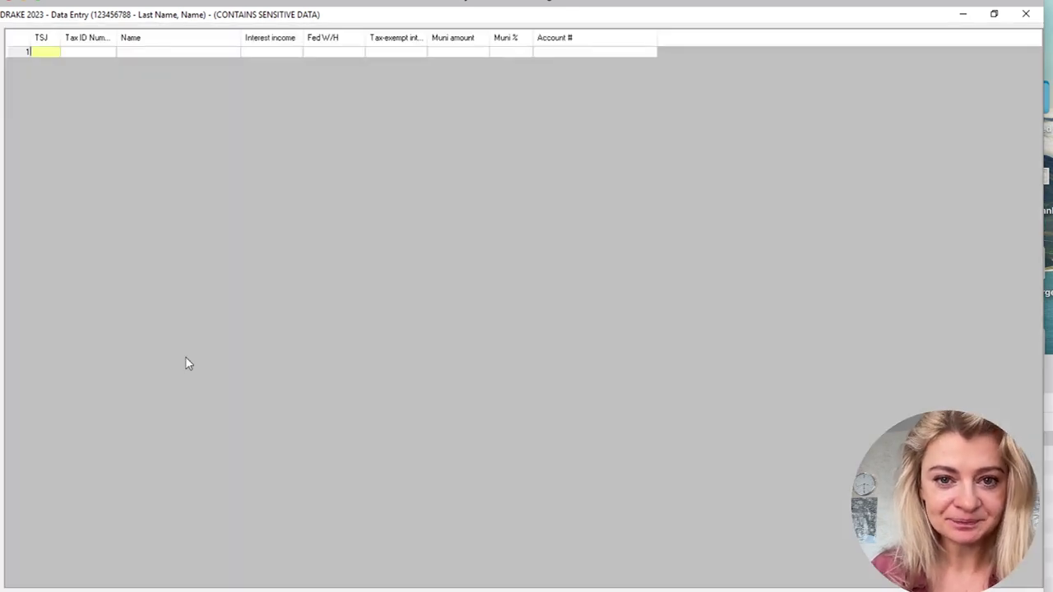
left_click(124, 52)
left_click(52, 52)
type("T")
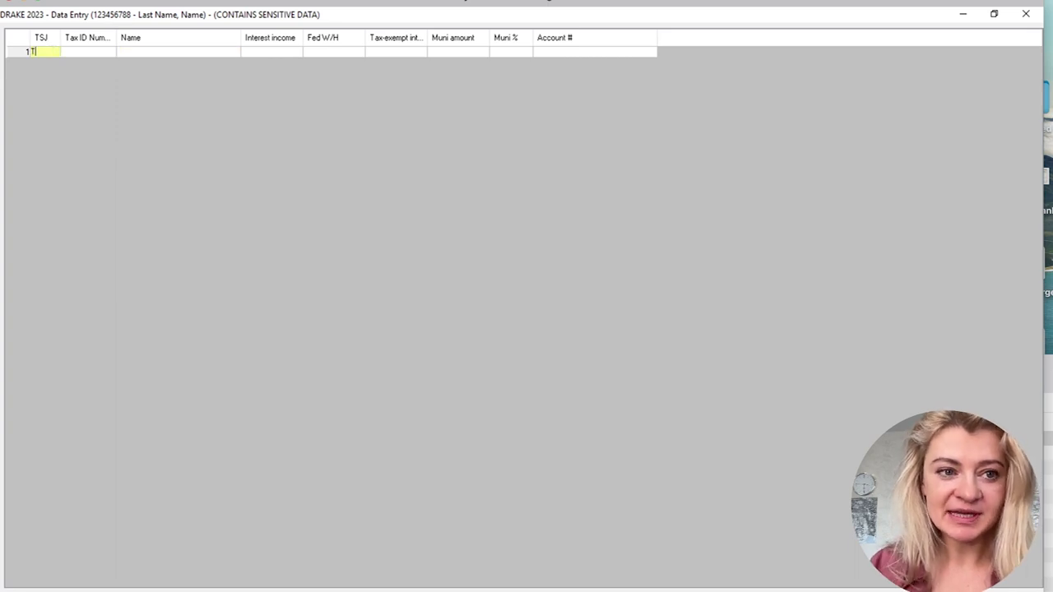
left_click(125, 51)
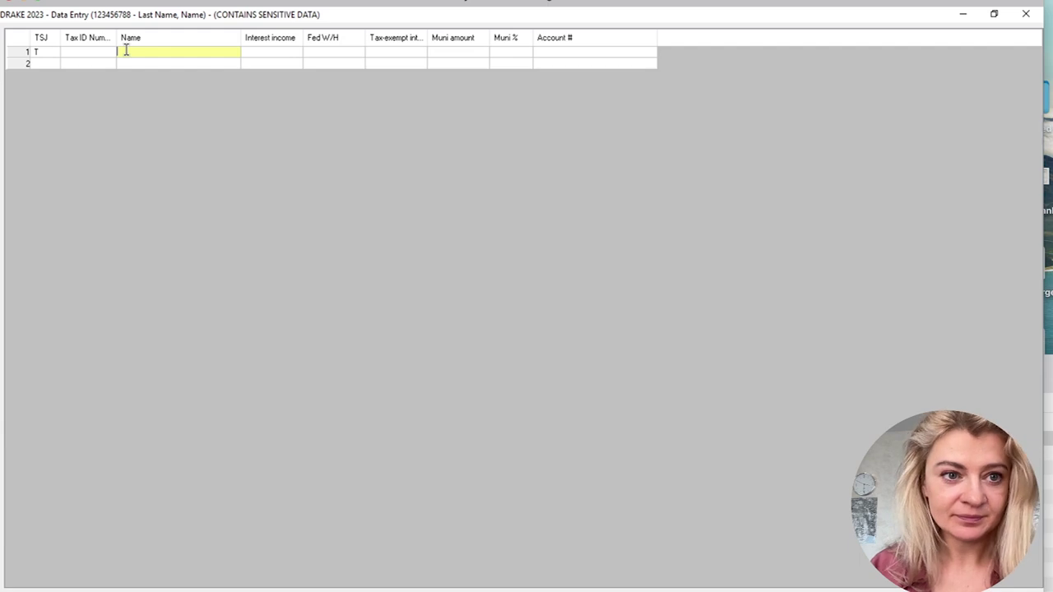
right_click(125, 51)
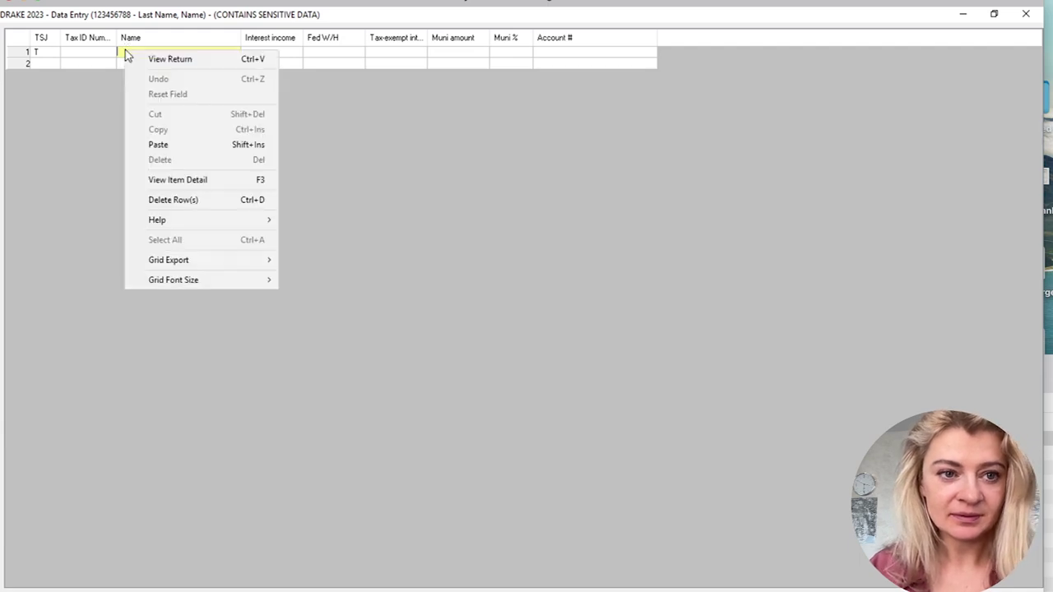
left_click(164, 145)
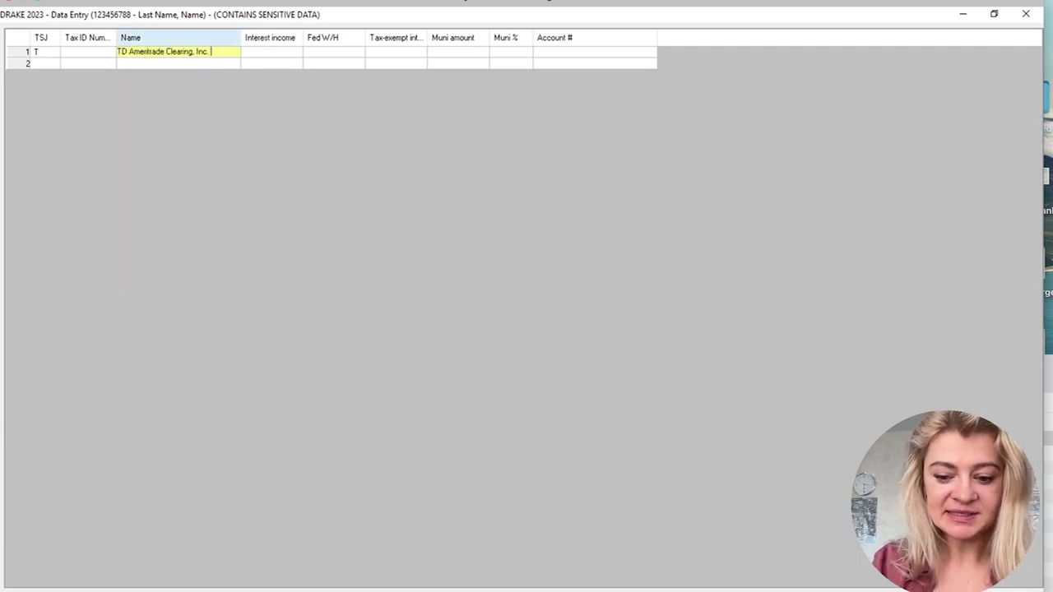
type("-0123")
left_click(269, 51)
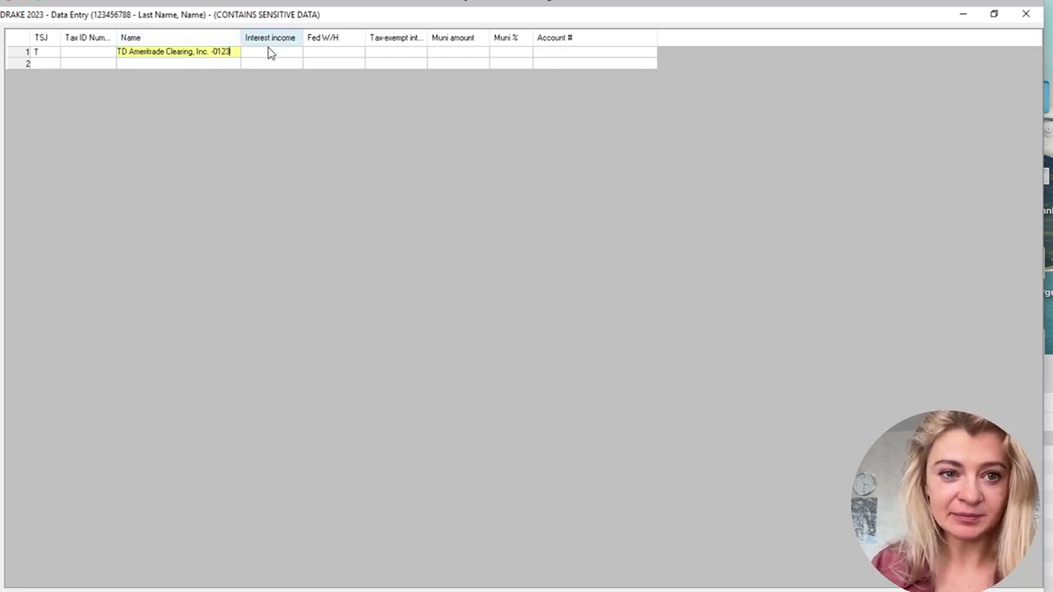
type("1")
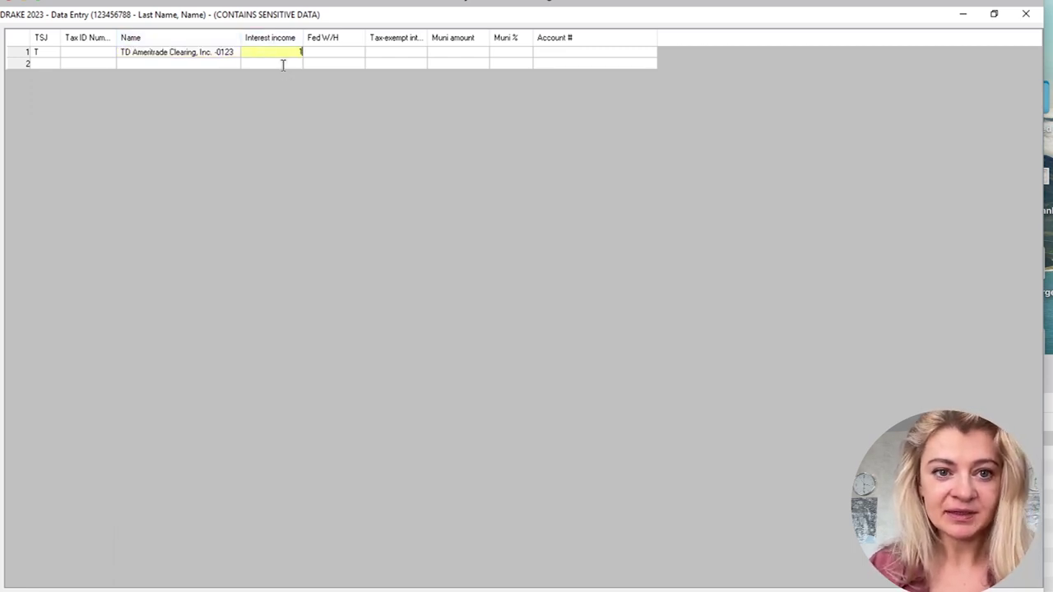
key("Return")
key("Escape")
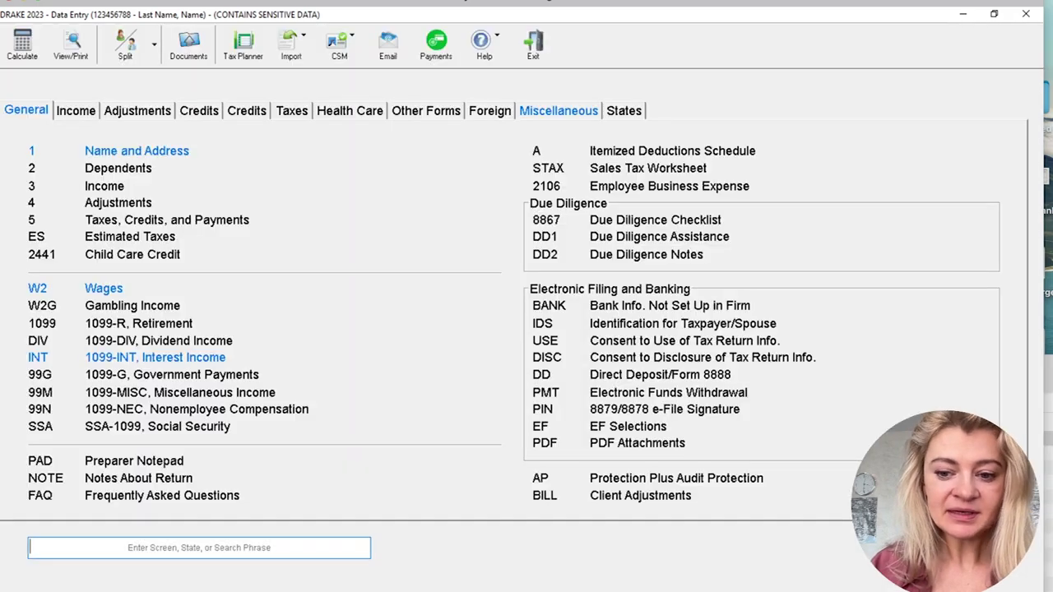
left_click(72, 48)
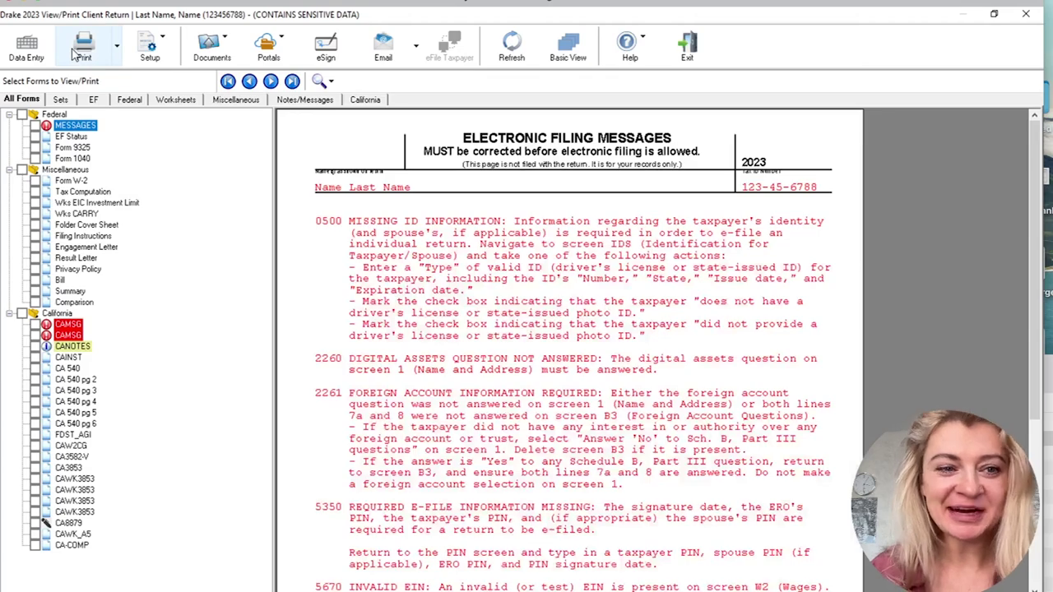
left_click(82, 158)
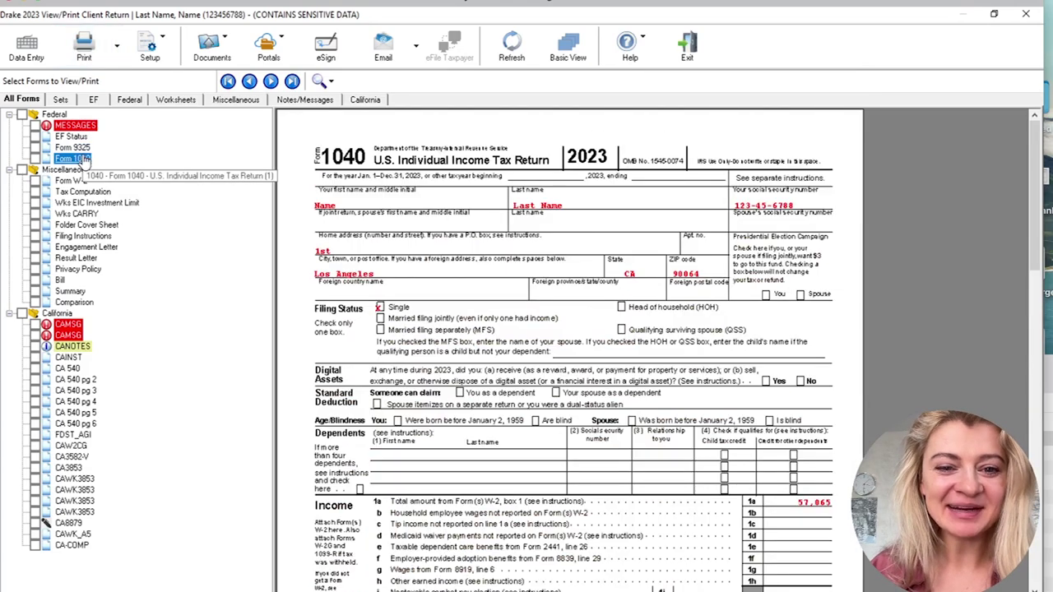
scroll(552, 305, "down", 15)
scroll(821, 325, "up", 15)
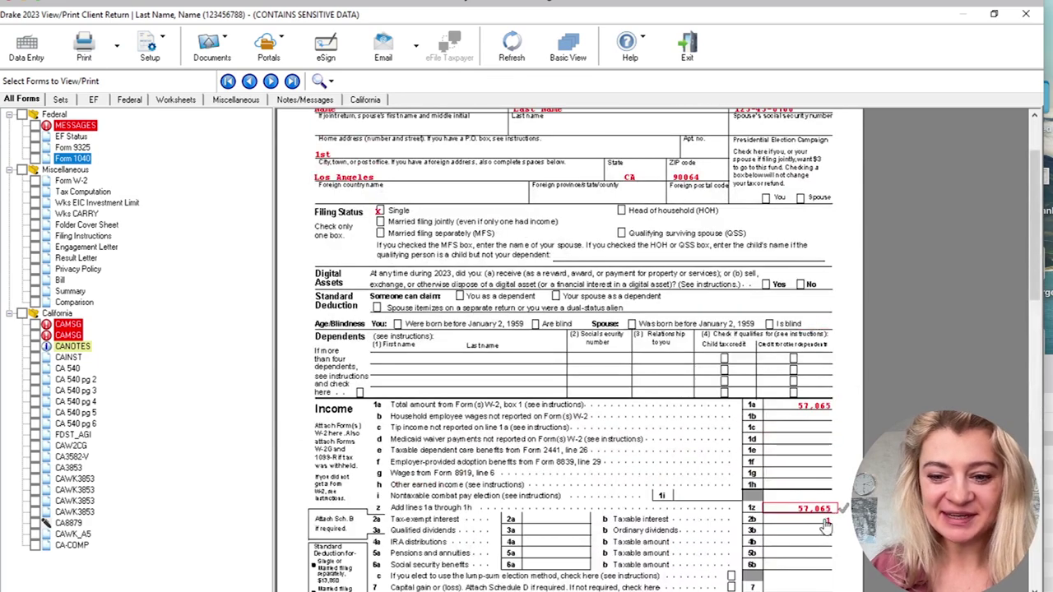
left_click(825, 527)
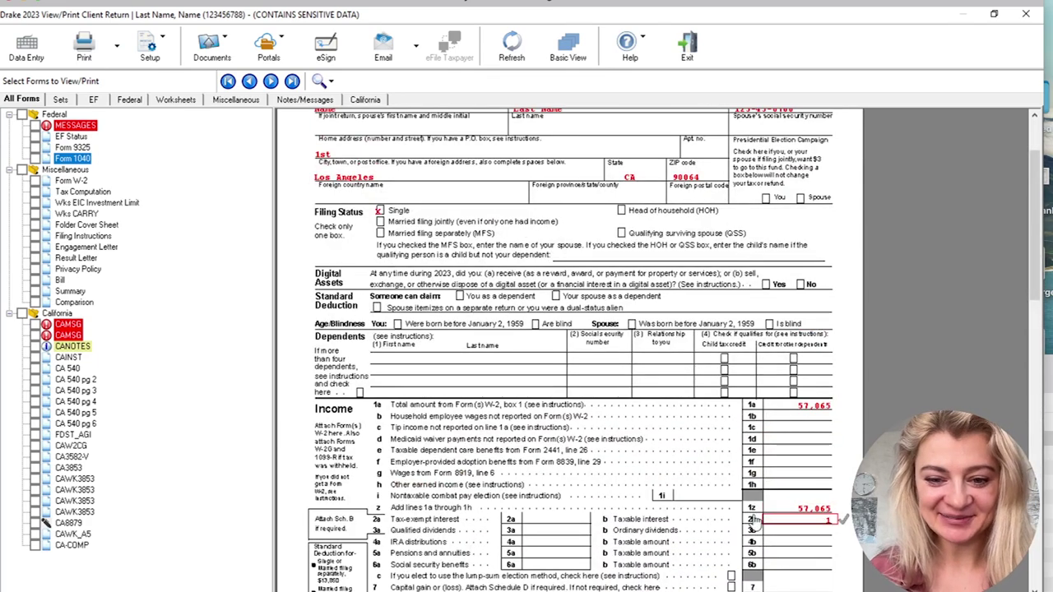
left_click(32, 51)
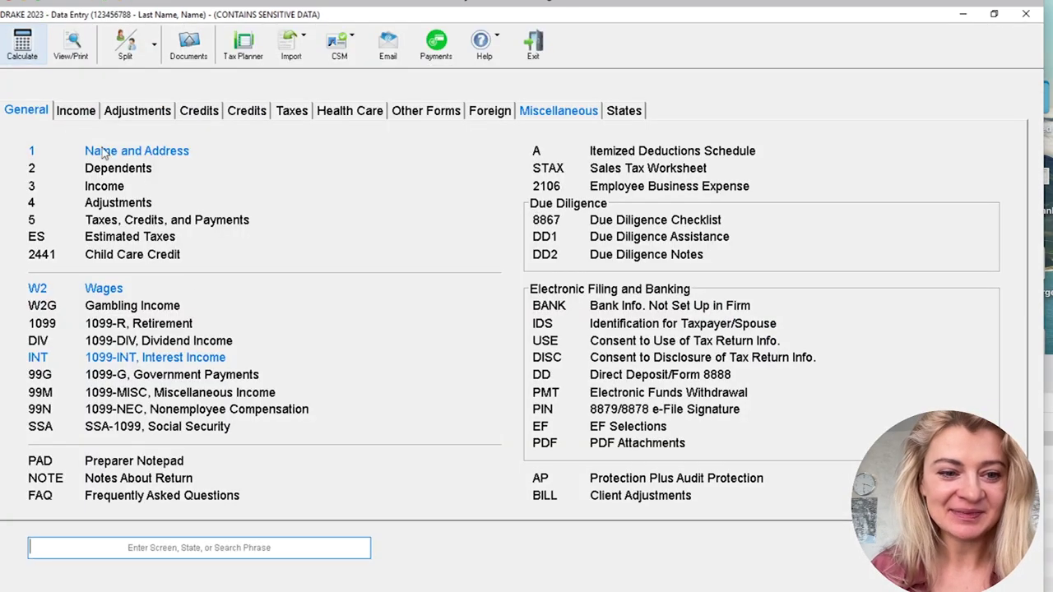
Select the 251.03 ordinary dividends figure in Consolidated 1099.pdf, then reopen the 1099-INT entries
key("alt+Tab")
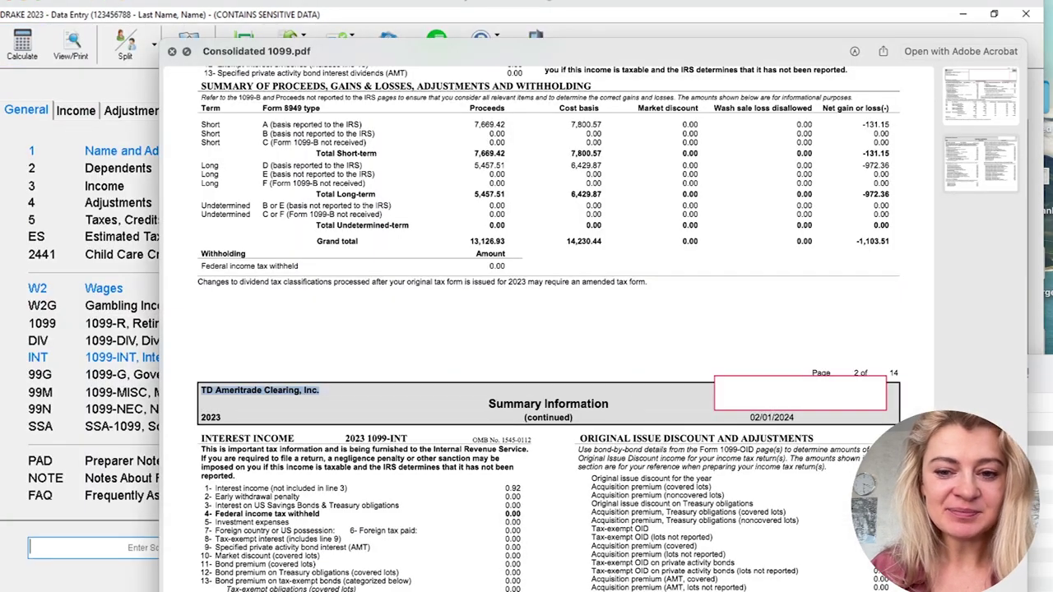
scroll(549, 346, "up", 3)
scroll(550, 346, "up", 3)
left_click_drag(497, 246, 521, 245)
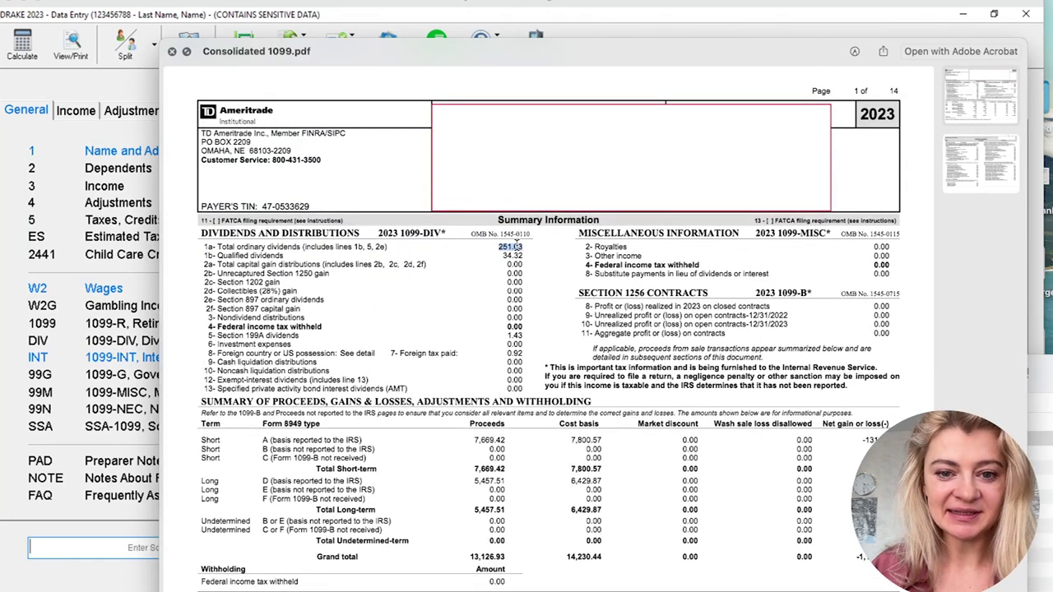
right_click(517, 246)
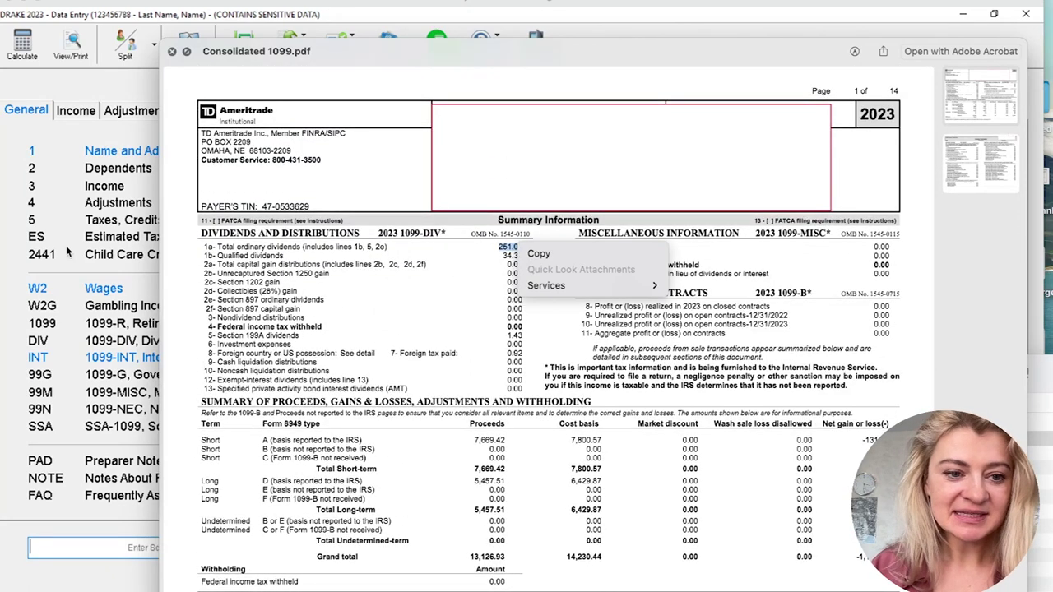
left_click(109, 354)
left_click(110, 353)
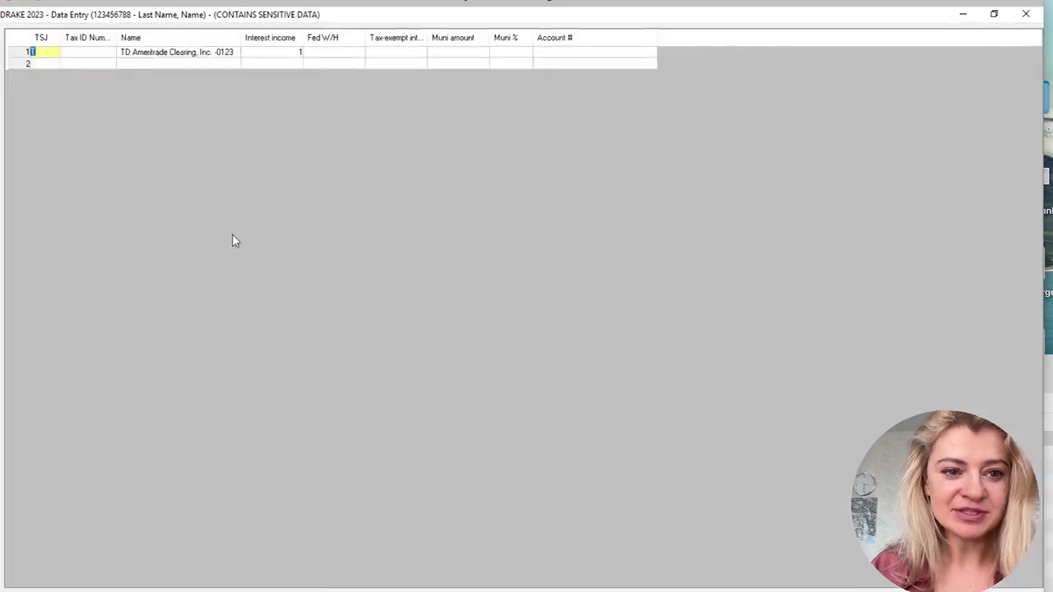
Copy the payer name from the 1099-INT row into a new taxpayer (T) 1099-DIV row
left_click(214, 53)
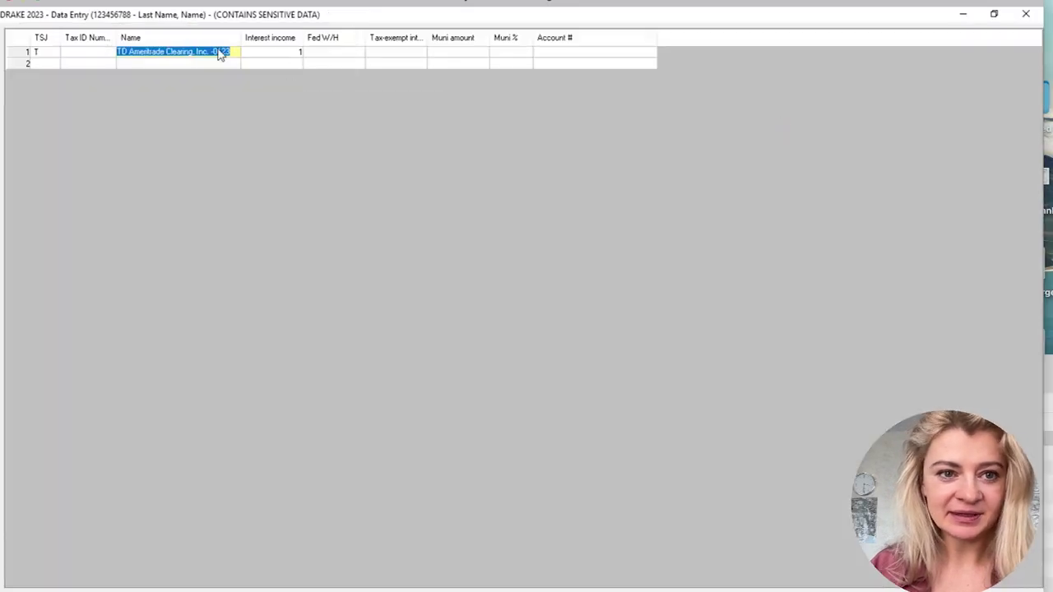
right_click(209, 49)
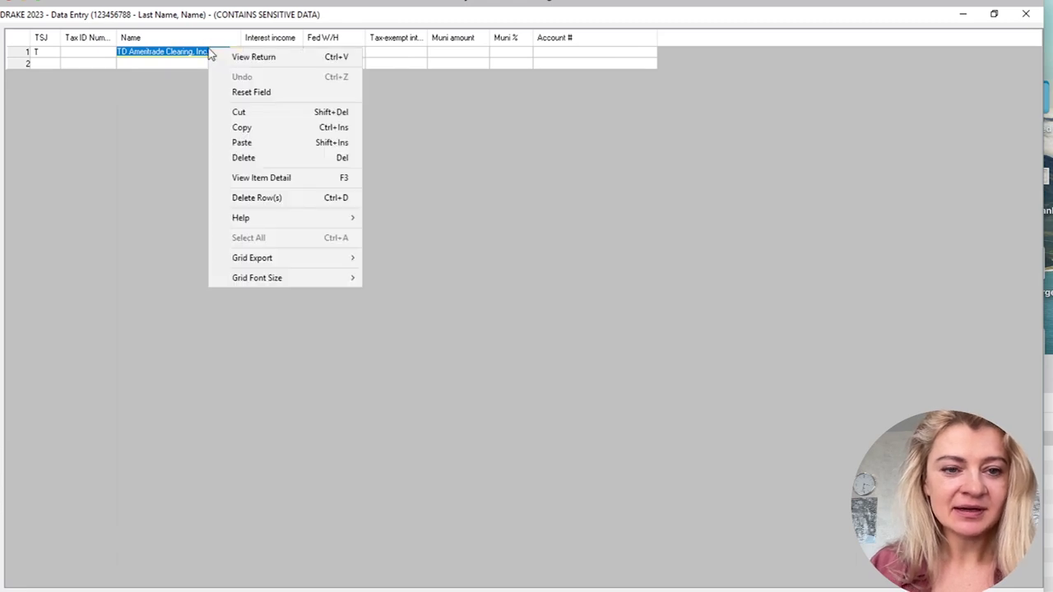
left_click(242, 128)
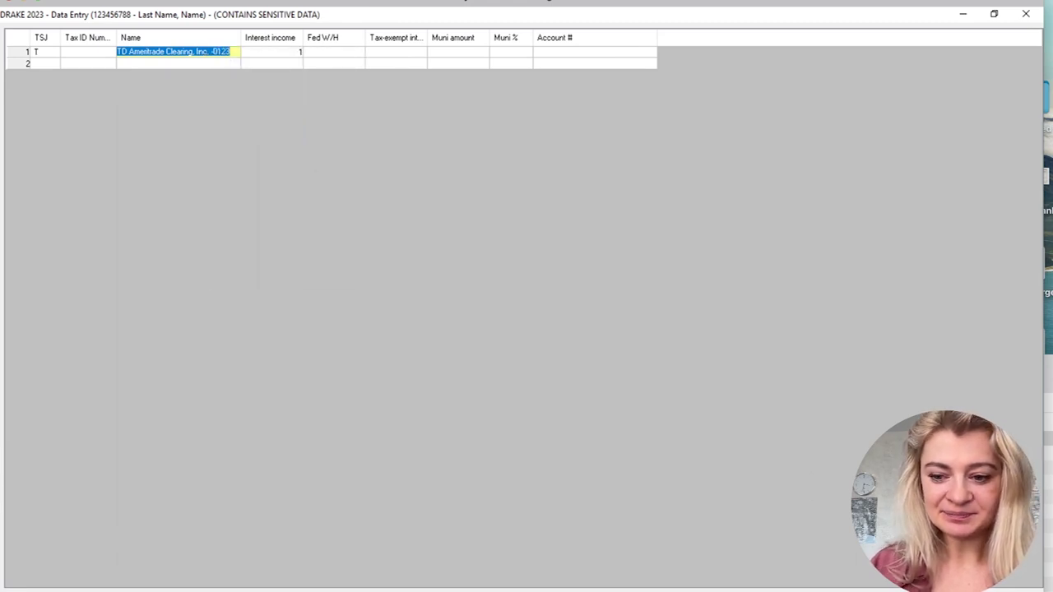
key("Escape")
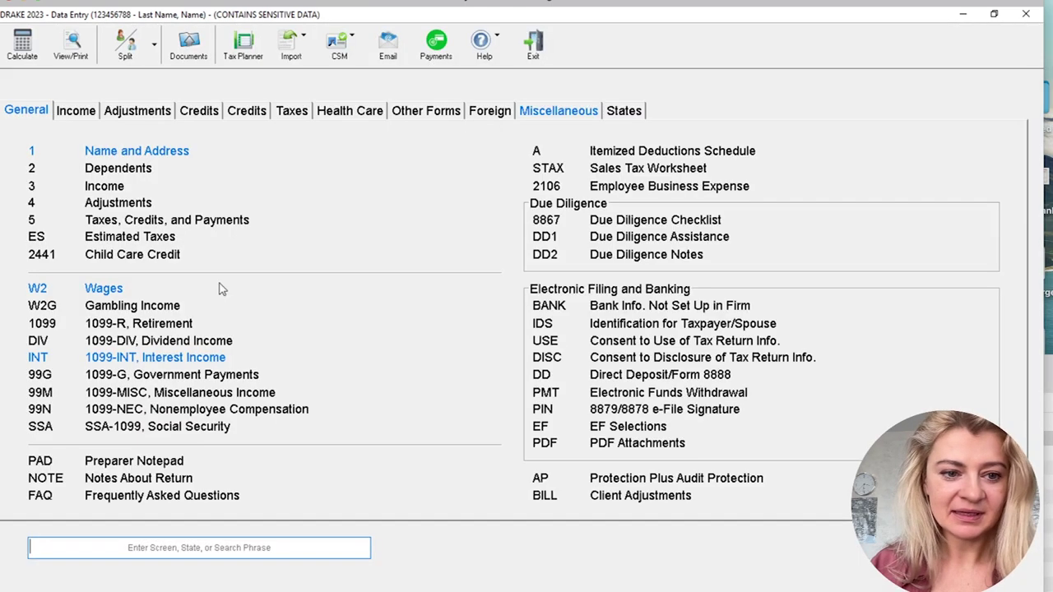
left_click(169, 340)
left_click(139, 49)
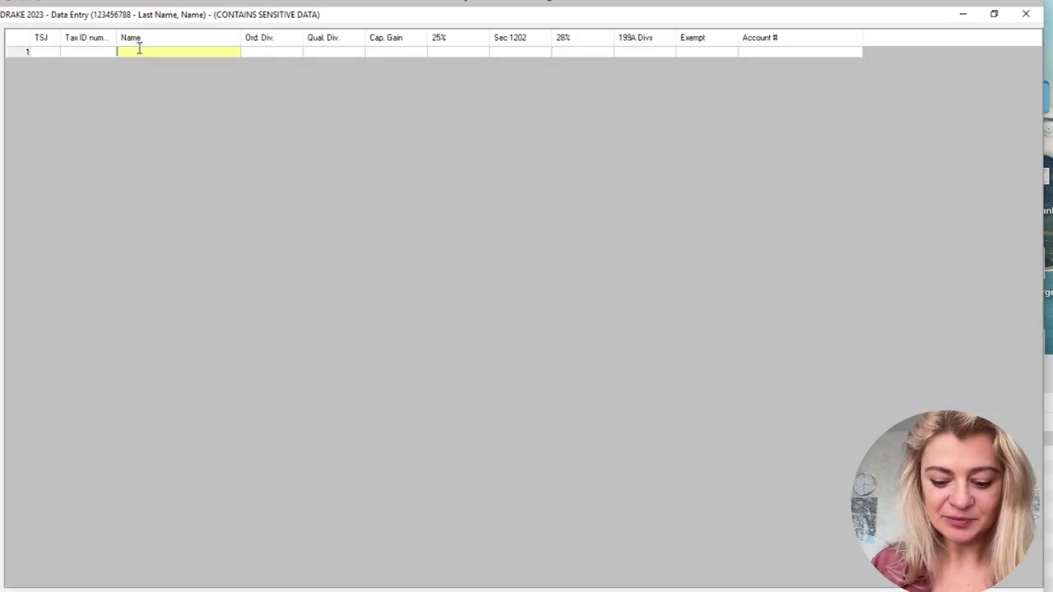
right_click(139, 50)
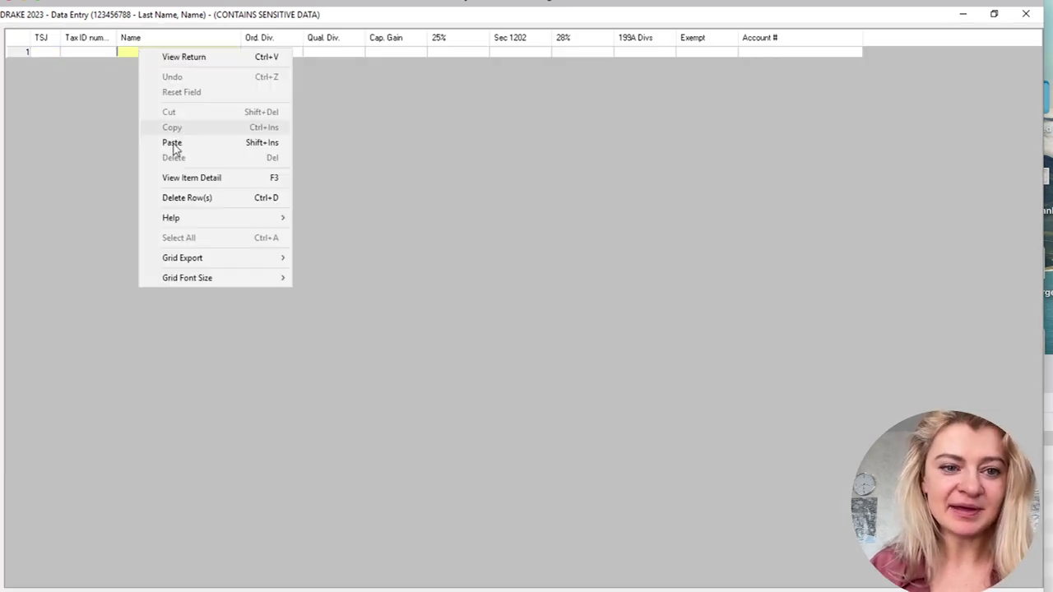
left_click(171, 143)
left_click(40, 53)
type("T")
key("Tab")
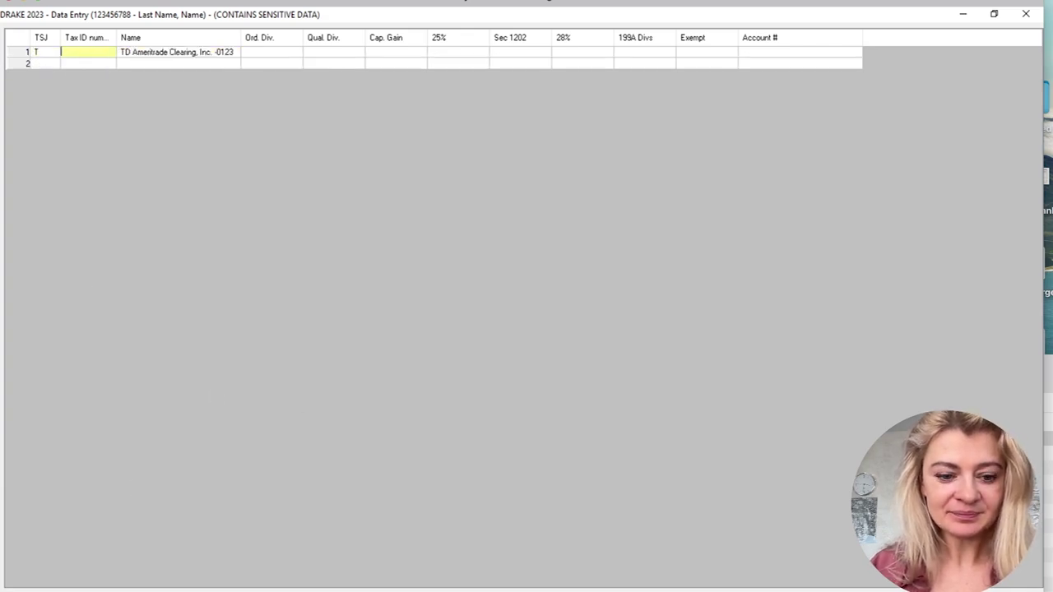
Enter ordinary dividends 251 and qualified dividends 34, checked against the consolidated 1099
key("super+Tab")
double_click(510, 246)
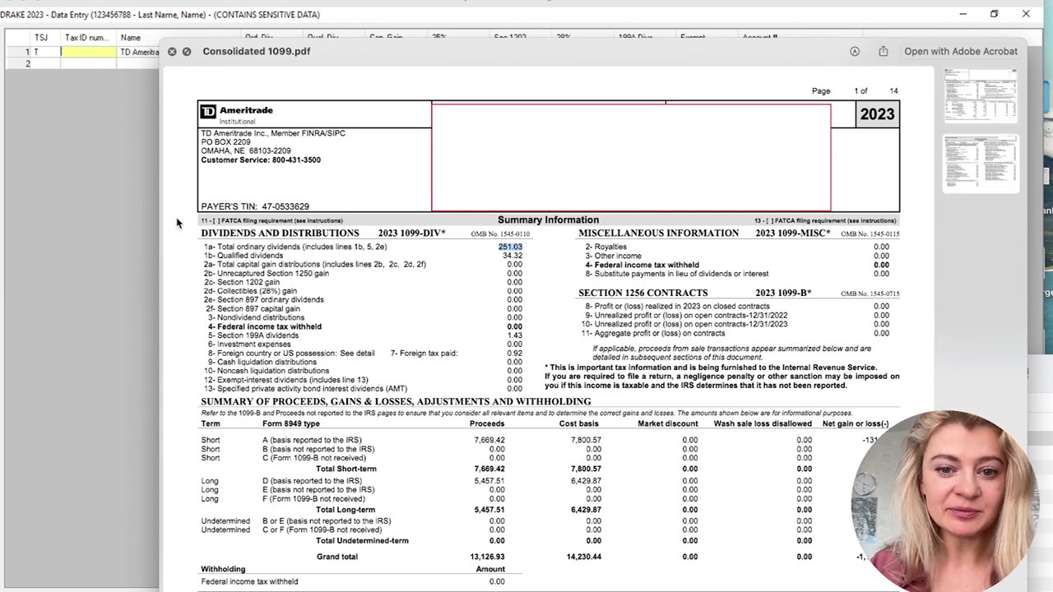
left_click(116, 190)
left_click(271, 52)
type("251")
key("Tab")
type("3")
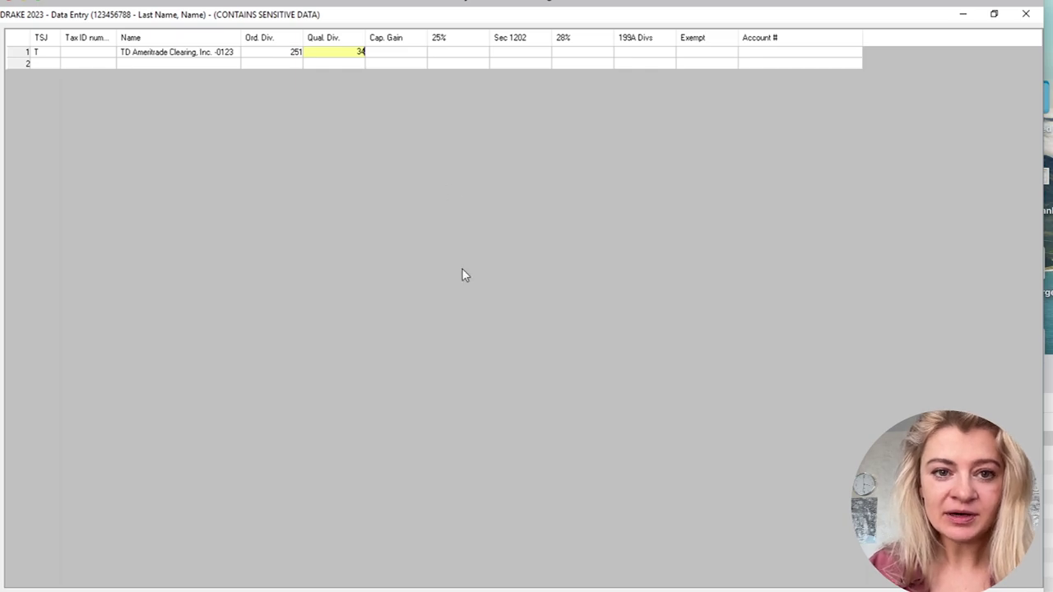
key("super+Tab")
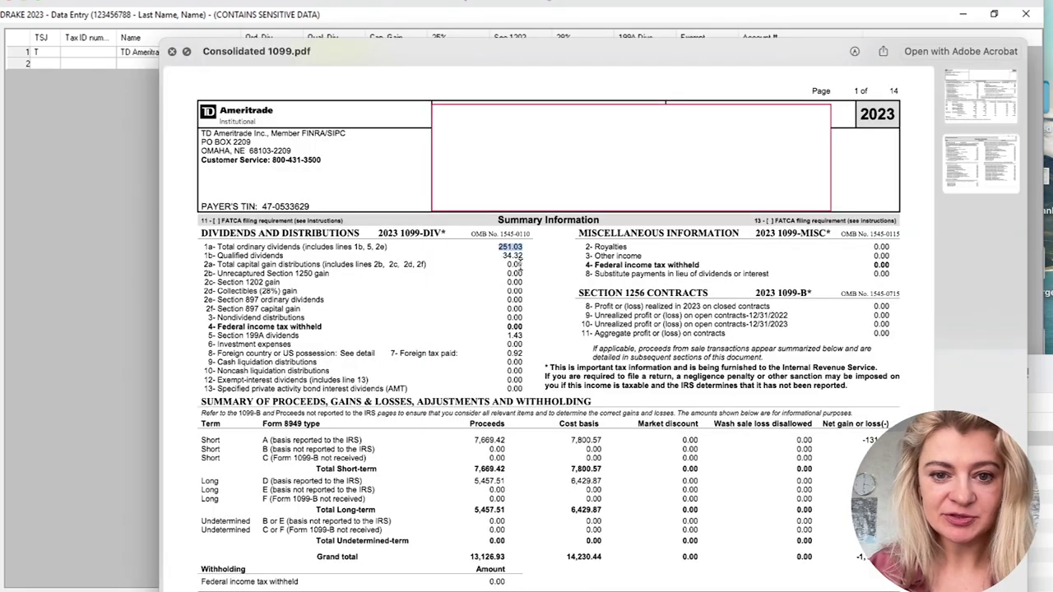
left_click(116, 186)
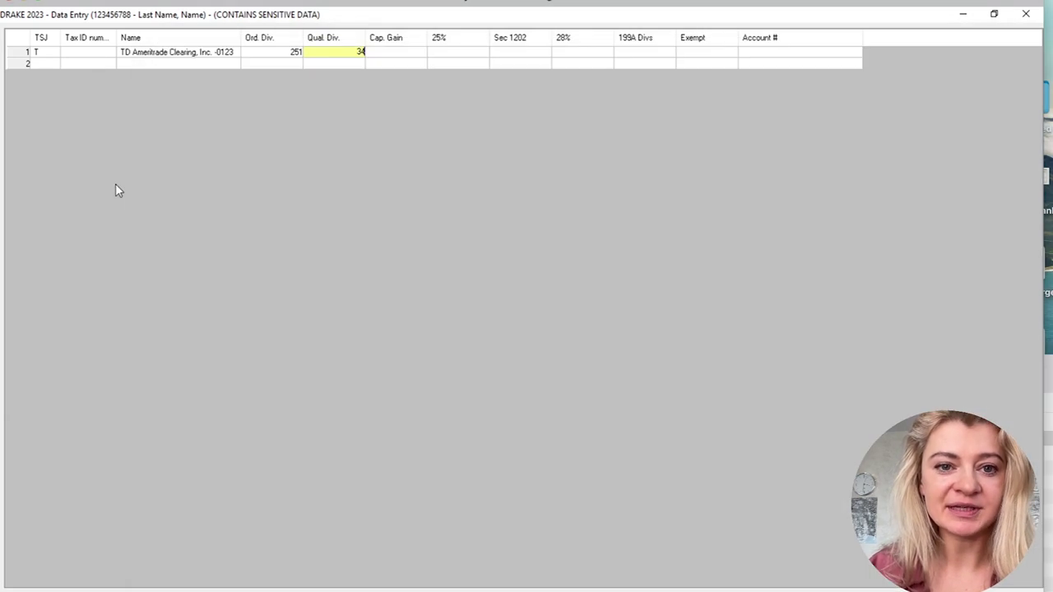
left_click(292, 54)
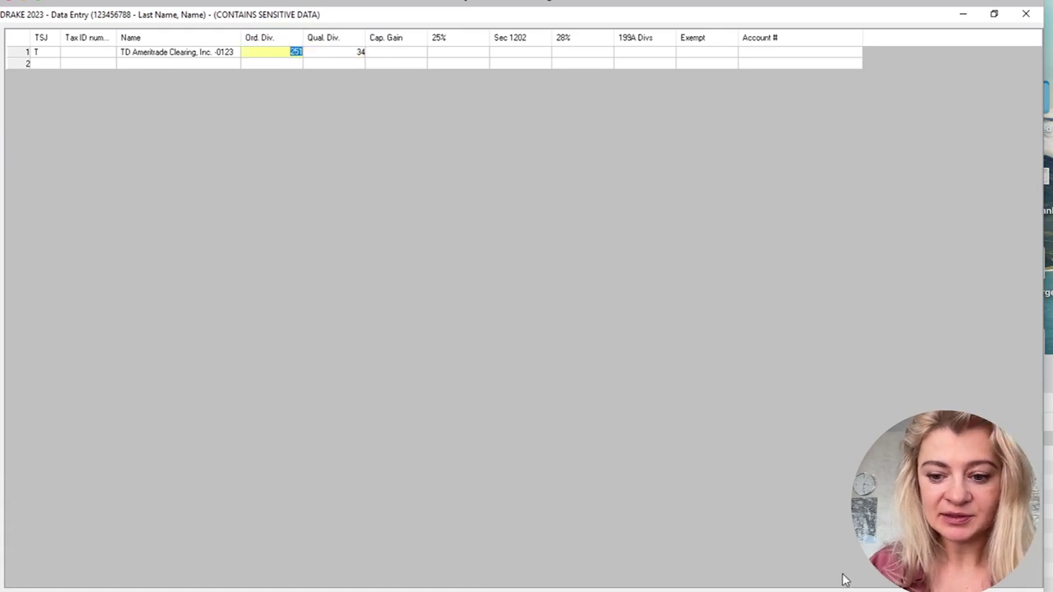
key("F3")
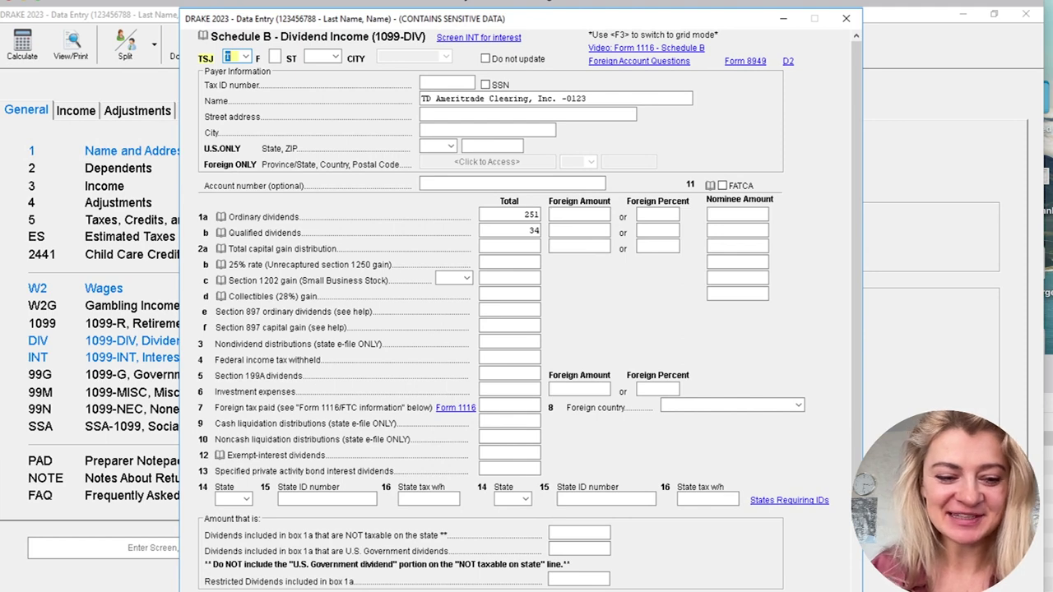
Enter Section 199A dividends 2 and foreign tax paid 1 from the consolidated 1099
key("alt+Tab")
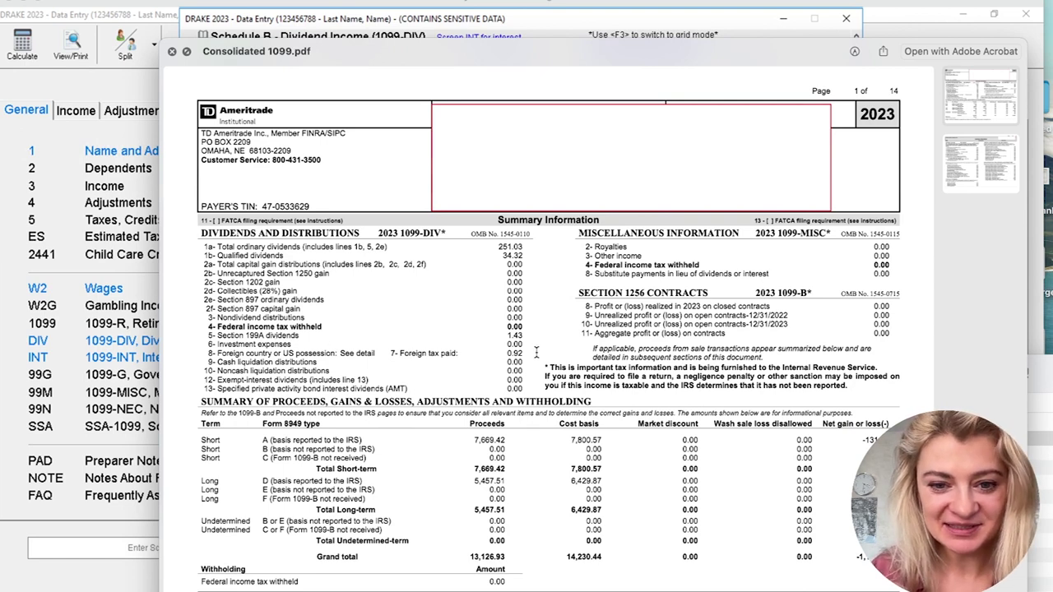
left_click_drag(510, 333, 524, 337)
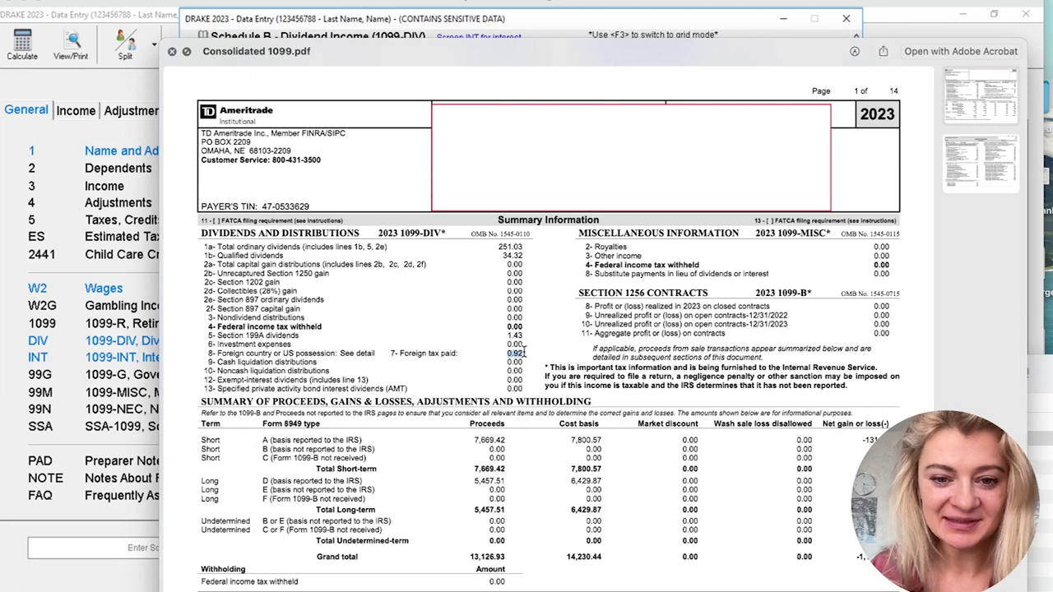
left_click(600, 25)
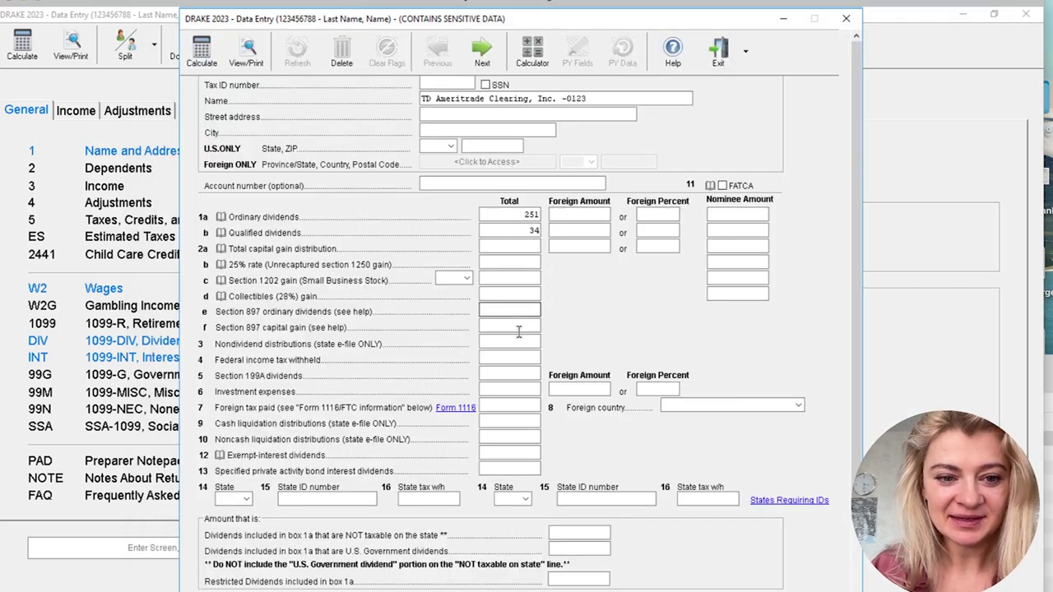
left_click(502, 374)
type("2")
left_click(514, 408)
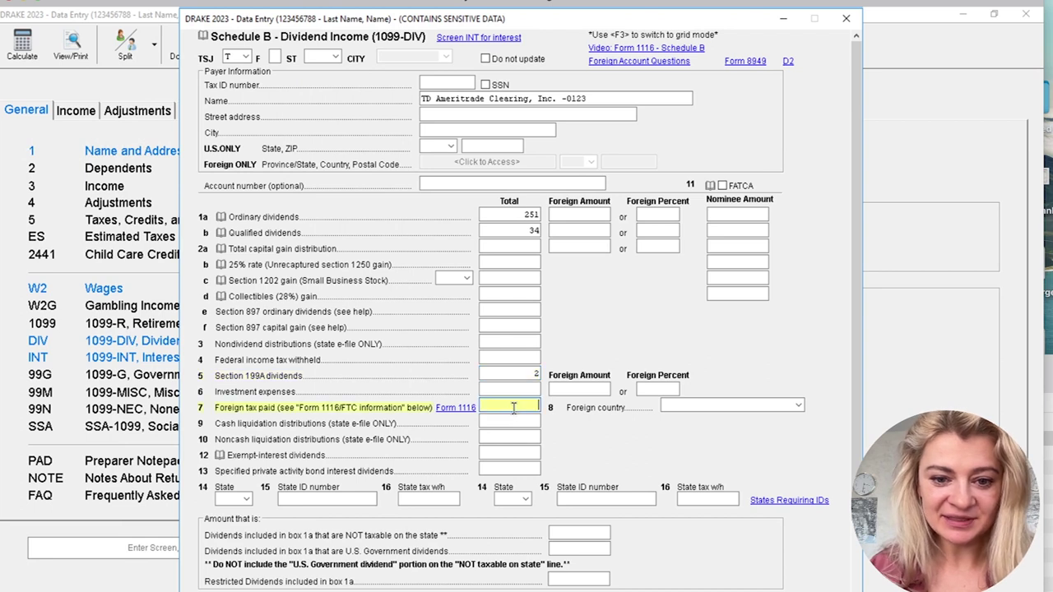
type("1")
left_click(520, 423)
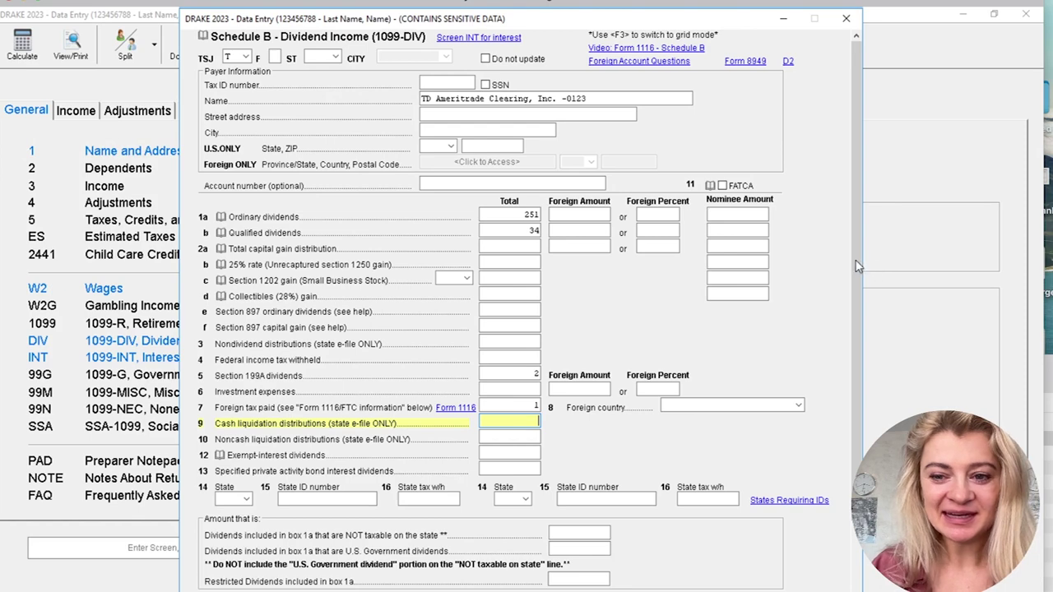
Set the foreign country to VAR Various on the 1099-DIV
left_click_drag(857, 276, 869, 331)
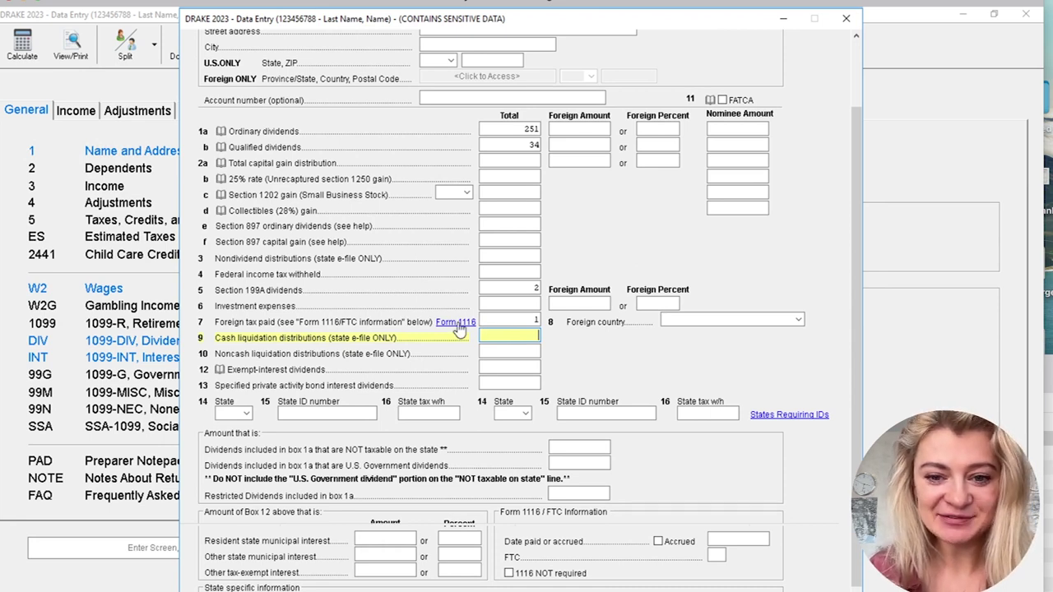
left_click(576, 302)
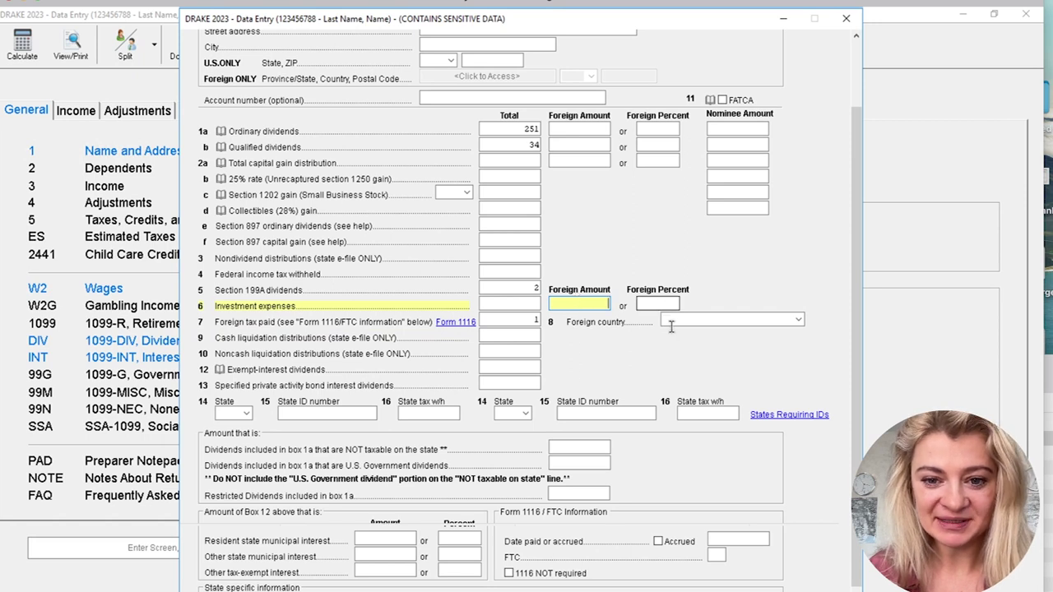
left_click(762, 319)
left_click(798, 320)
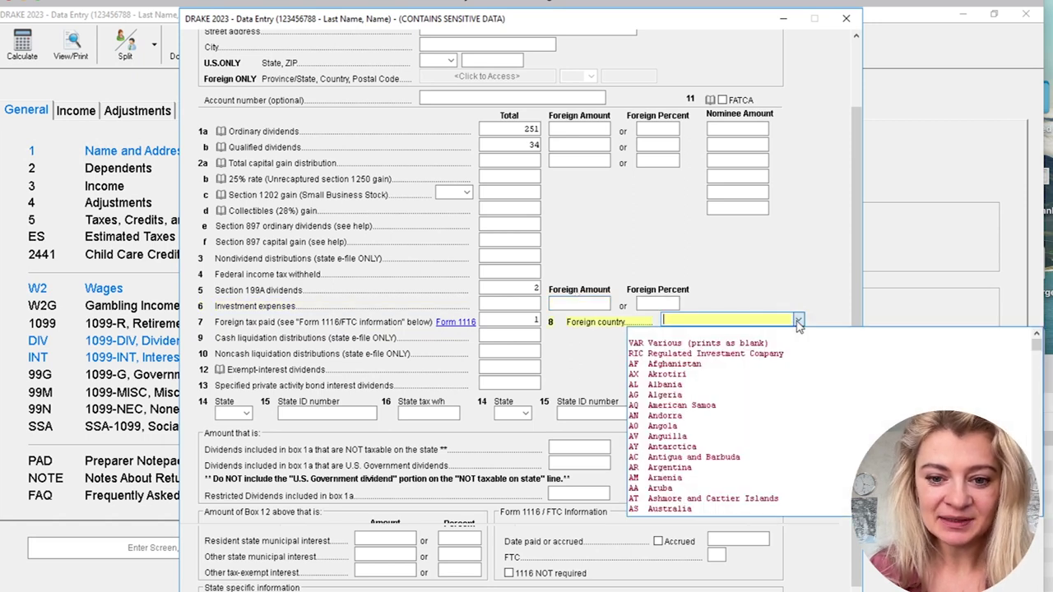
left_click(755, 345)
left_click(589, 304)
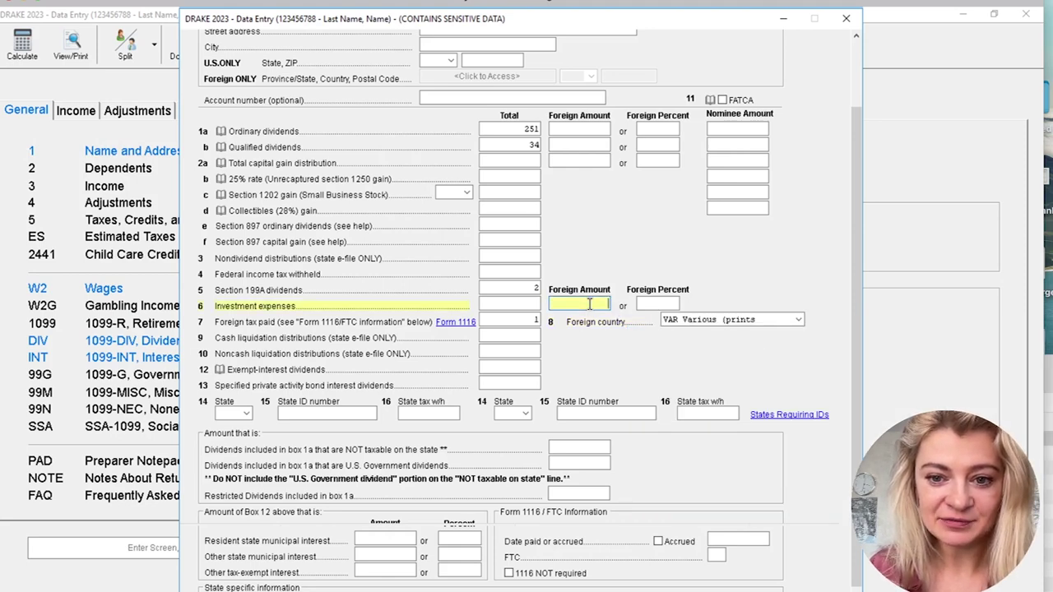
left_click(576, 129)
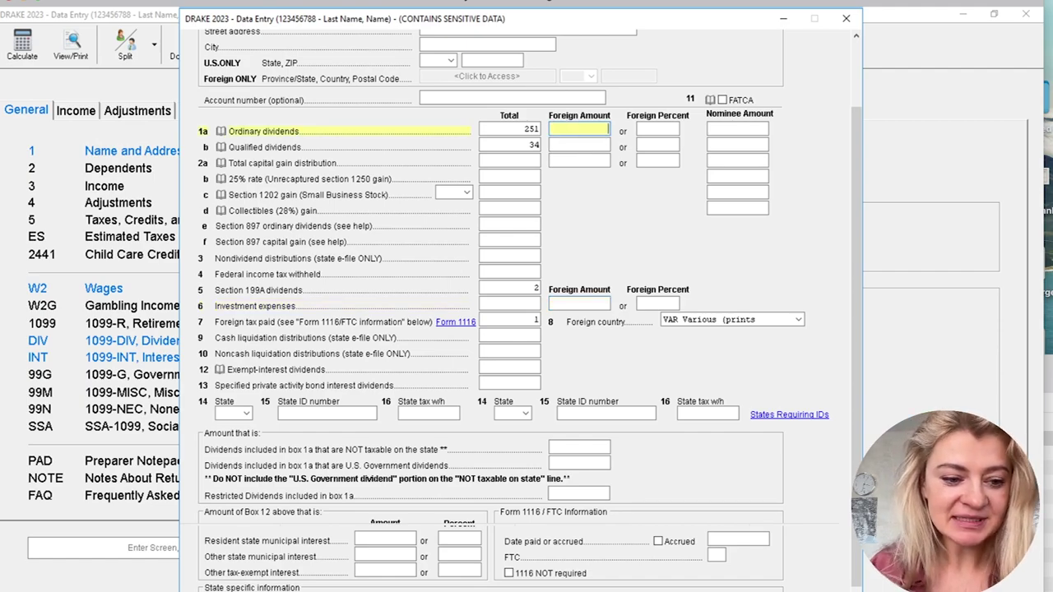
key("alt+Tab")
scroll(582, 406, "down", 10)
Enter foreign amounts of 20 for ordinary dividends and 10 for qualified dividends
scroll(582, 406, "up", 5)
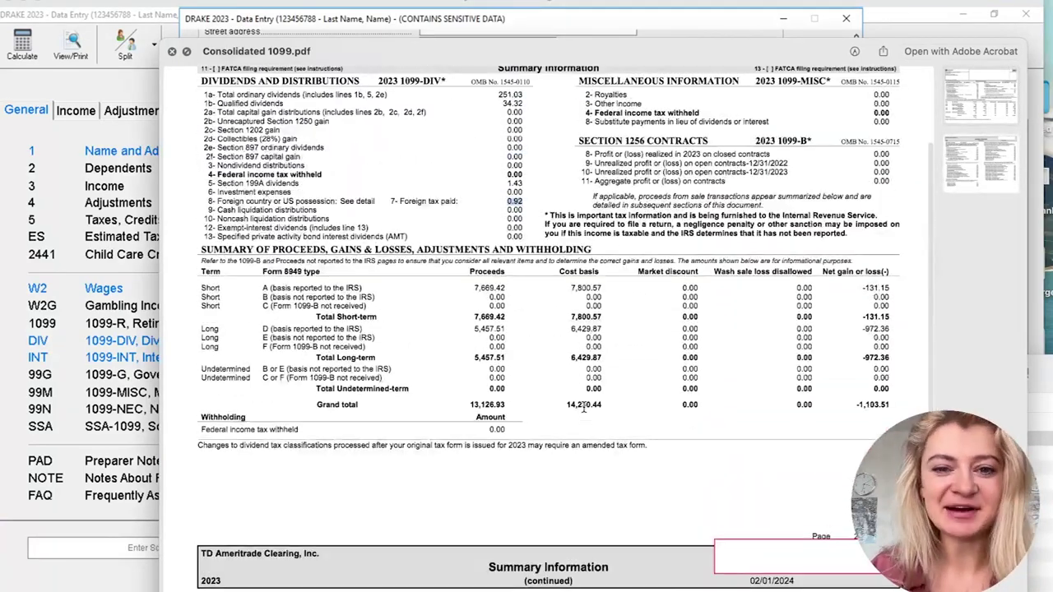
scroll(583, 406, "up", 1)
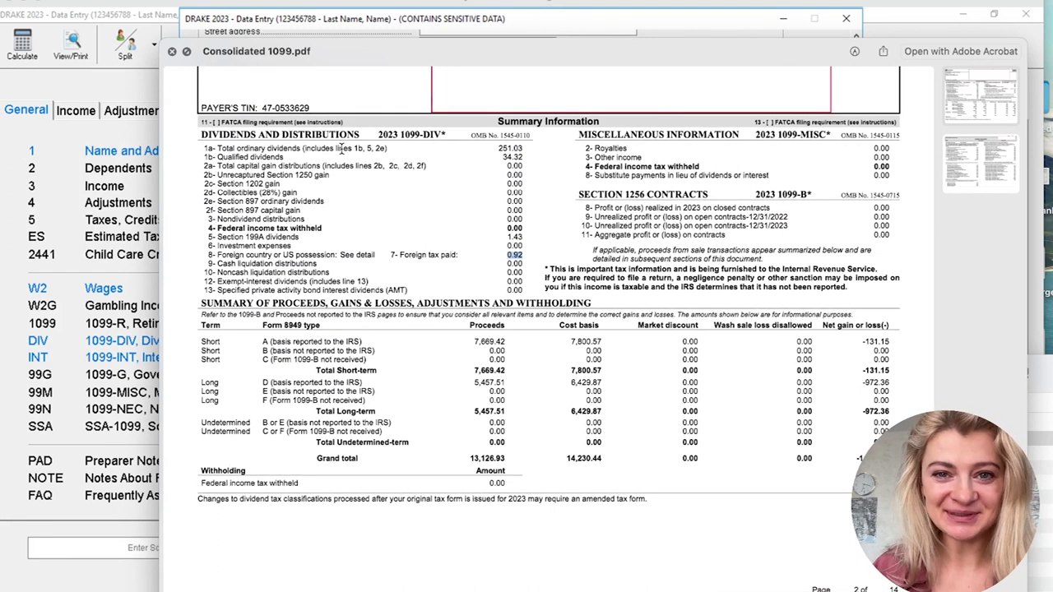
left_click(253, 20)
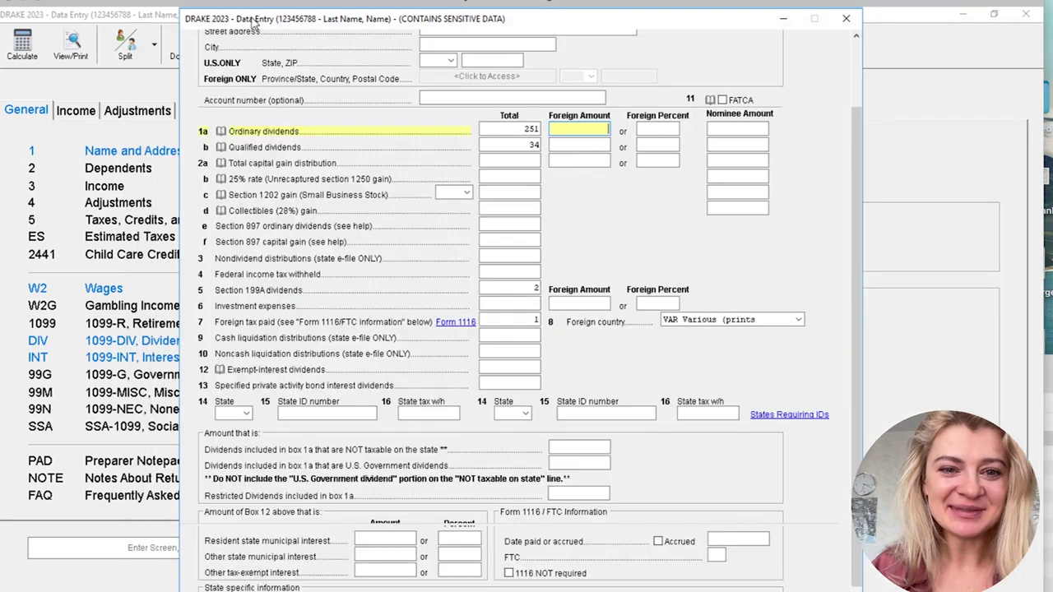
type("20")
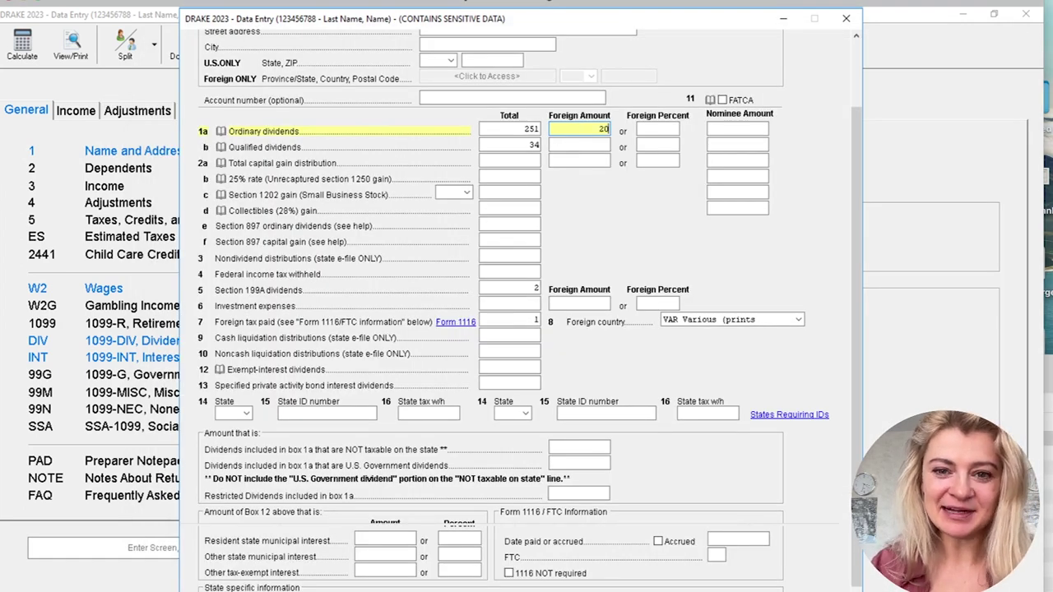
left_click(590, 145)
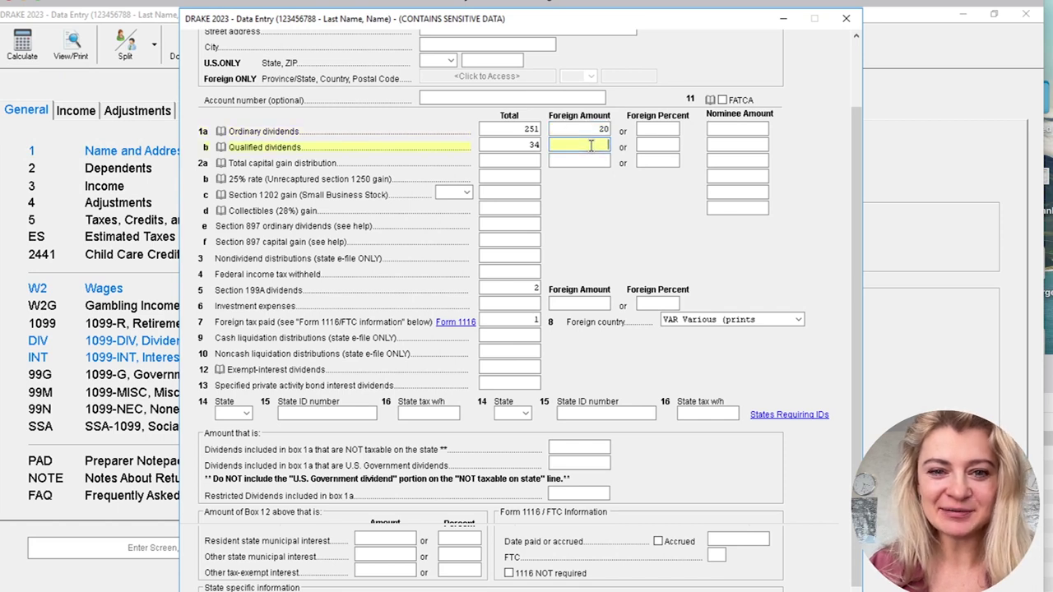
key("Tab")
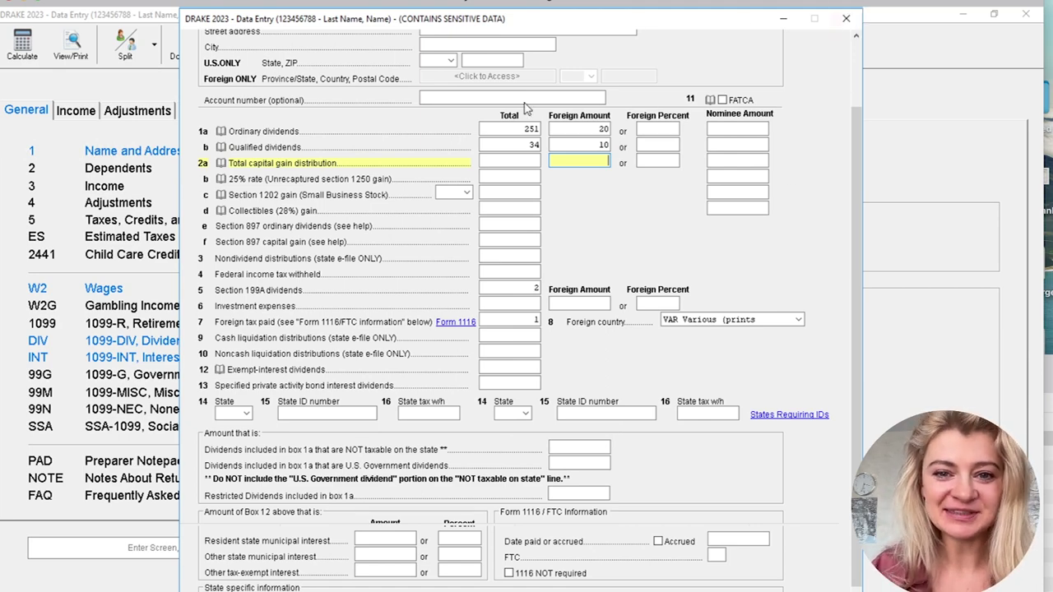
Copy the full TD Ameritrade Clearing, Inc. payer name from the 1099-DIV form
scroll(855, 72, "up", 2)
left_click(472, 97)
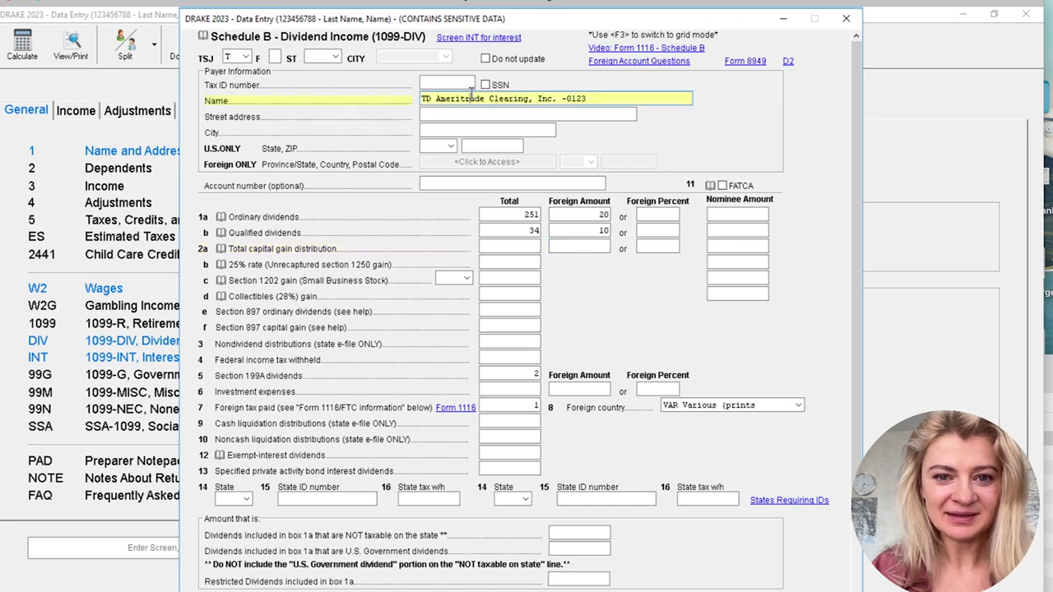
triple_click(496, 98)
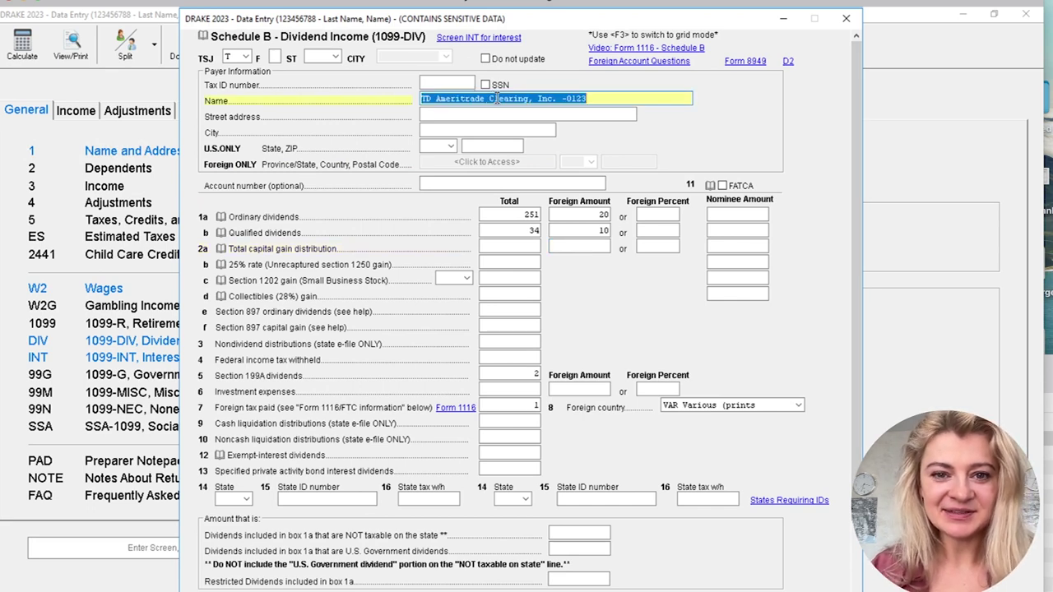
right_click(497, 98)
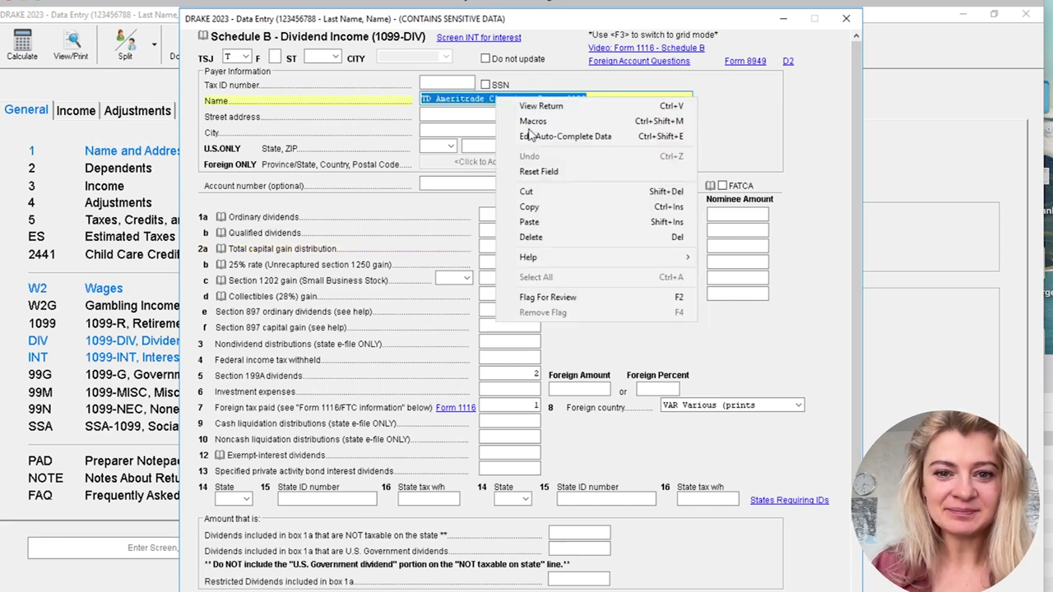
left_click(529, 206)
key("F3")
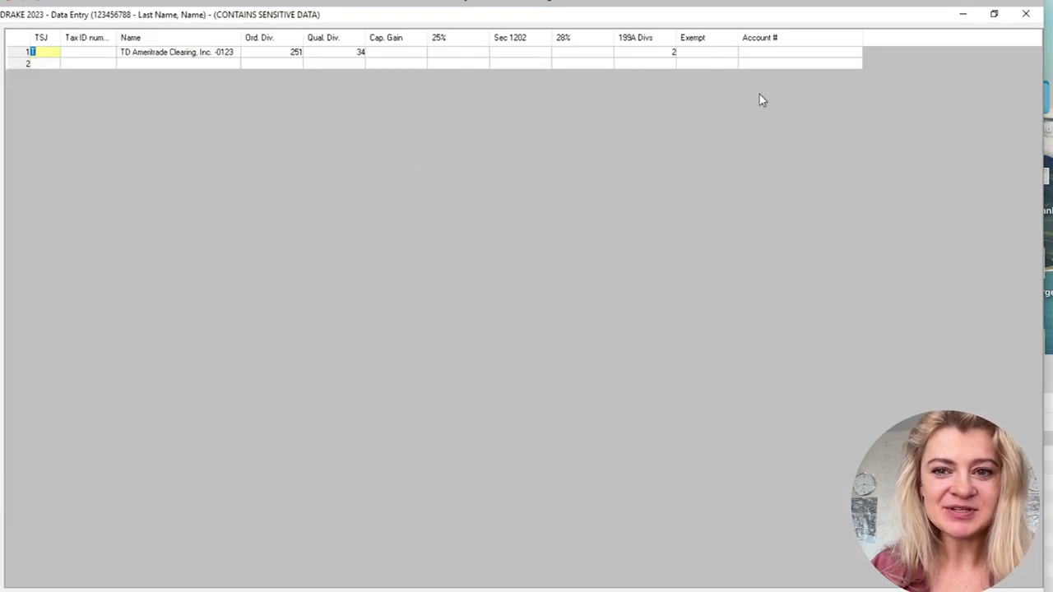
Open the capital gains entries and paste the TD Ameritrade payer name as the sale description
left_click(1025, 14)
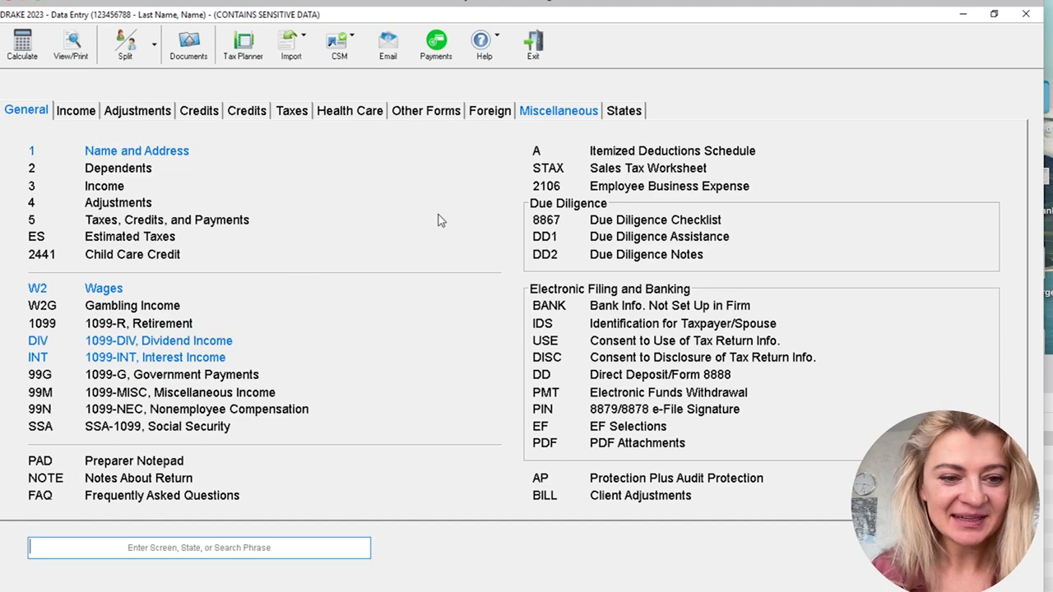
left_click(85, 116)
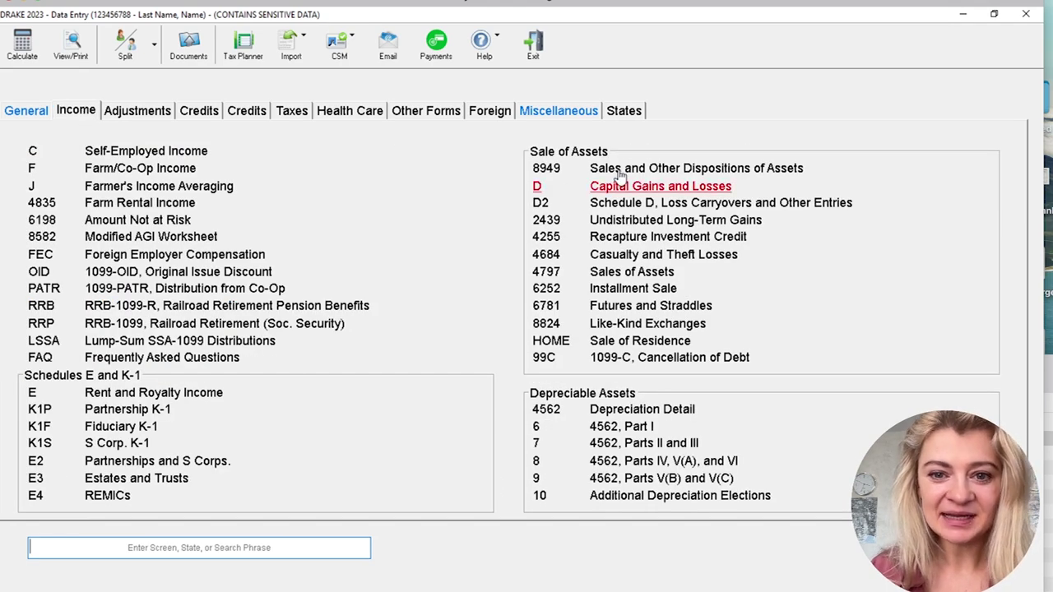
left_click(670, 190)
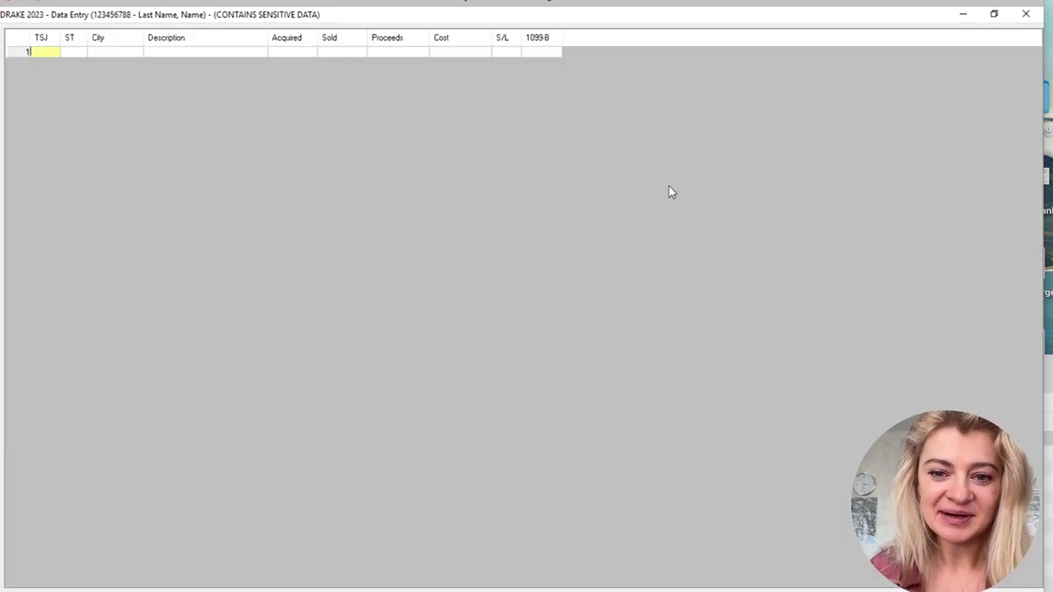
left_click(153, 52)
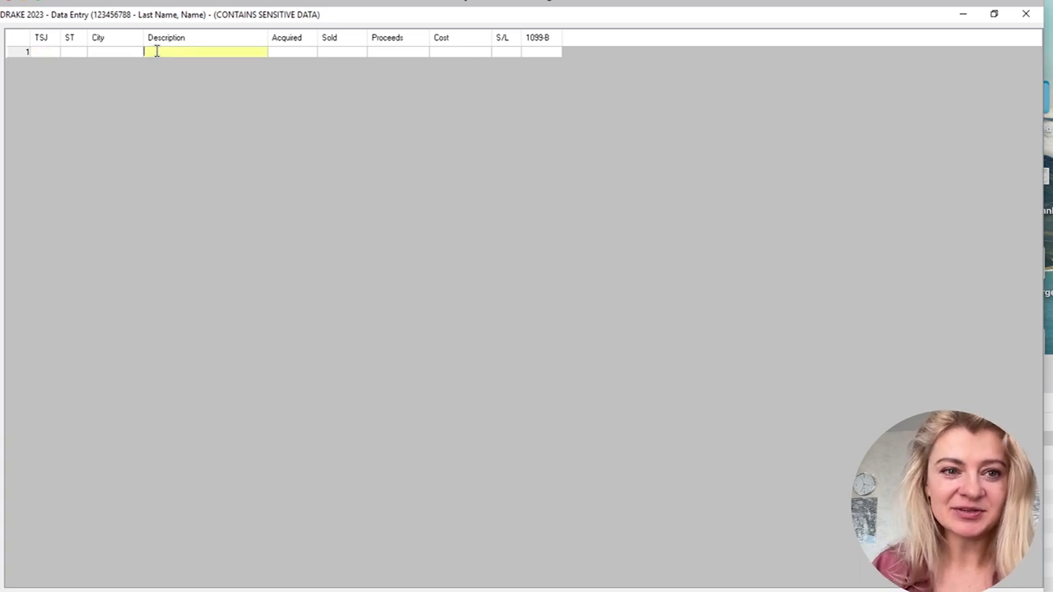
right_click(157, 51)
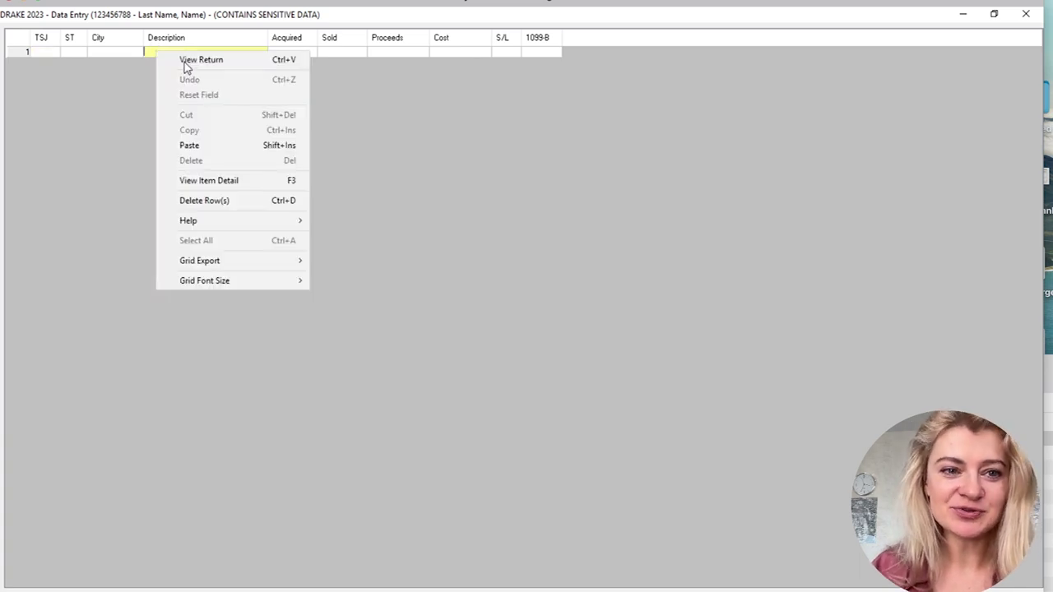
left_click(190, 145)
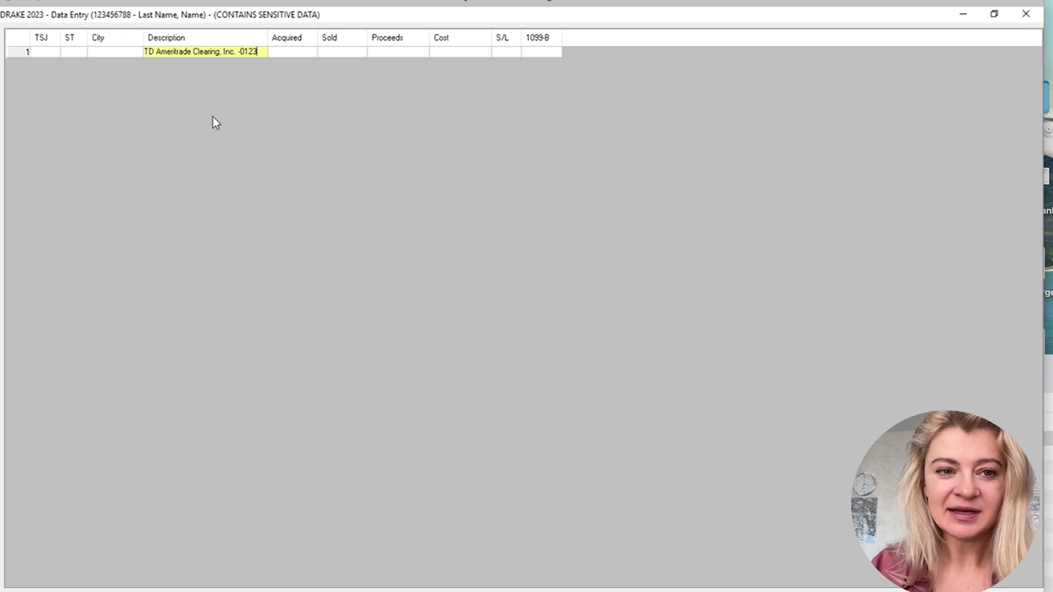
key("Tab")
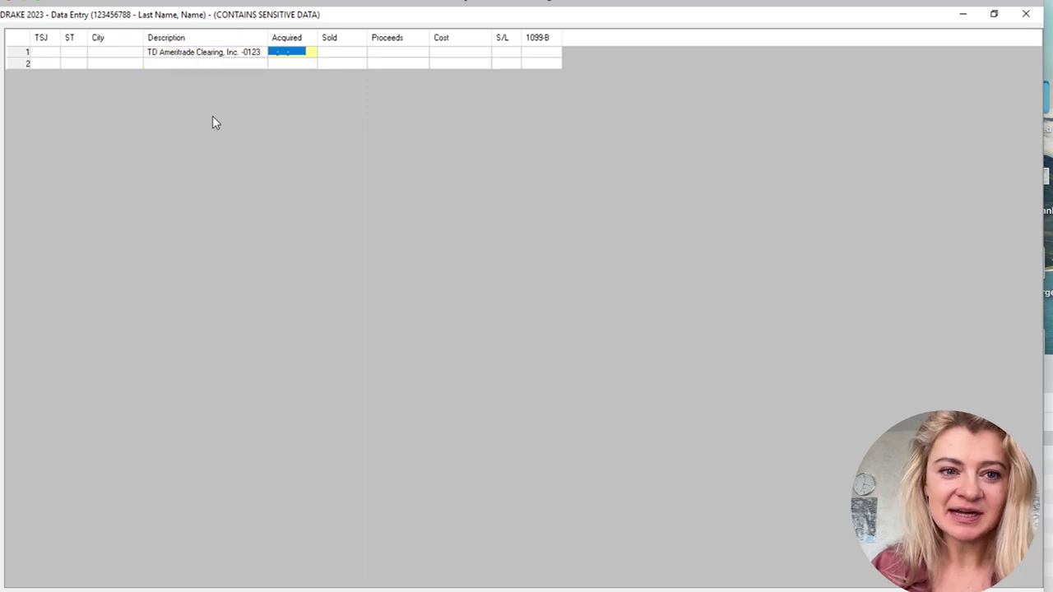
left_click(181, 63)
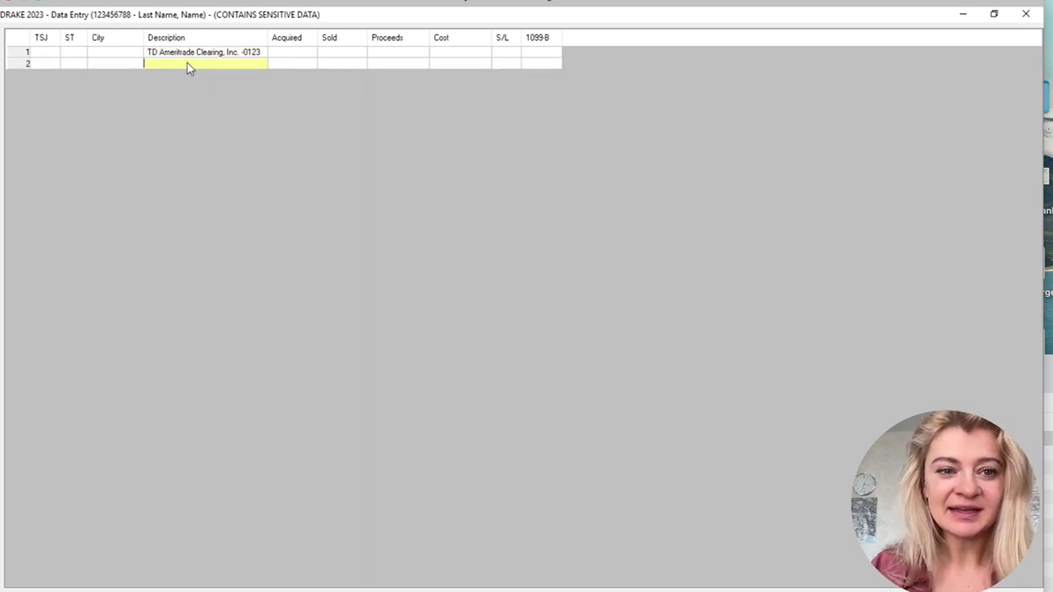
right_click(182, 55)
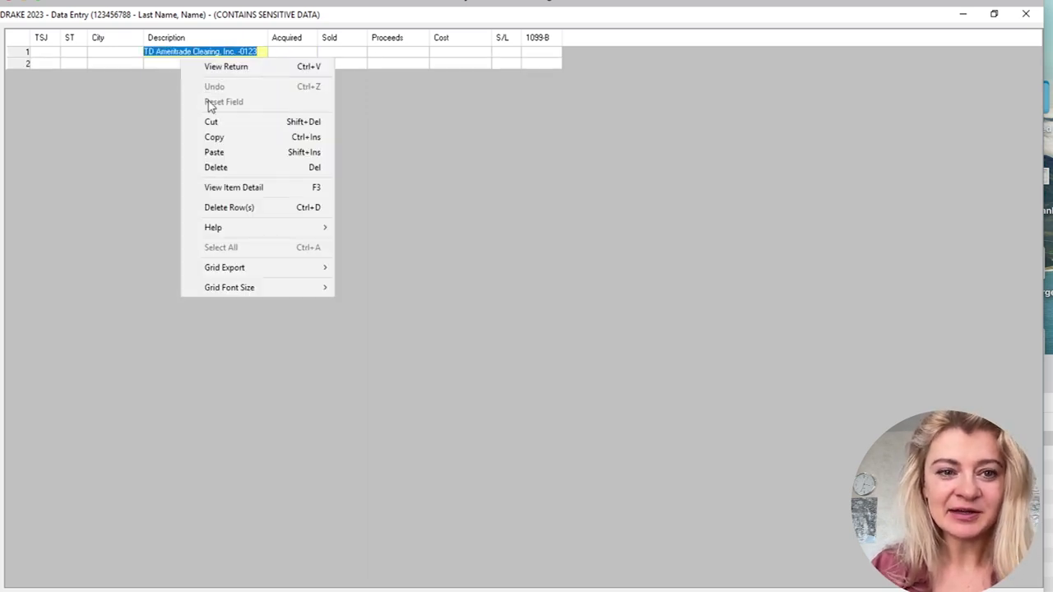
left_click(214, 153)
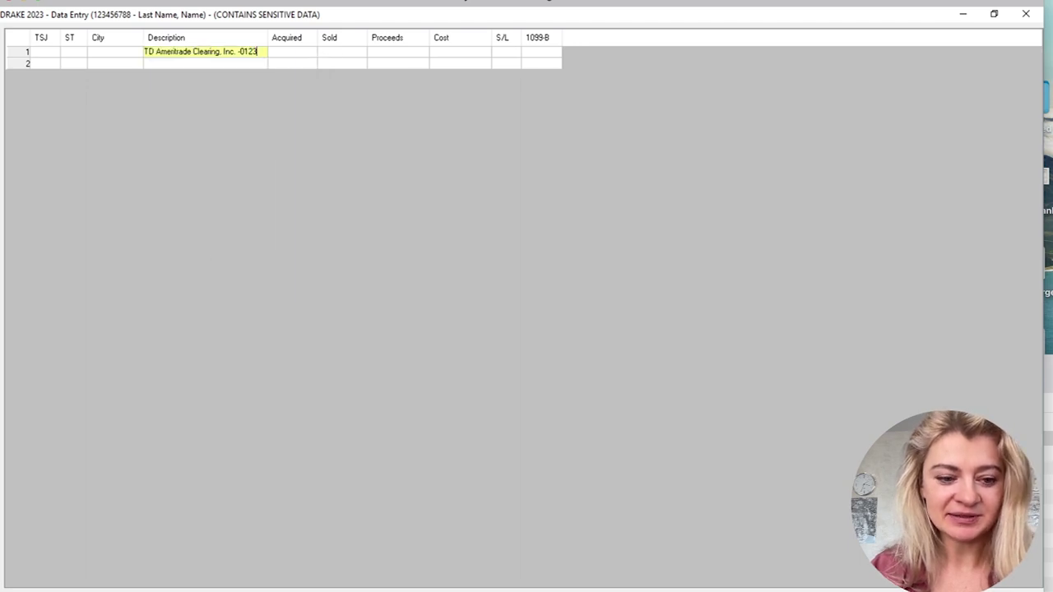
Copy the 7,669.42 short-term proceeds from the PDF into row 1's Proceeds
key("alt+Tab")
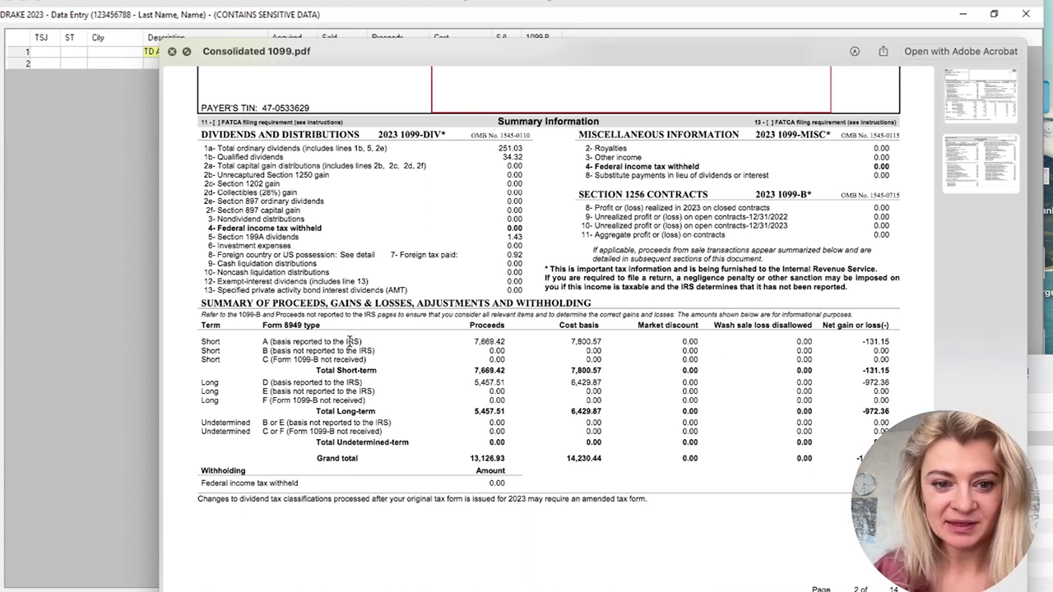
left_click_drag(472, 342, 503, 342)
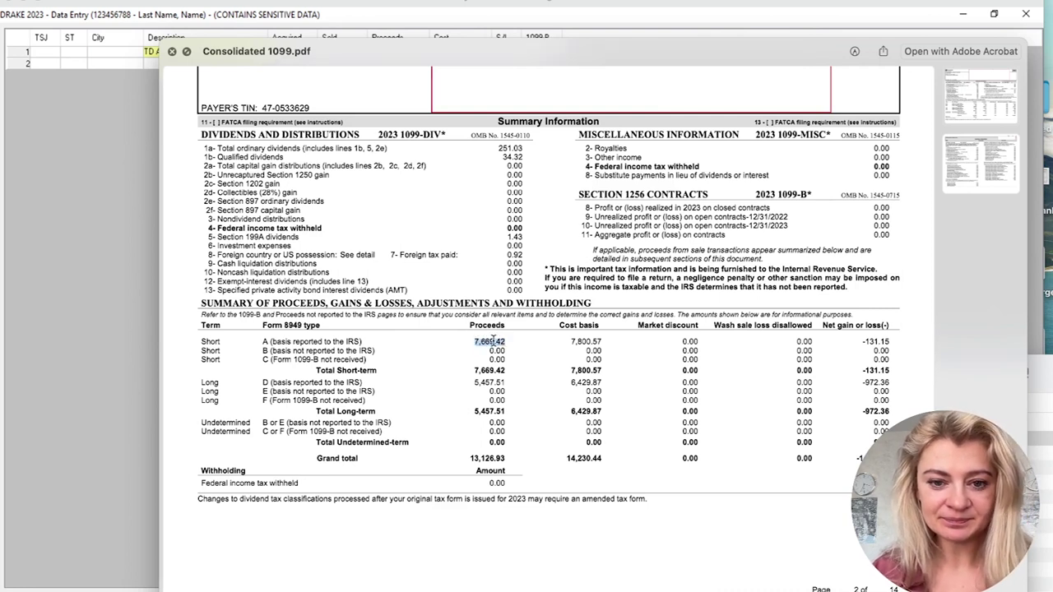
right_click(495, 339)
left_click(510, 350)
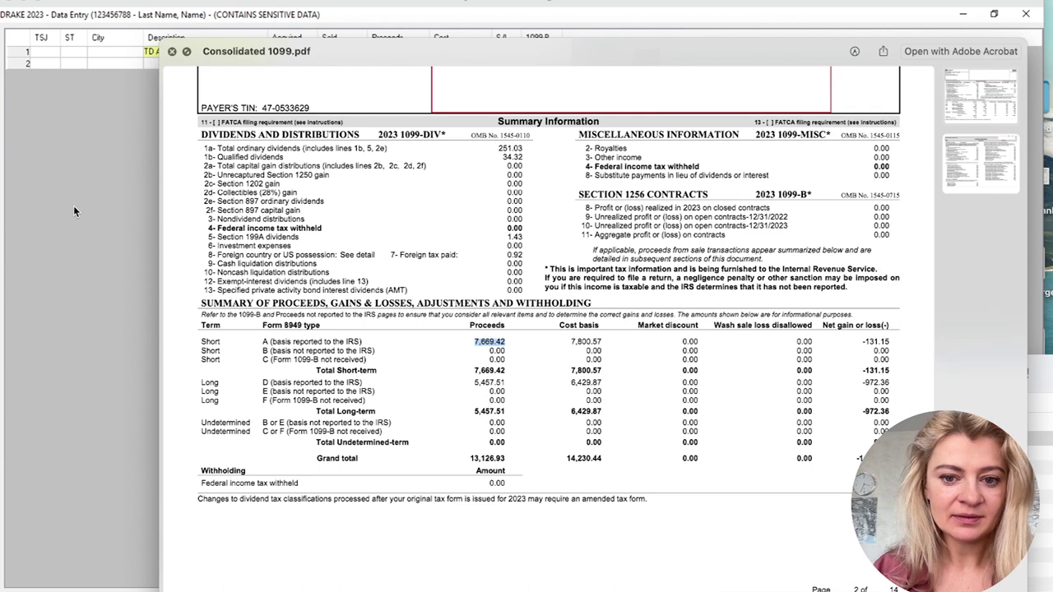
left_click(73, 206)
left_click(338, 52)
left_click(372, 53)
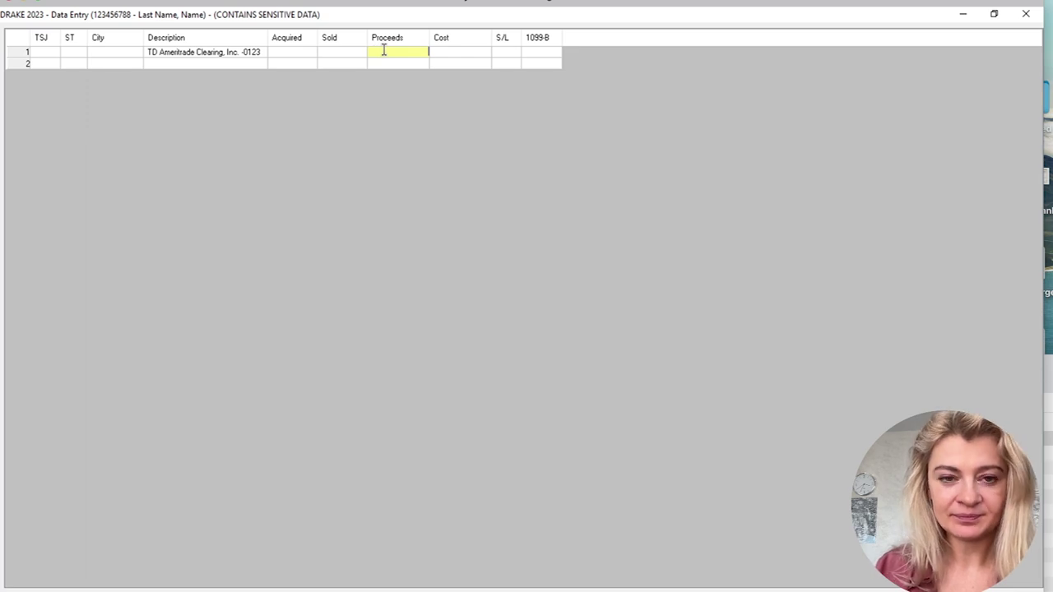
right_click(383, 51)
left_click(412, 143)
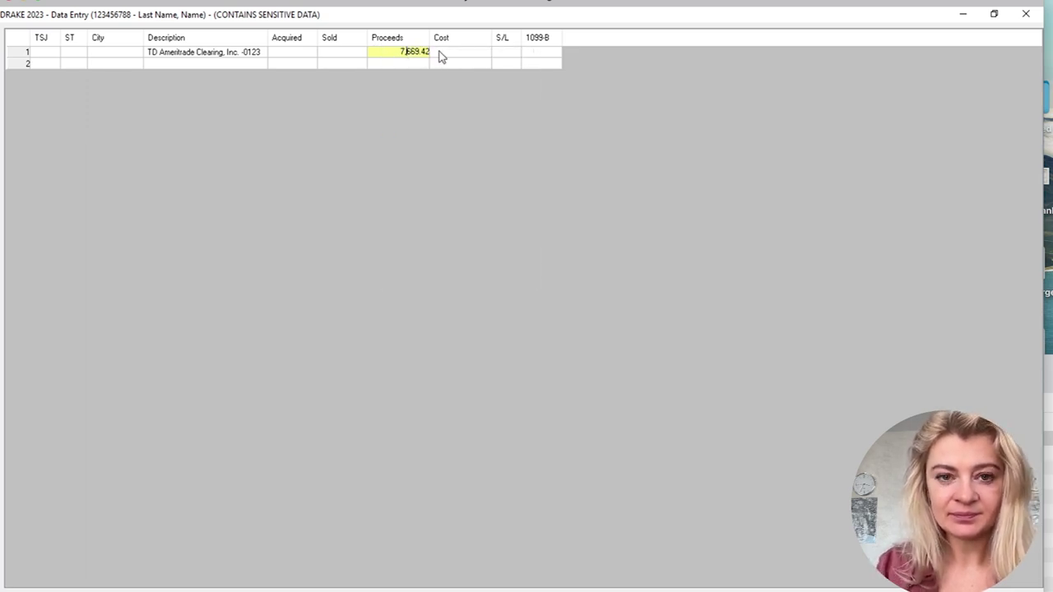
Enter row 1 cost 7801 and gain type S, then grab the 5,457.51 long-term proceeds
left_click(461, 51)
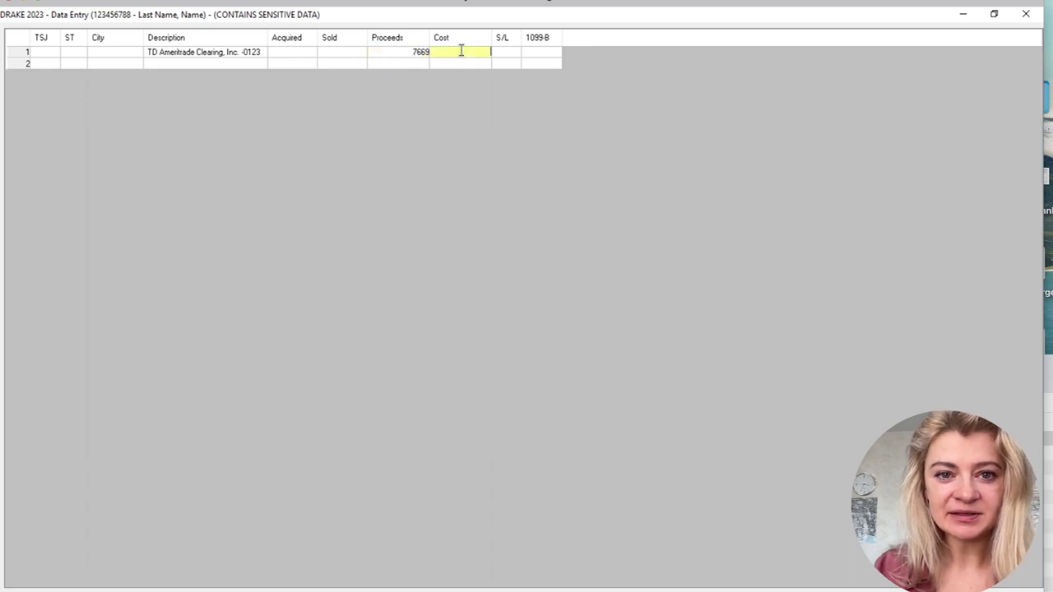
key("alt+Tab")
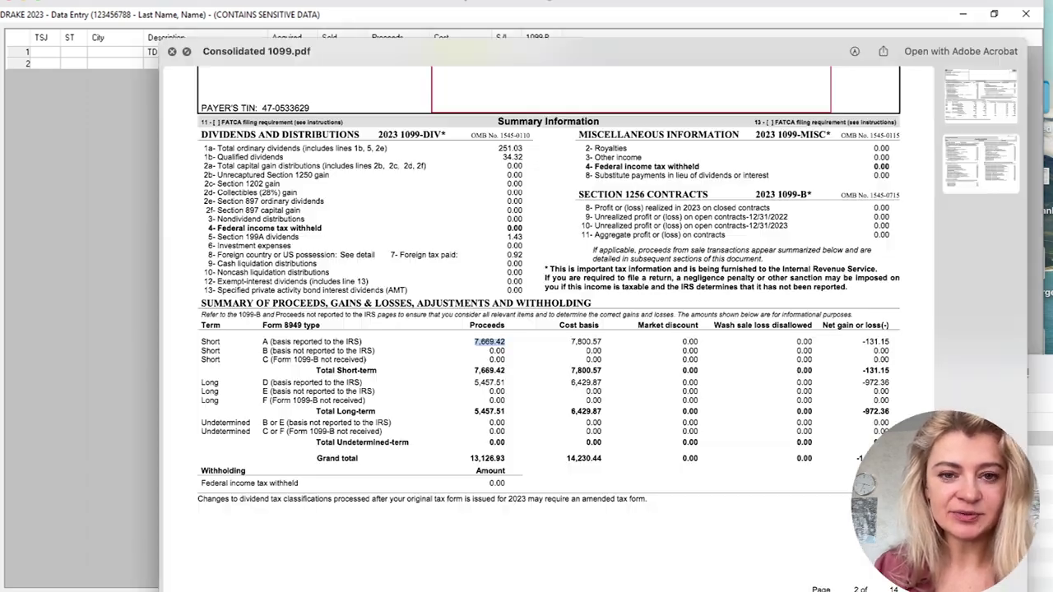
left_click_drag(587, 50, 579, 158)
left_click(468, 53)
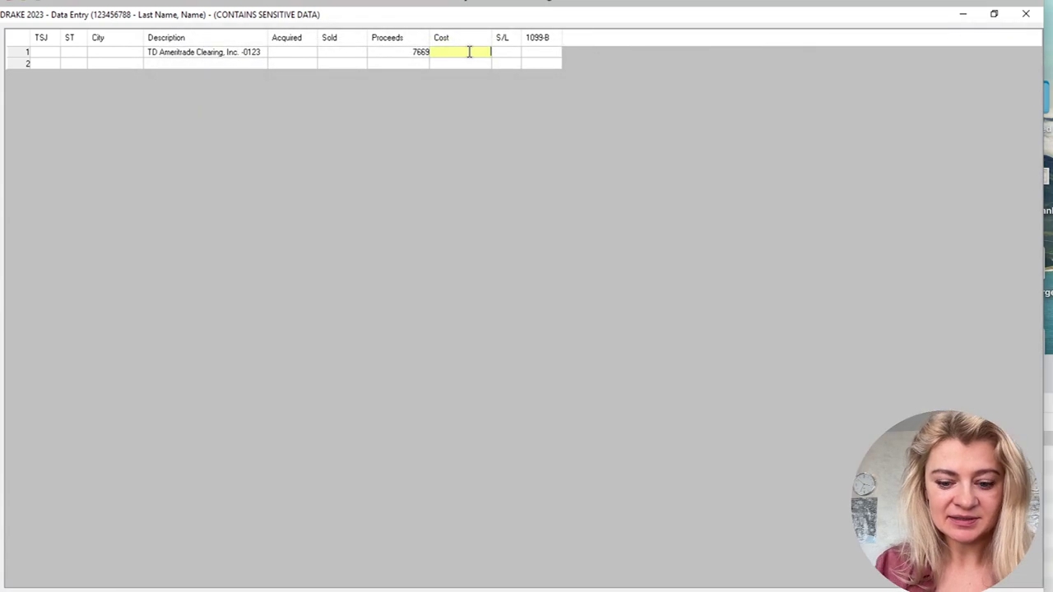
type("7801")
key("Tab")
type("S")
key("Tab")
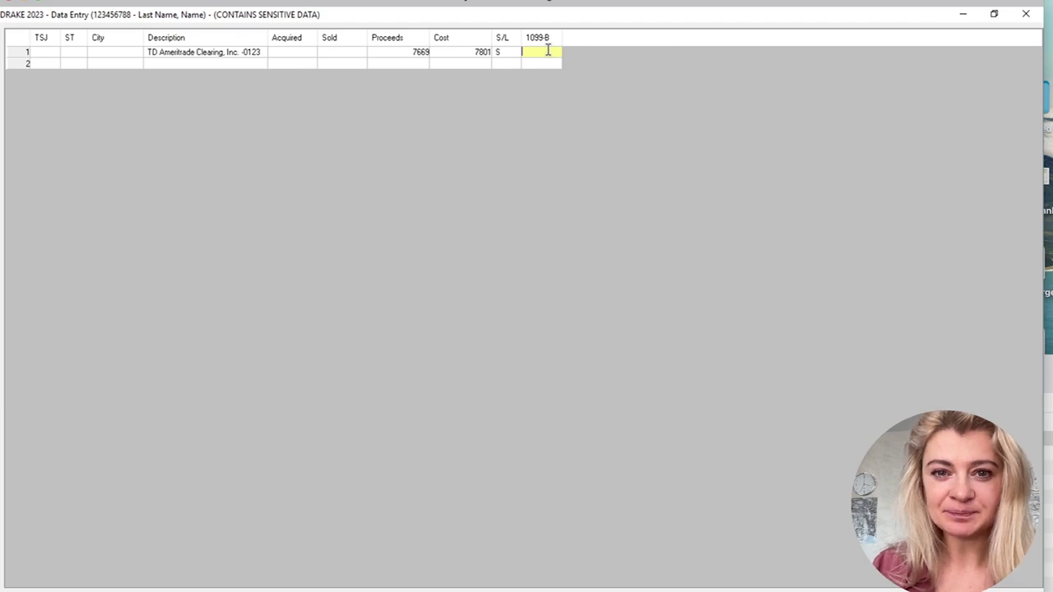
key("super+Tab")
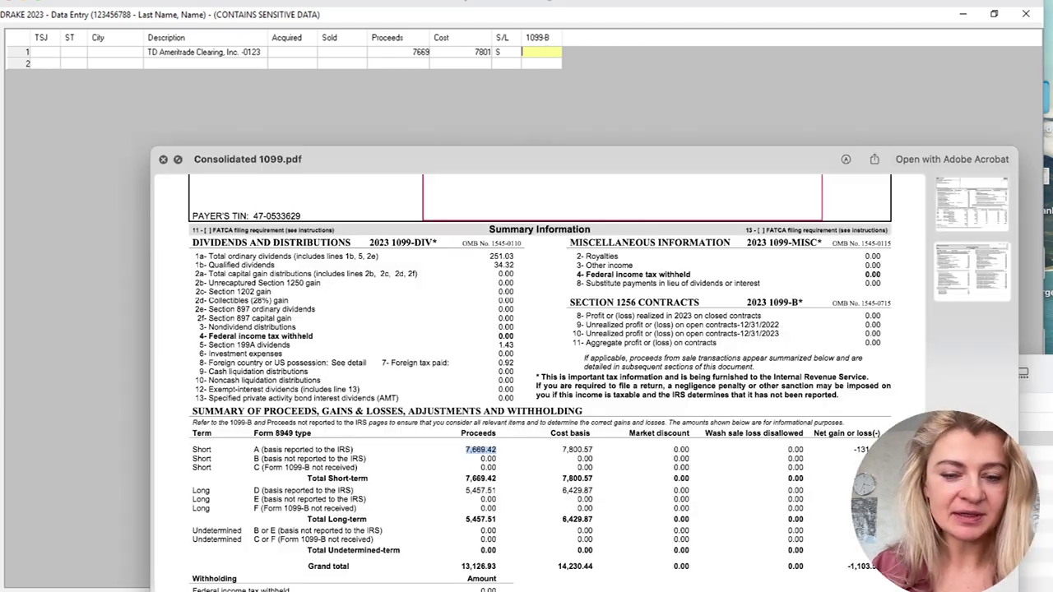
left_click_drag(455, 492, 499, 492)
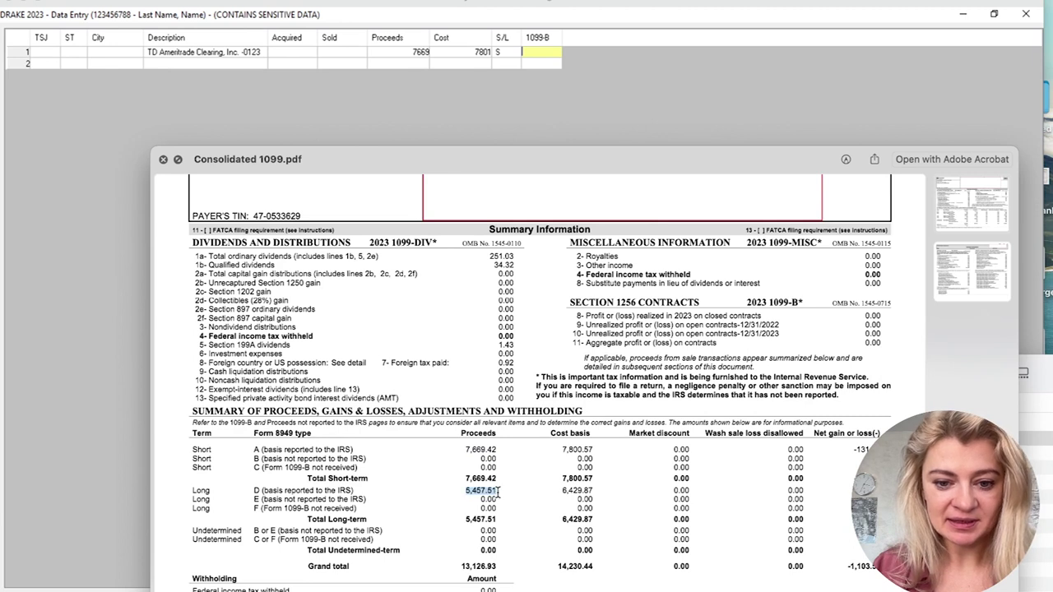
key("Escape")
left_click(416, 63)
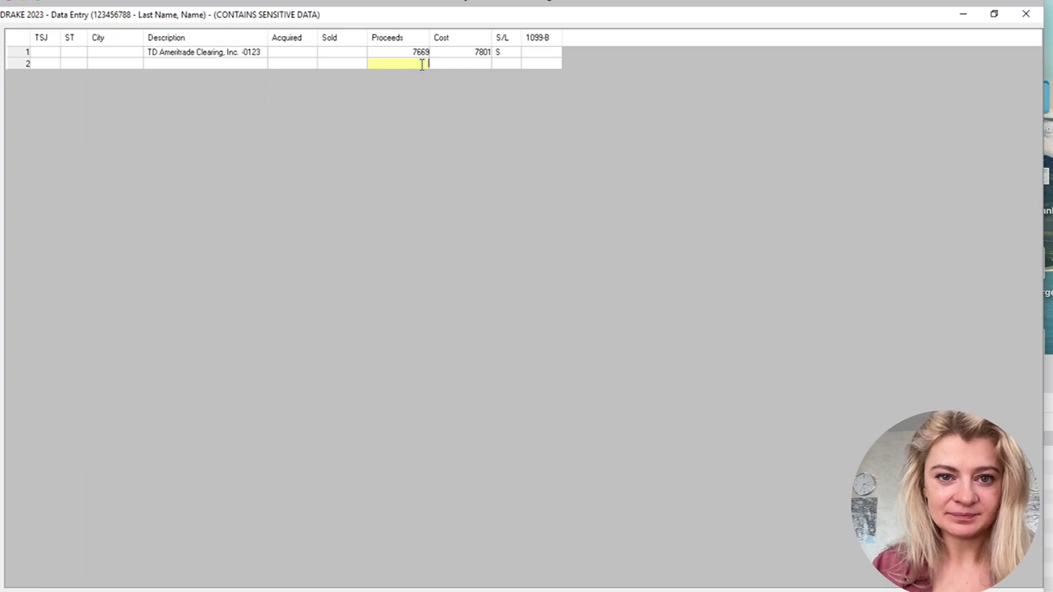
Paste 5,457.51 as row 2's proceeds and enter cost 6430
right_click(421, 64)
left_click(456, 158)
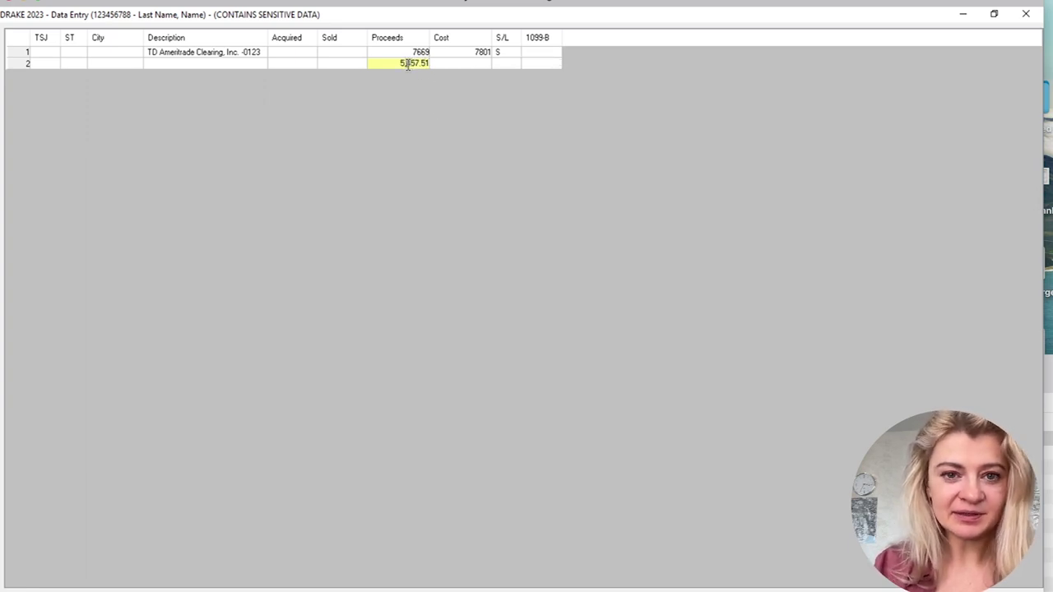
left_click(460, 64)
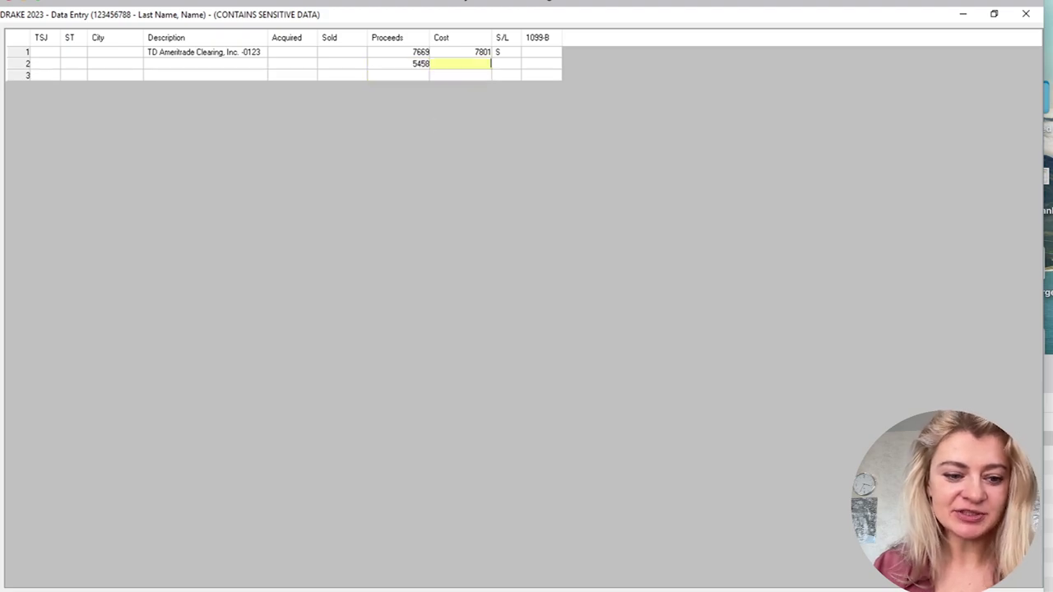
key("alt+Tab")
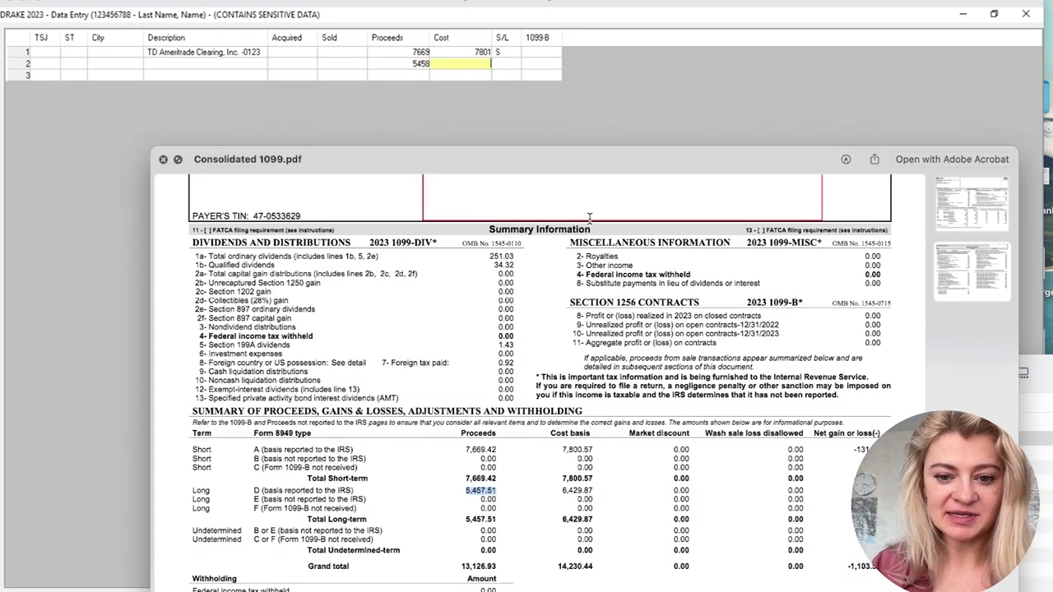
left_click(457, 62)
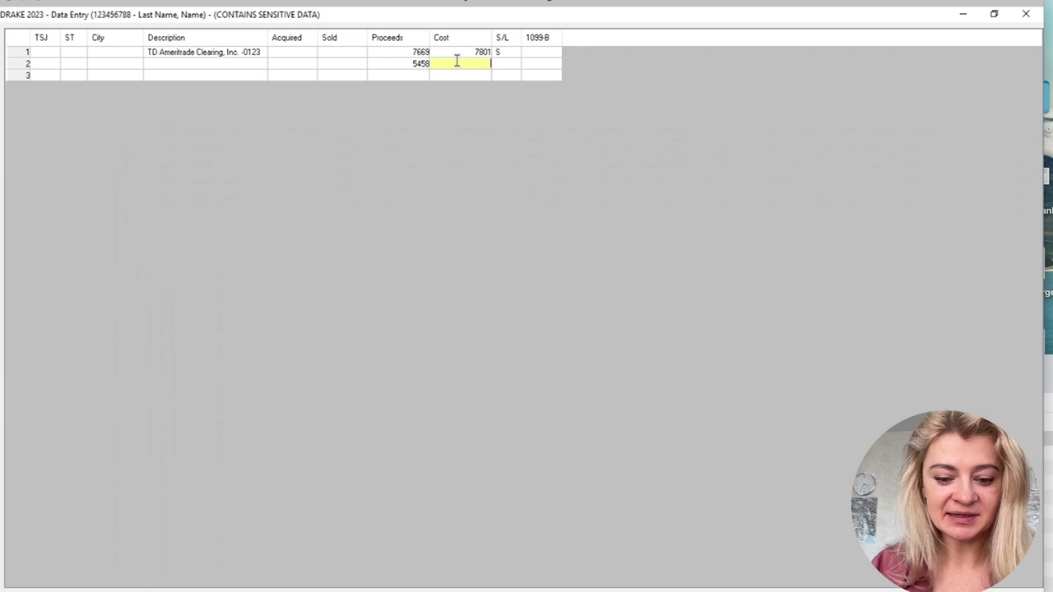
type("6430")
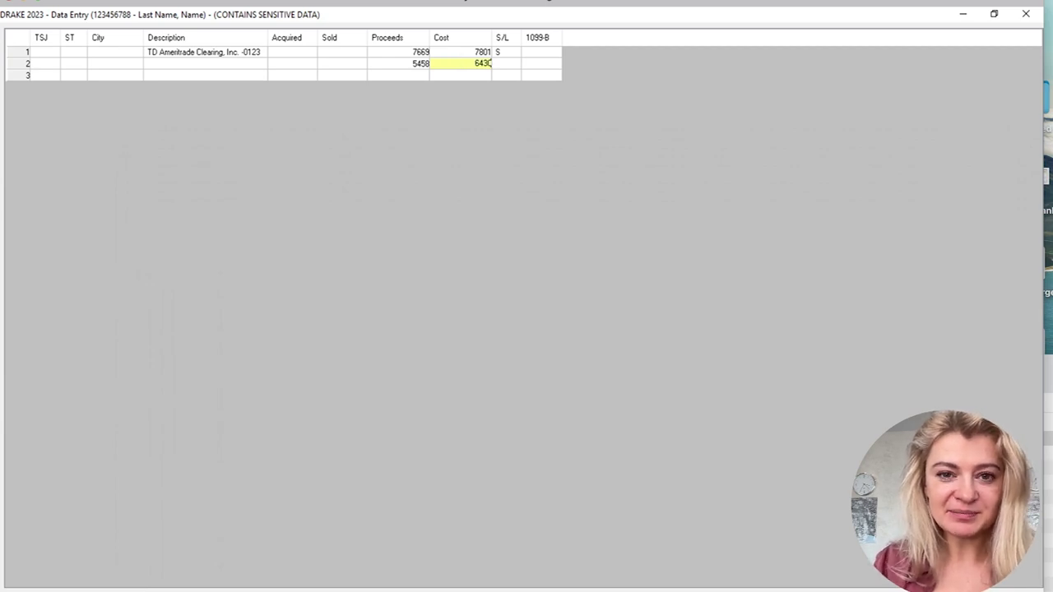
key("Tab")
Copy the broker description into row 2 and mark it long-term L
left_click(253, 51)
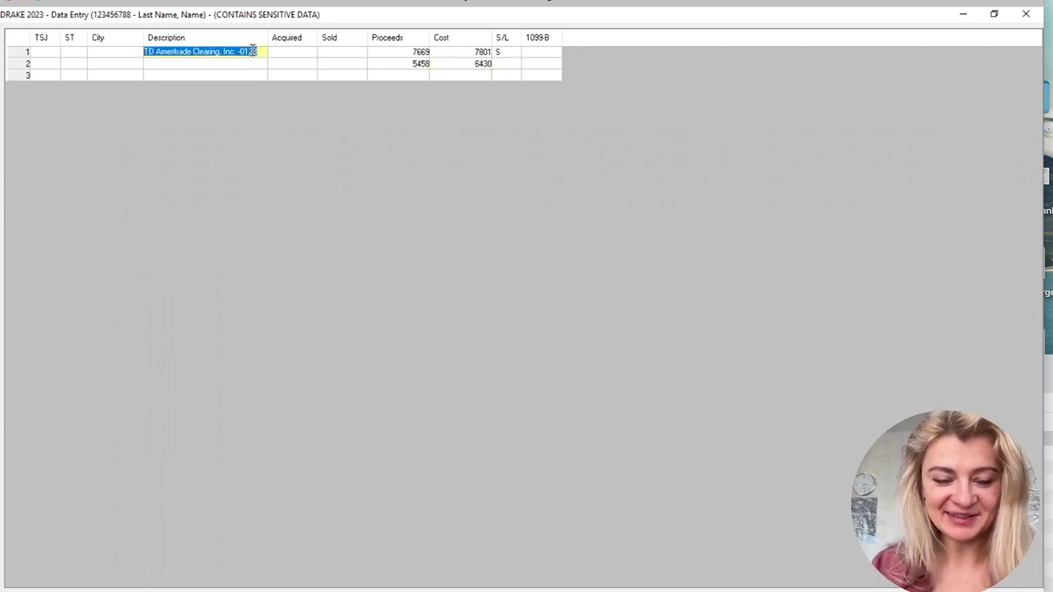
right_click(252, 51)
left_click(294, 131)
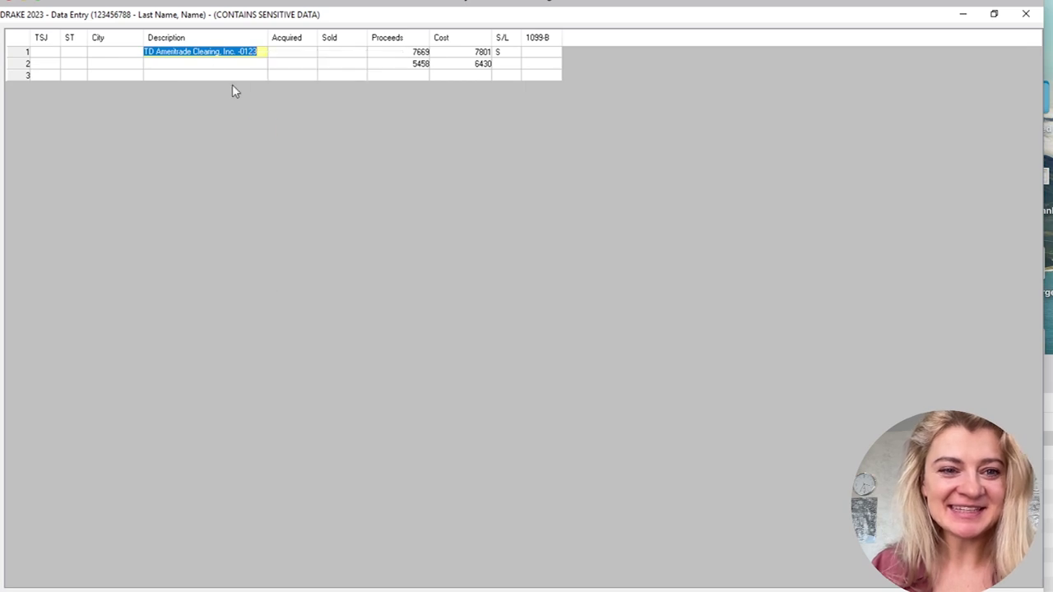
left_click(209, 62)
right_click(210, 63)
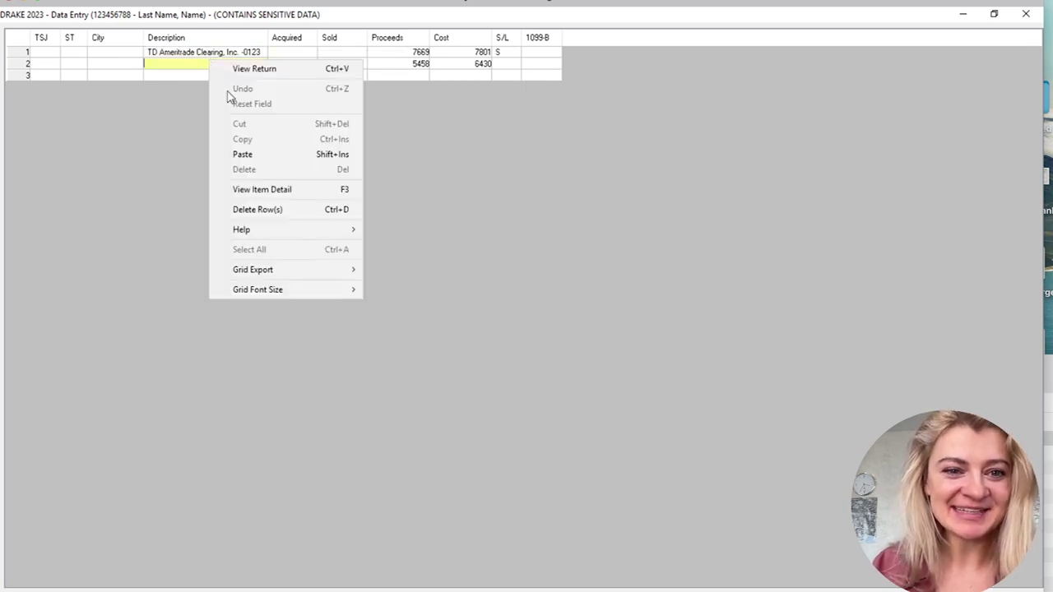
left_click(244, 154)
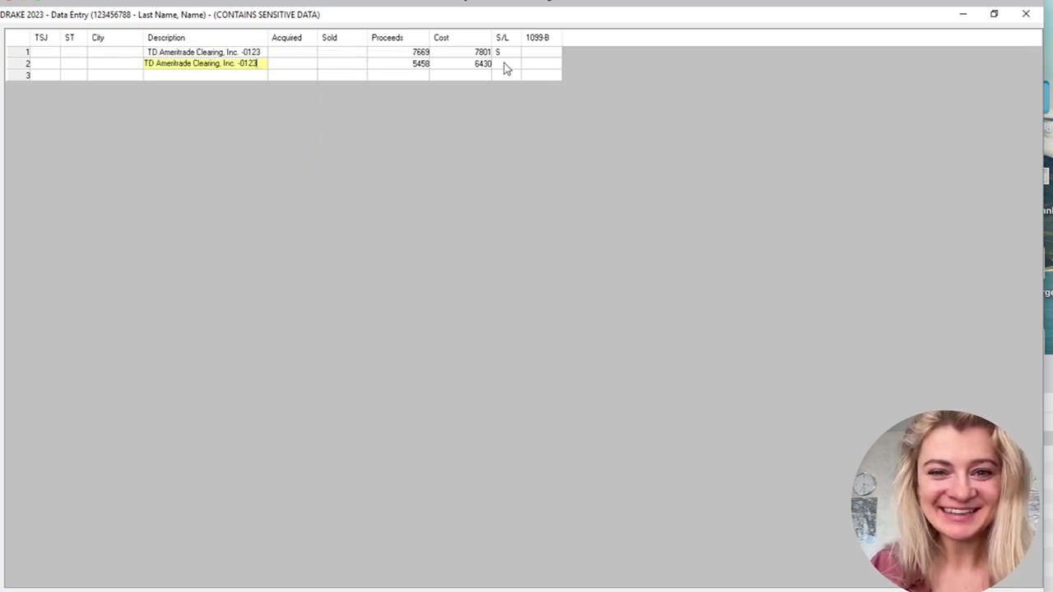
left_click(505, 63)
type("L")
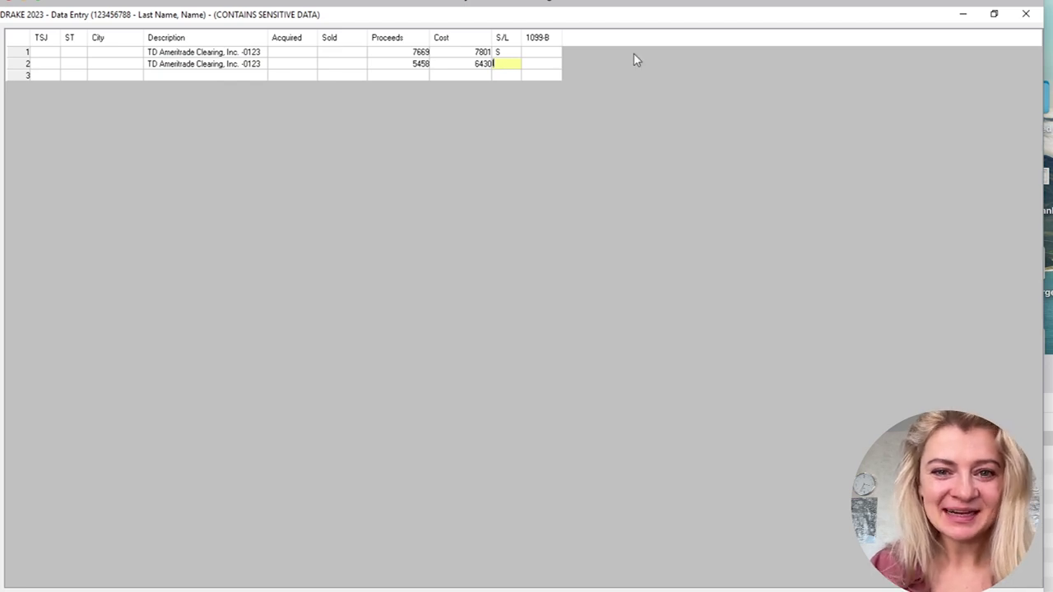
left_click(541, 52)
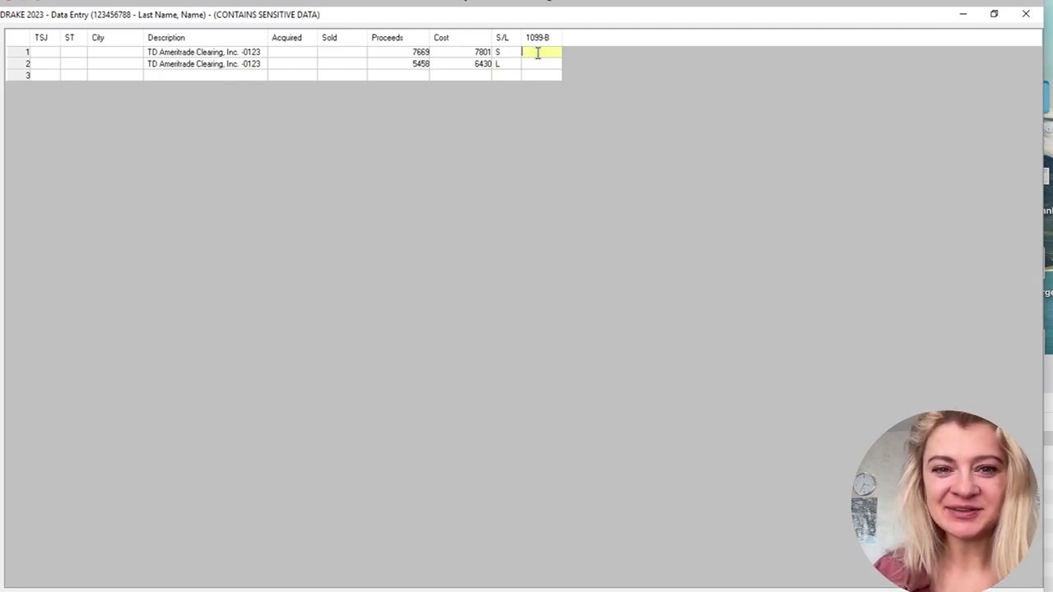
Set row 1's Form 8949 check box to basis reported to the IRS
double_click(228, 52)
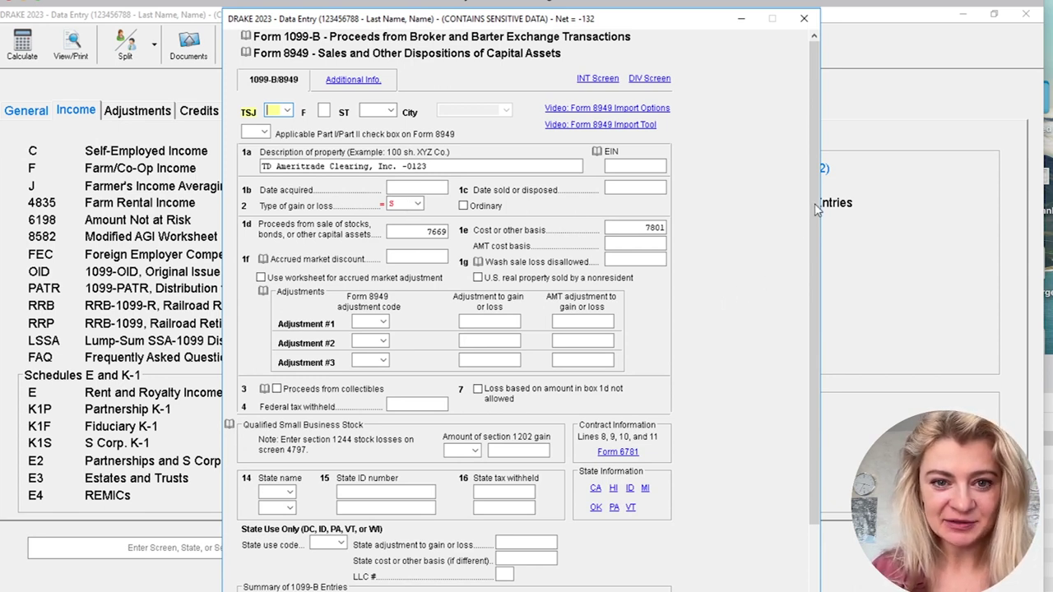
left_click(264, 133)
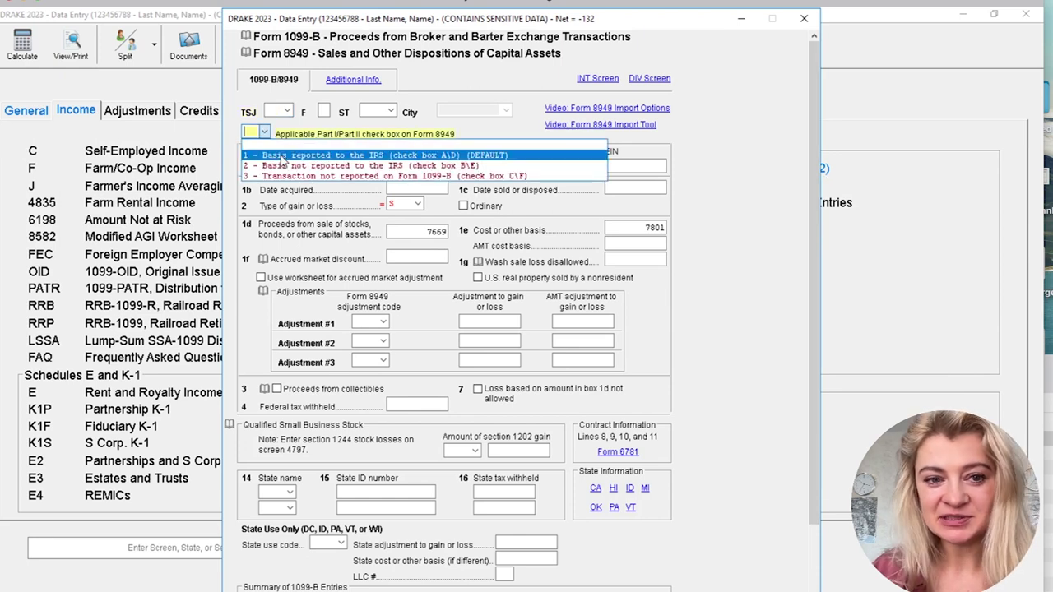
left_click(282, 156)
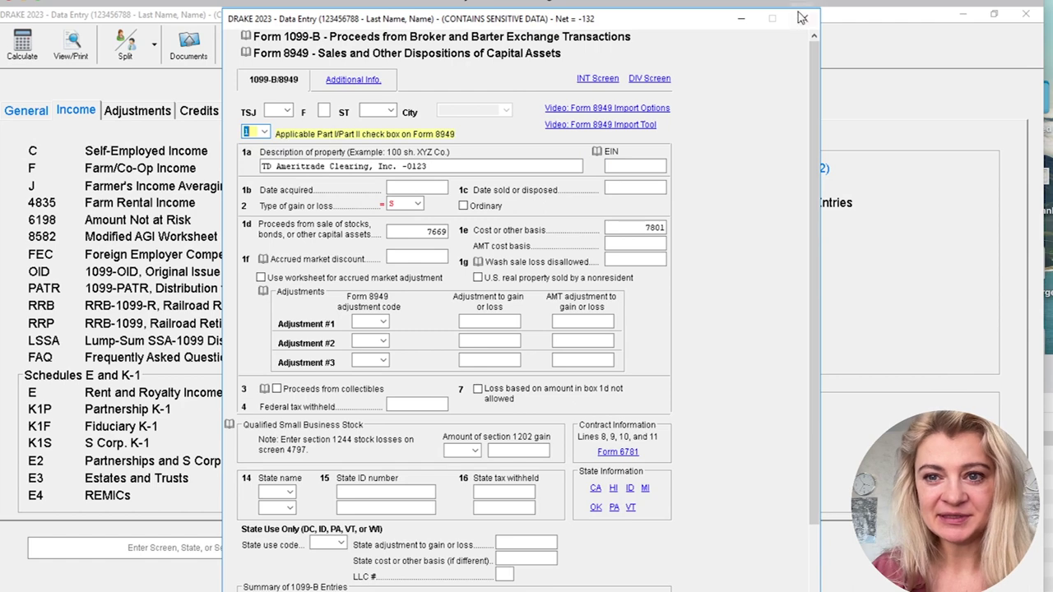
left_click(802, 17)
Enter 1 in row 2's 1099-B field, review both sales, and return to the Income screens
left_click(532, 64)
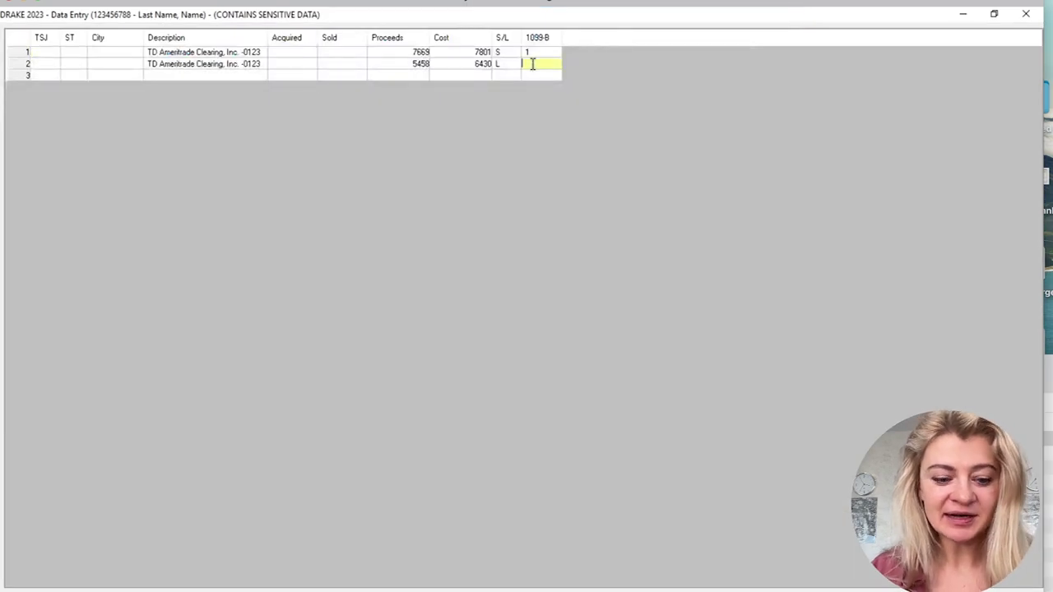
type("1")
left_click(490, 75)
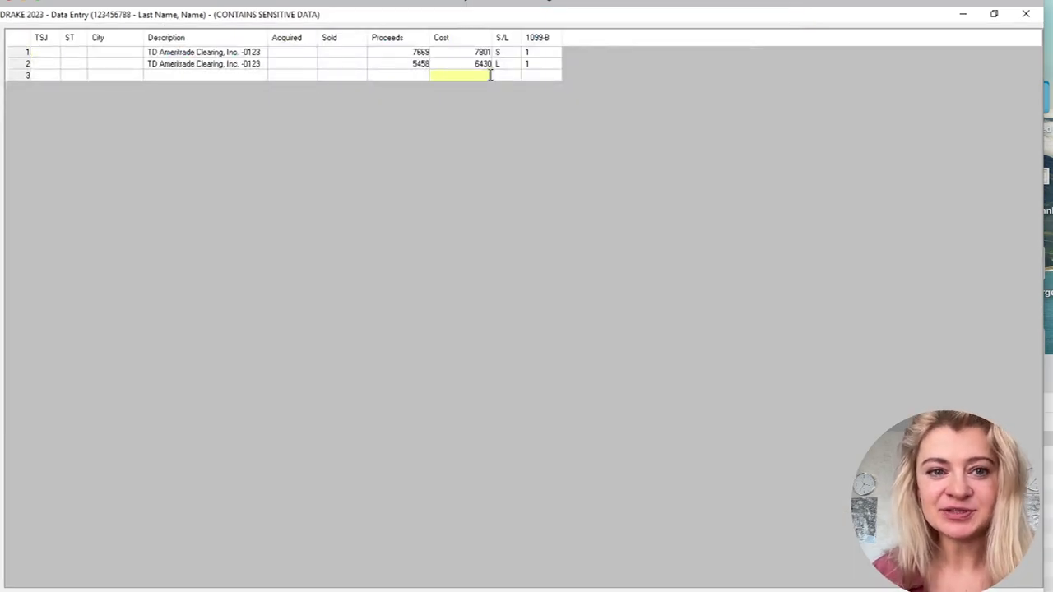
left_click(295, 52)
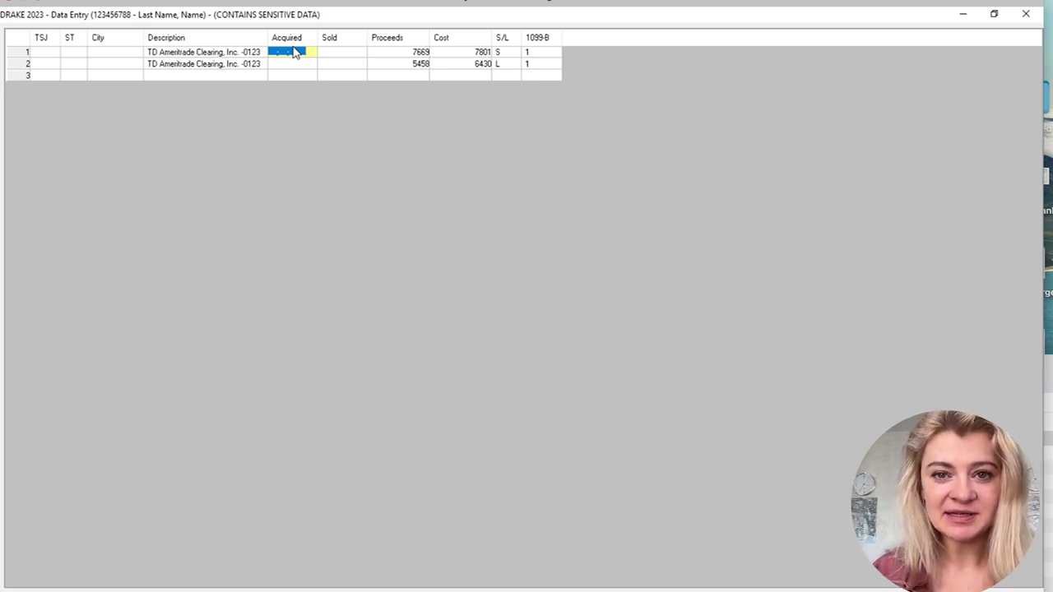
left_click(335, 54)
left_click(339, 63)
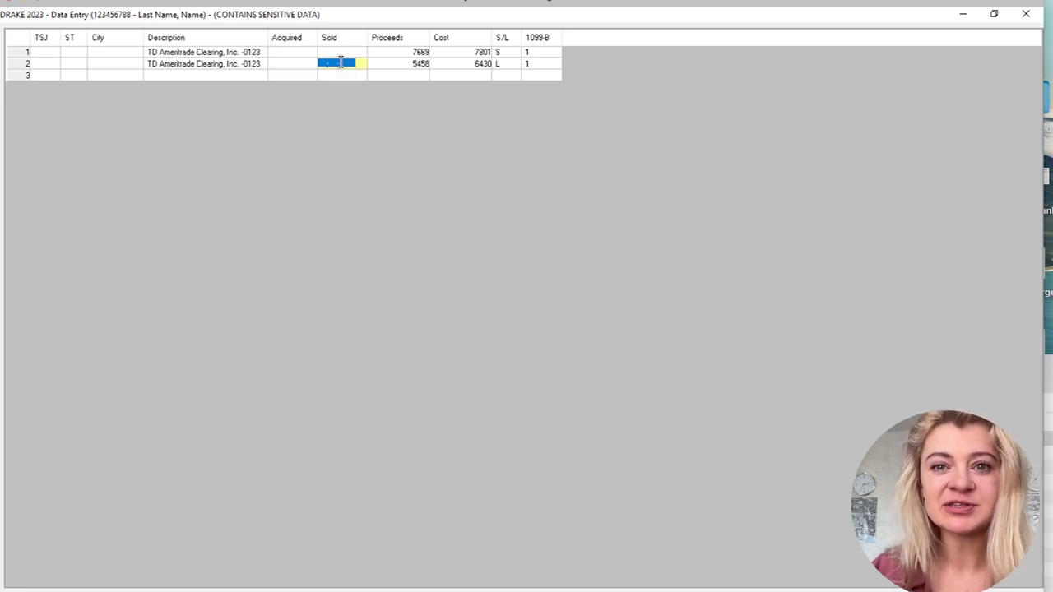
double_click(508, 53)
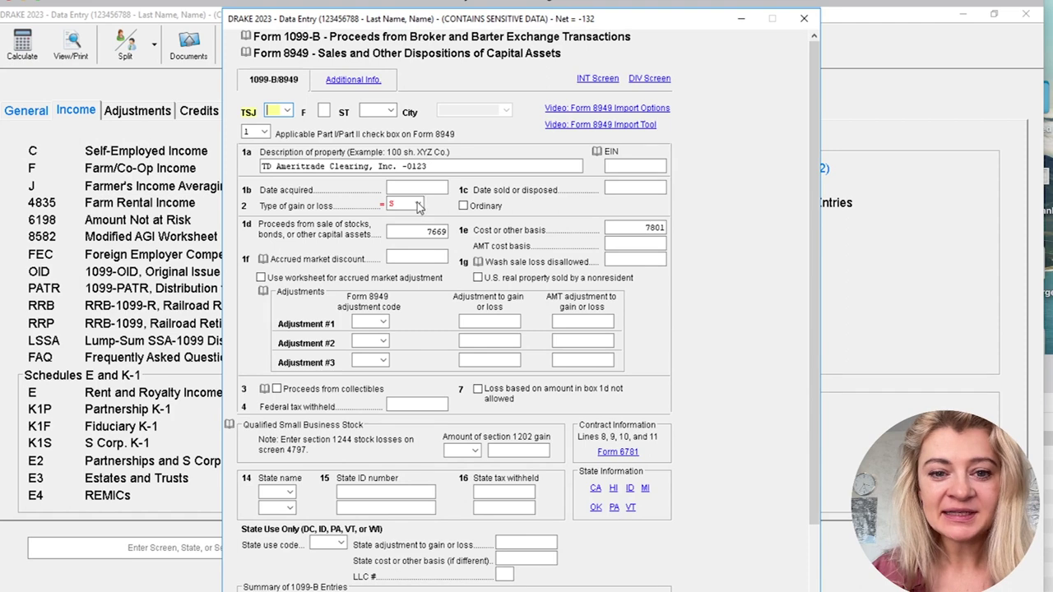
left_click(804, 18)
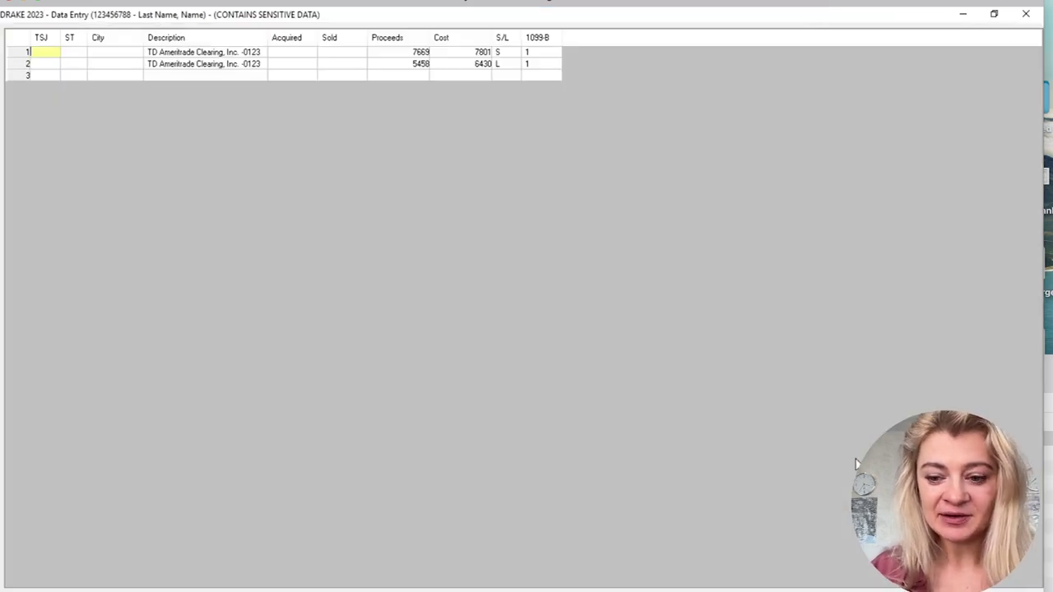
key("Escape")
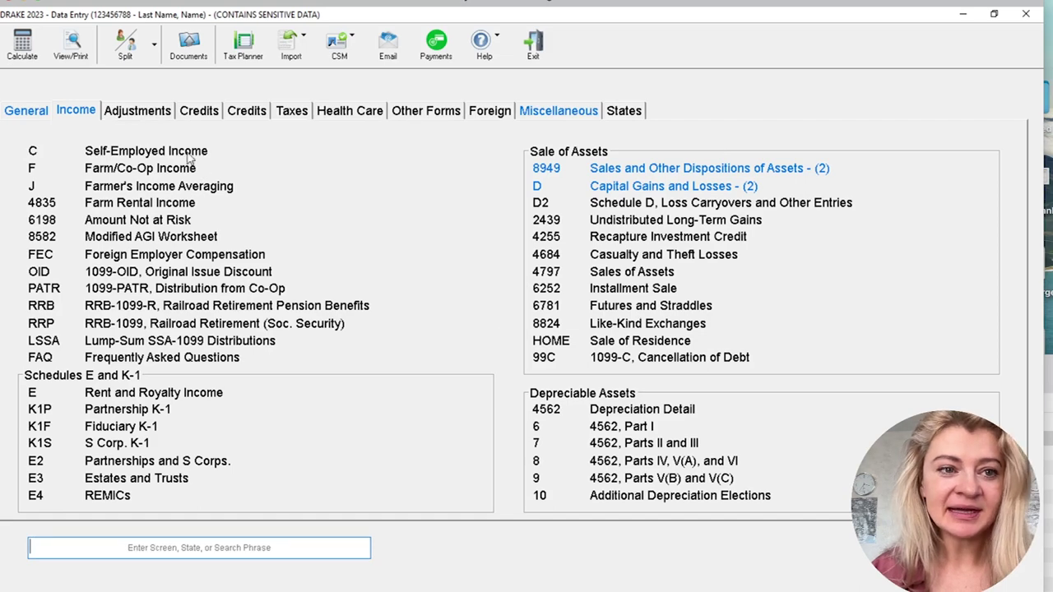
Compare Schedule D's 1,104 combined capital loss with the consolidated 1099, then view Form 1040
key("Escape")
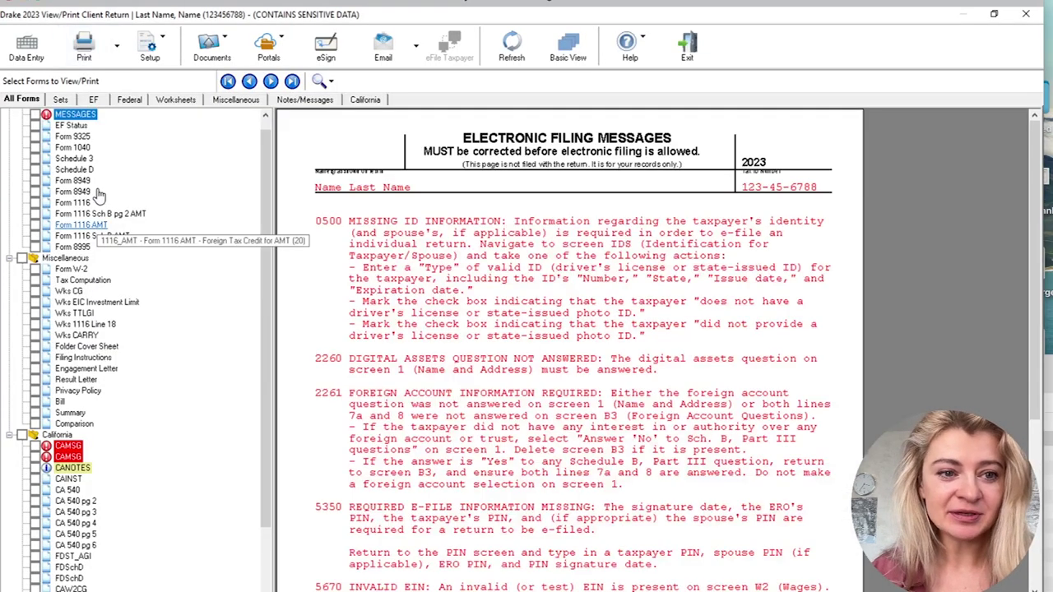
left_click(74, 170)
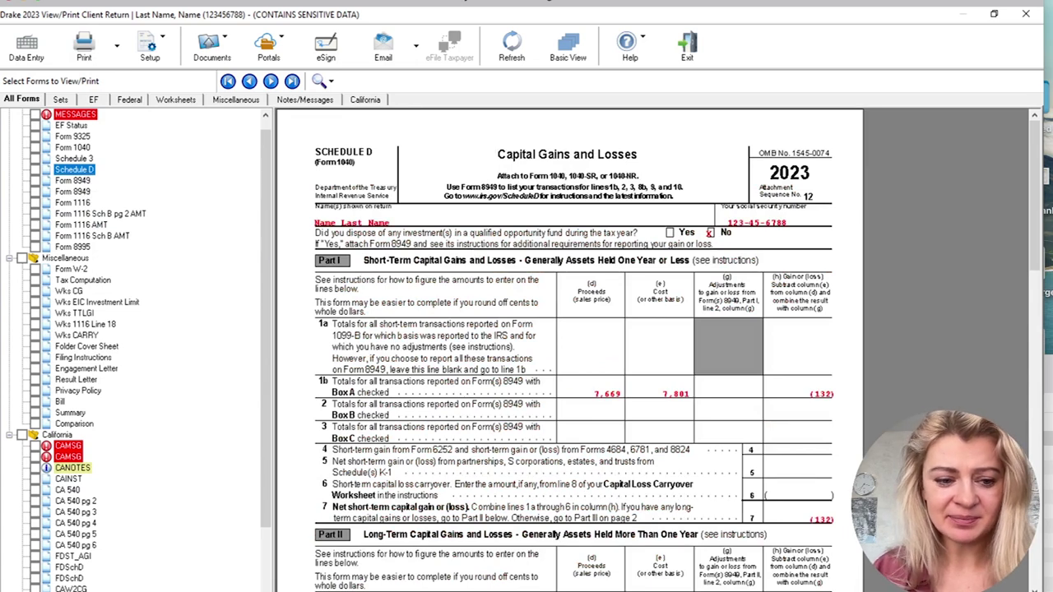
key("super+Tab")
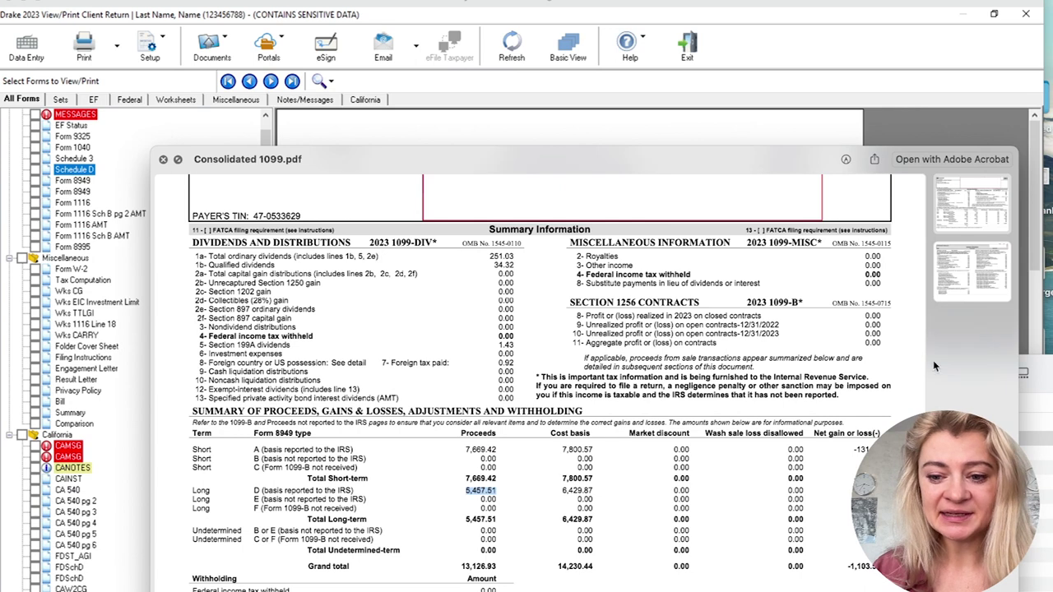
left_click(926, 144)
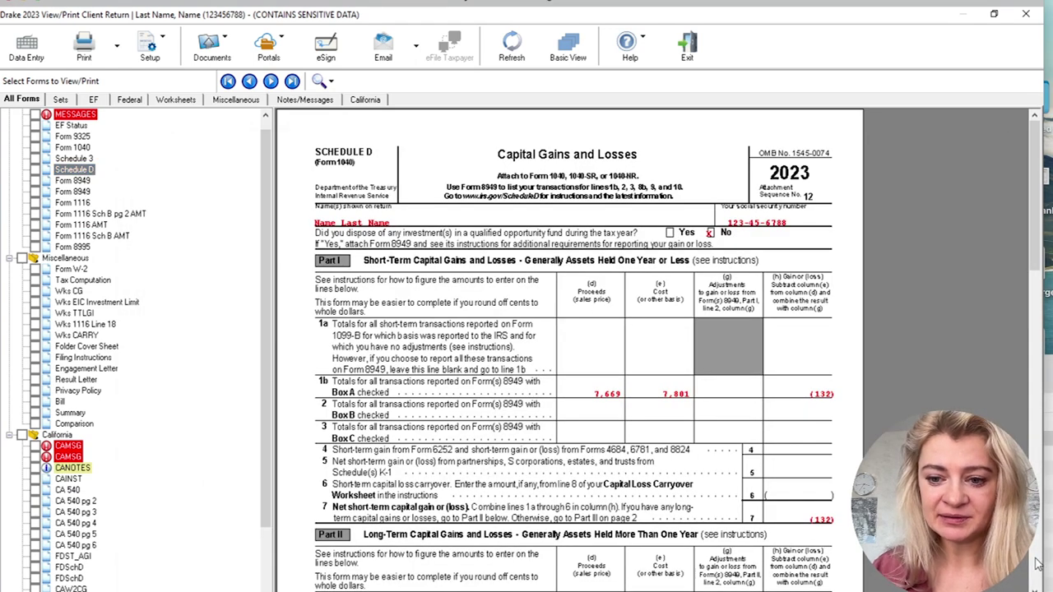
scroll(1012, 578, "down", 6)
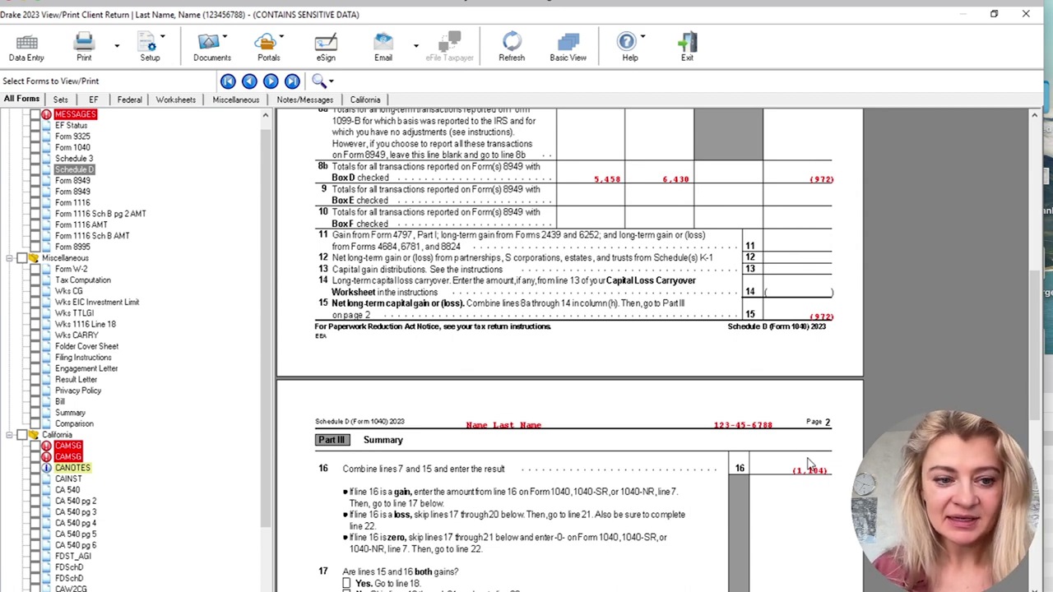
left_click(266, 119)
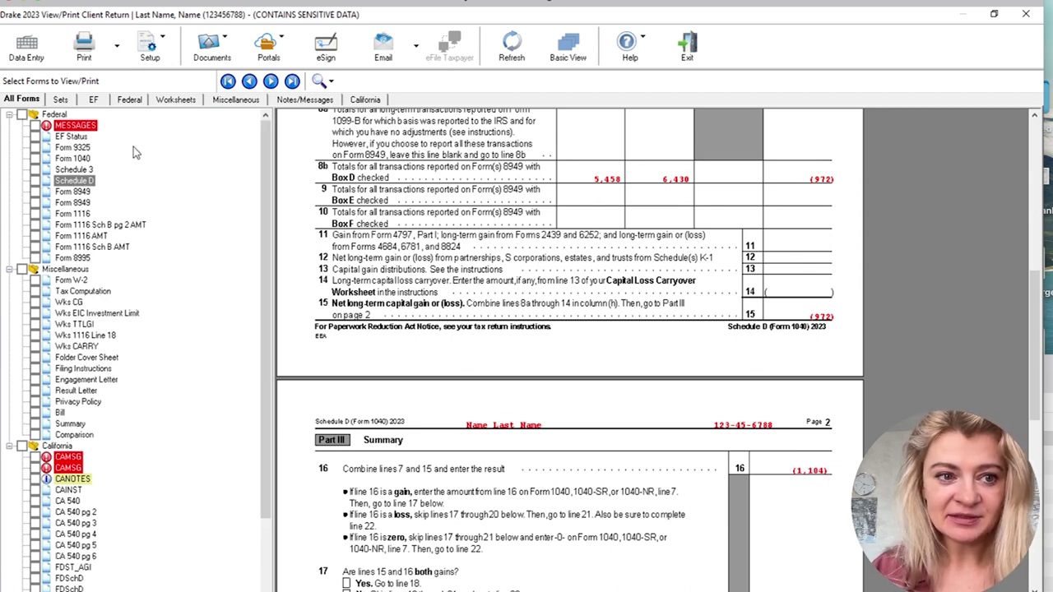
left_click(81, 161)
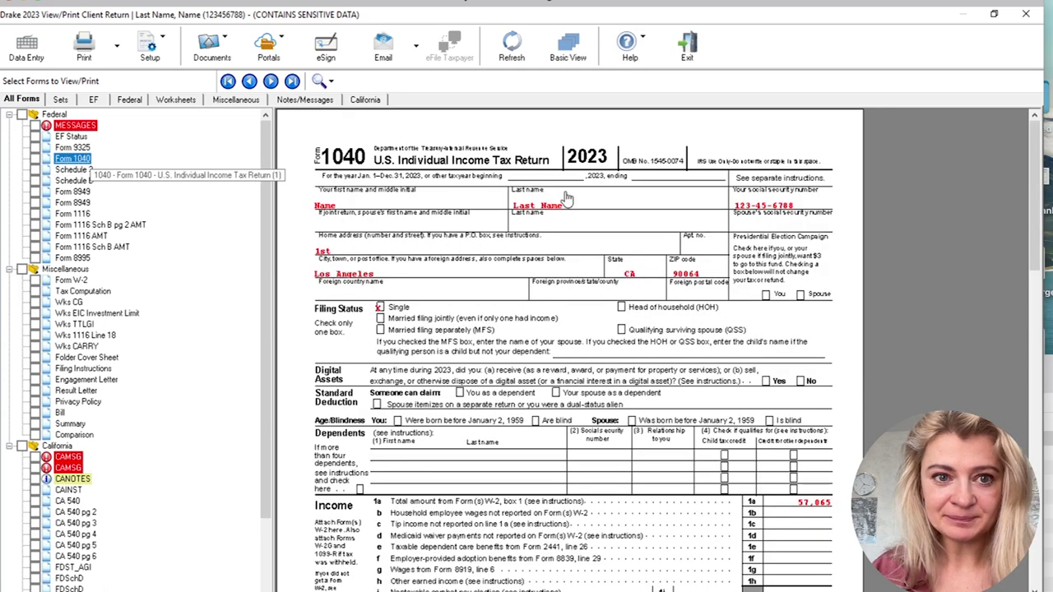
left_click(1028, 18)
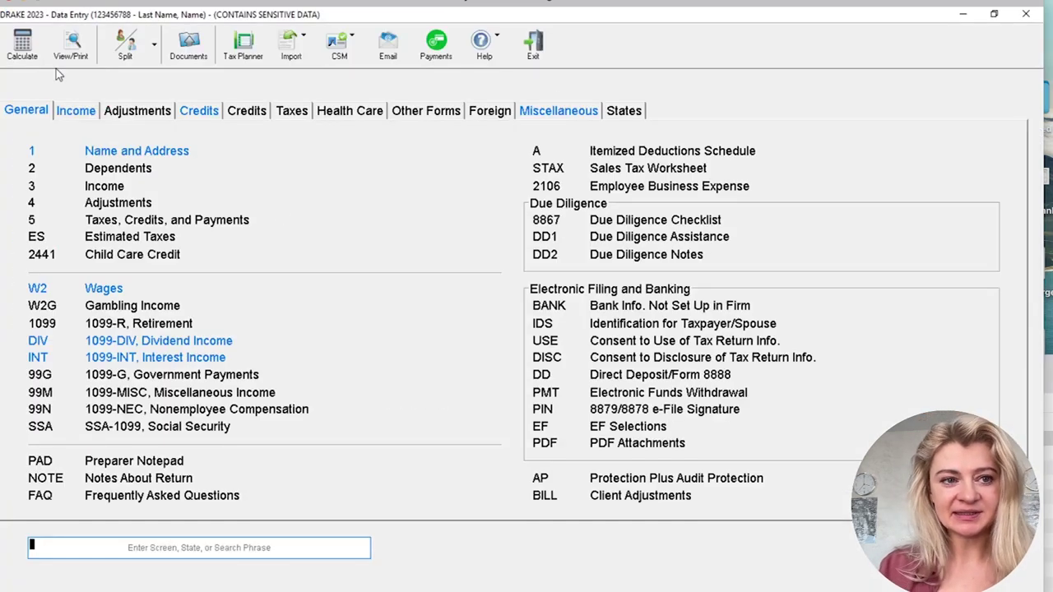
Calculate the return (2,059 federal refund) and jump from EF message 2260 to Name and Address
left_click(22, 45)
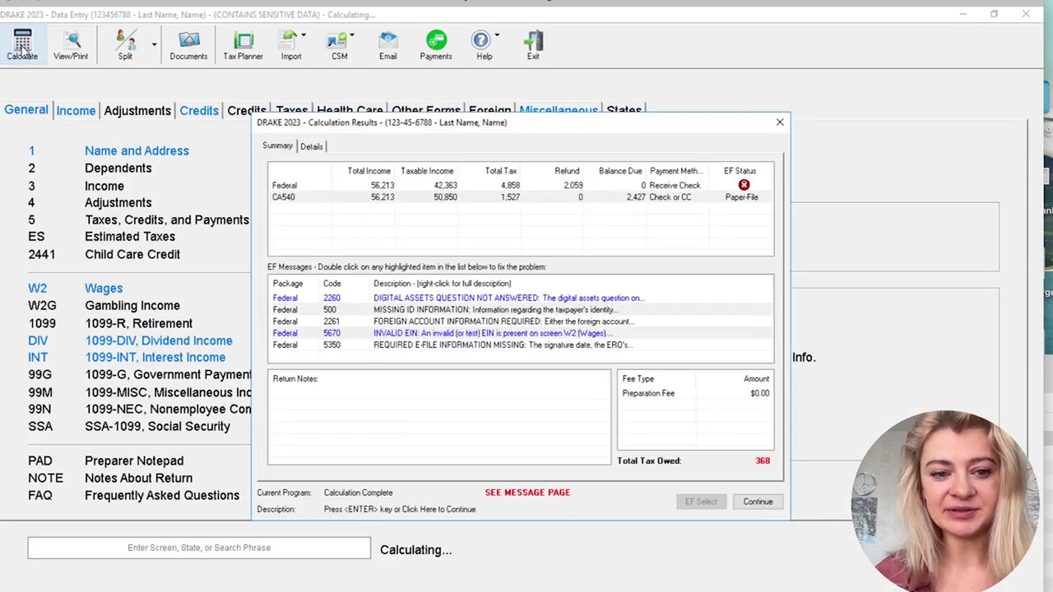
double_click(603, 300)
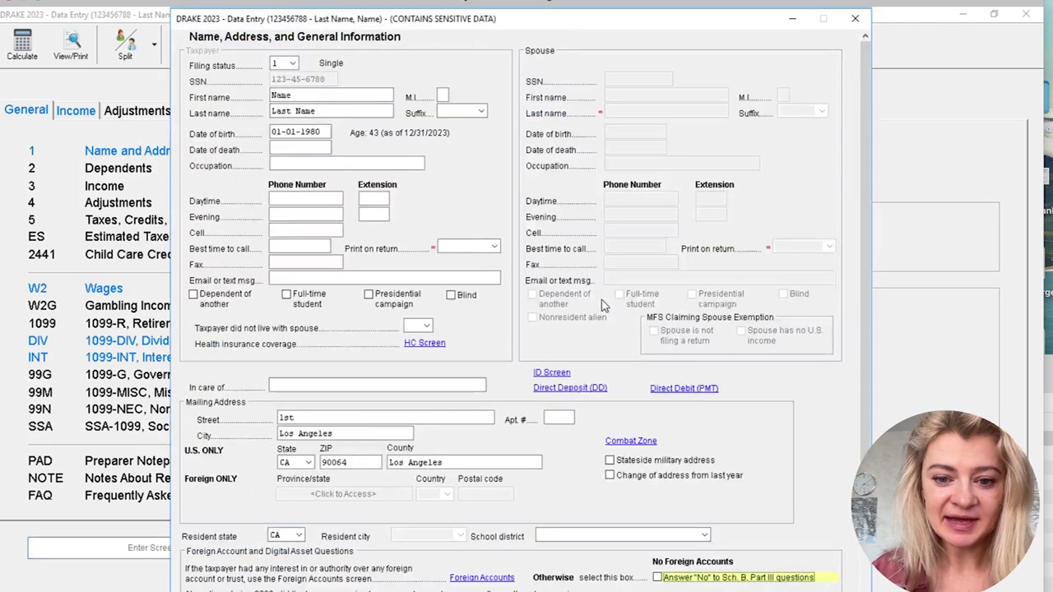
Answer No to the Schedule B Part III foreign-account questions and recalculate the return
left_click(658, 577)
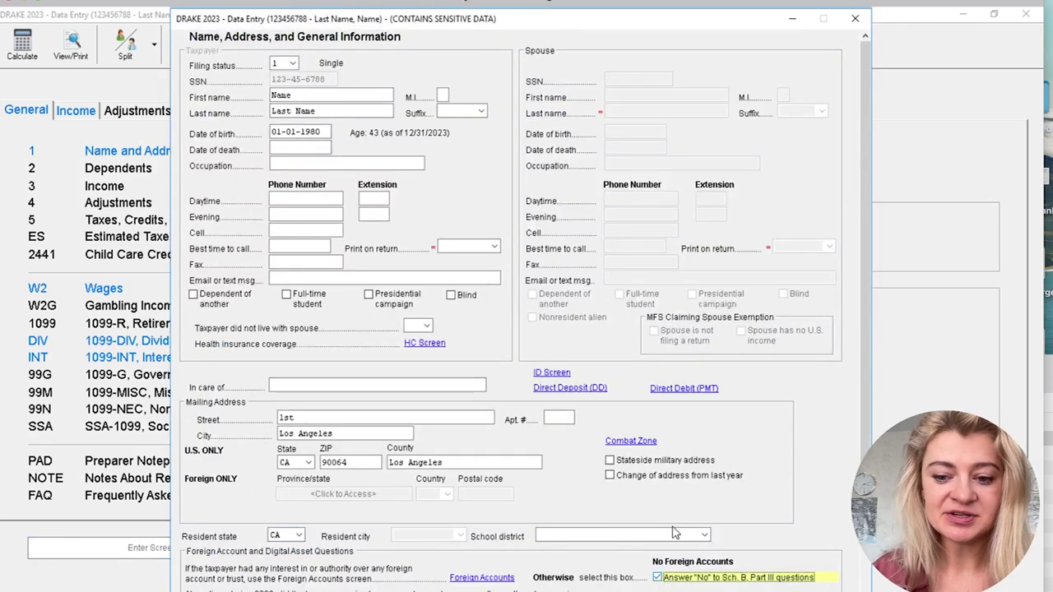
left_click(856, 20)
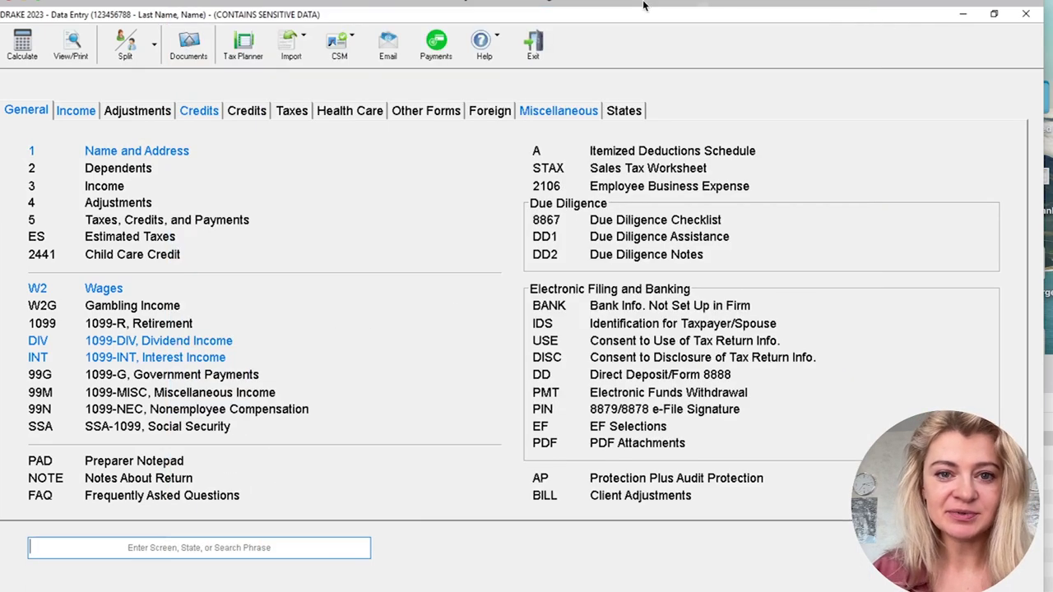
left_click(22, 45)
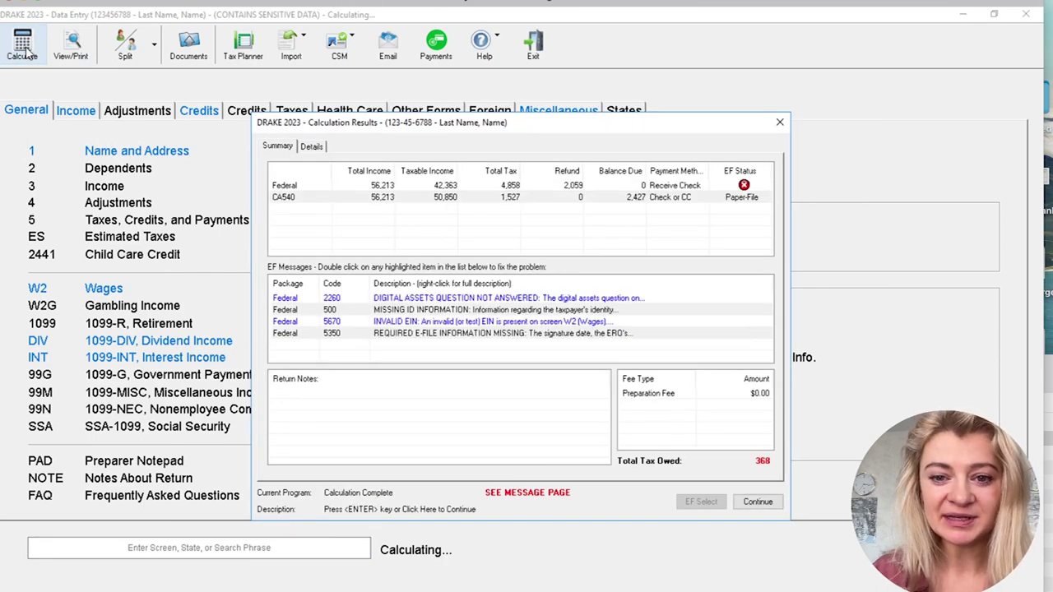
From the digital-assets message, answer No to the 2023 digital asset question and recalculate
double_click(496, 299)
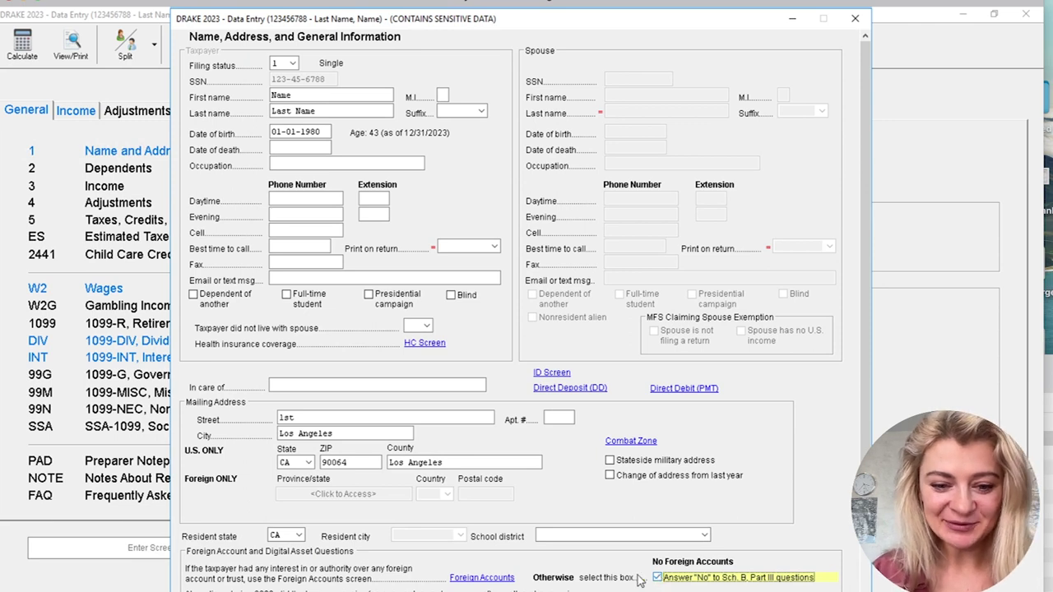
left_click(657, 578)
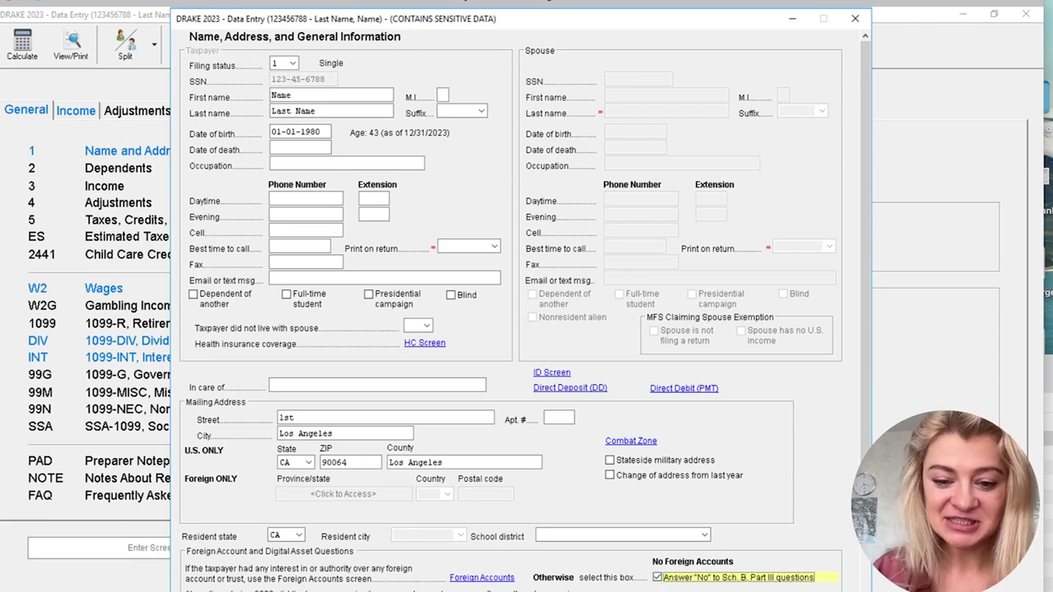
scroll(657, 568, "down", 1)
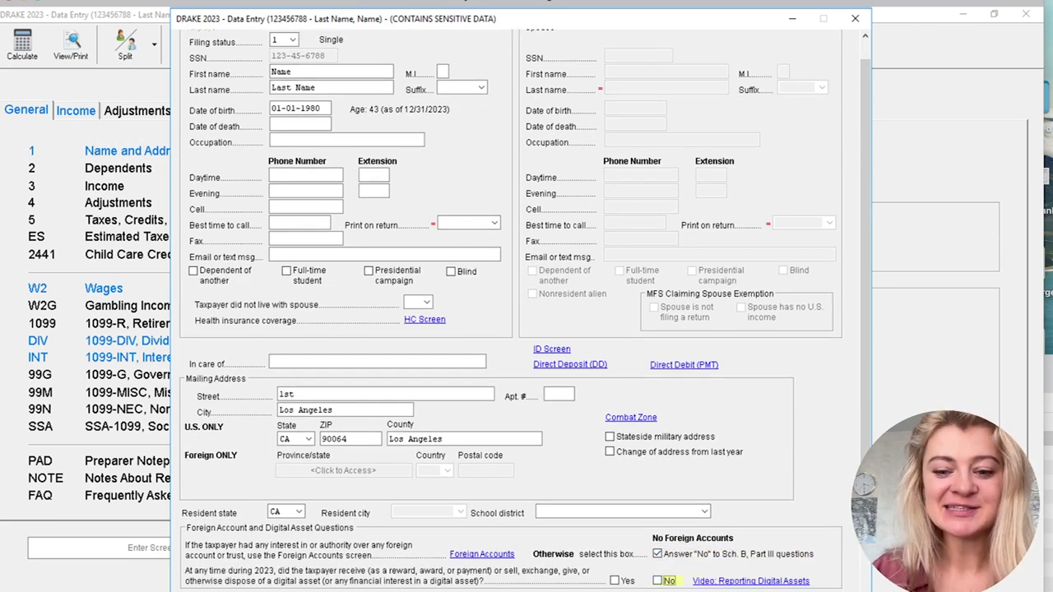
left_click(658, 580)
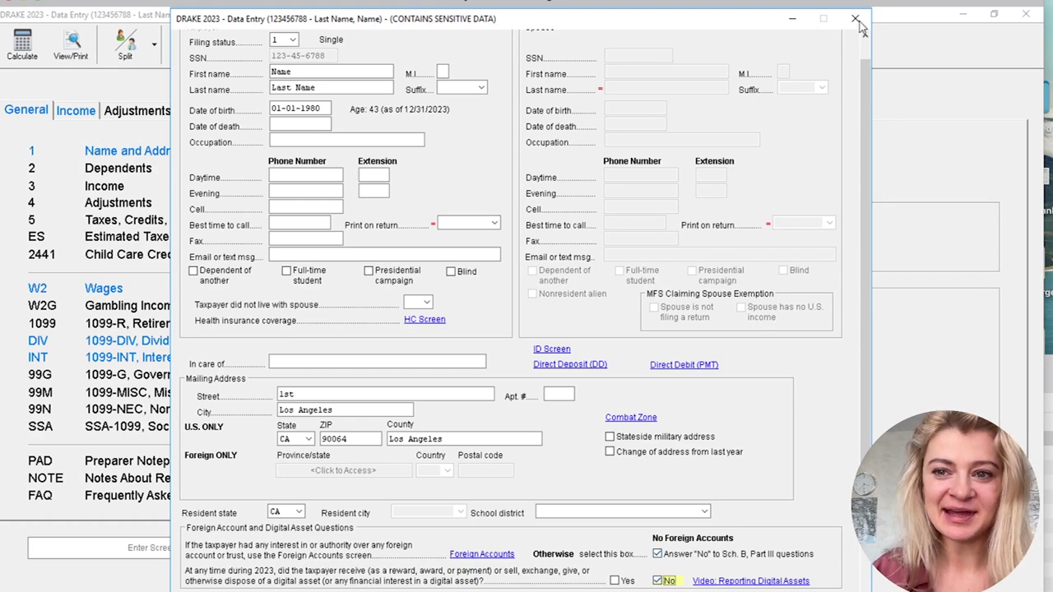
left_click(855, 18)
left_click(15, 49)
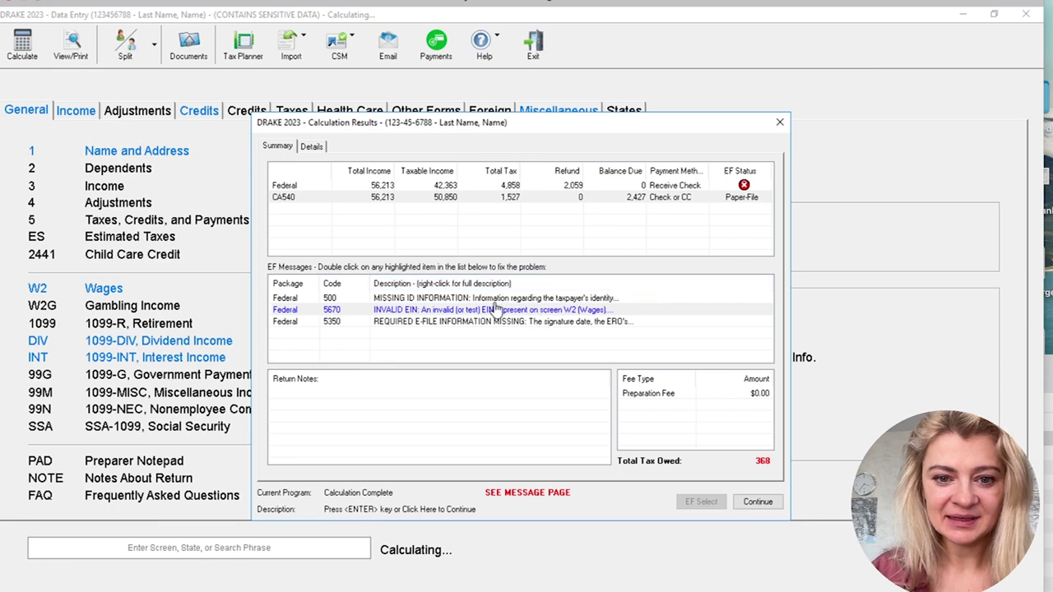
Read the full text of EF message 500 about the missing ID
right_click(564, 300)
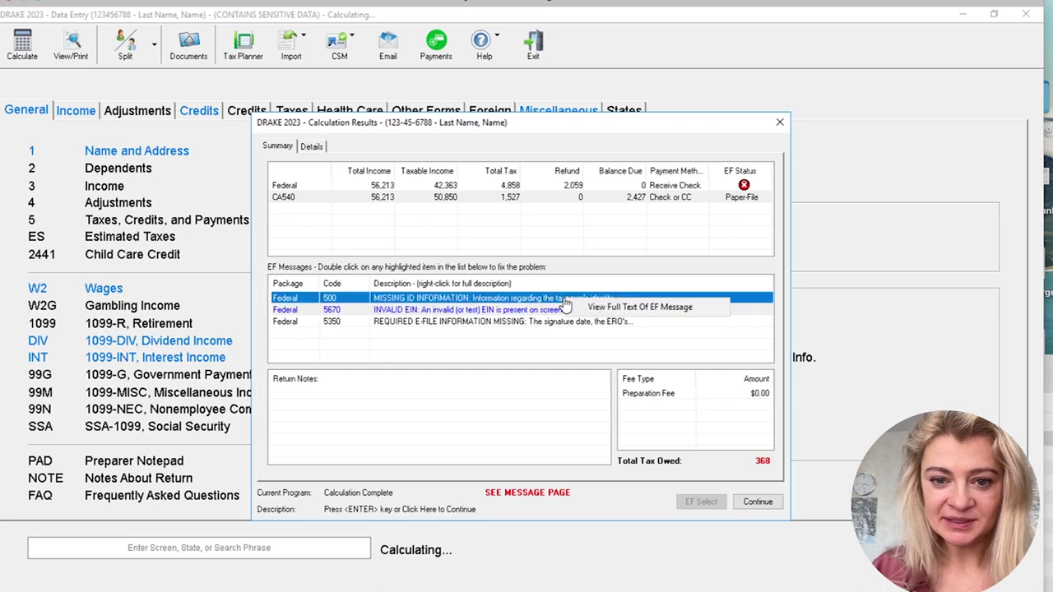
left_click(605, 308)
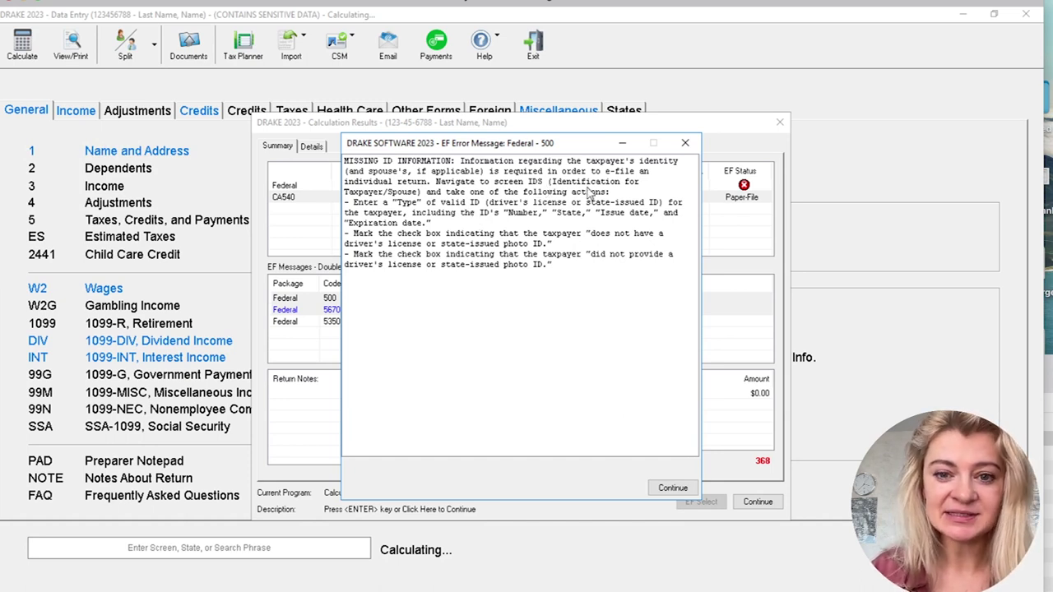
left_click(686, 146)
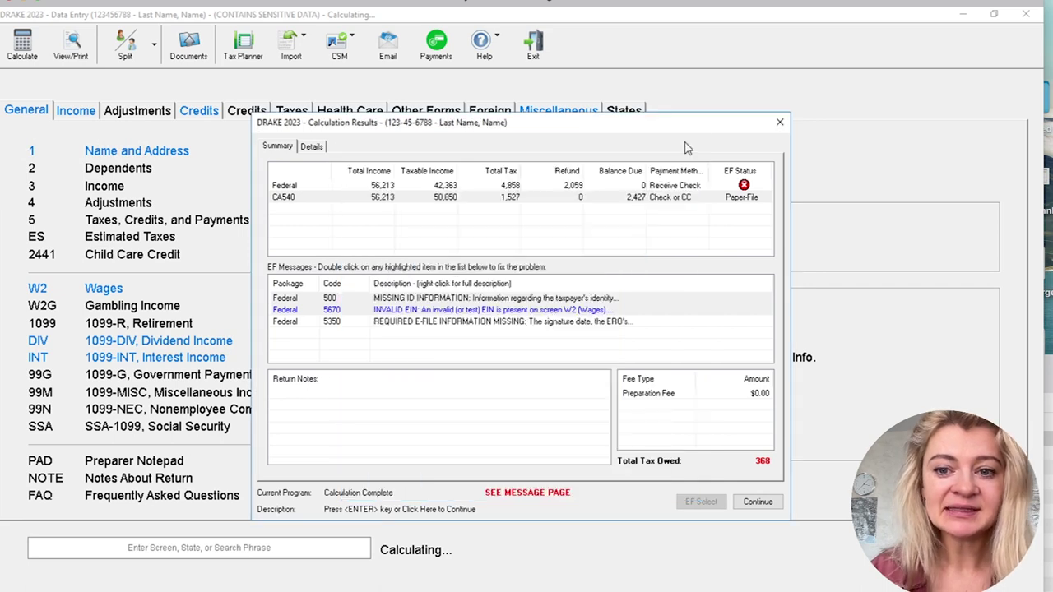
Read the full text of EF message 5350, then close the Calculation Results
right_click(500, 327)
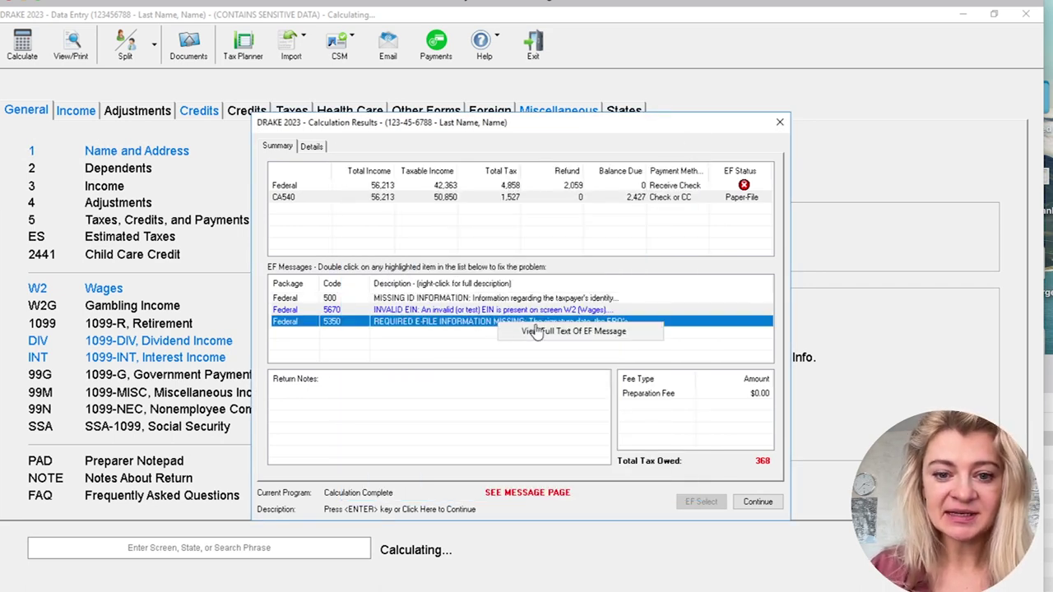
left_click(535, 333)
left_click(685, 144)
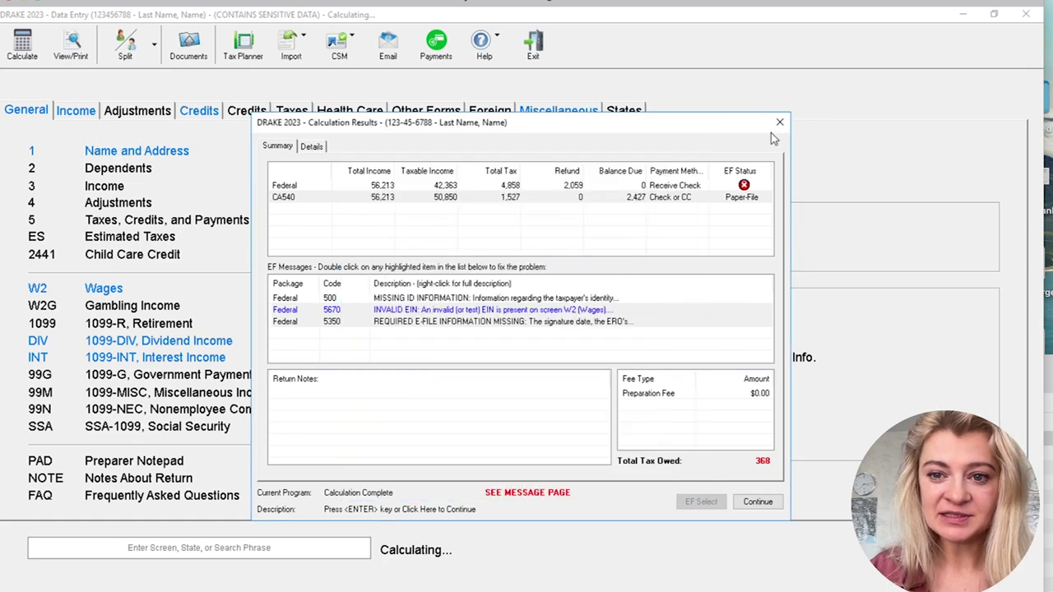
left_click(780, 123)
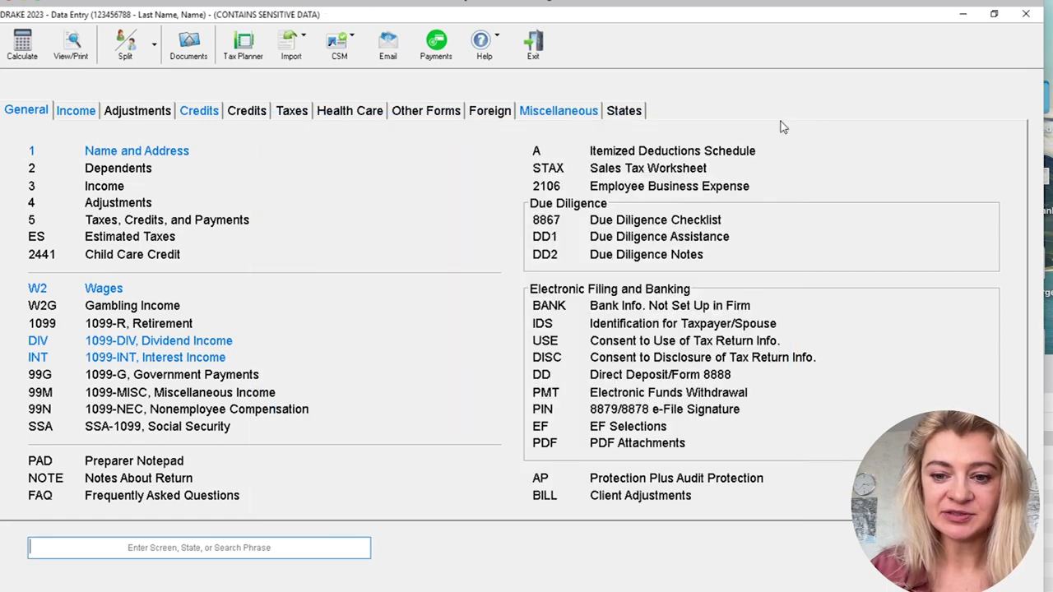
Check the PDF Attachments screen, then mark the return for e-filing on EF Selections
left_click(639, 448)
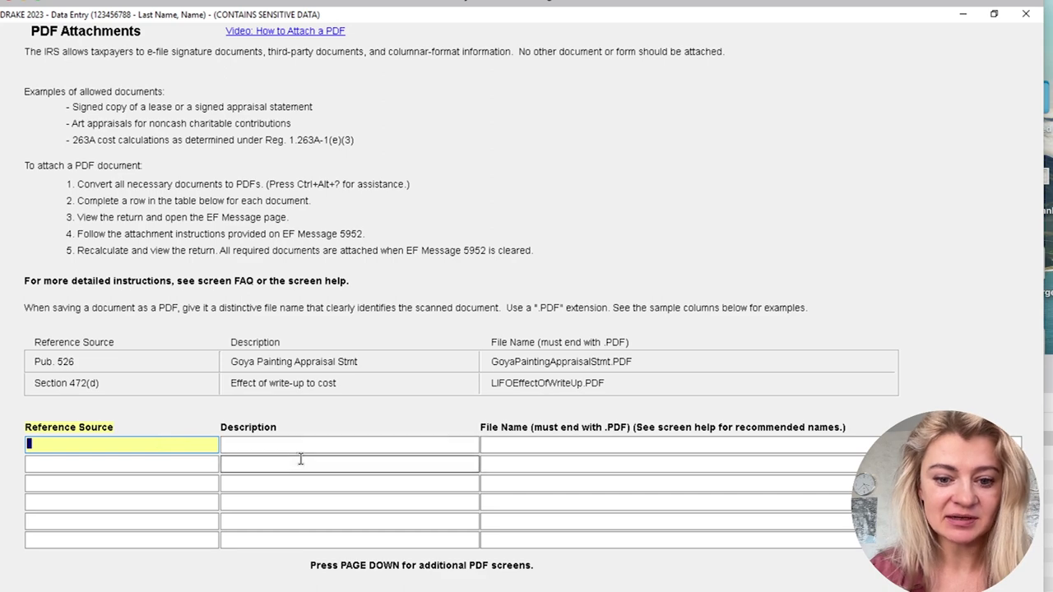
left_click(1028, 18)
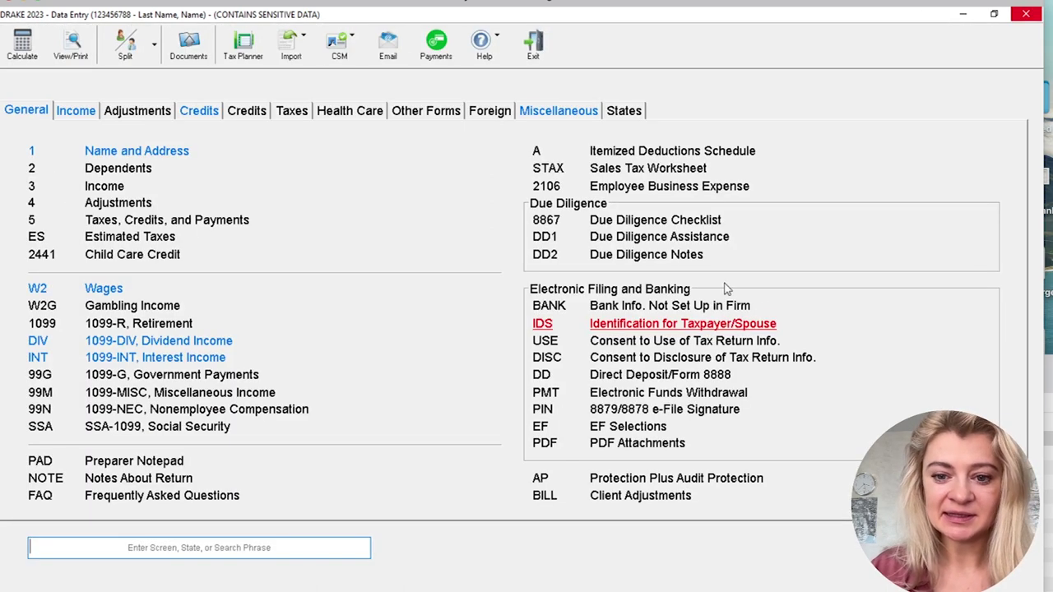
left_click(641, 430)
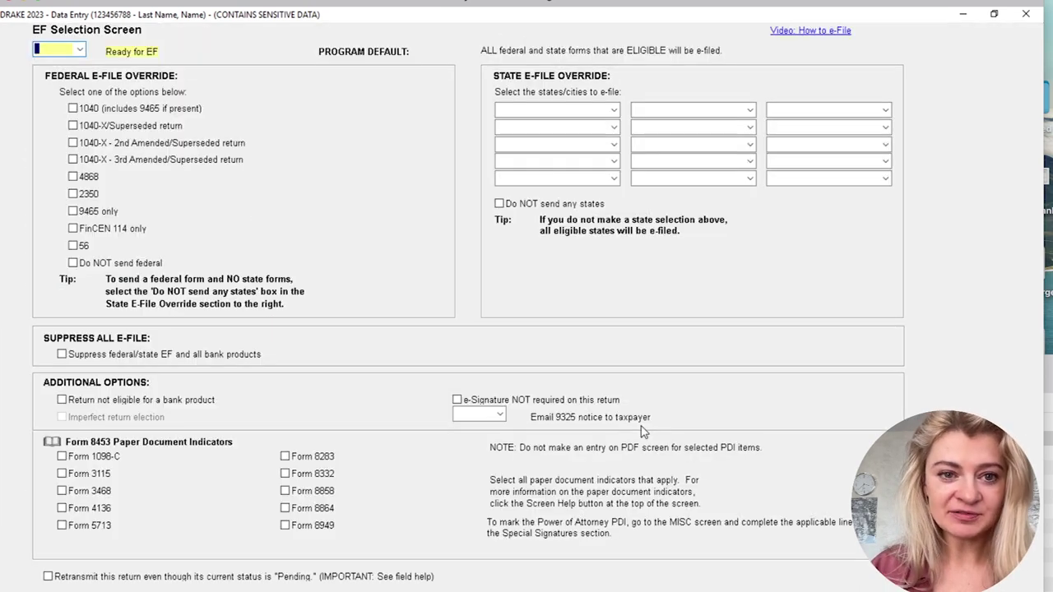
type("x")
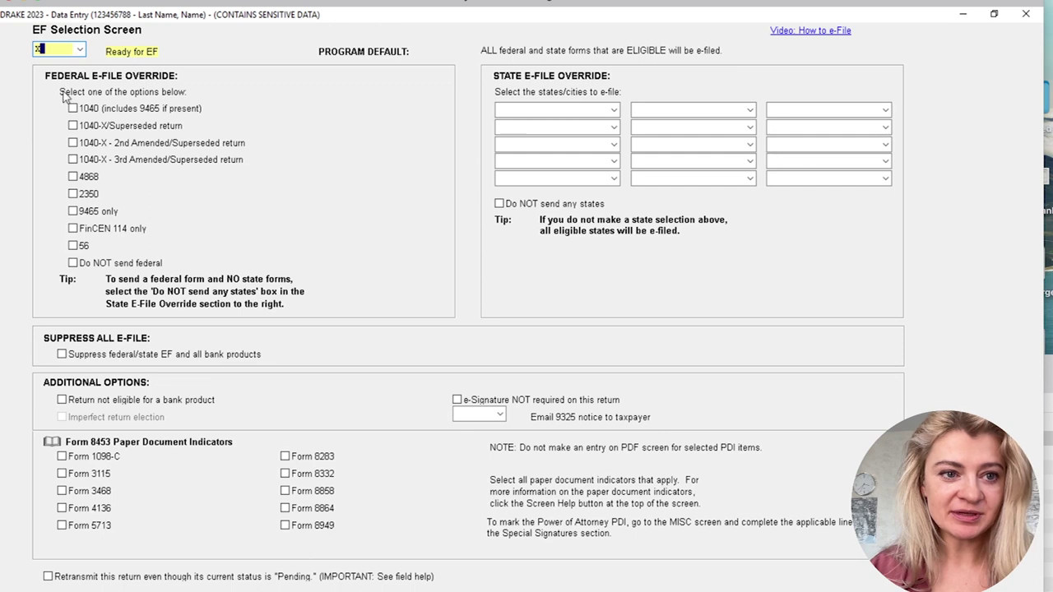
left_click(72, 108)
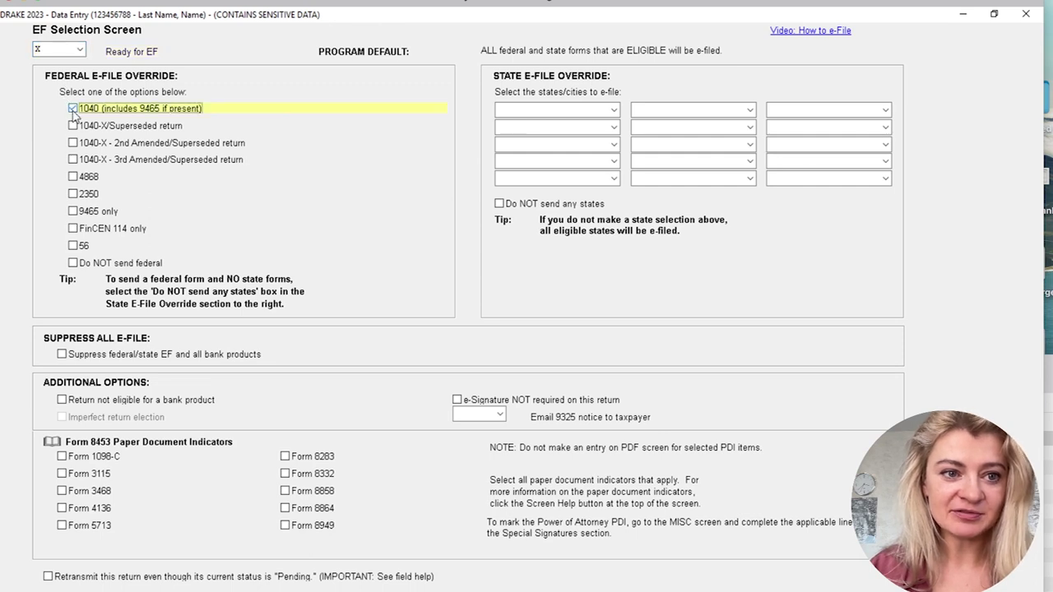
Tick 'Do NOT send any states' on EF Selections and close the screen
left_click(613, 110)
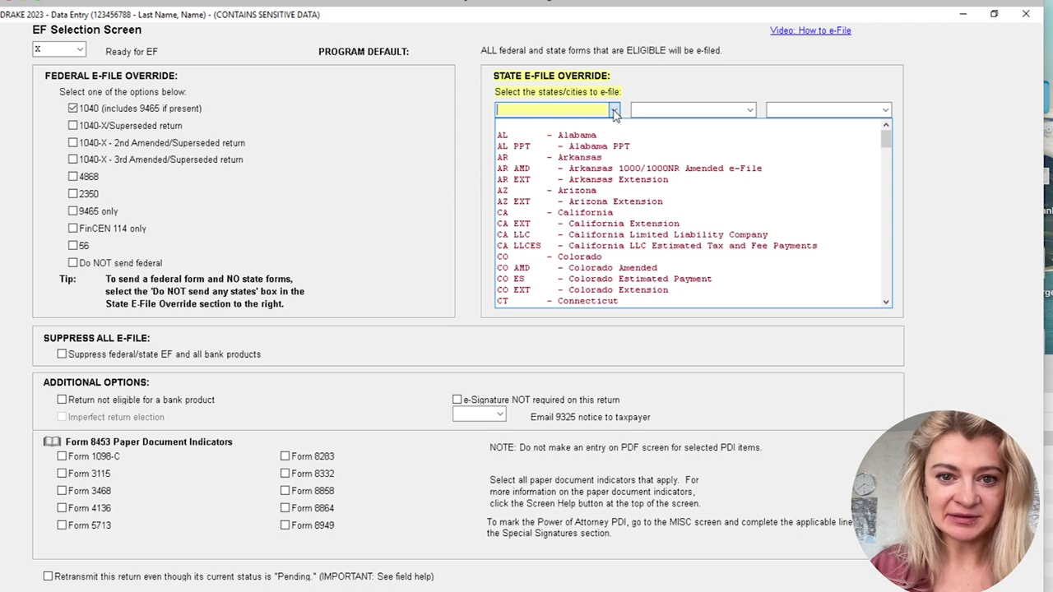
left_click(434, 154)
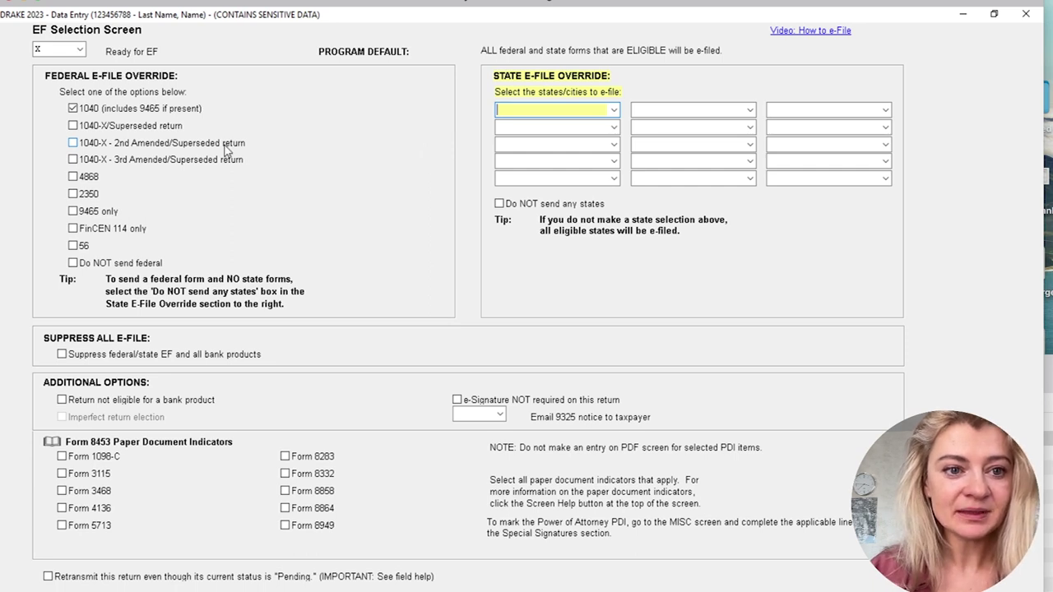
left_click(499, 204)
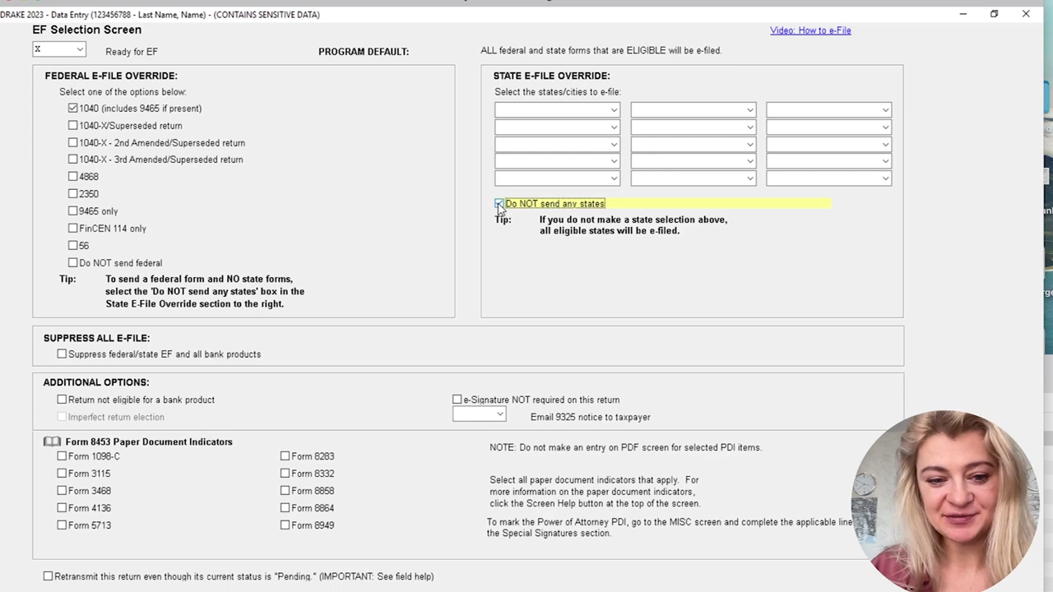
left_click(1025, 15)
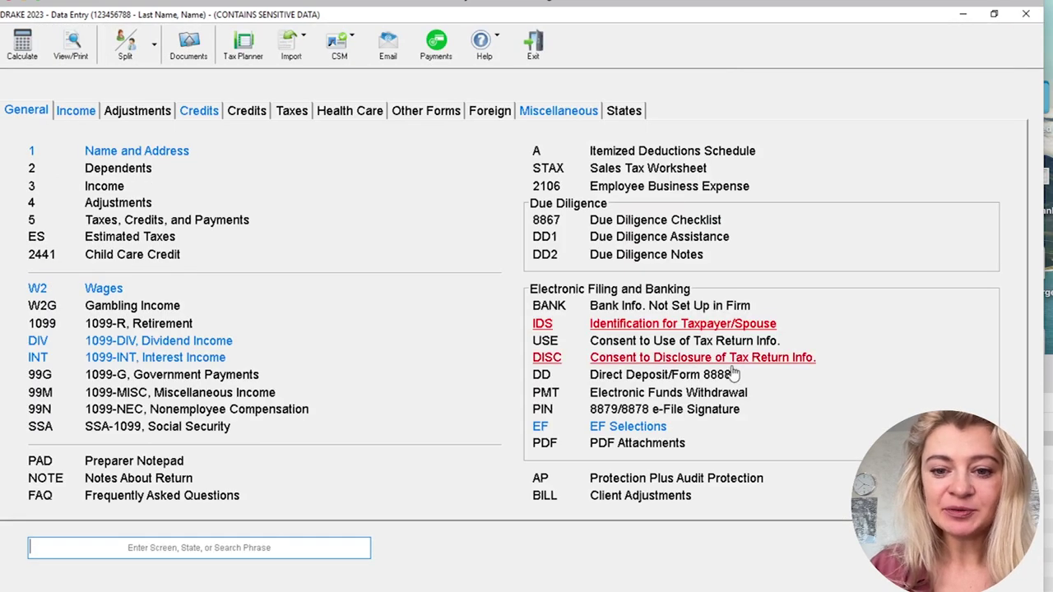
left_click(689, 414)
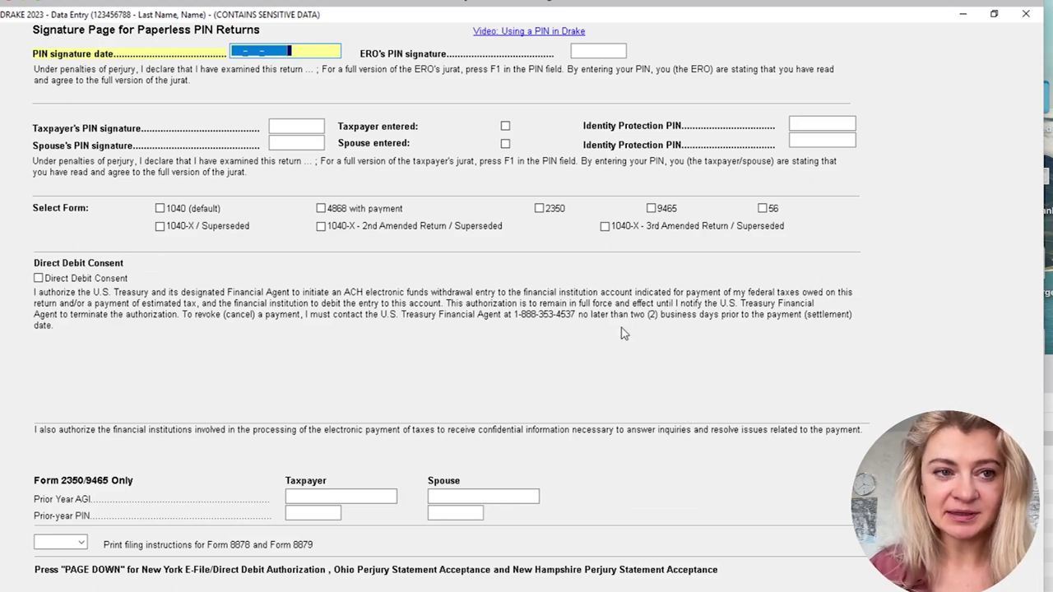
key("Tab")
mouse_move(541, 97)
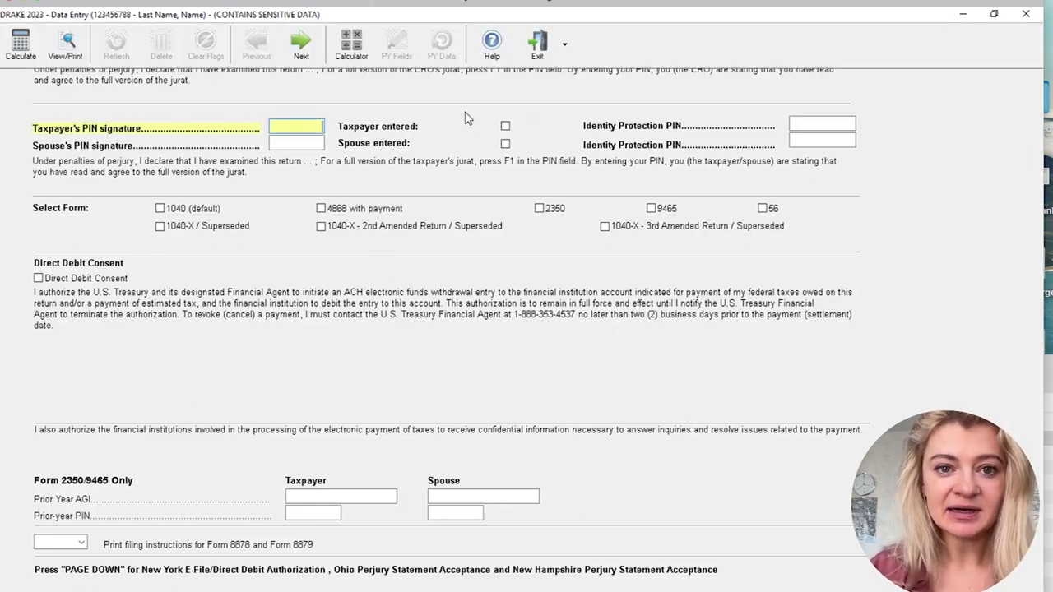
left_click(598, 51)
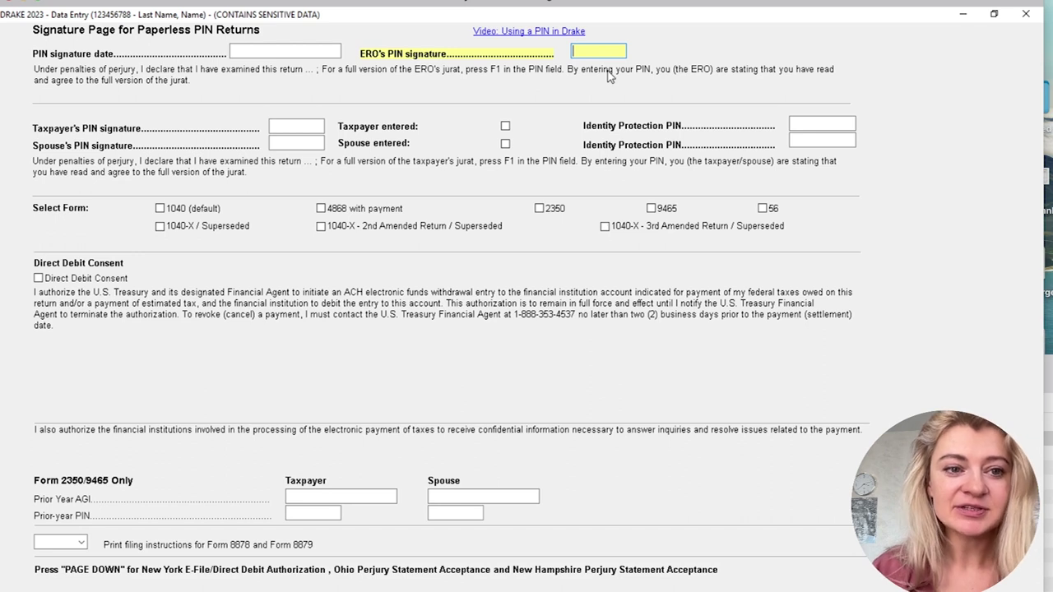
left_click(308, 125)
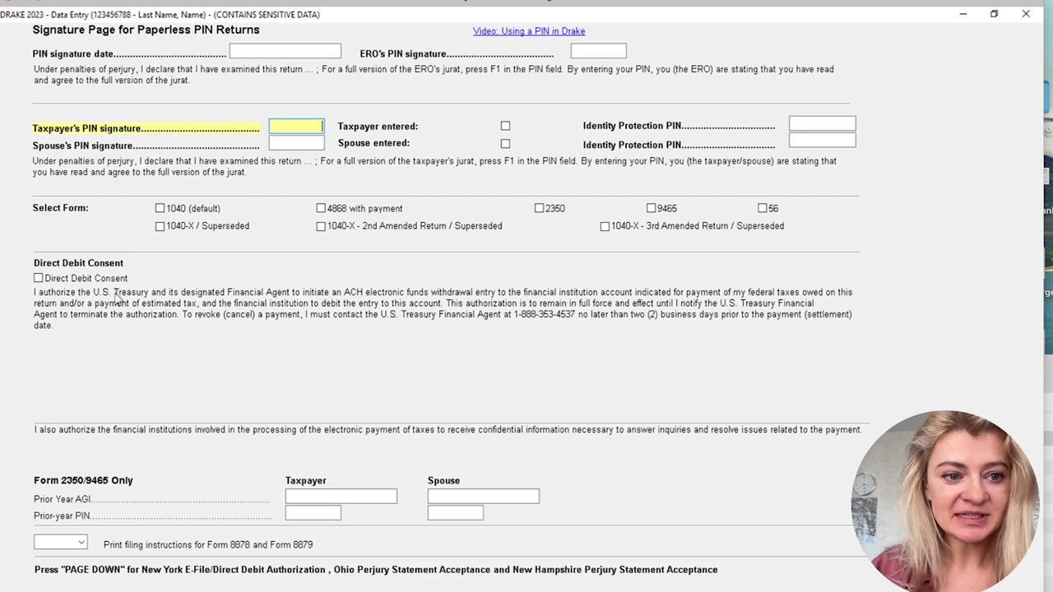
left_click(276, 51)
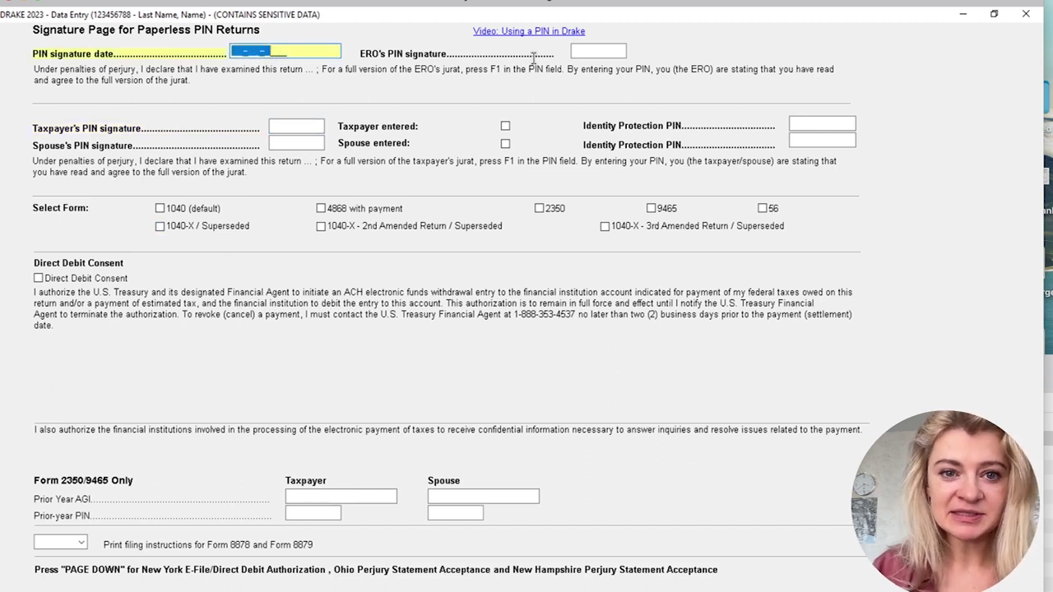
left_click(598, 51)
key("Tab")
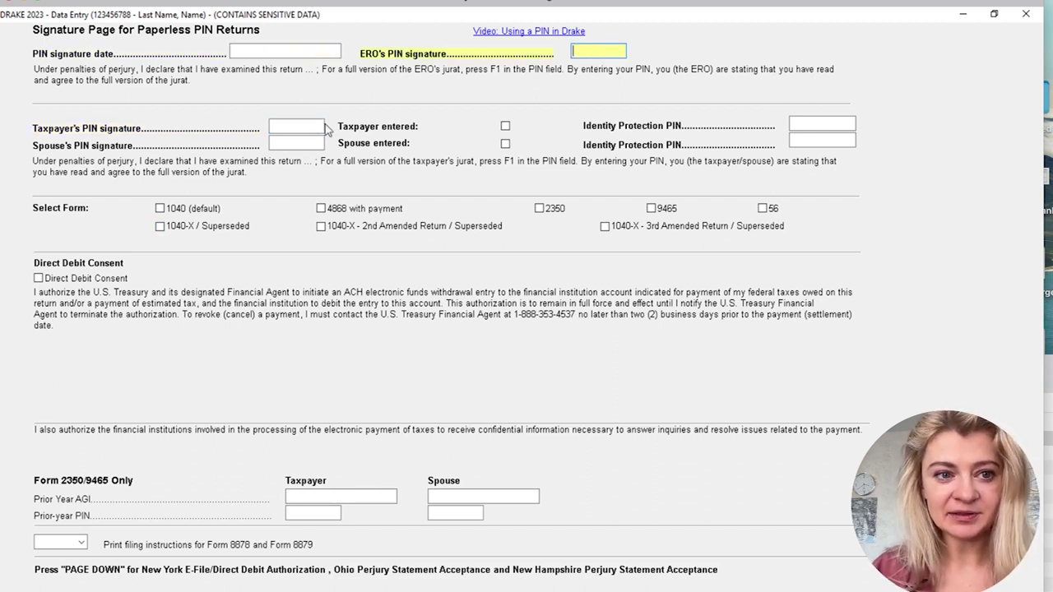
left_click(1027, 17)
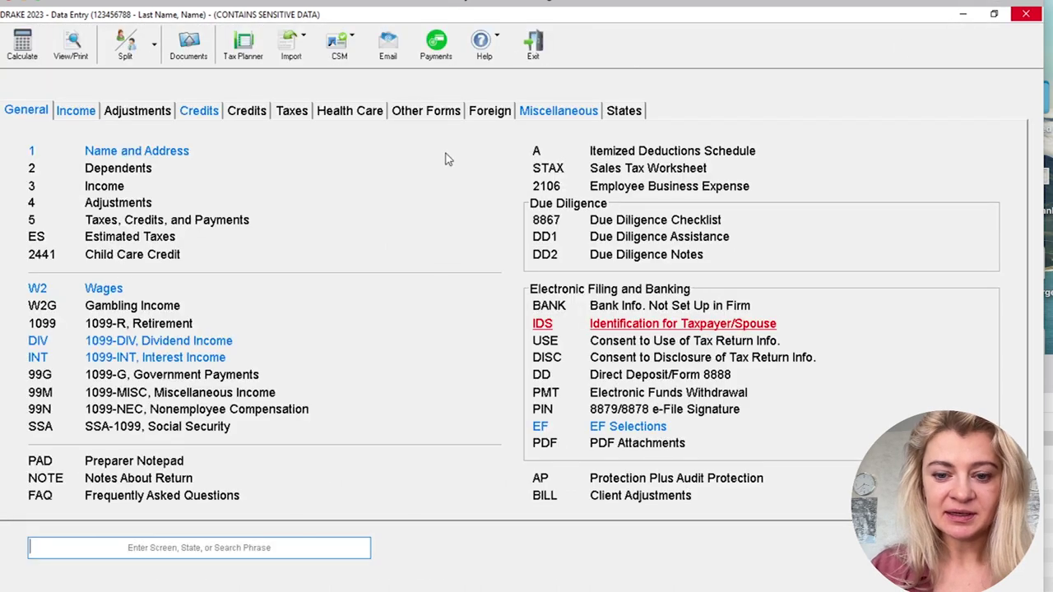
Calculate the return, then review Form 9325, Form 1040 and the e-filing MESSAGES in View/Print
left_click(22, 46)
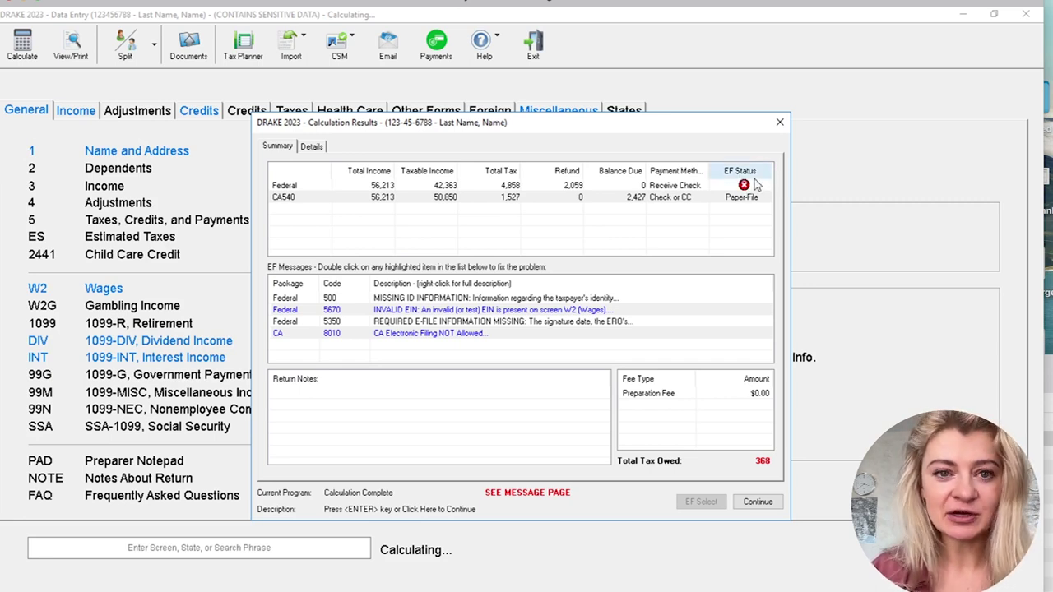
left_click(779, 122)
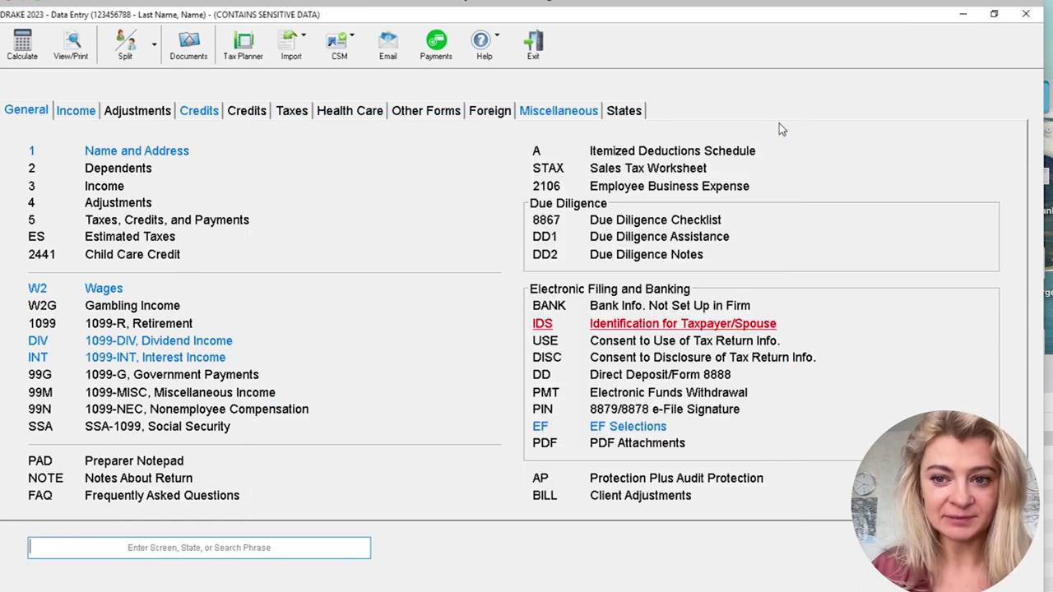
key("Escape")
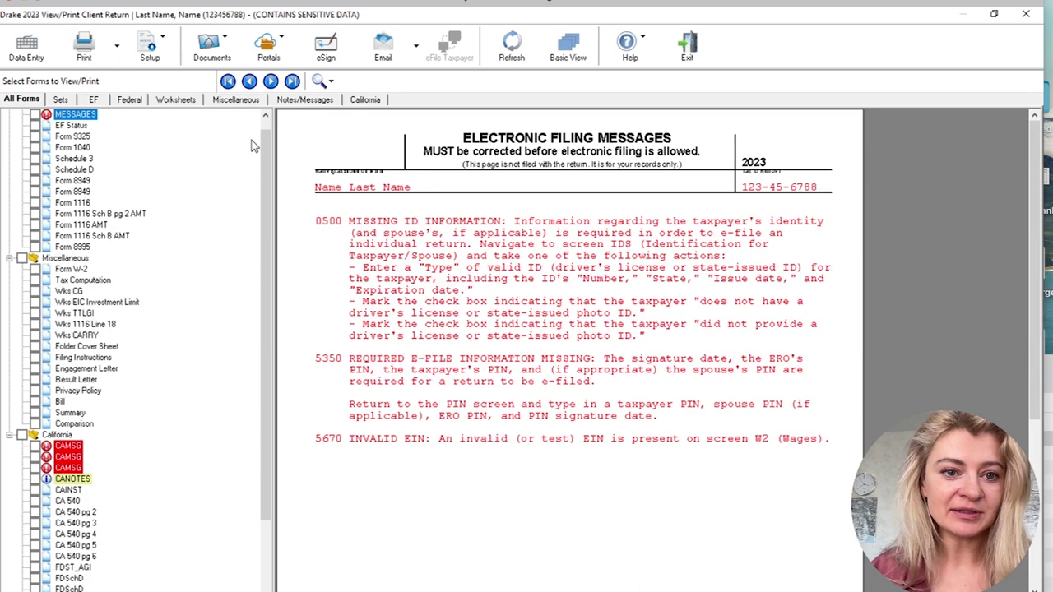
left_click(73, 137)
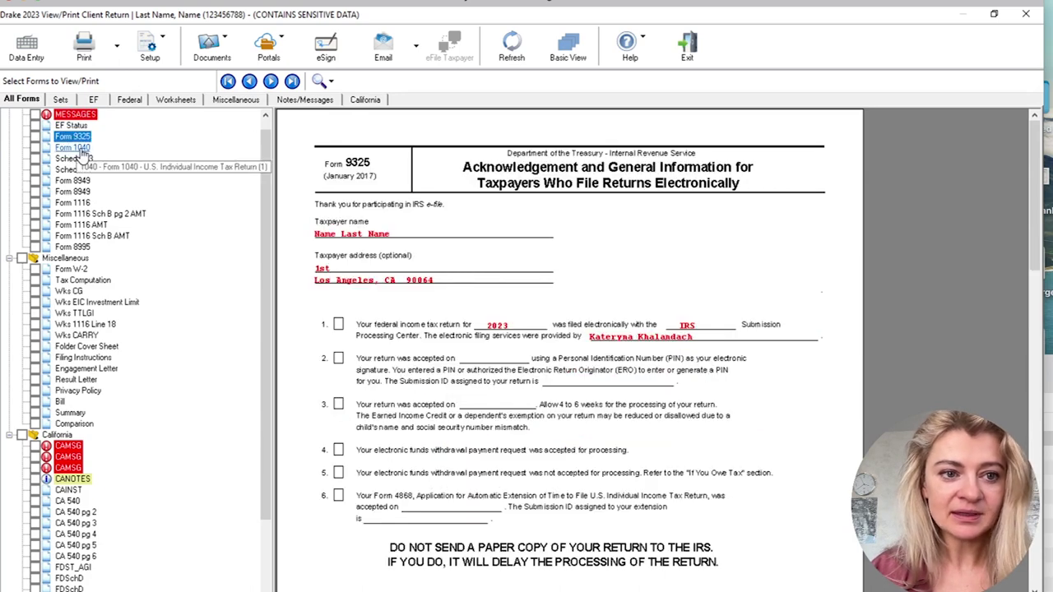
left_click(76, 148)
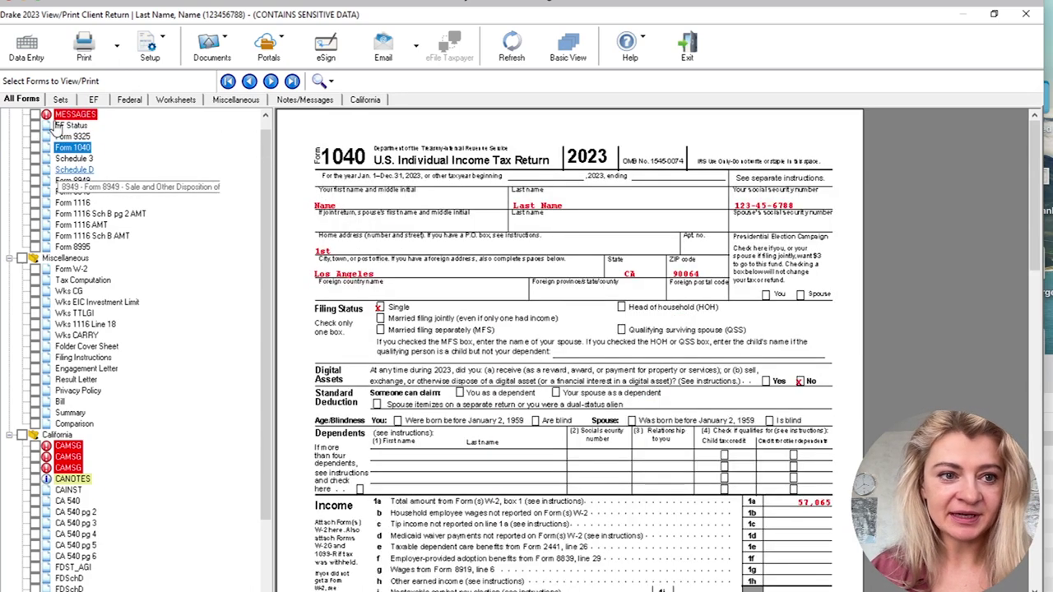
left_click(62, 122)
scroll(270, 128, "up", 1)
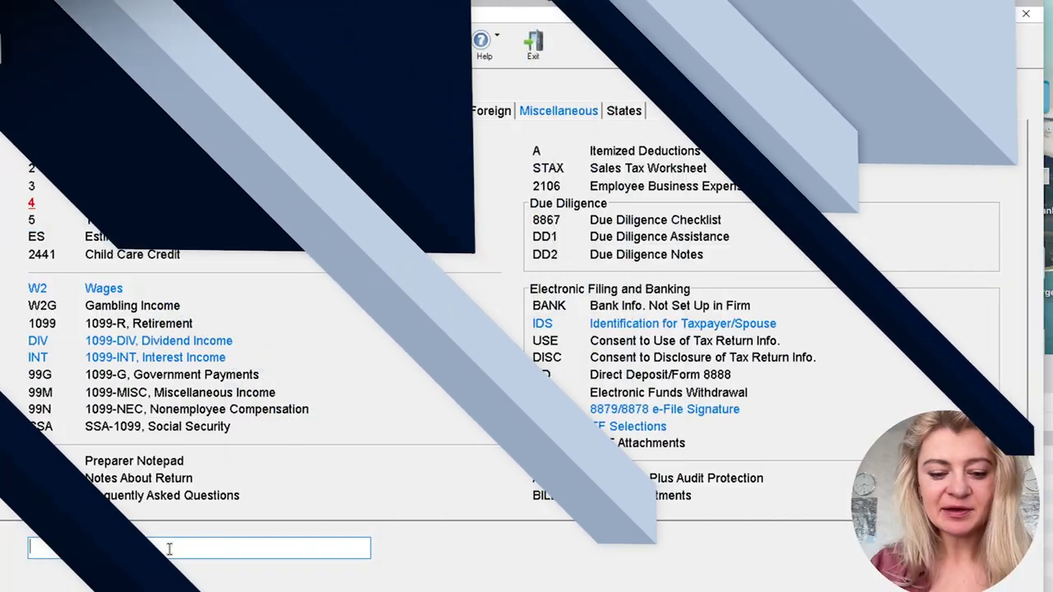
On the IDS screen, mark that the taxpayer provided no driver's license or photo ID
type("is")
key("BackSpace")
type("ds")
key("Return")
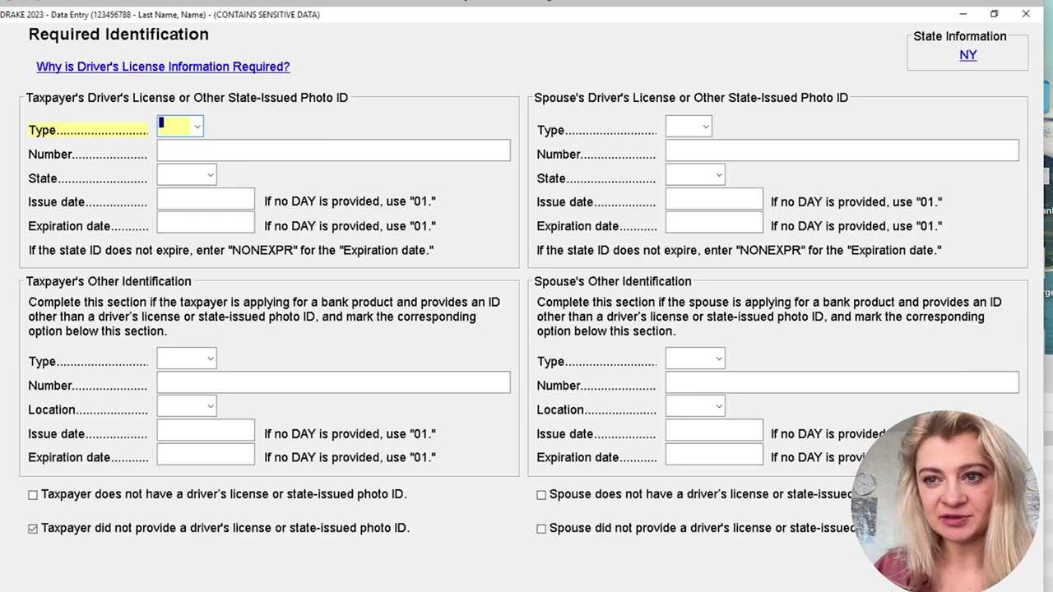
left_click(1029, 15)
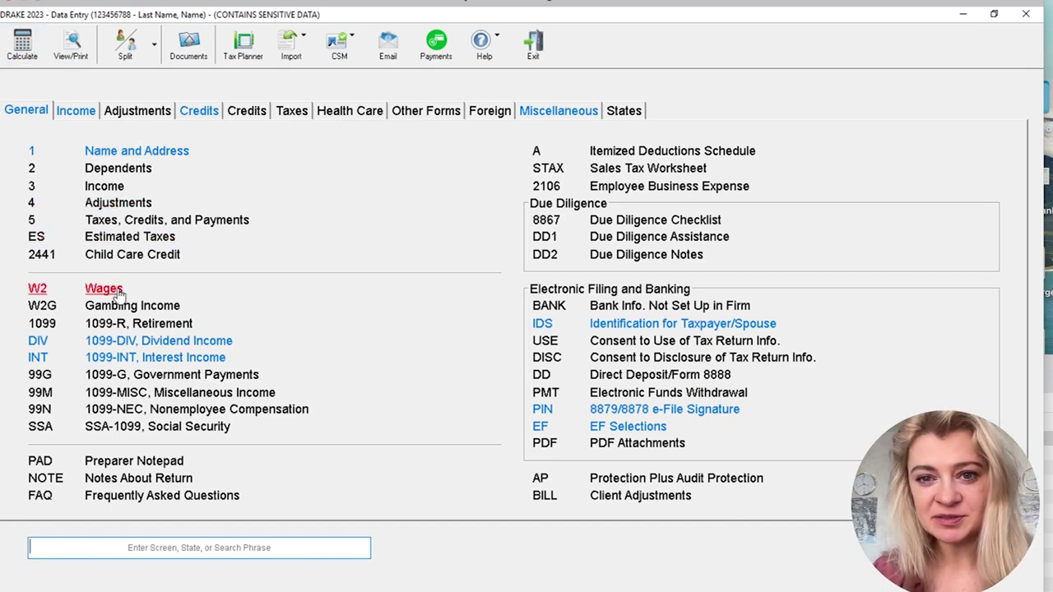
Recalculate the return
left_click(24, 45)
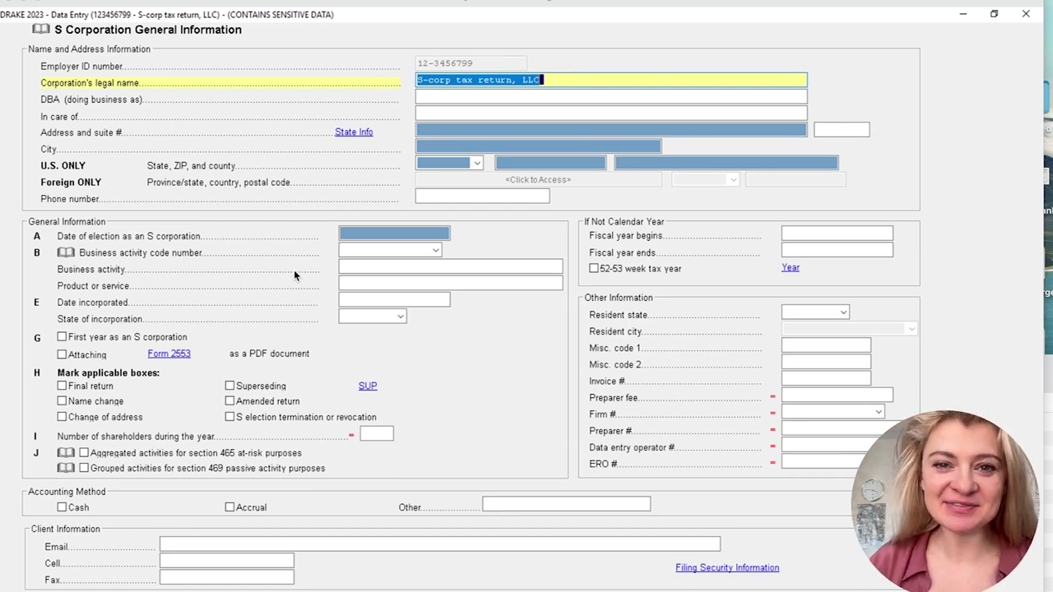
Enter the corporation address 1st, LA, CA 90064, letting the county fill in
left_click(461, 129)
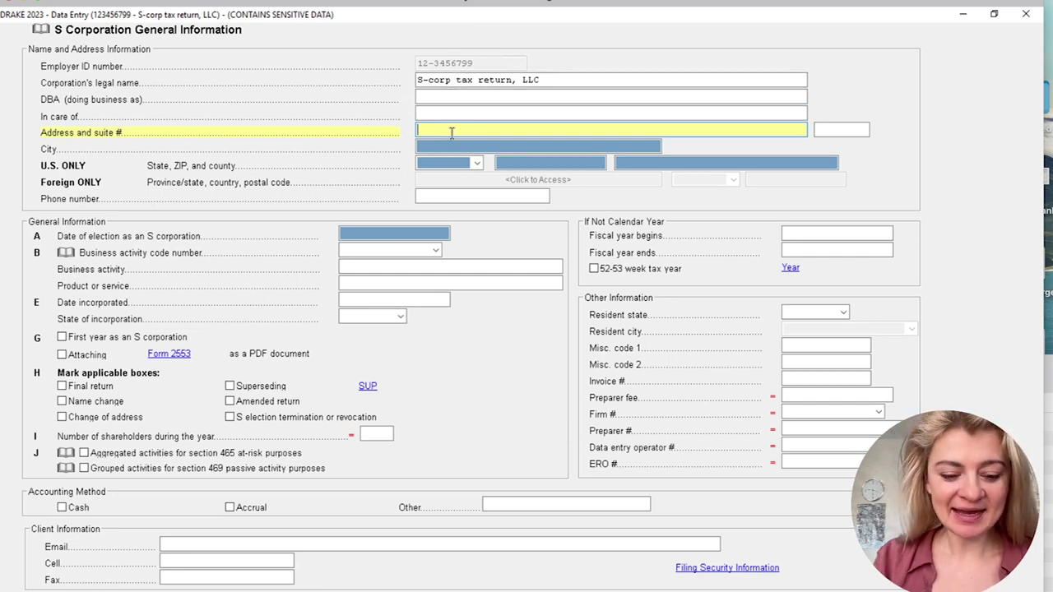
type("1st")
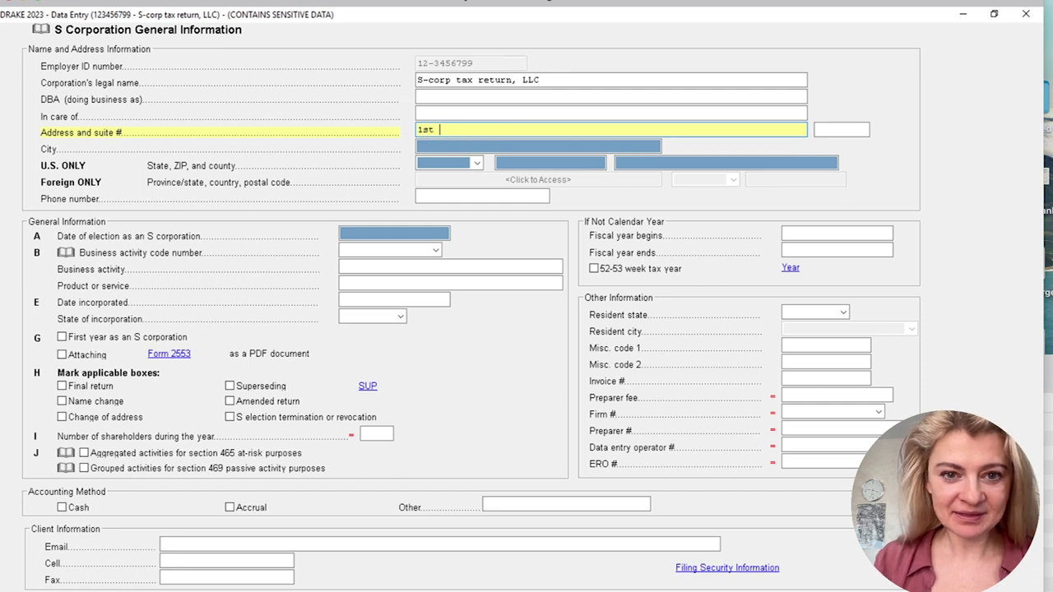
key("Tab")
type("LA")
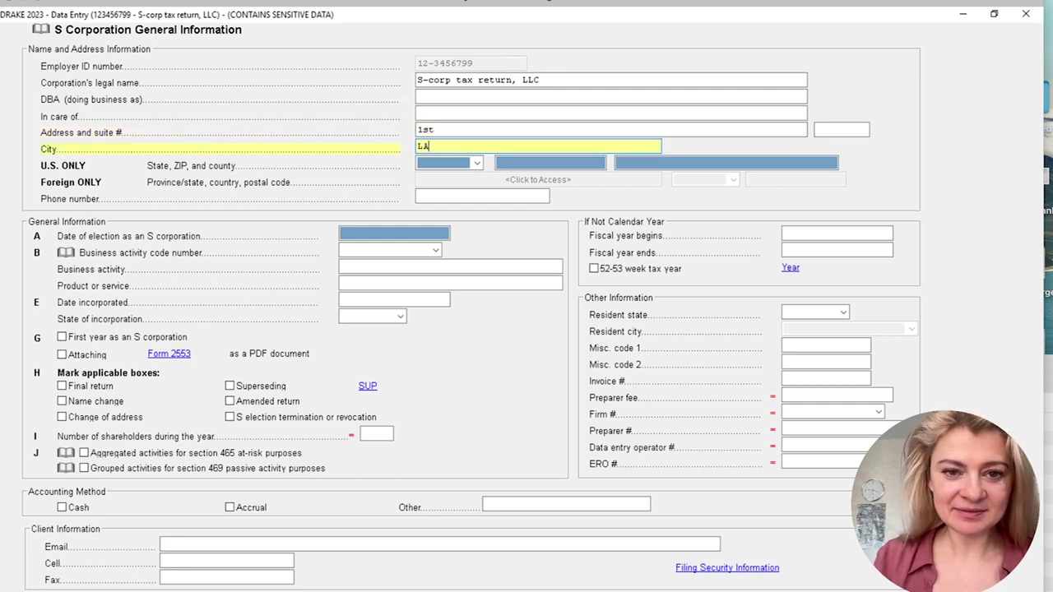
left_click(445, 162)
type("CA")
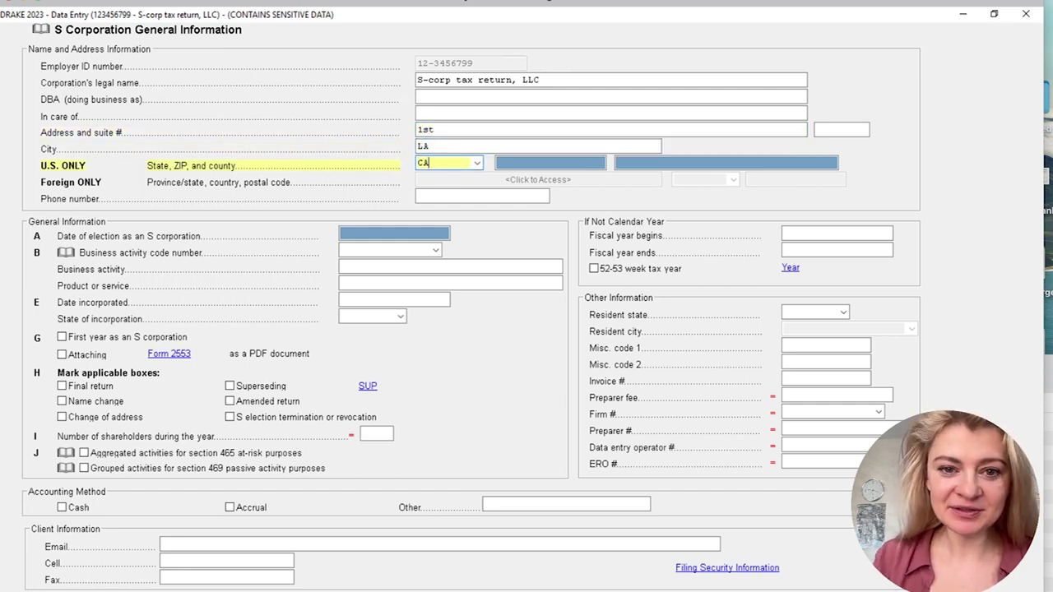
left_click(540, 165)
type("90064")
key("Tab")
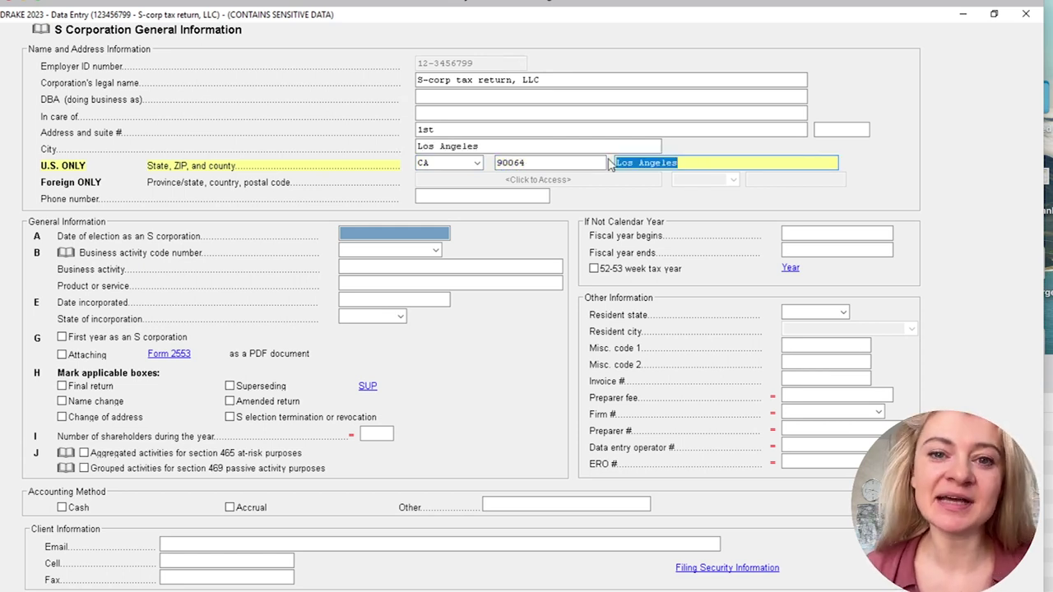
Set the date of election as an S corporation to 01-01-2023
left_click(384, 233)
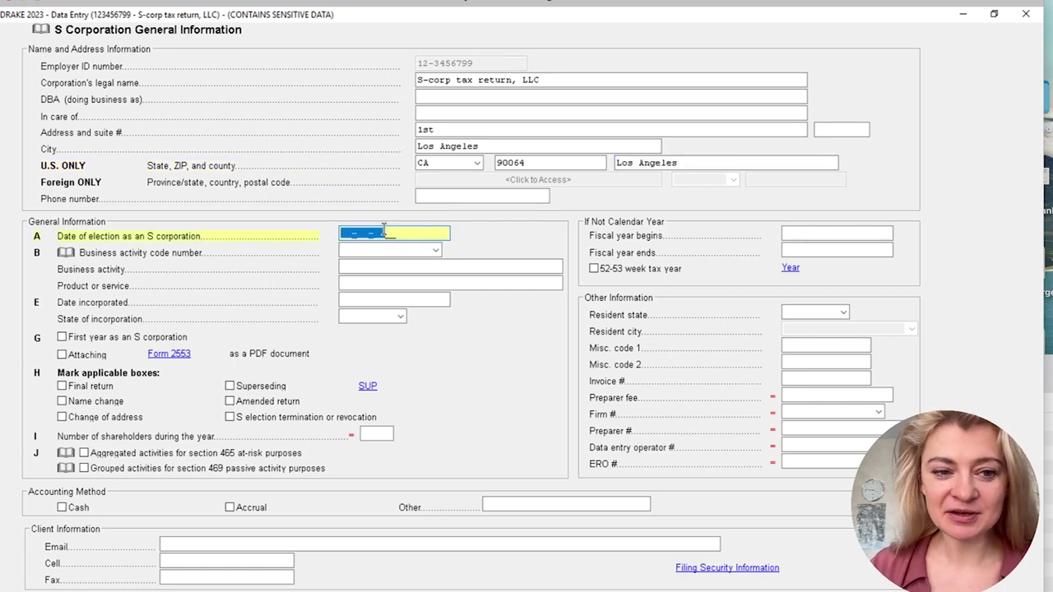
left_click(355, 233)
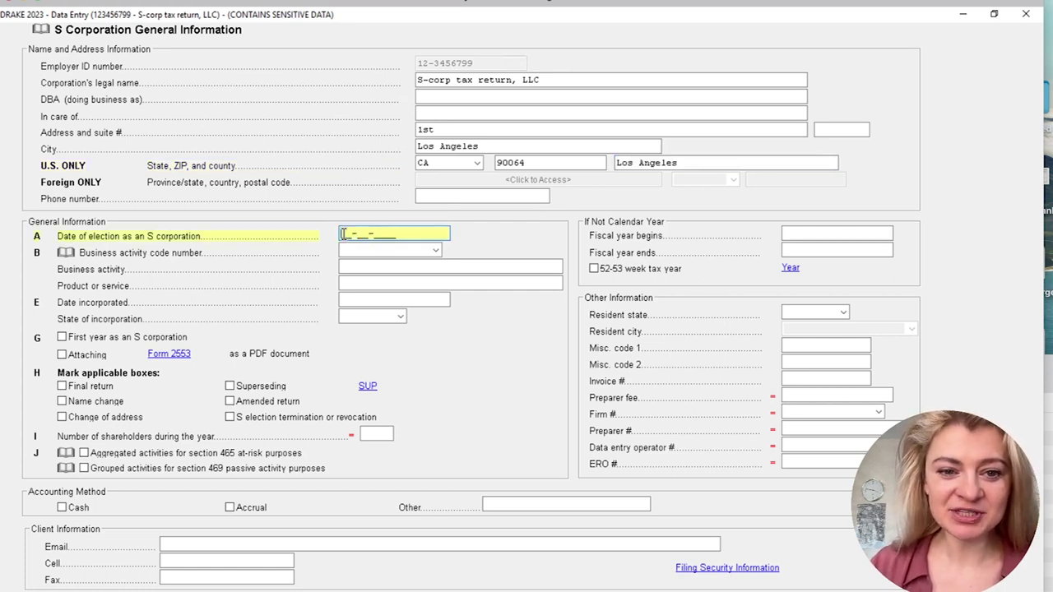
type("01-0")
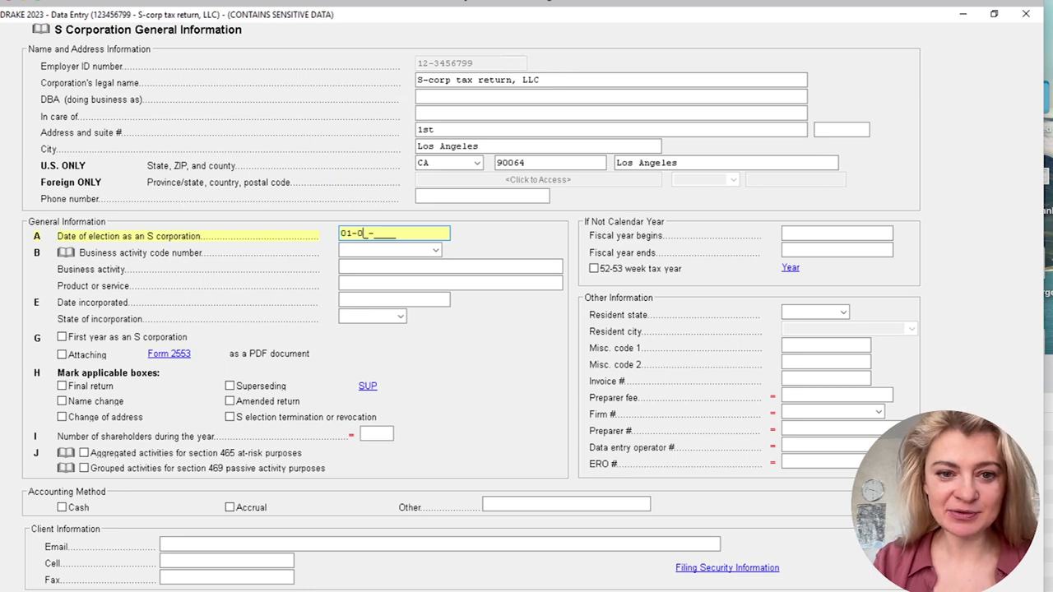
type("1-2023")
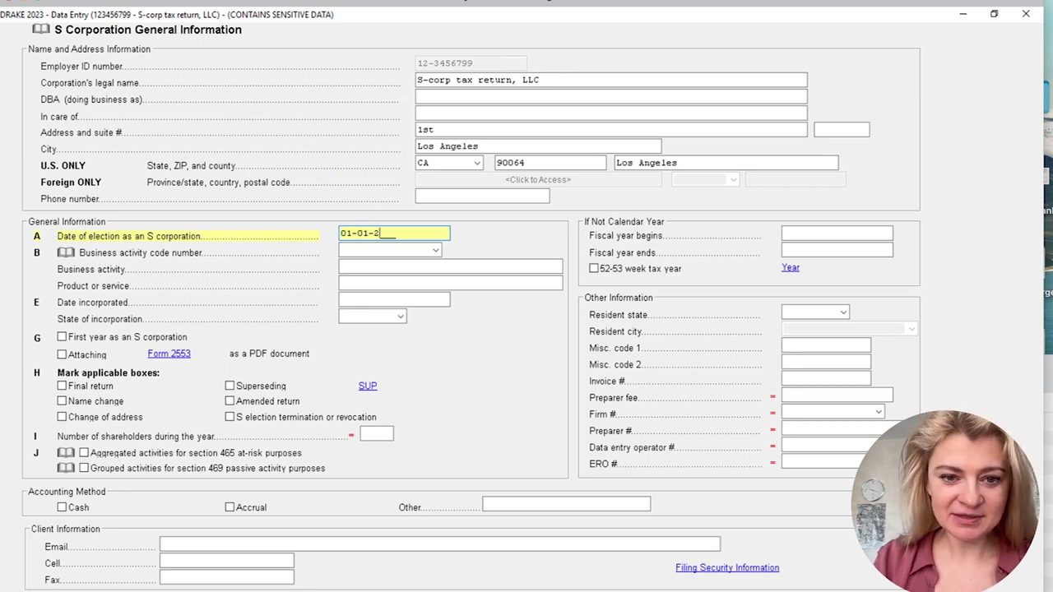
key("Tab")
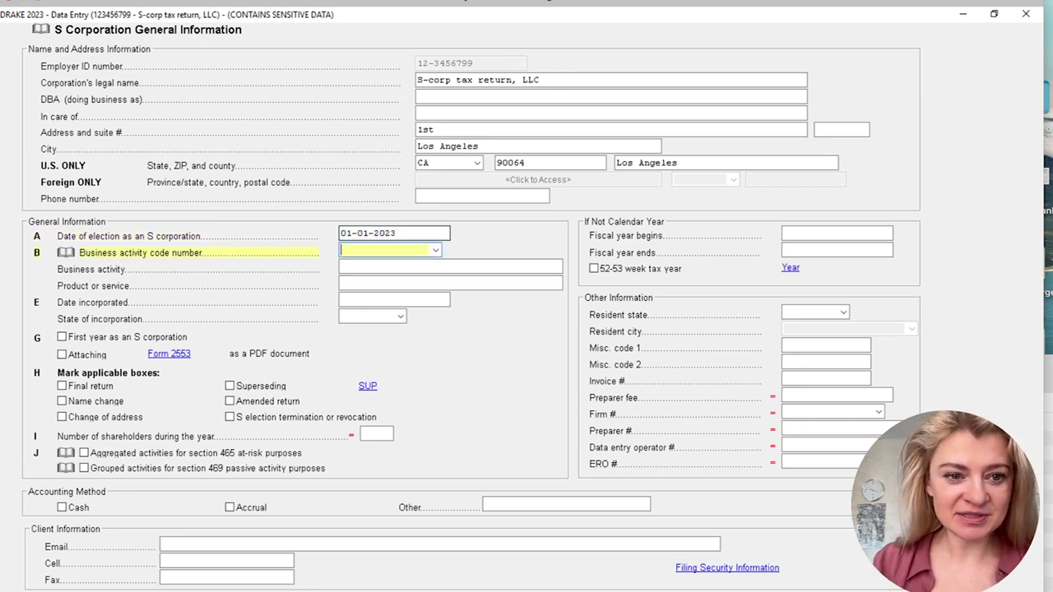
left_click(436, 251)
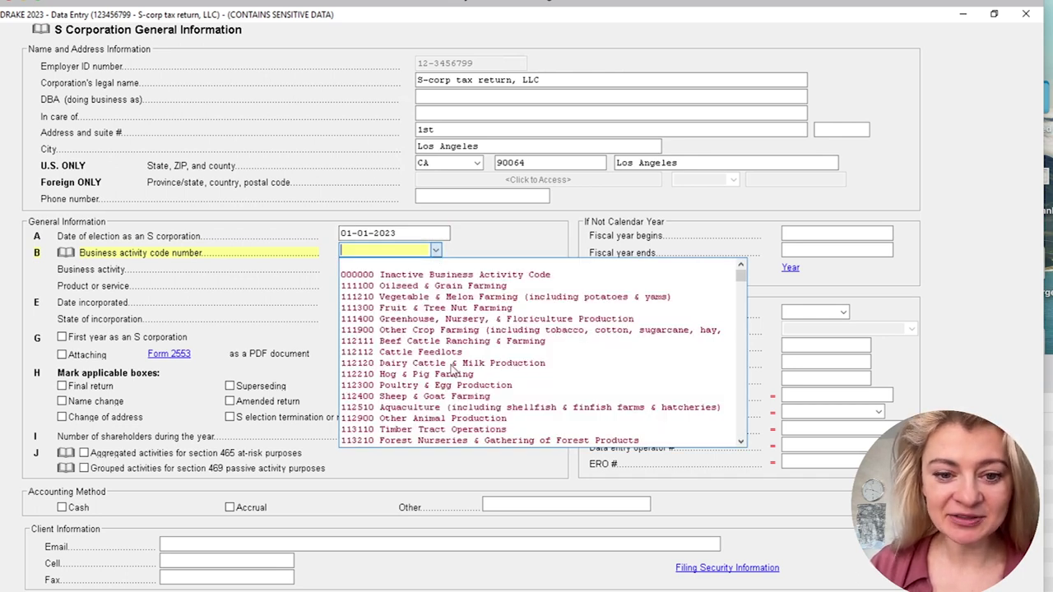
Choose business activity code 541990, All Other Professional, Scientific, & Technical Services
scroll(457, 363, "down", 1)
left_click_drag(741, 281, 642, 297)
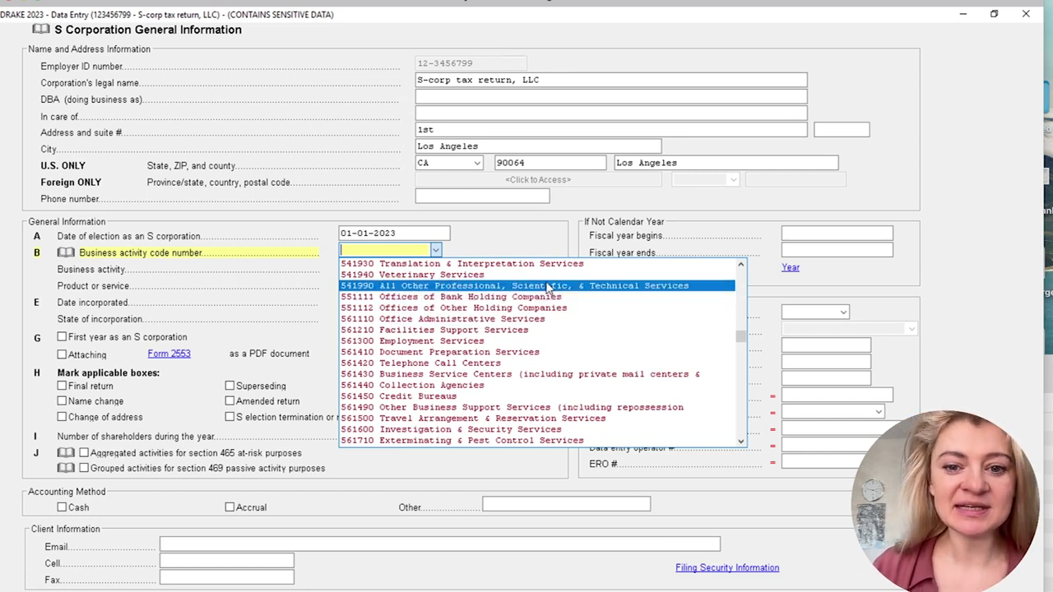
left_click(547, 286)
left_click(391, 267)
Enter activity TAX SERVICES, product SERVICE, incorporated 01-01-2023 in CA
type("TAX ")
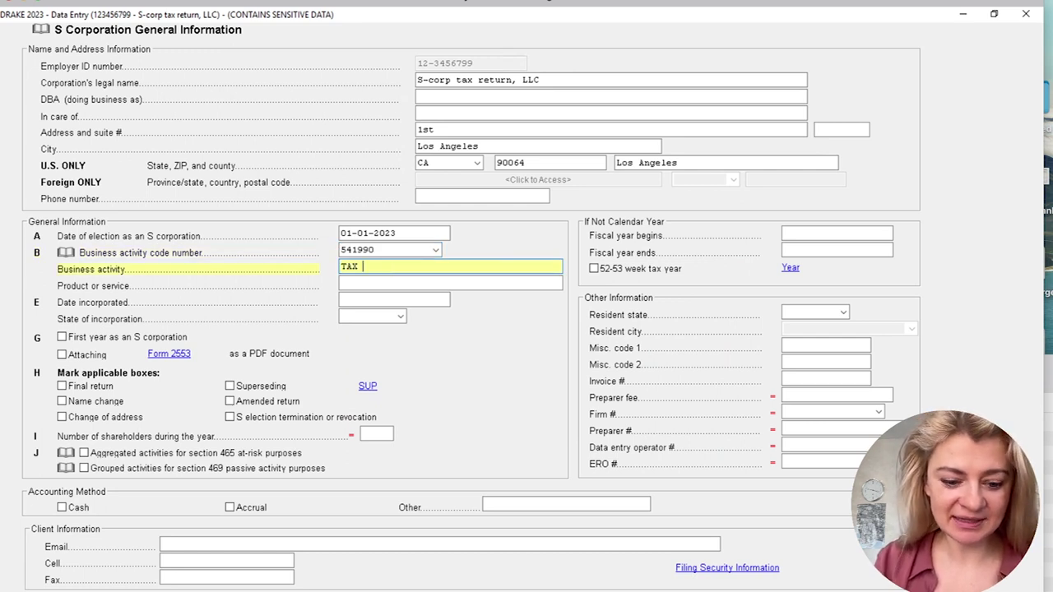
type("SERVICES")
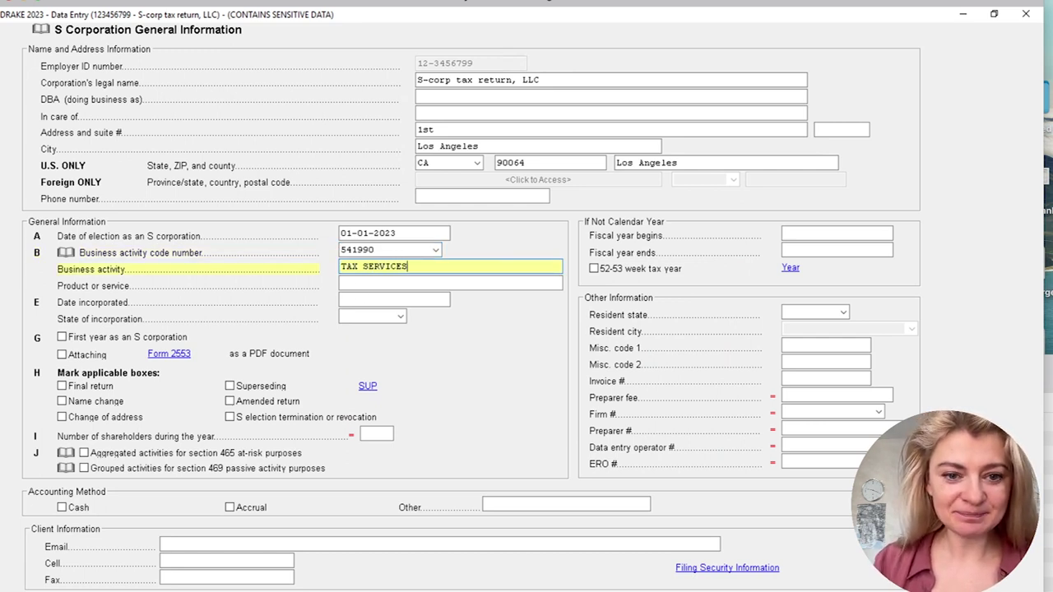
left_click(342, 284)
type("TX")
key("BackSpace")
key("BackSpace")
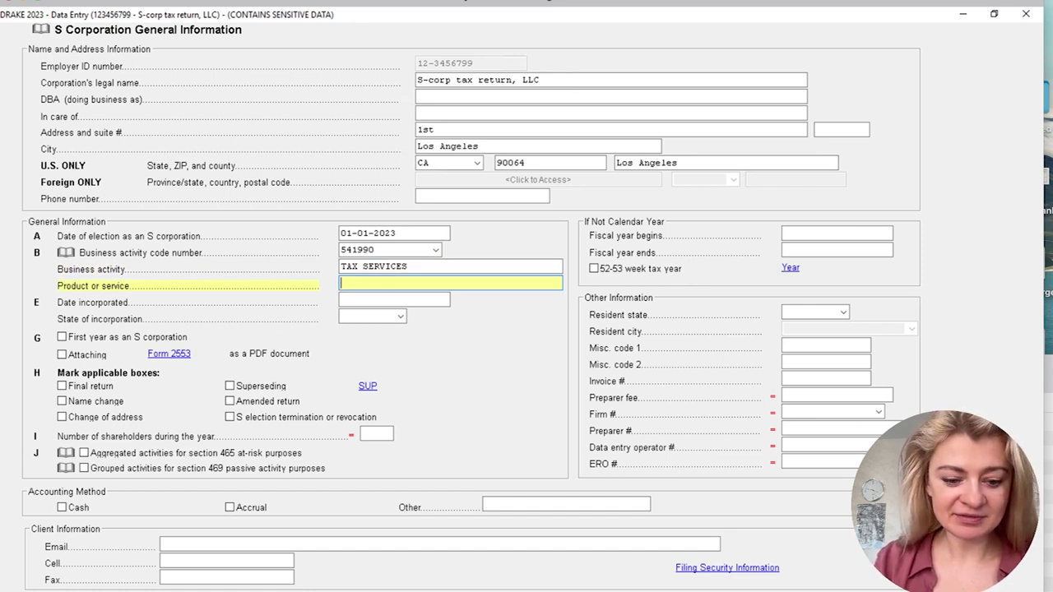
type("SERVICE")
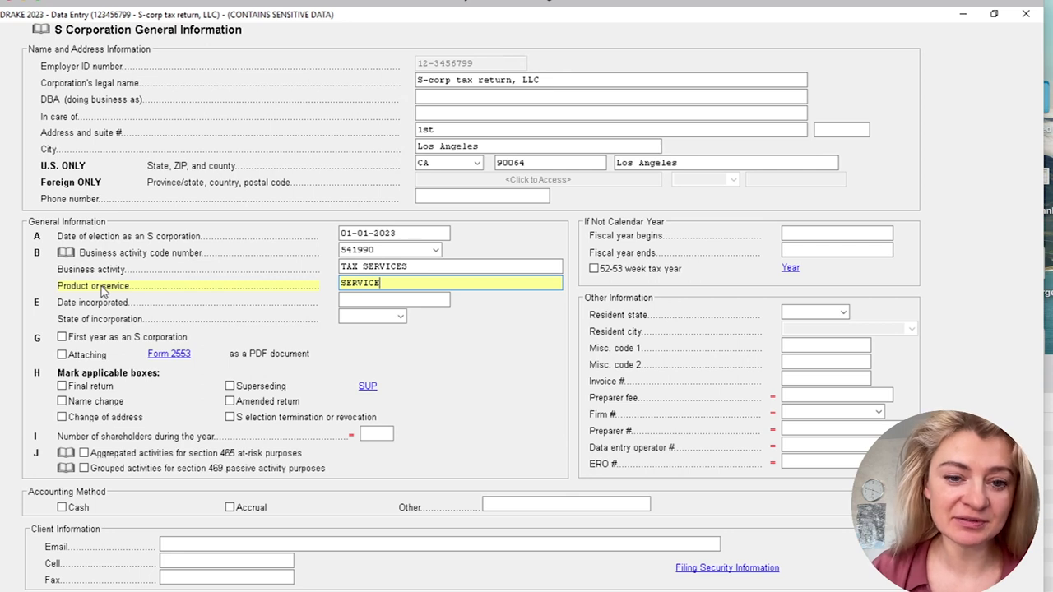
left_click(350, 302)
type("01-")
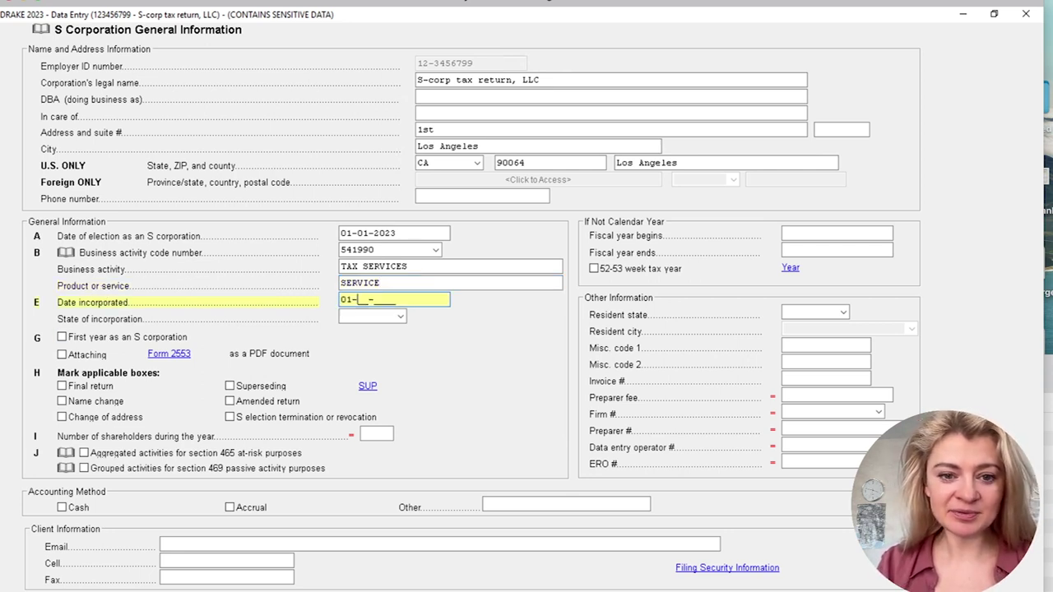
type("01-2023")
key("Return")
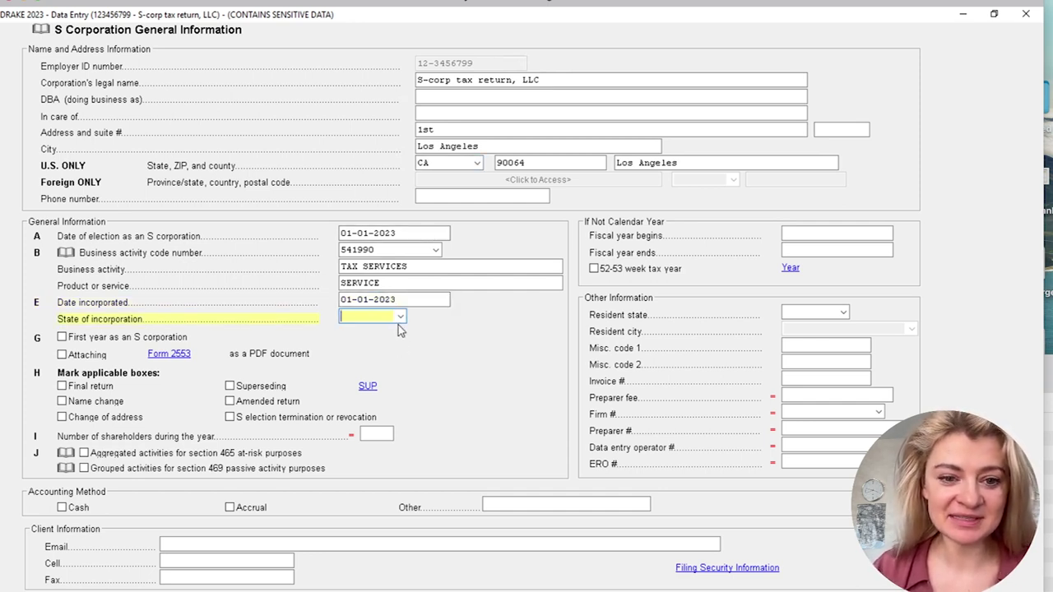
type("CA")
key("Return")
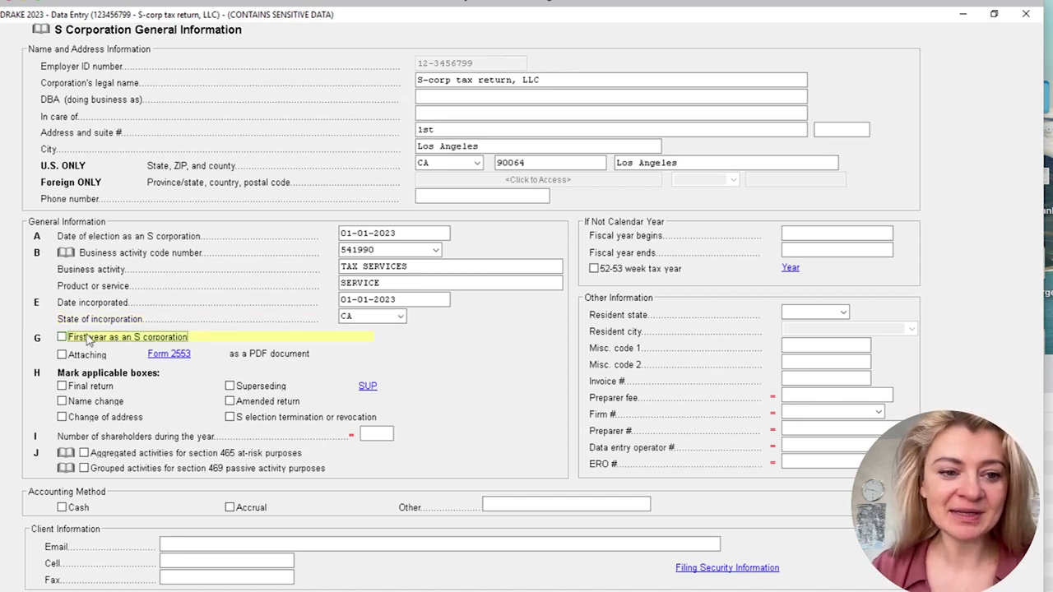
Mark first year as an S corporation and cash accounting method, then close the screen
left_click(61, 337)
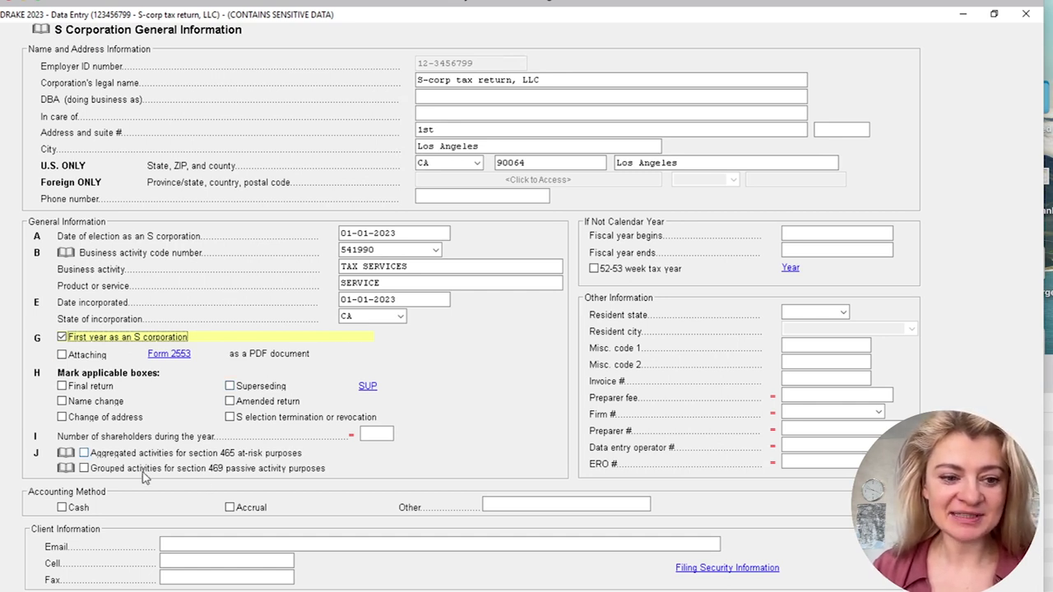
left_click(62, 508)
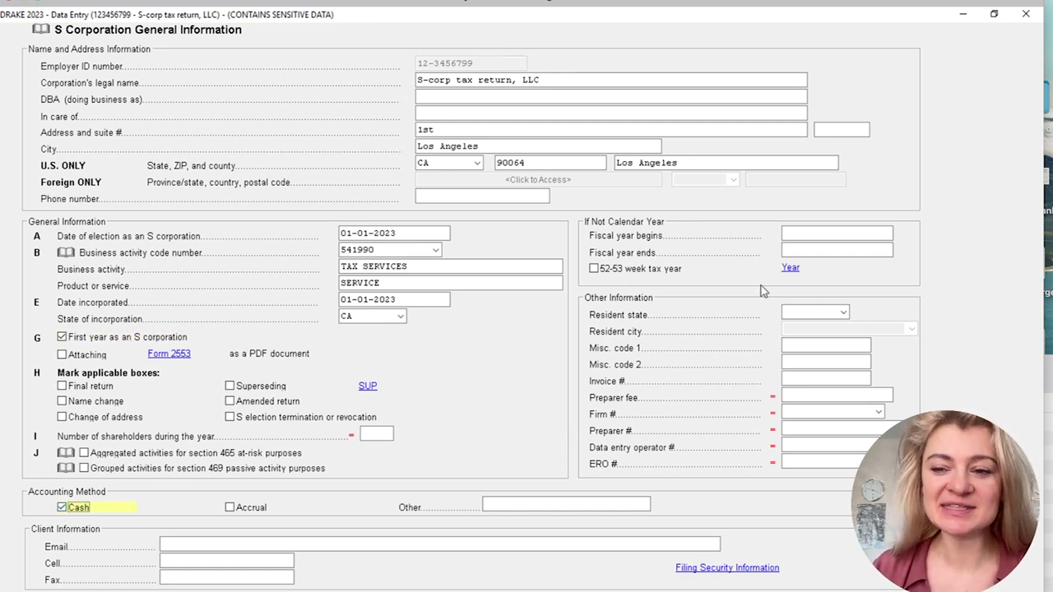
left_click(1024, 18)
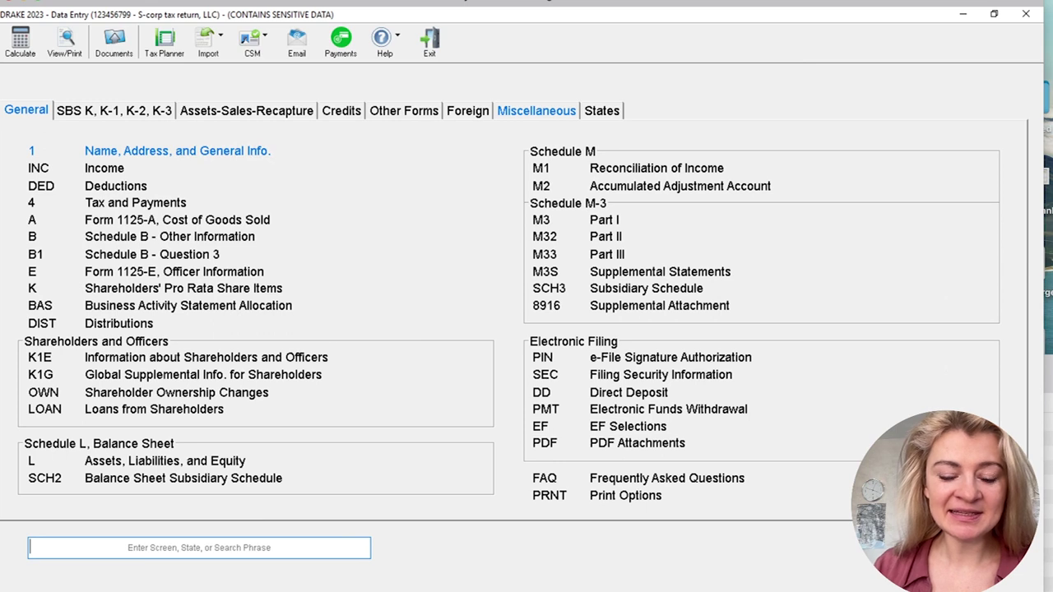
Open Biz return Financials.xlsx from For Video and check the 100,000 sales figure
left_click(681, 428)
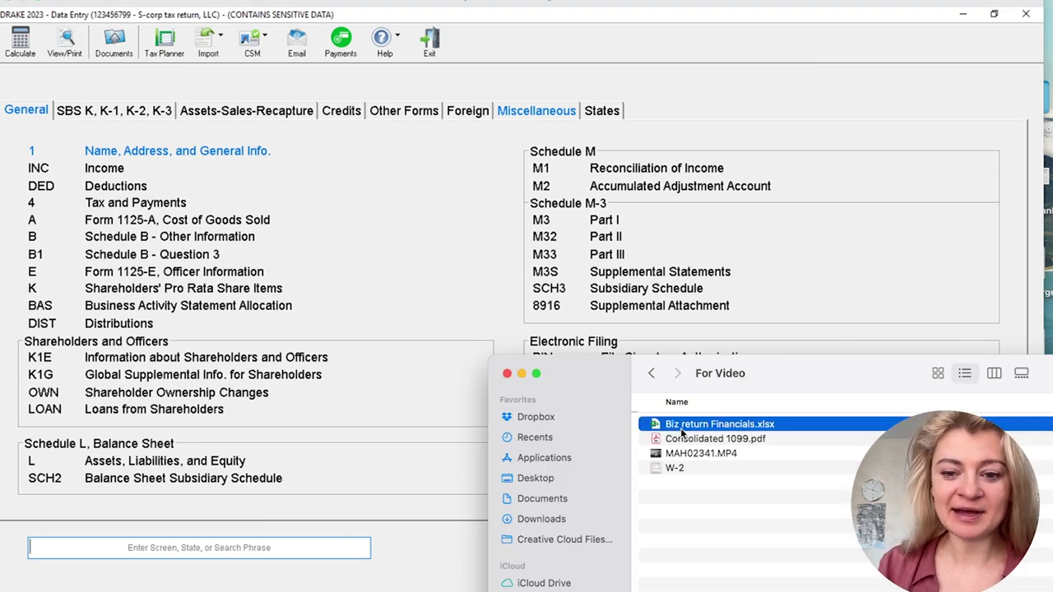
key("space")
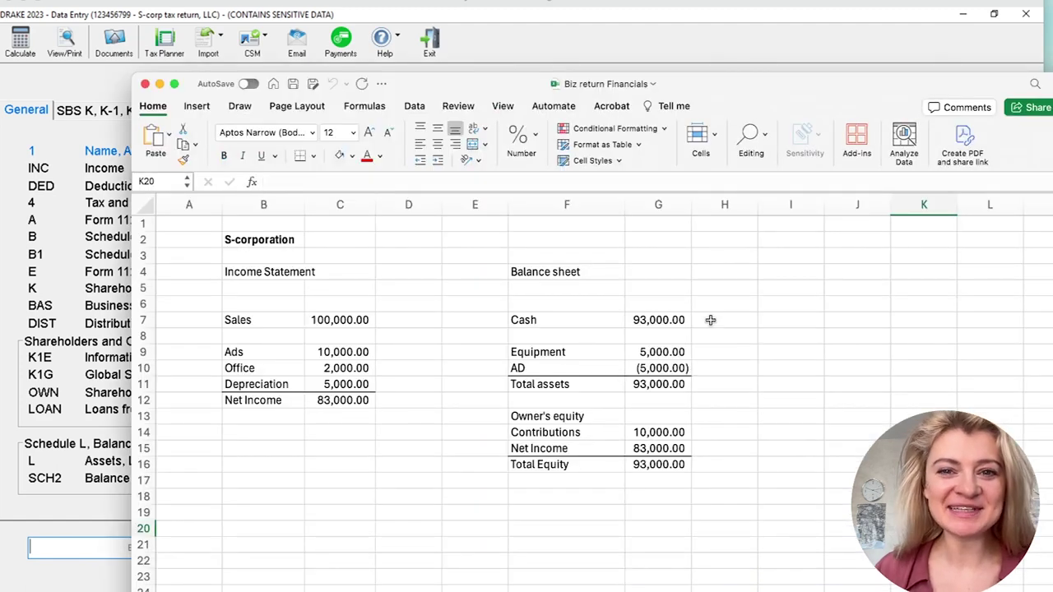
left_click(352, 318)
left_click_drag(346, 353, 345, 385)
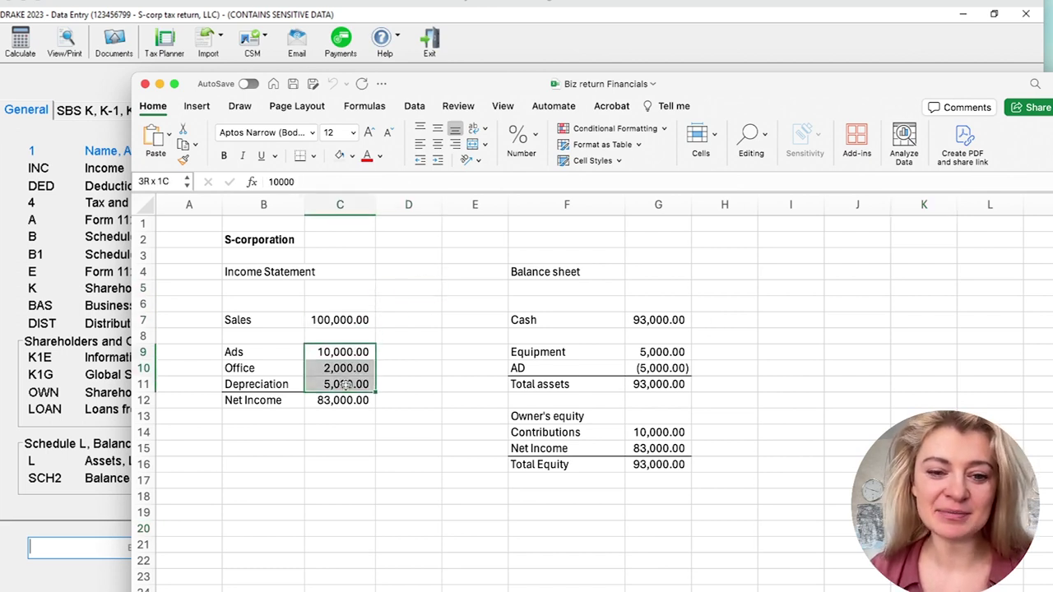
left_click(280, 387)
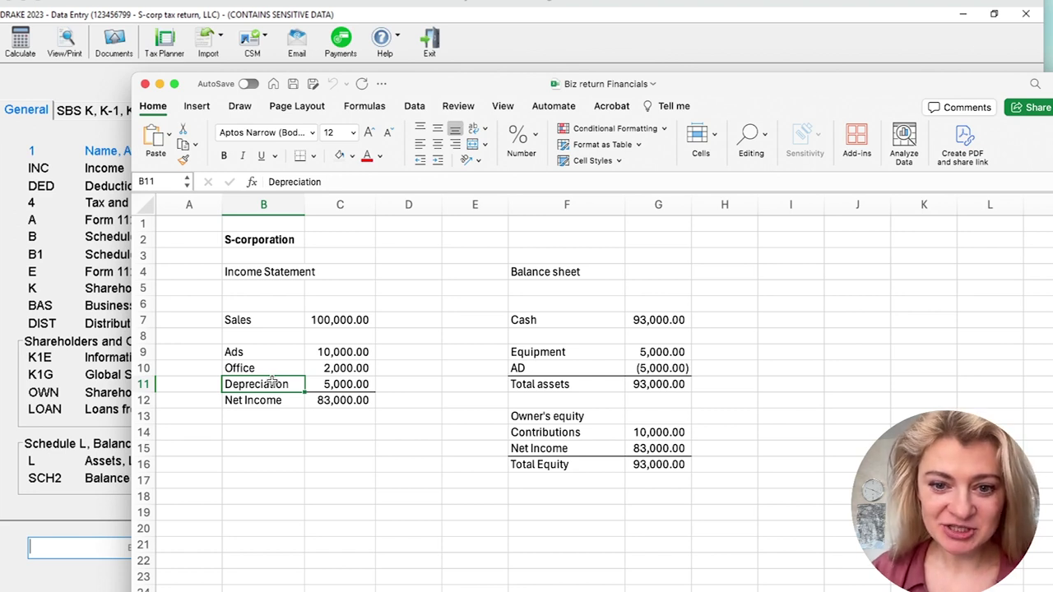
left_click(674, 367)
left_click(670, 350)
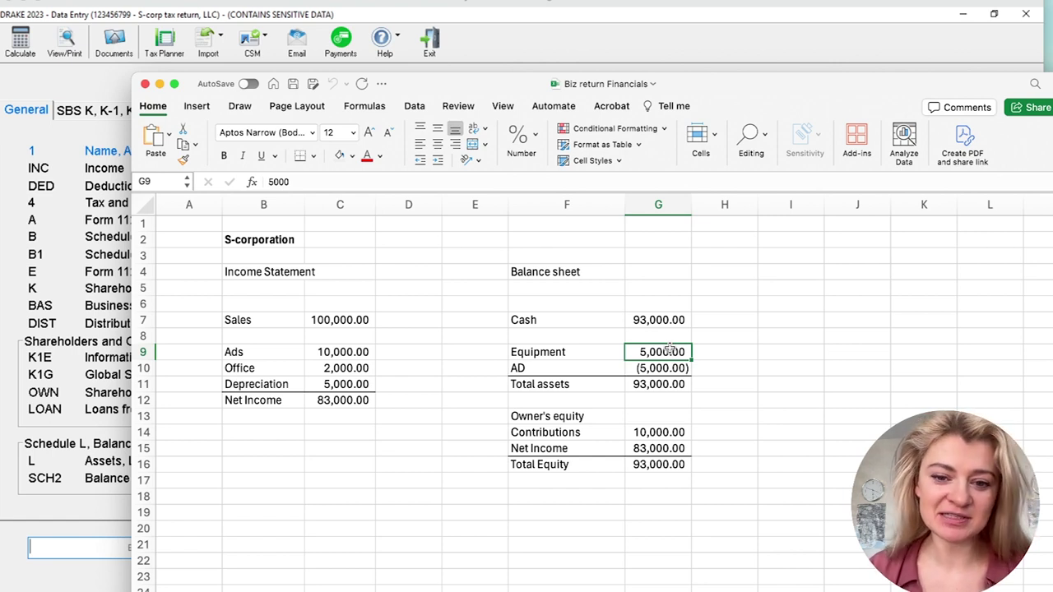
left_click_drag(571, 345, 659, 351)
left_click(770, 347)
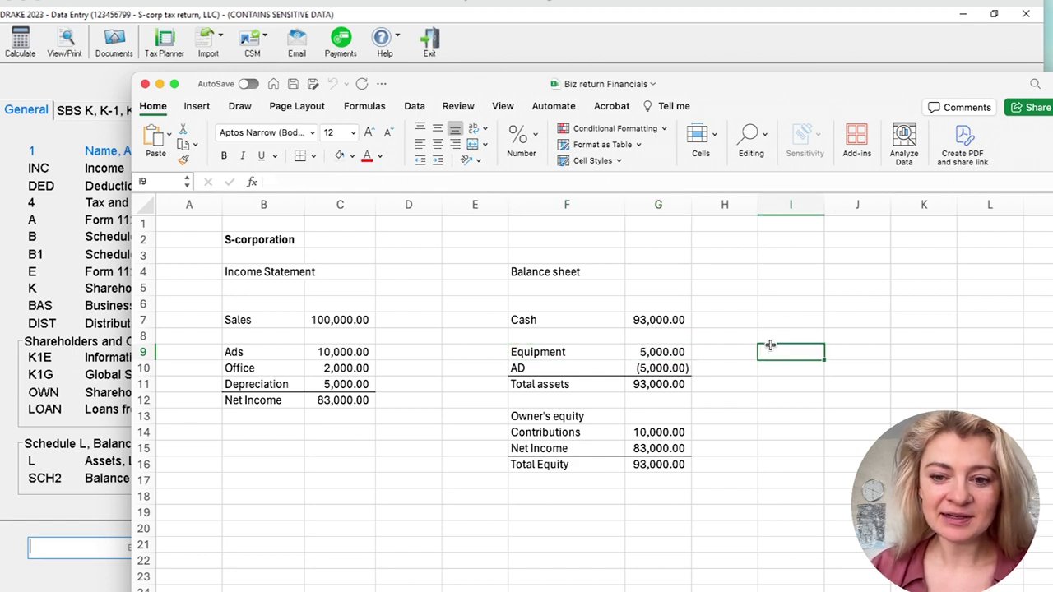
Add an Equipment line referencing the balance-sheet label, with a 5000 debit
type("=")
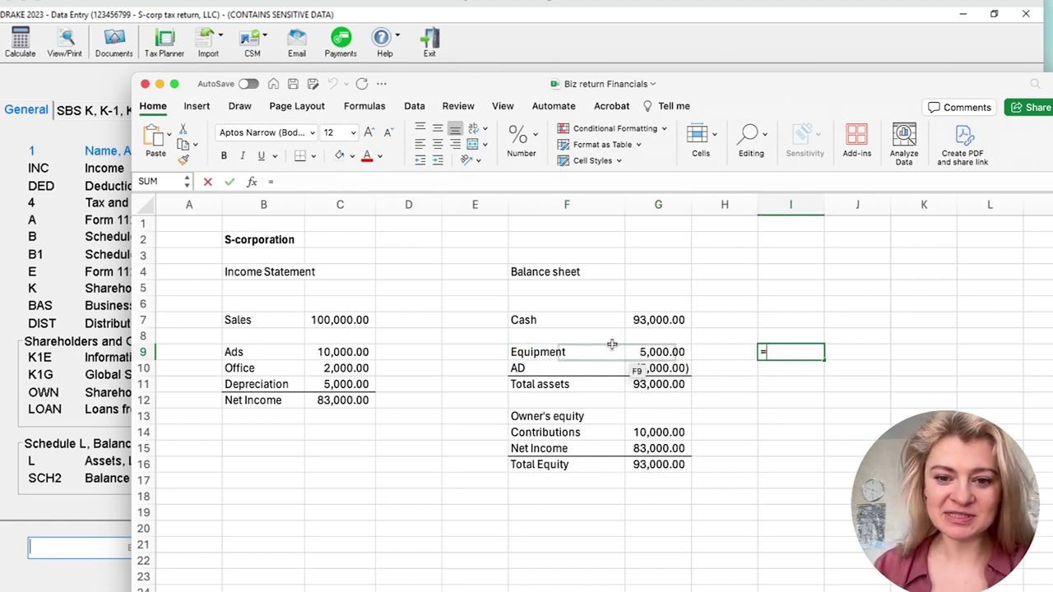
left_click(566, 352)
key("Return")
left_click(863, 351)
type("5000")
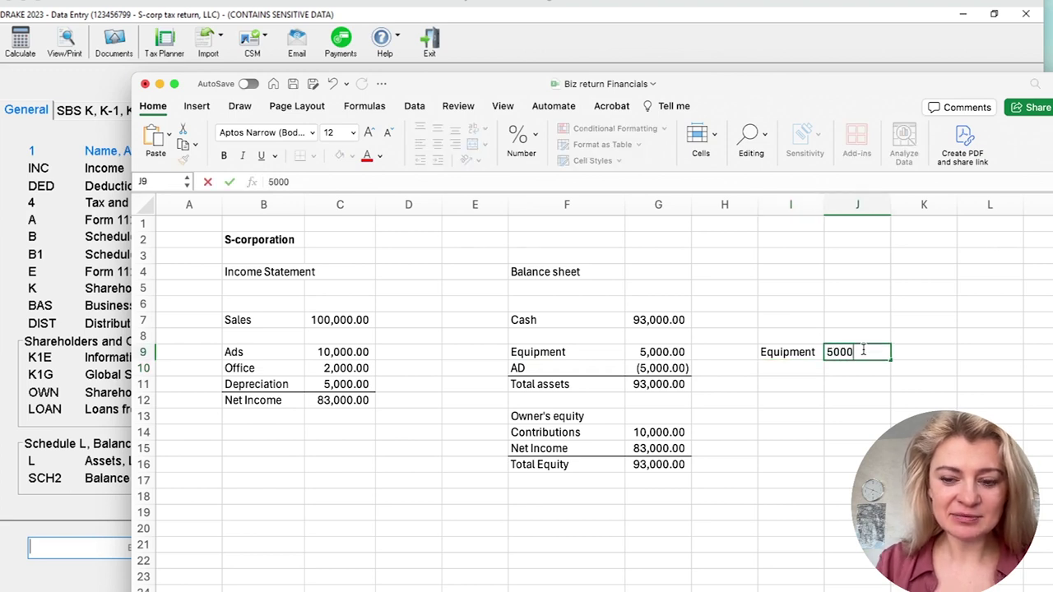
key("Return")
Add a CASH line whose credit equals the Equipment debit of 5000
left_click(802, 370)
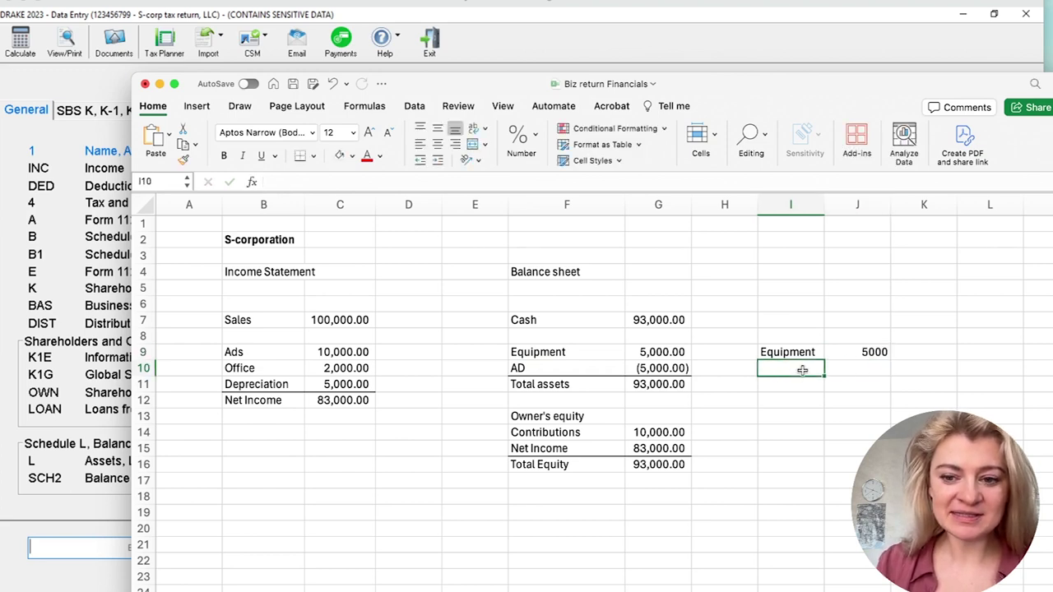
type("CASH")
left_click(904, 371)
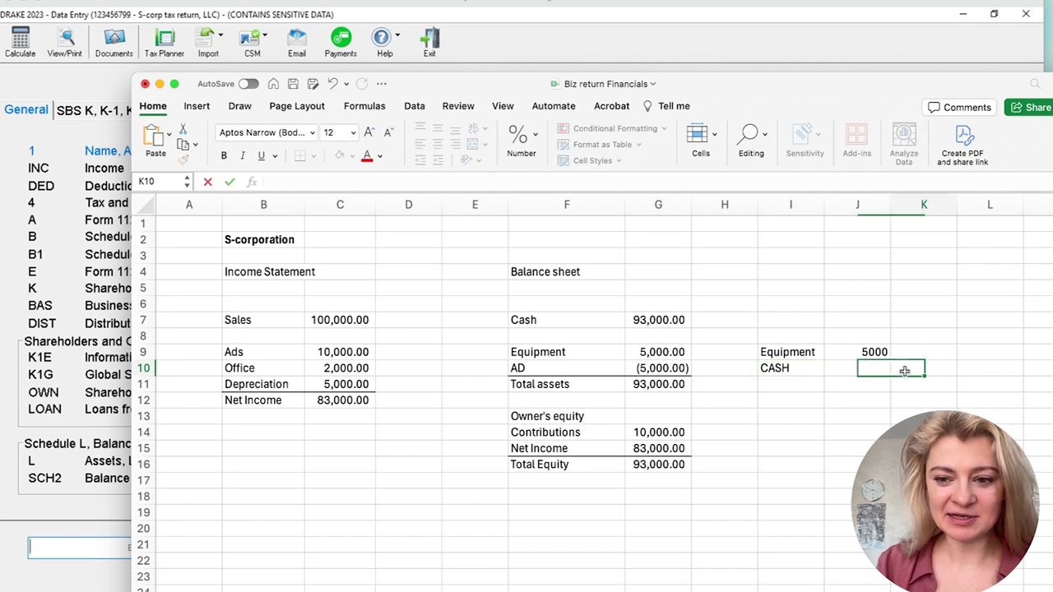
type("=")
left_click(873, 353)
key("Return")
Label the journal entry columns DR and CR
left_click(870, 321)
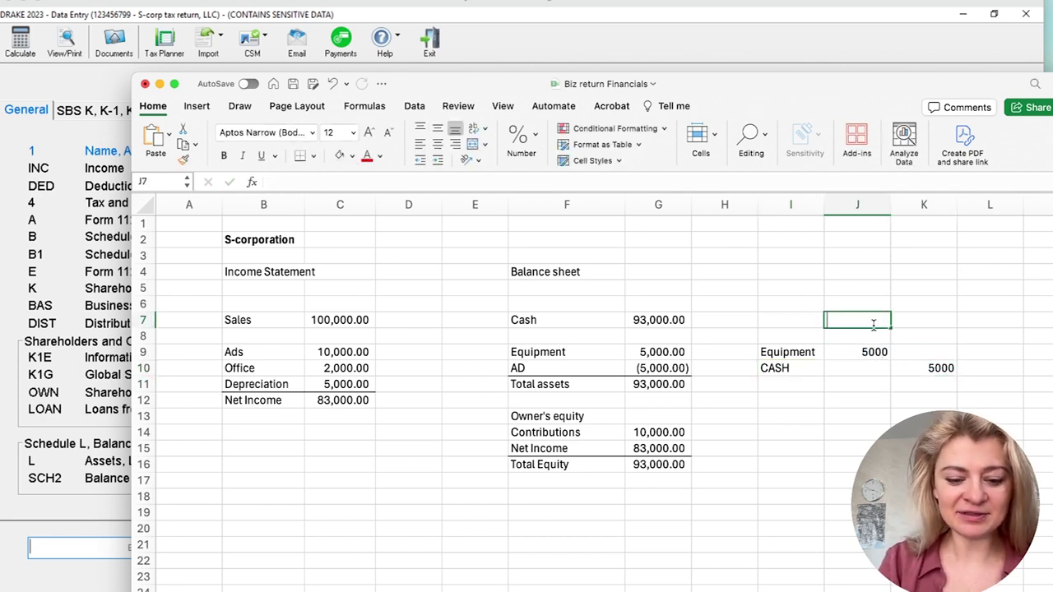
type("DR")
left_click(935, 320)
type("CT")
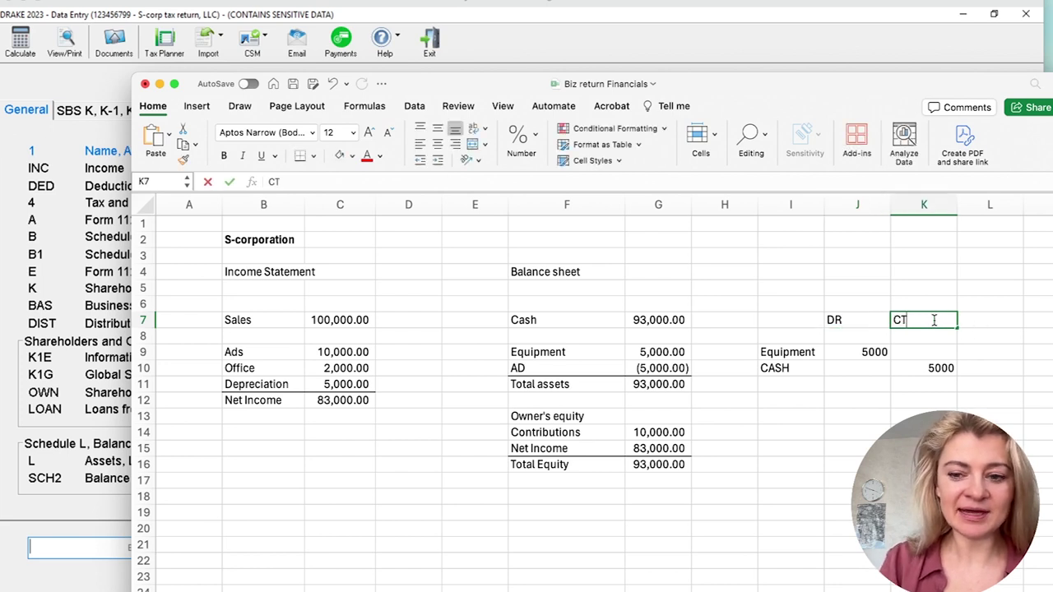
key("BackSpace")
type("R")
key("Return")
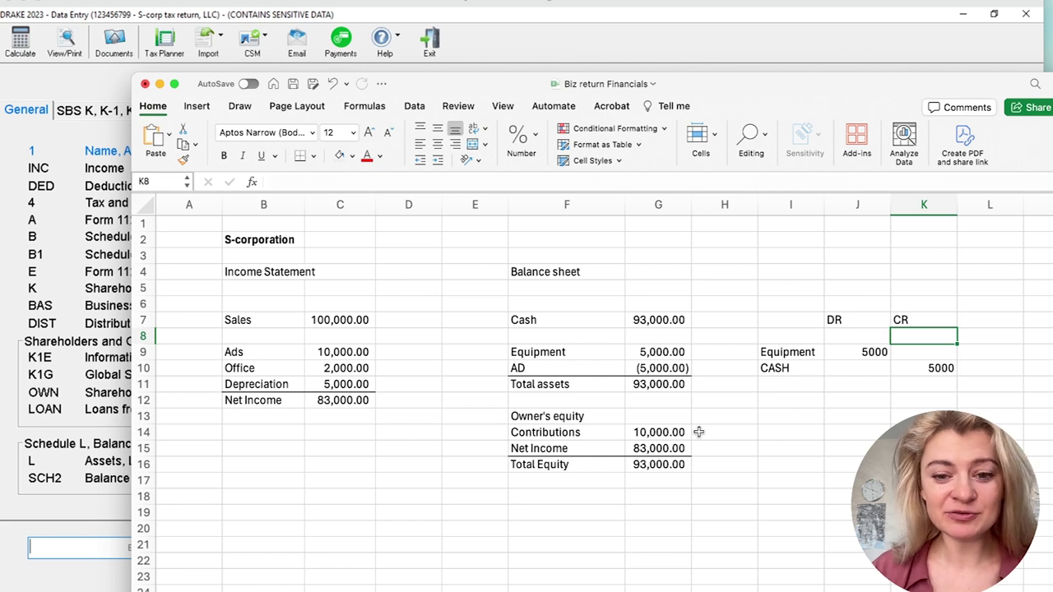
Highlight the Equipment and 10,000 Contributions lines for review, then return to Drake
left_click(582, 429)
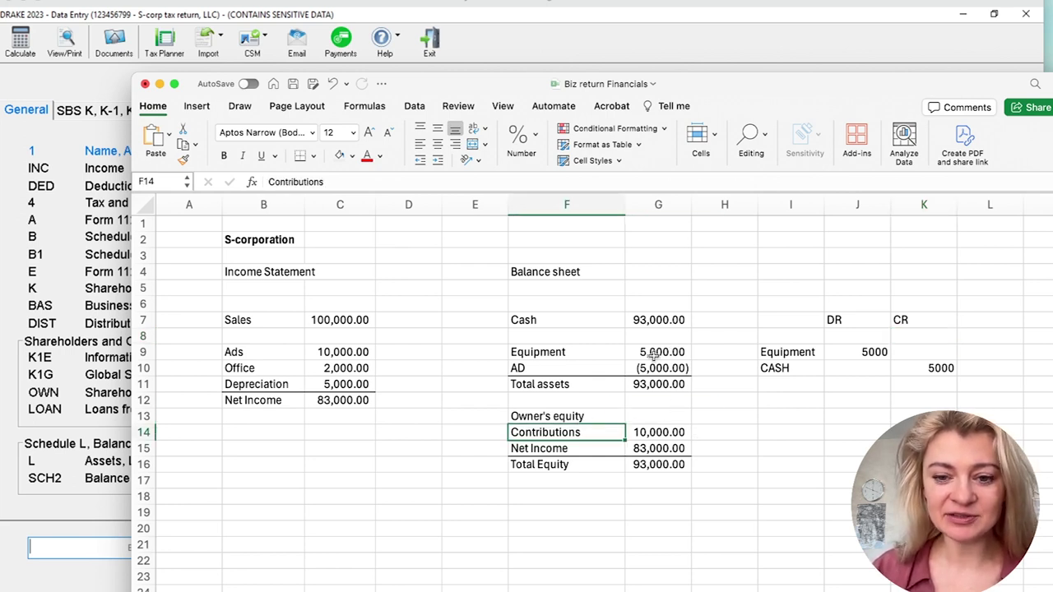
left_click_drag(673, 354, 555, 352)
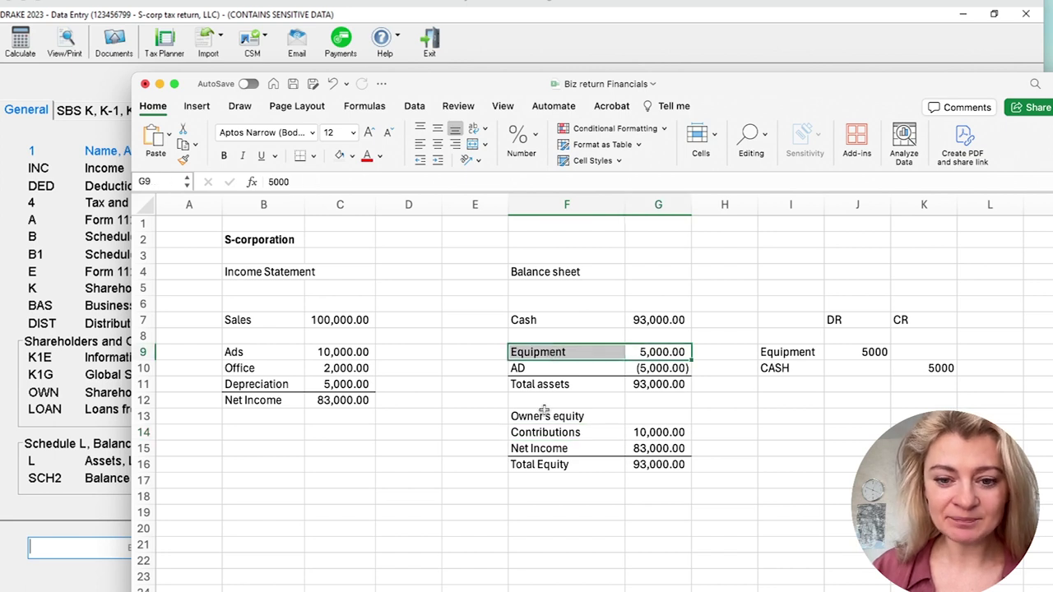
left_click_drag(582, 435, 653, 433)
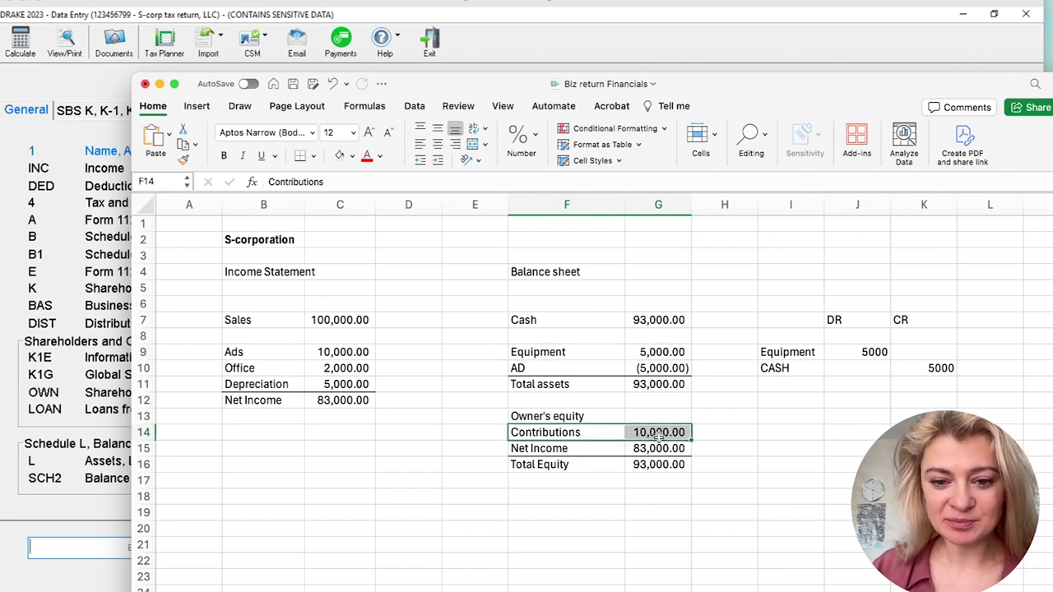
left_click(742, 426)
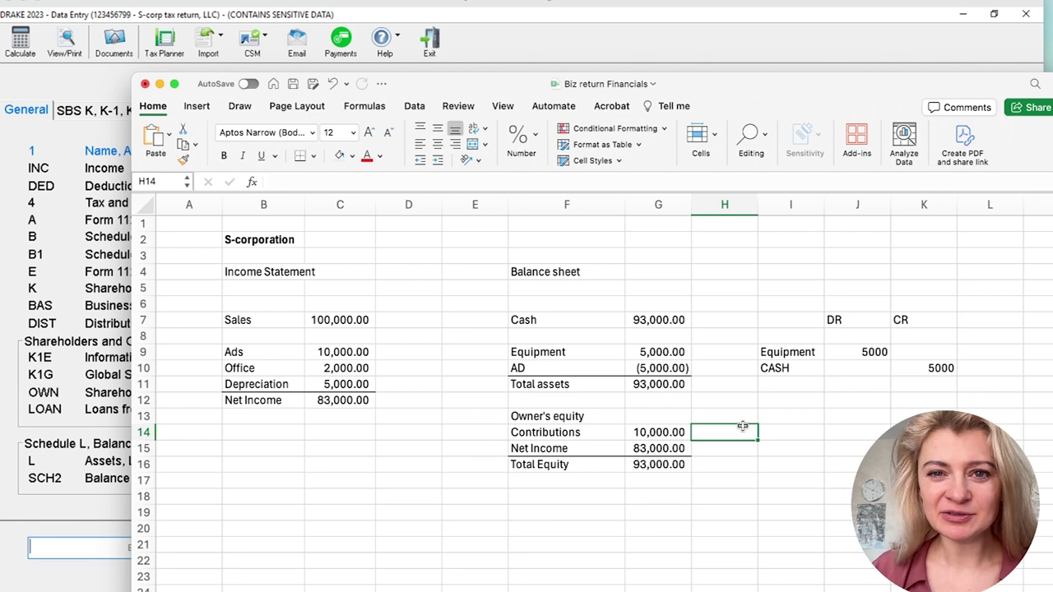
left_click(636, 16)
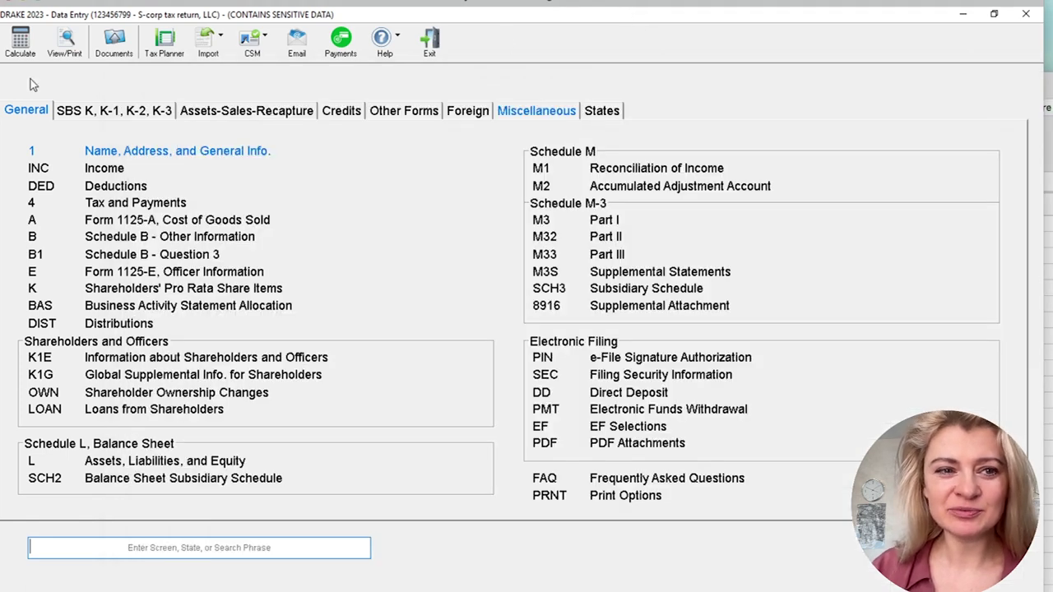
Calculate the return in View/Print and scroll through Form 1120S page 2
left_click(60, 43)
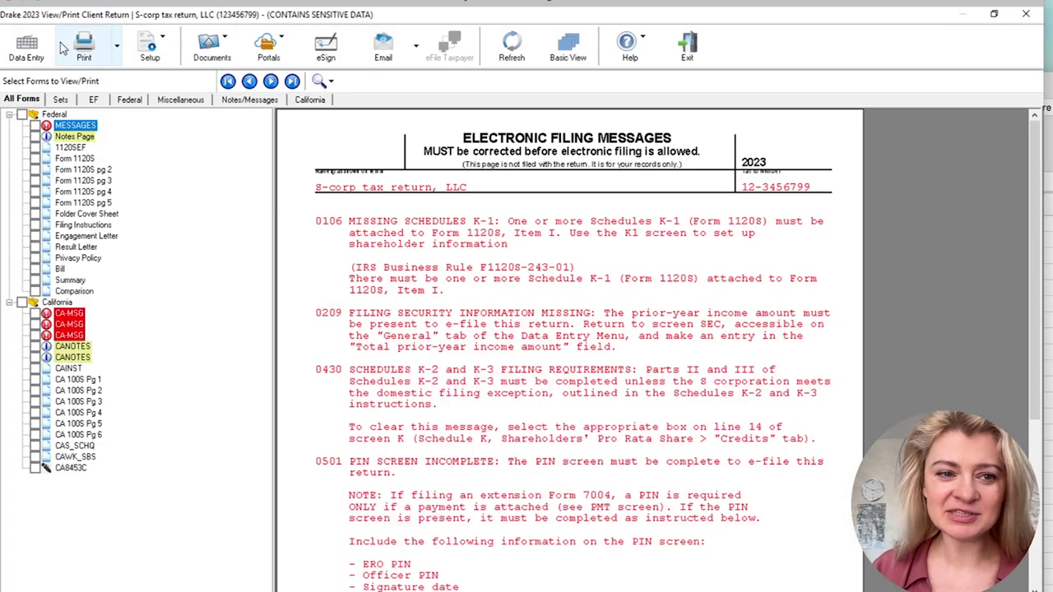
left_click(102, 158)
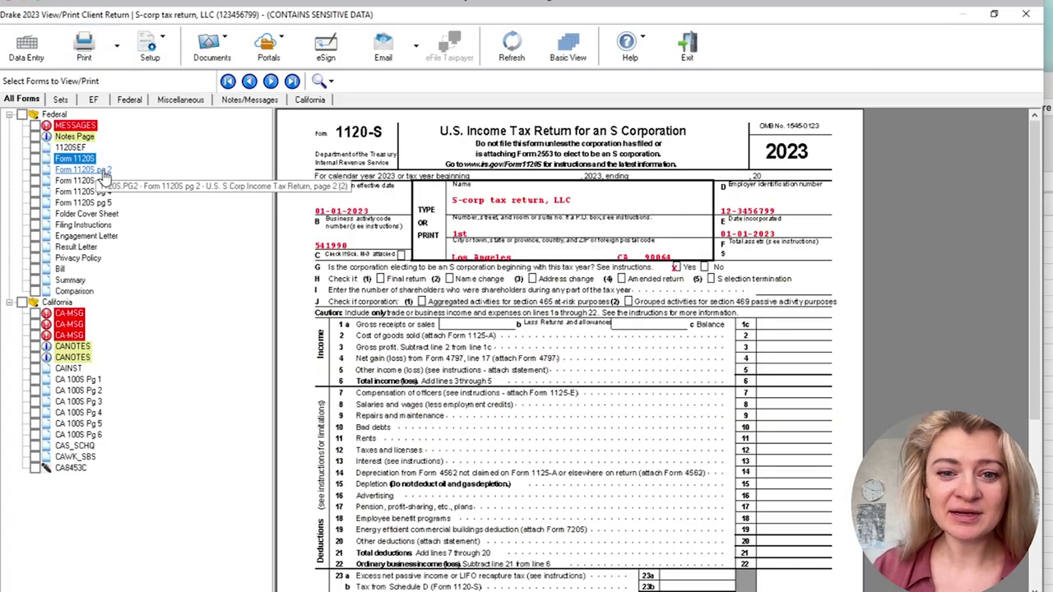
left_click(104, 170)
scroll(305, 349, "down", 3)
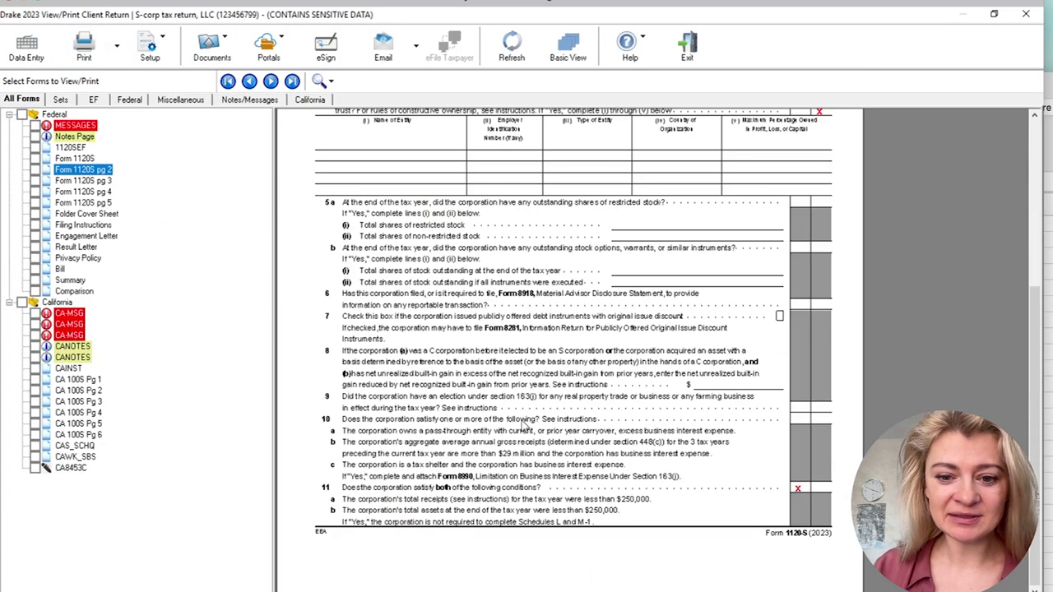
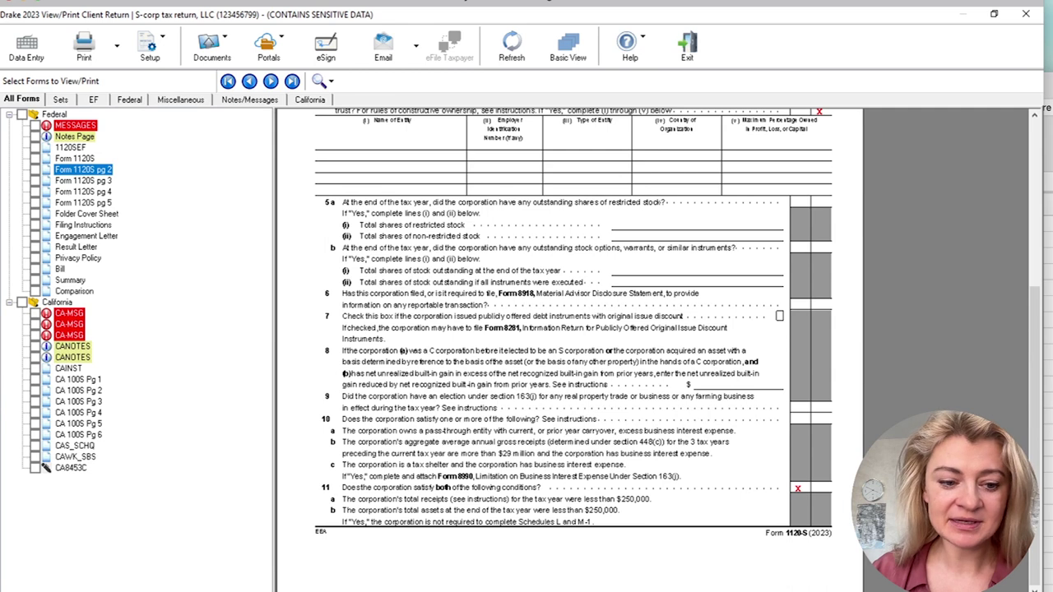
Preview the Biz return Financials workbook from Finder, then close the preview
key("super+Tab")
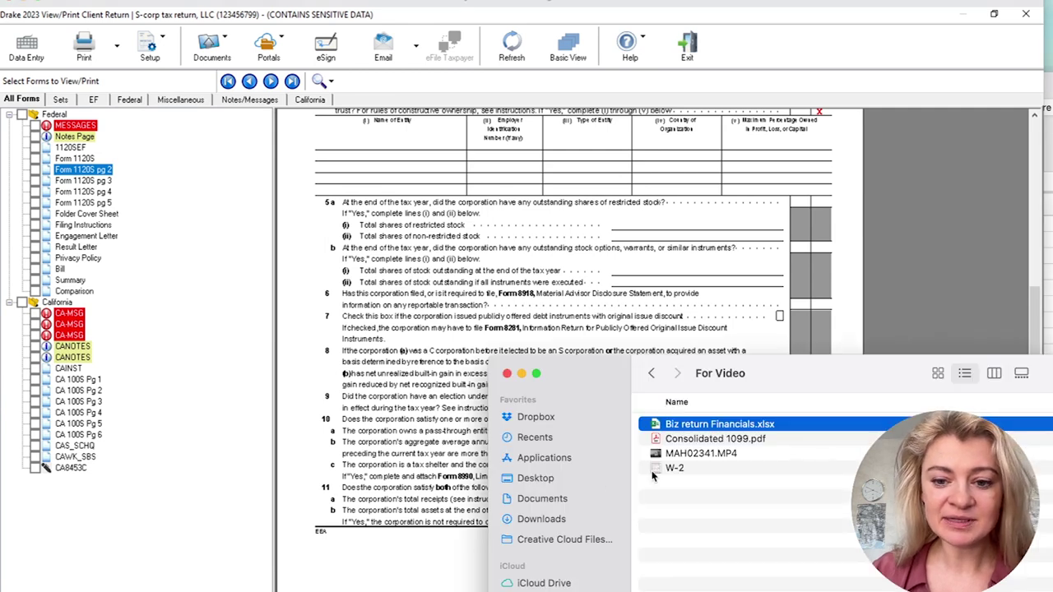
key("space")
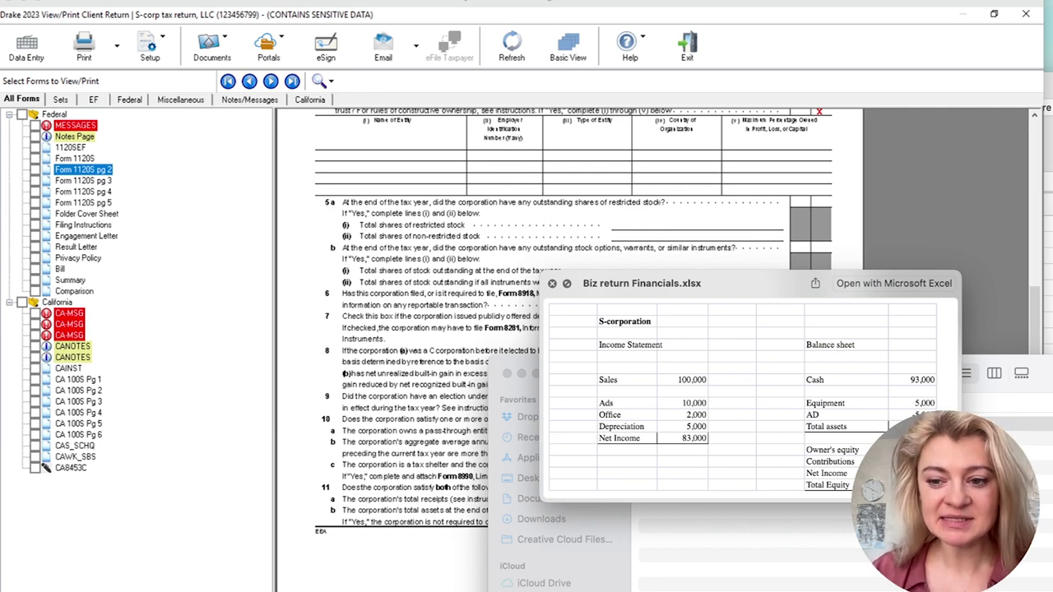
left_click(930, 236)
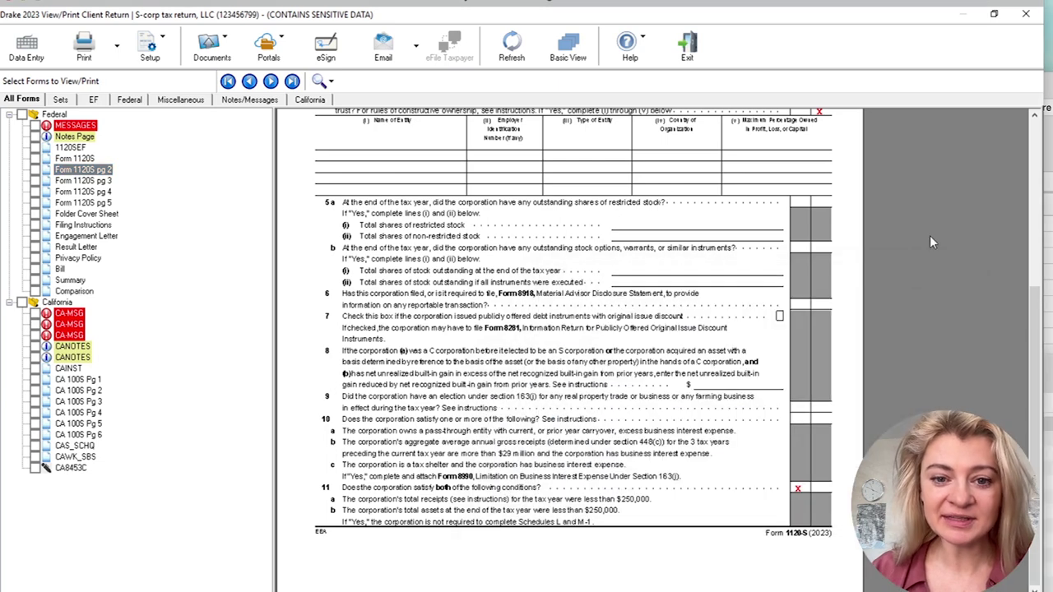
Review Form 1120S pages 5 and 4 with Schedules K and L, then return to Data Entry
left_click(99, 204)
left_click(98, 194)
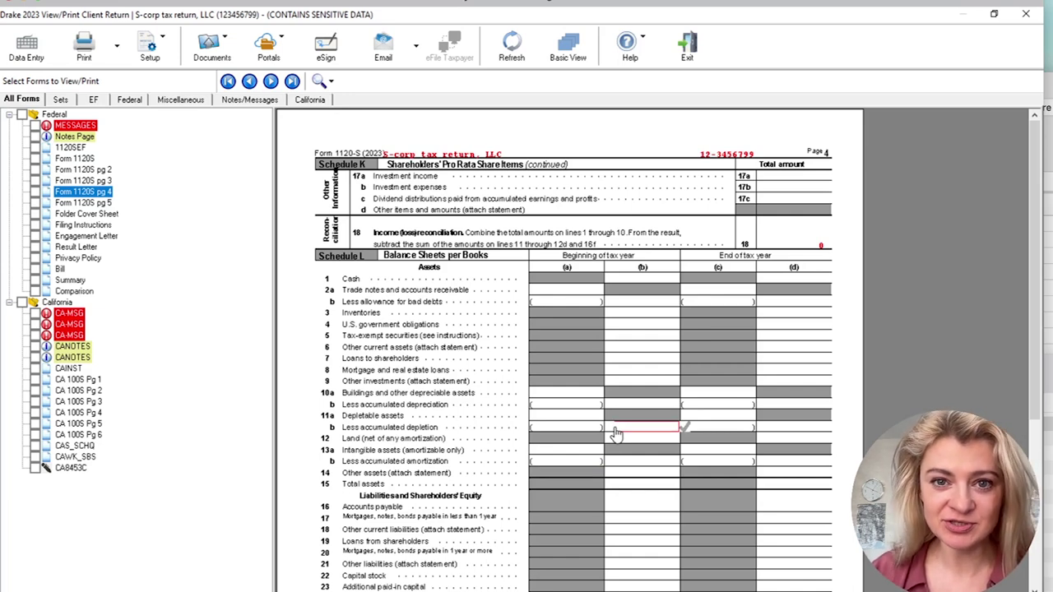
left_click(27, 50)
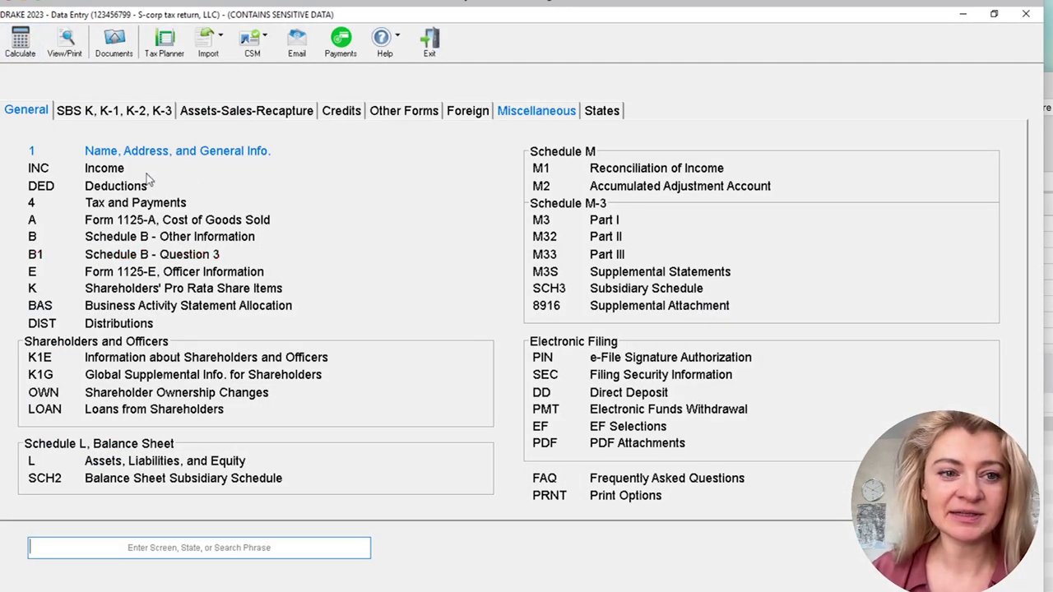
Enter 100000 gross receipts on INC line 1a, matching the Sales figure in cell C7
left_click(116, 171)
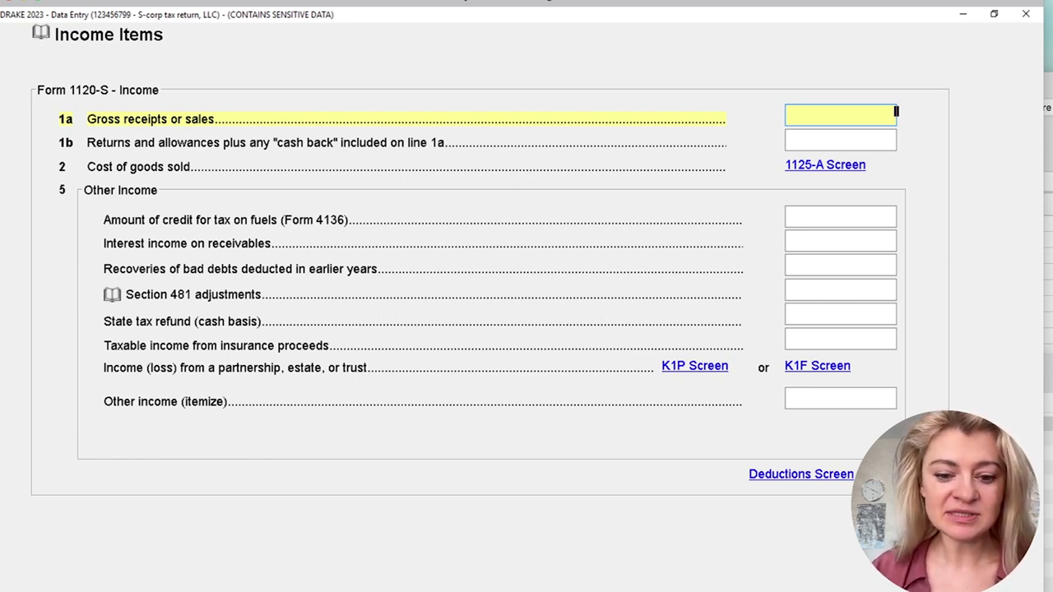
key("super+Tab")
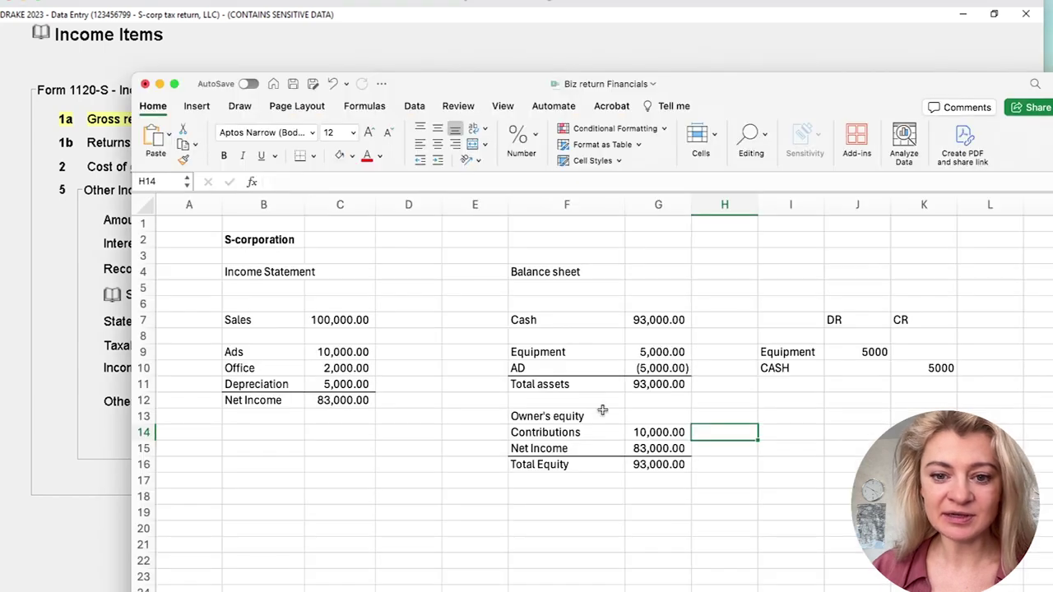
left_click(345, 320)
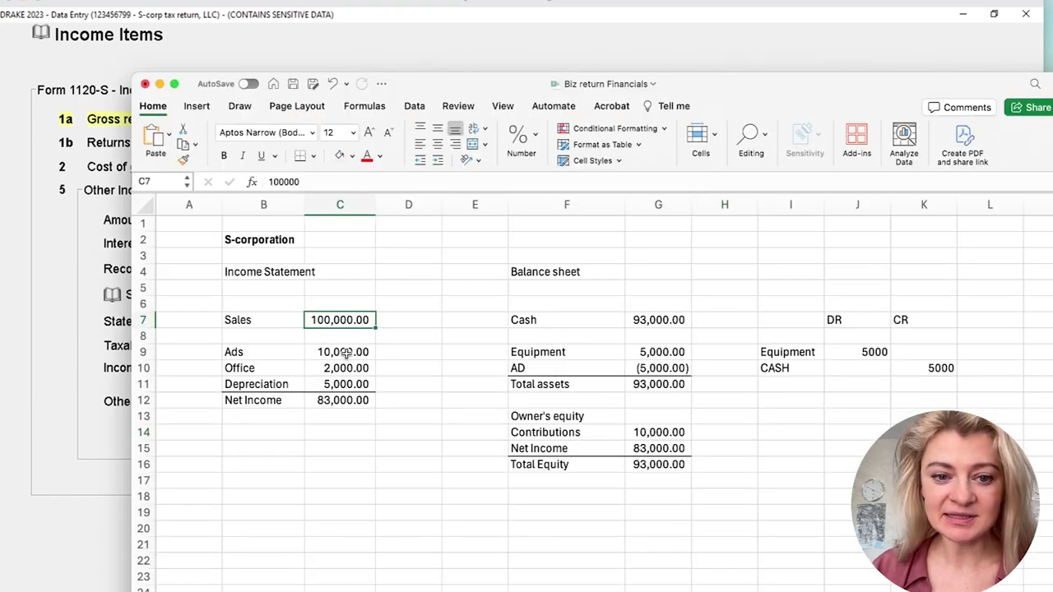
left_click(759, 47)
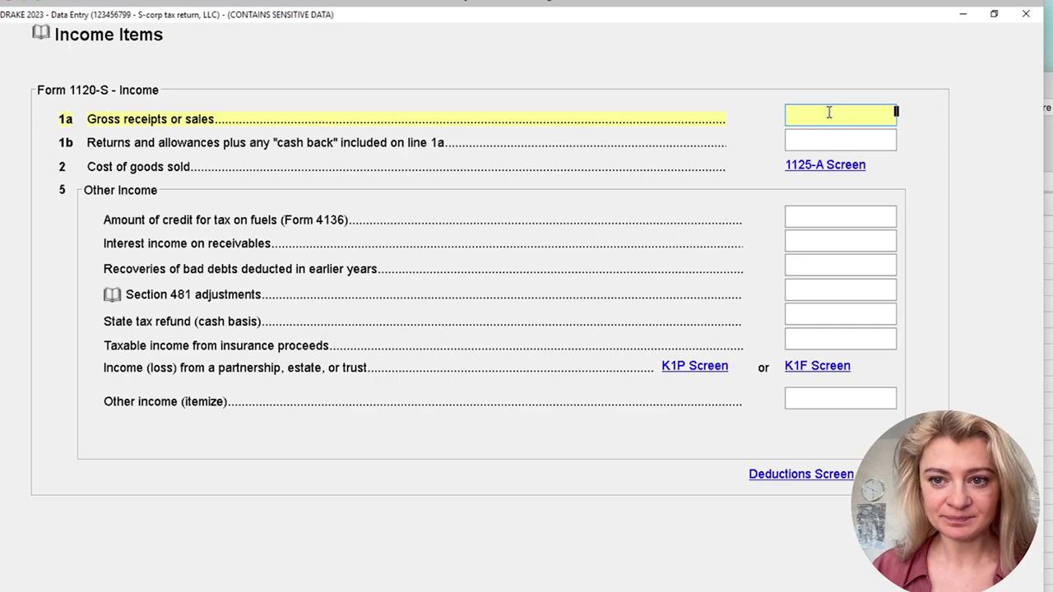
type("100000")
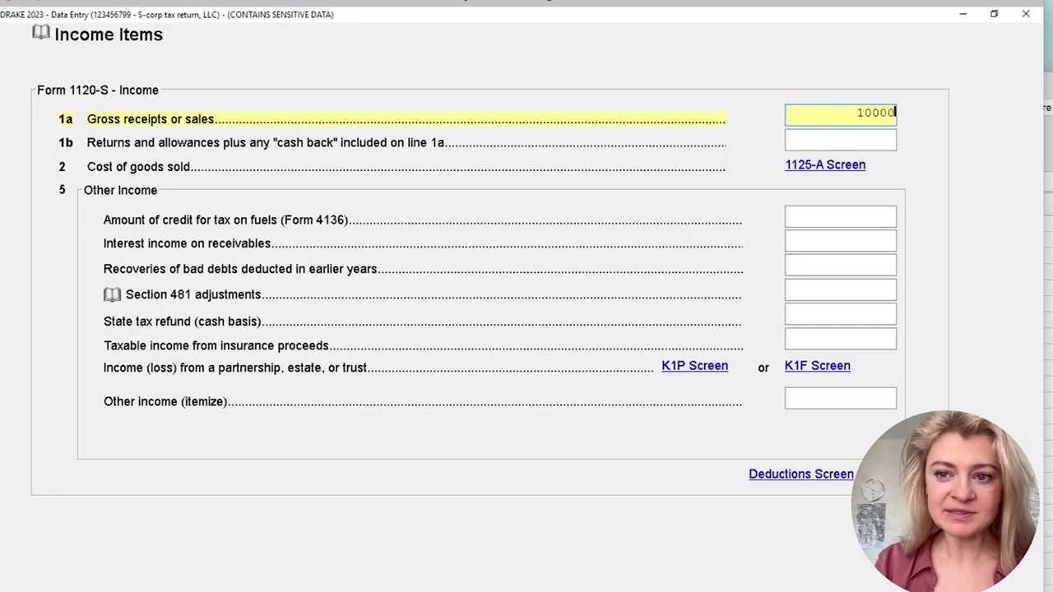
key("Return")
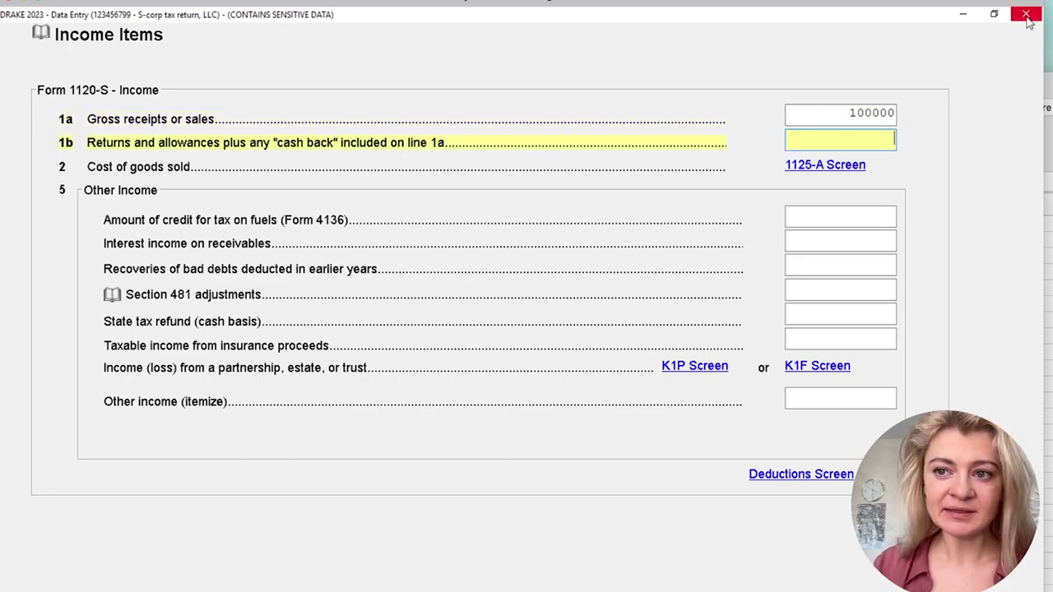
key("Escape")
On the DED screen, enter 10000 for Advertising and an office expense amount
left_click(116, 188)
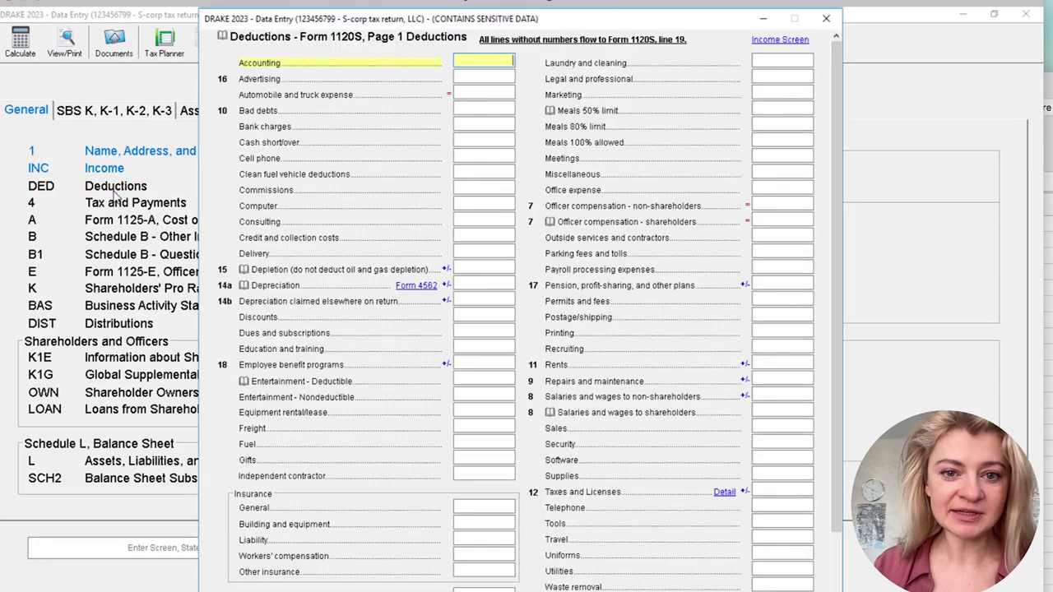
left_click(473, 77)
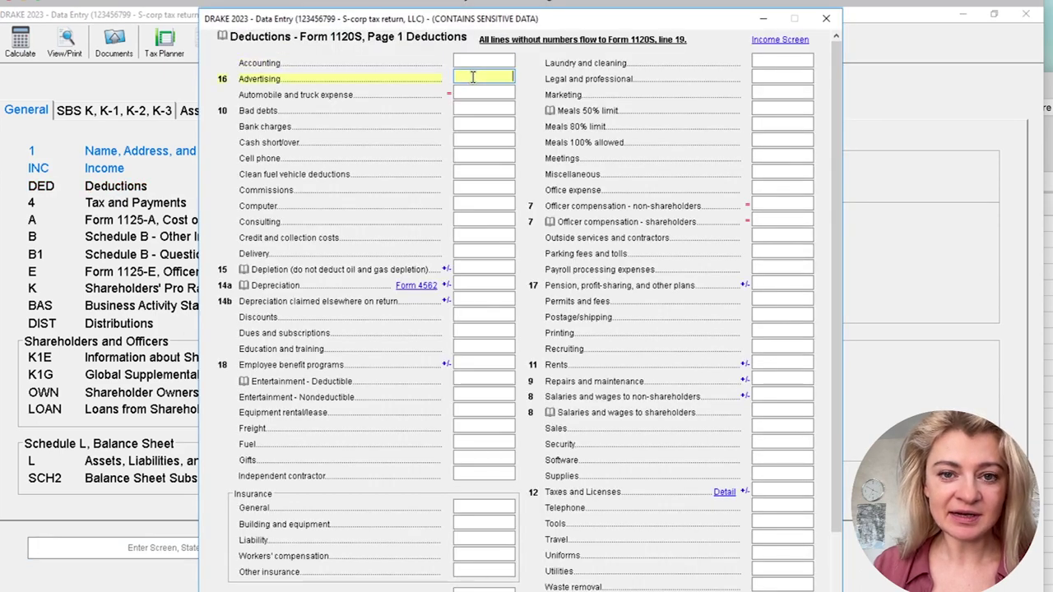
type("10000")
key("Return")
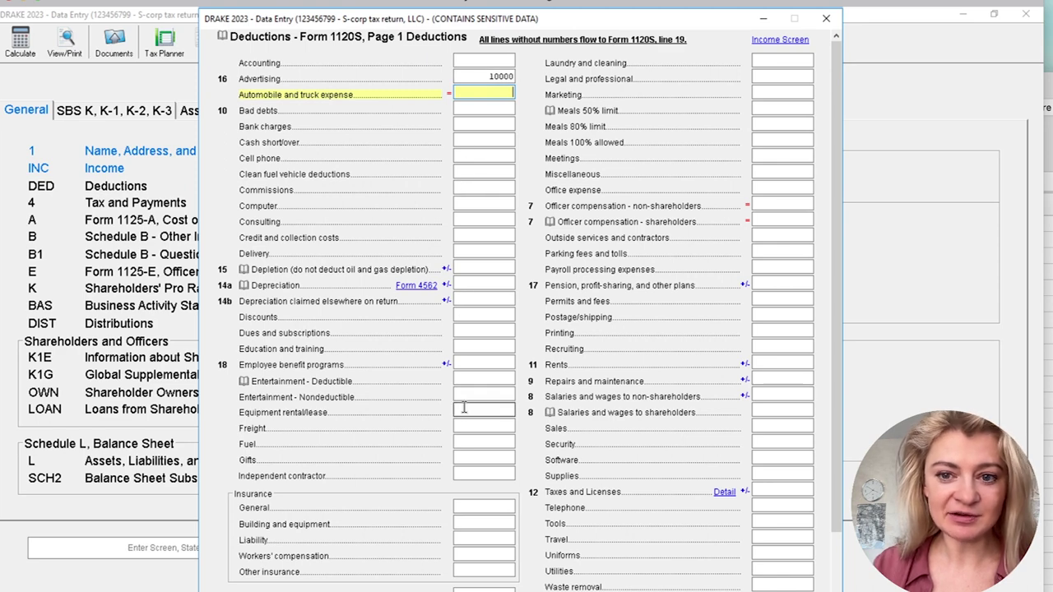
left_click(767, 187)
type("20000")
key("Return")
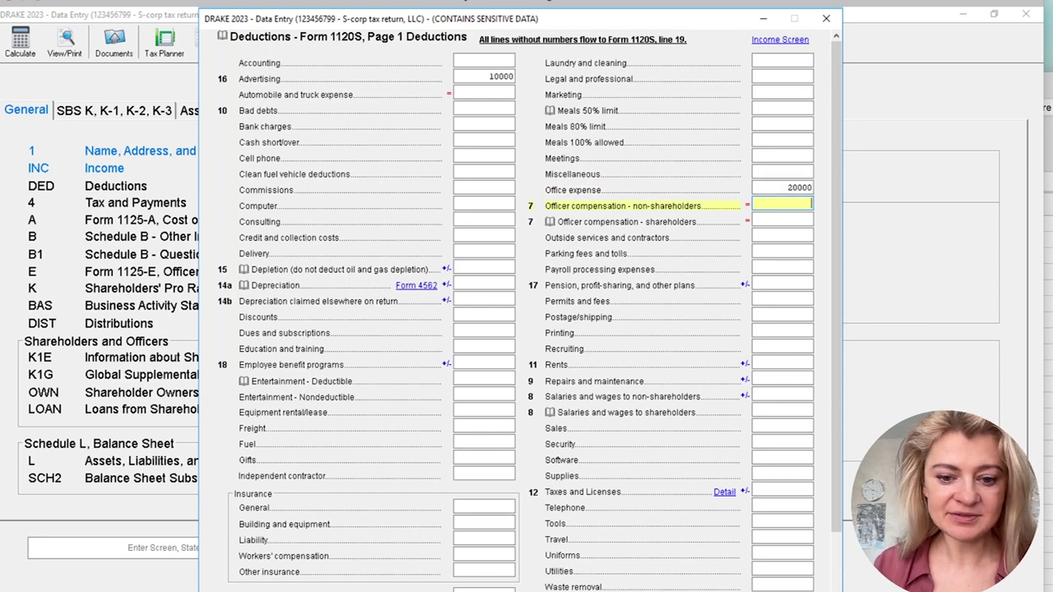
Check the Ads amount in the financials and correct Office expense to 2000
key("super+Tab")
left_click(351, 349)
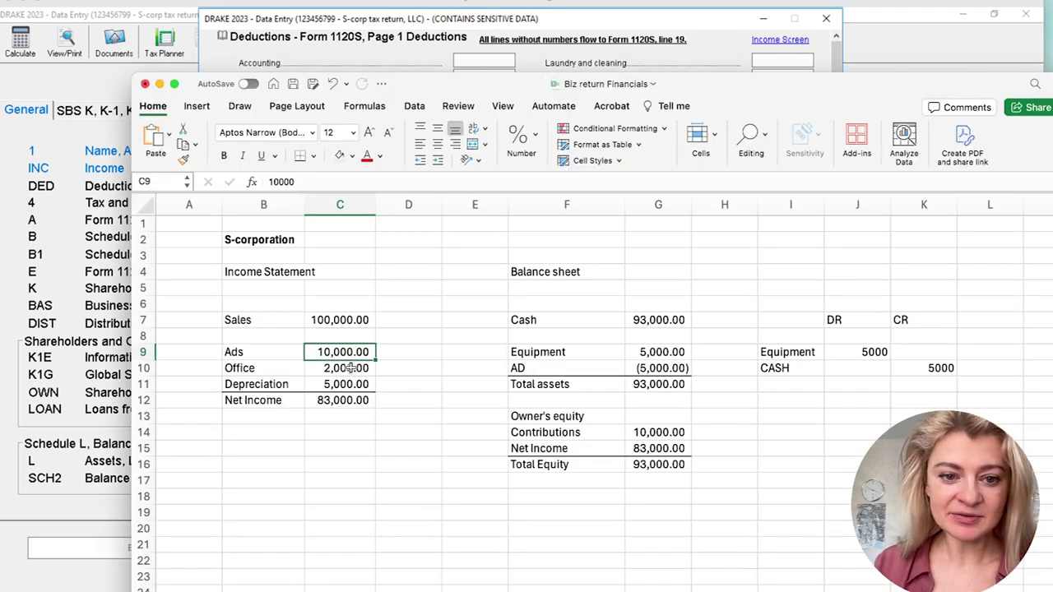
left_click_drag(725, 105, 795, 162)
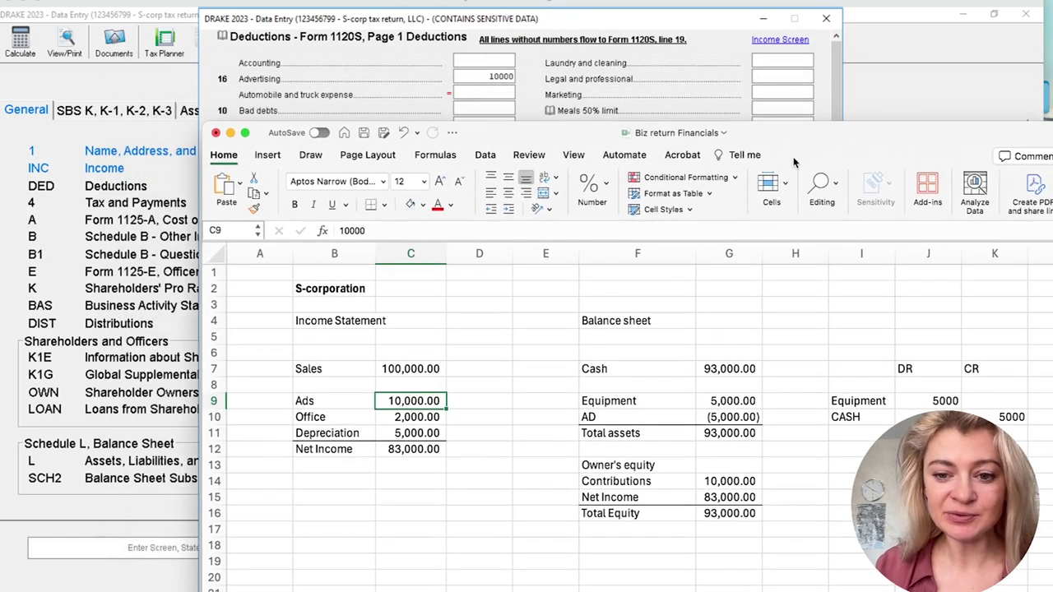
left_click(774, 105)
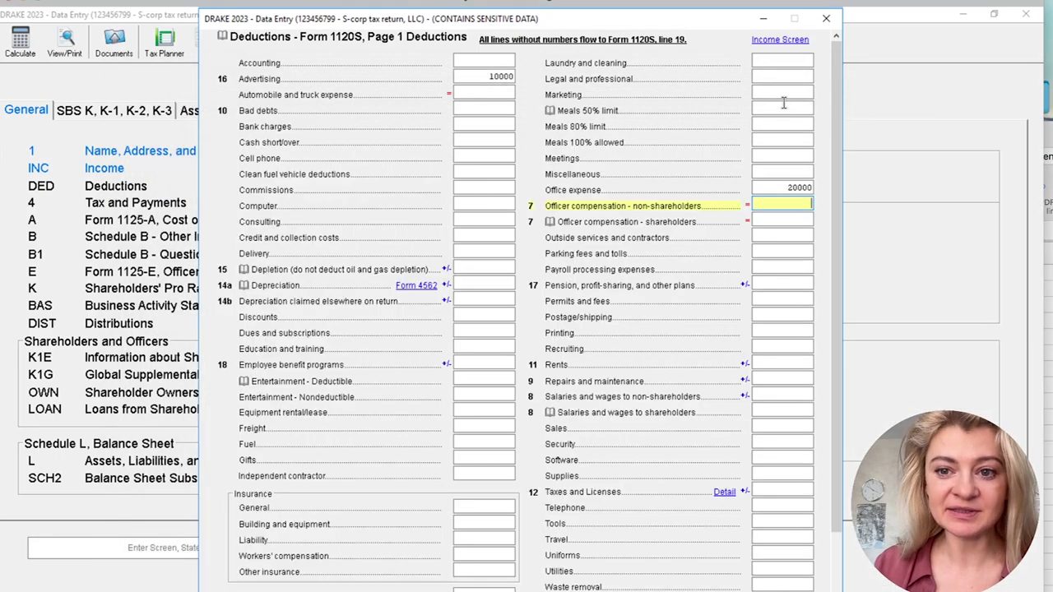
left_click(796, 190)
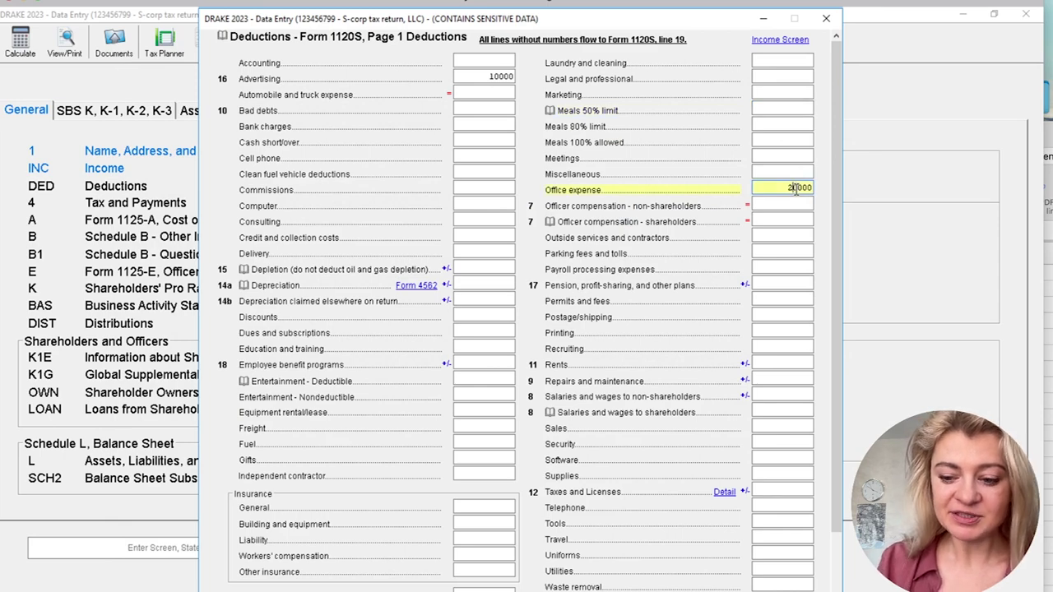
key("Tab")
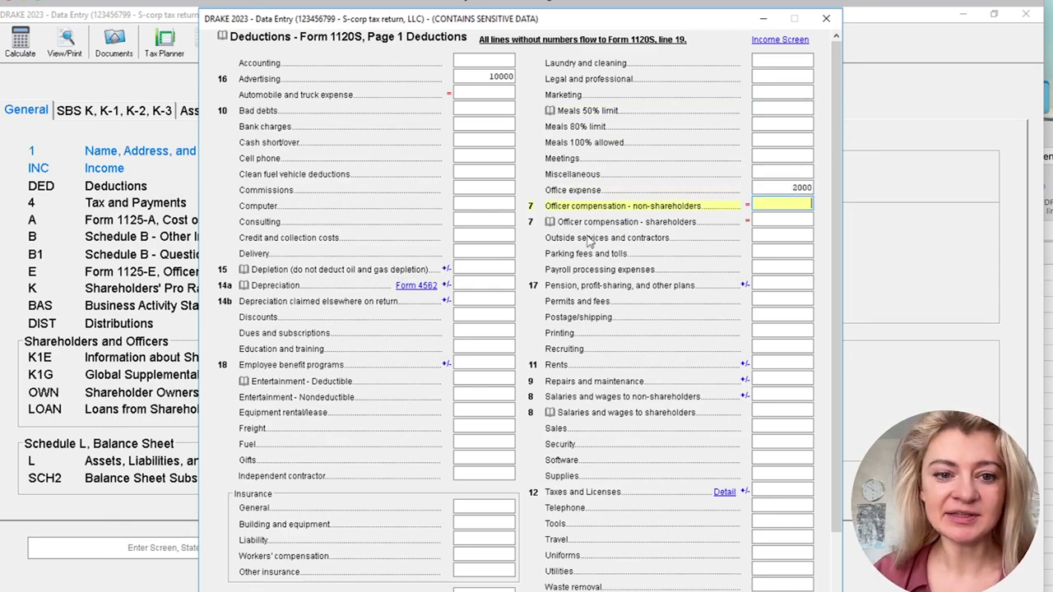
Leave Depreciation line 14a blank and close the Deductions screen
left_click(469, 285)
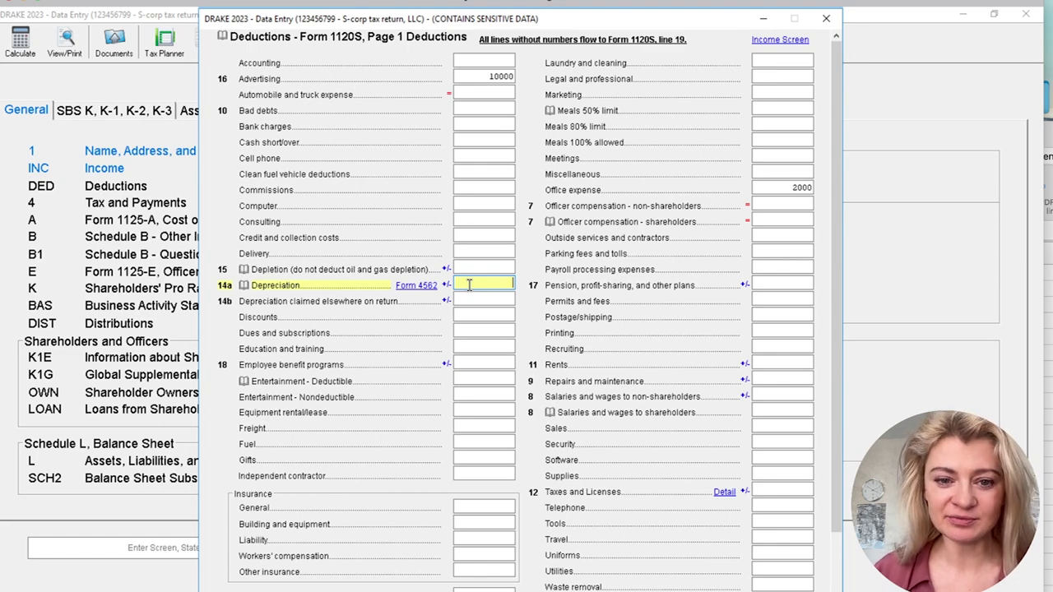
type("0")
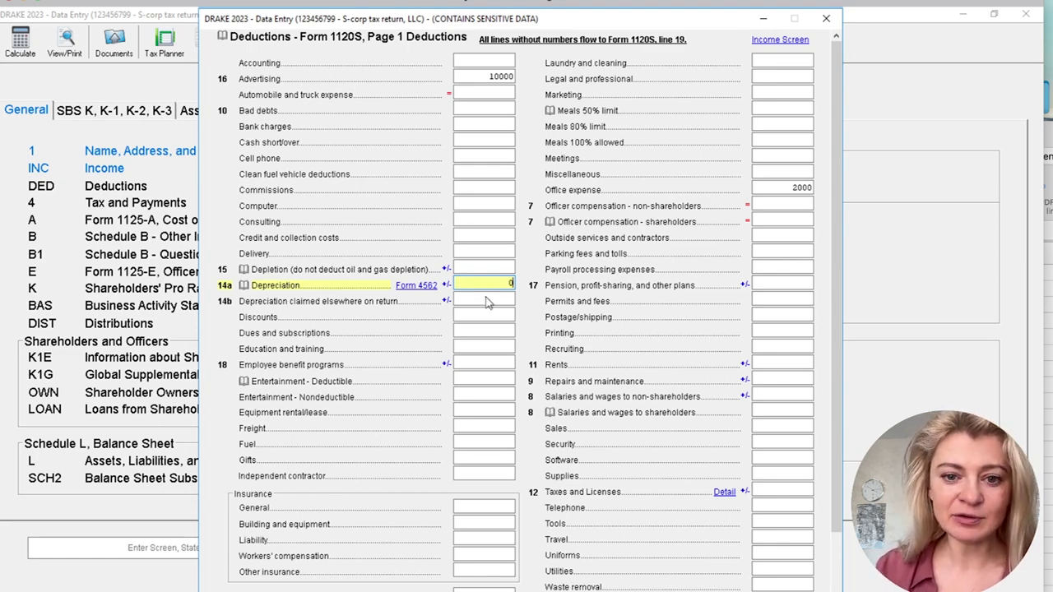
left_click(486, 301)
left_click(509, 283)
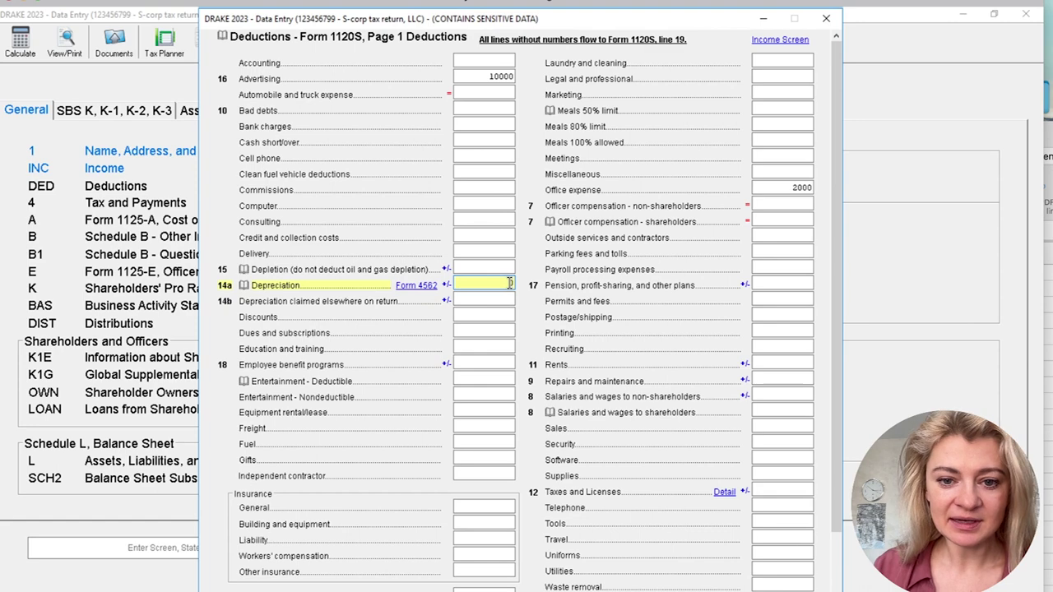
left_click(511, 303)
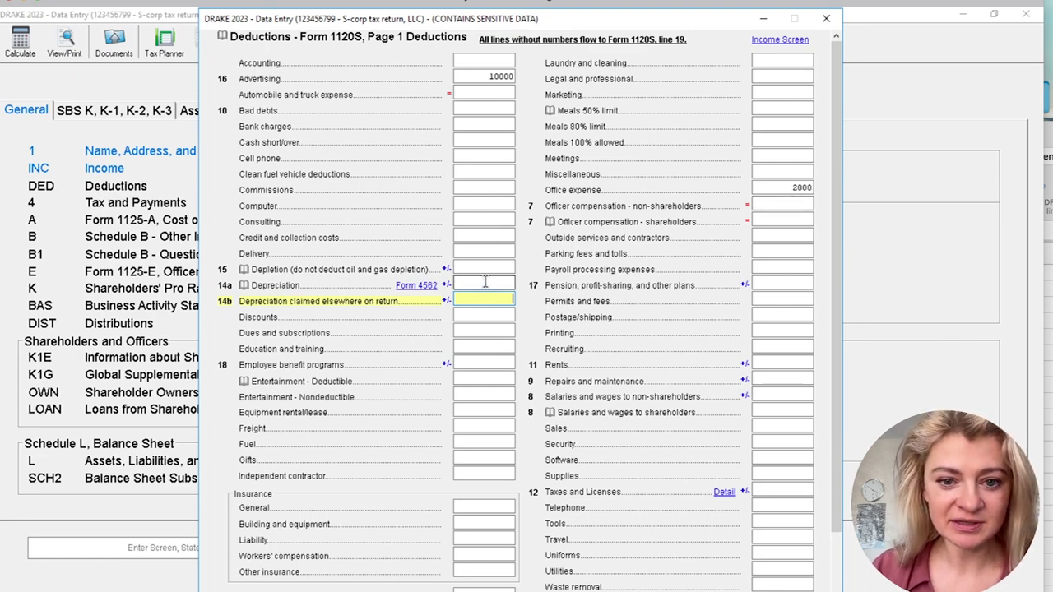
left_click(486, 282)
key("Tab")
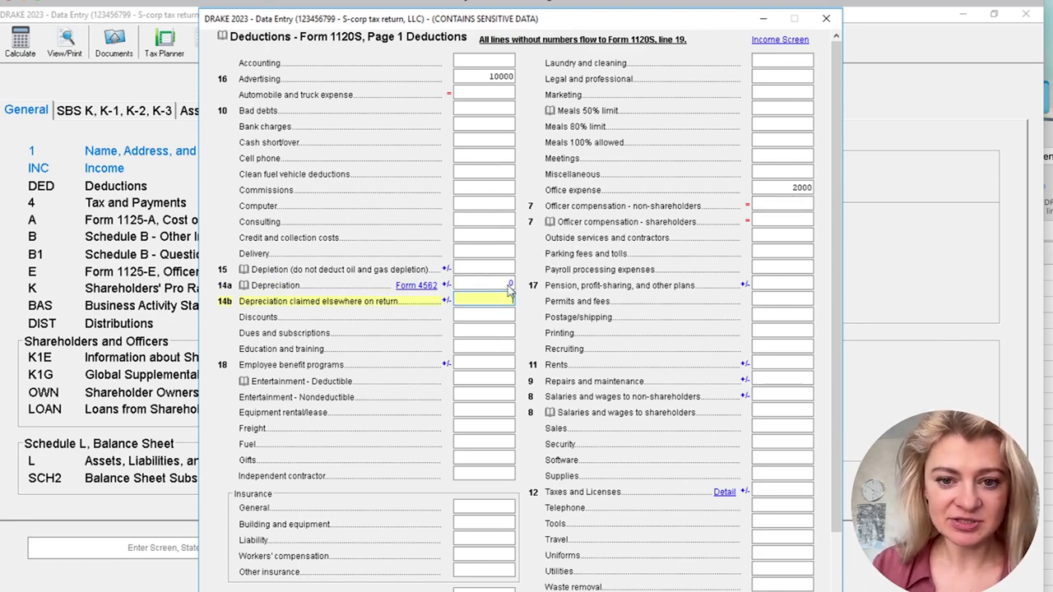
key("shift+Tab")
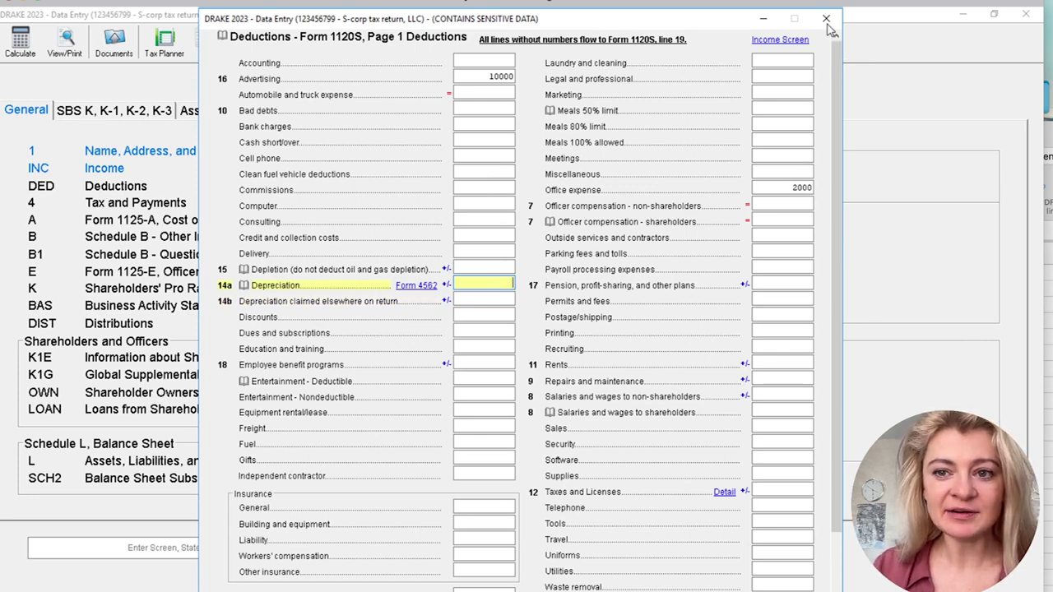
left_click(826, 19)
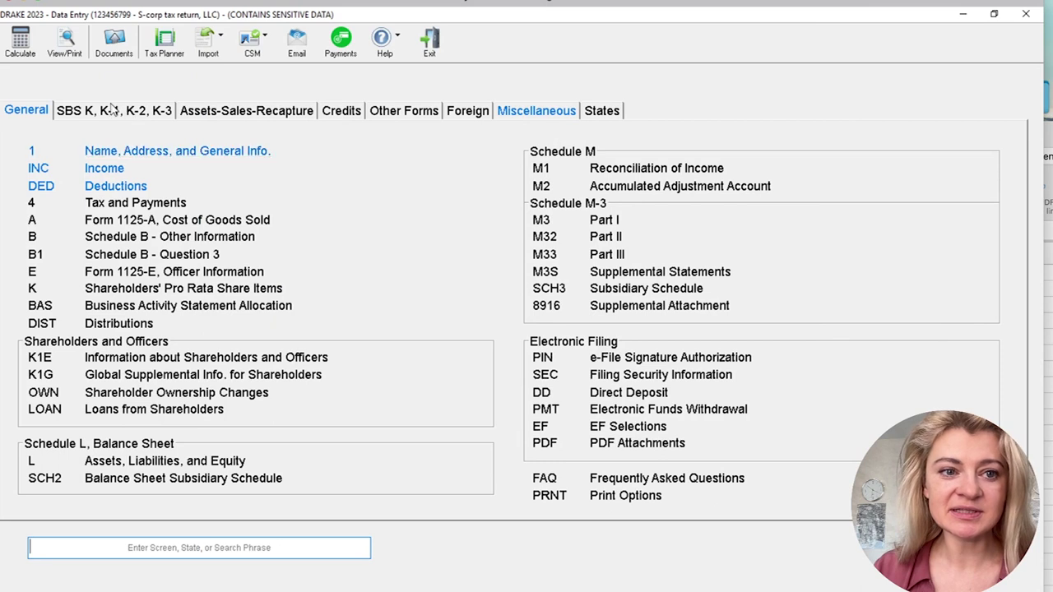
Add an asset described '2023 EQUIPMENT' in the 4562 depreciation grid
left_click(233, 113)
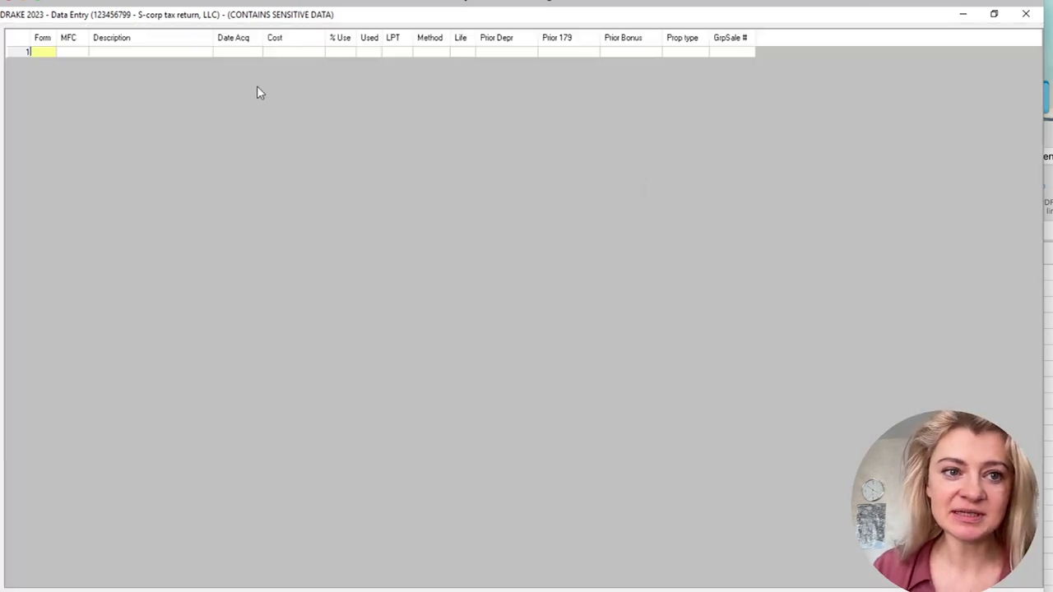
left_click(180, 51)
type("2023 eQUIPMENT")
left_click(114, 53)
key("BackSpace")
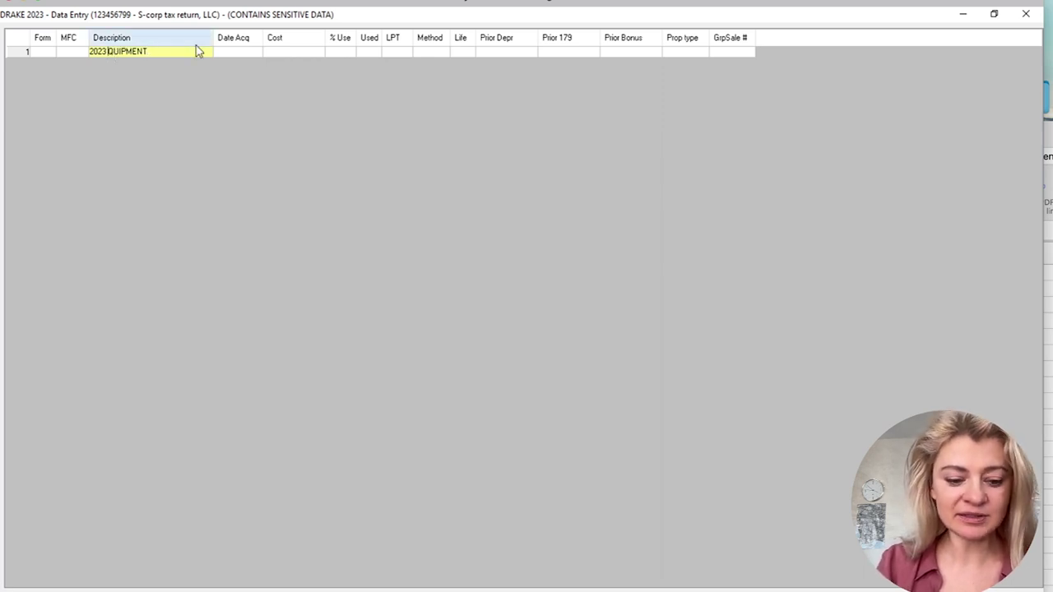
type("E")
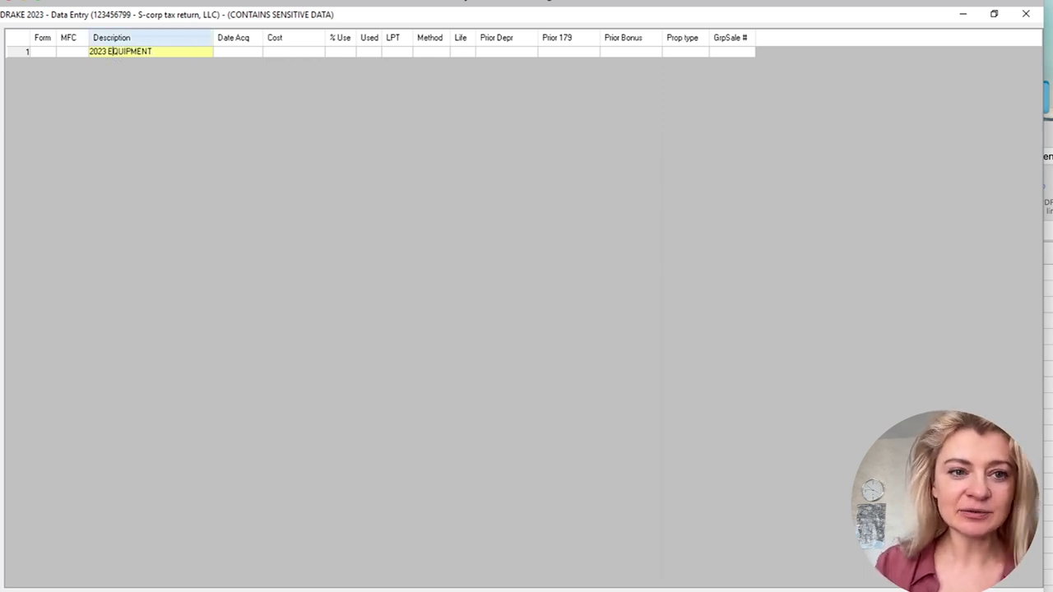
Set the equipment's acquisition date to 12-31-2023, fixing the mistyped day
left_click(240, 53)
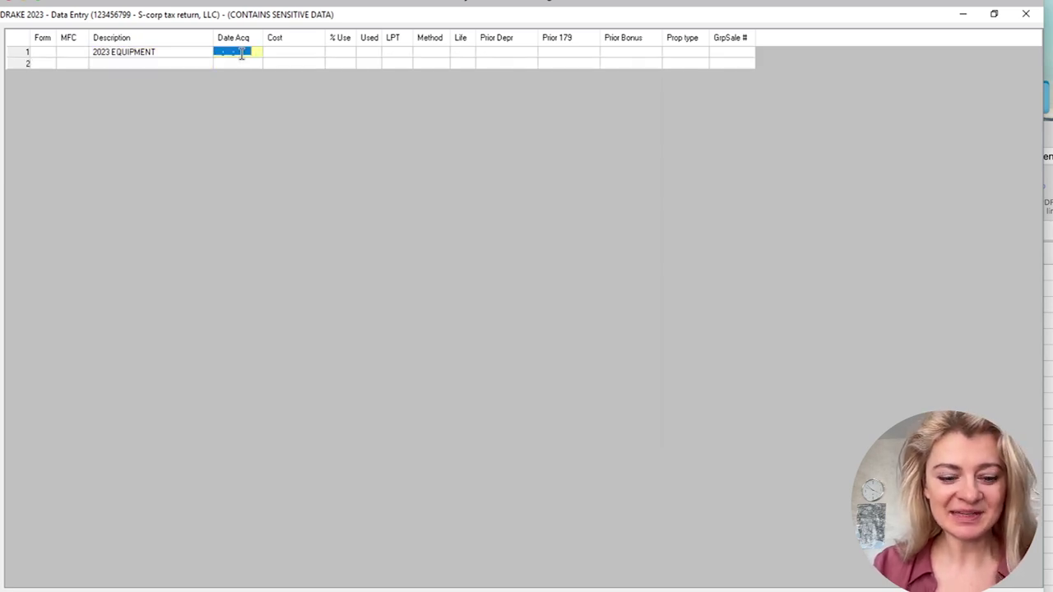
type("12-")
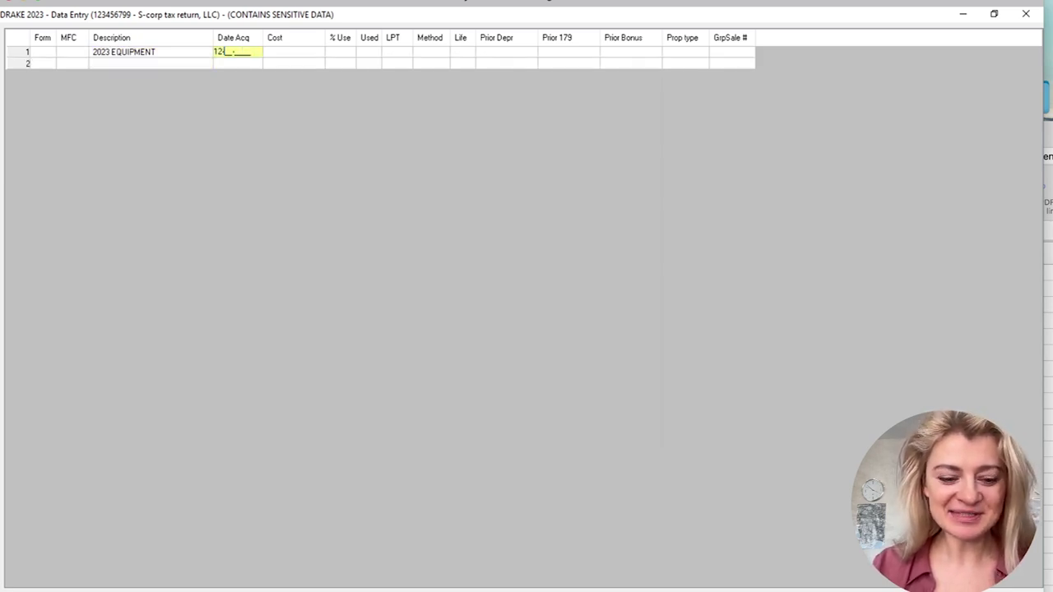
type("21-2023")
key("Tab")
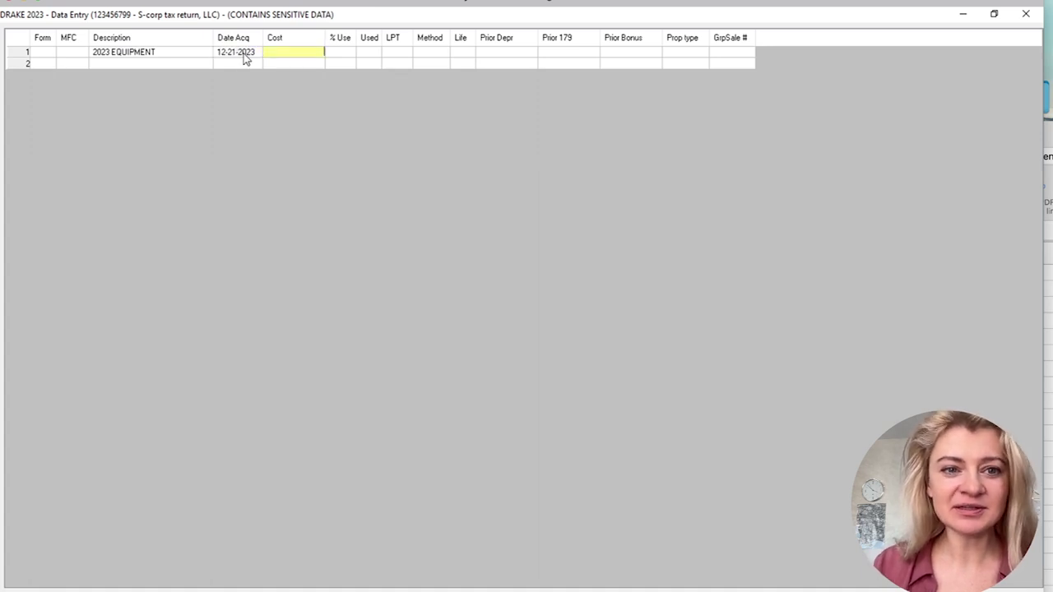
left_click(240, 54)
left_click(244, 54)
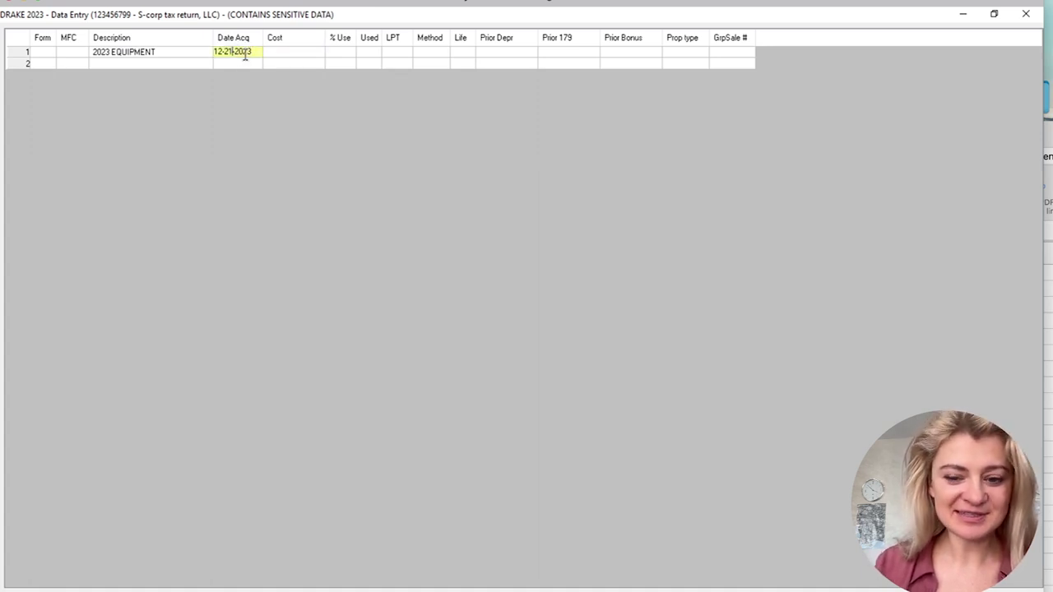
type("3")
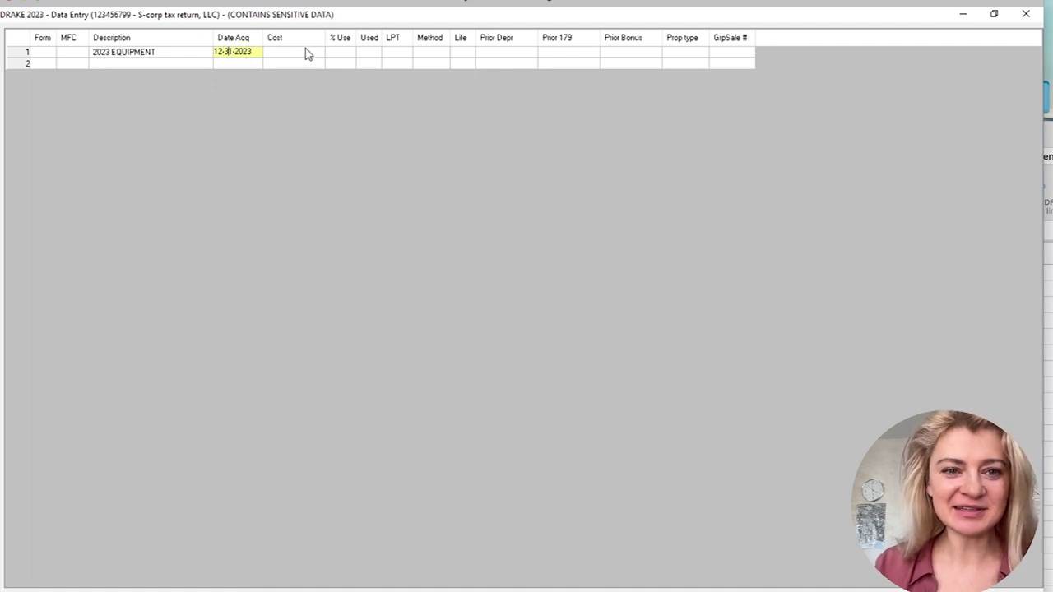
Enter cost 5000, method M and a 5-year life for the equipment
left_click(311, 50)
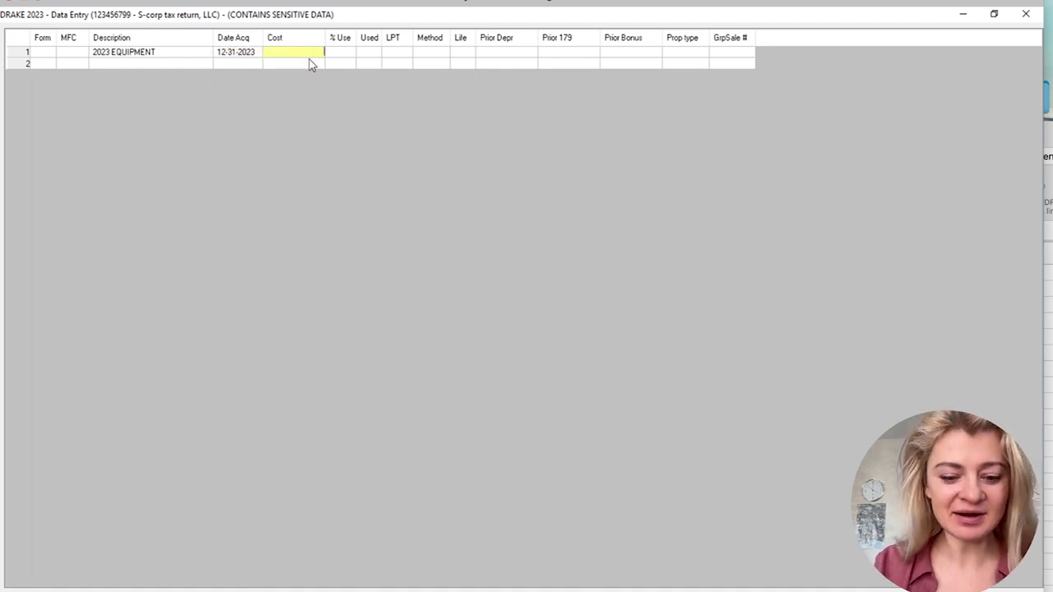
type("5000")
key("Tab")
key("Tab")
key("Tab")
left_click(423, 51)
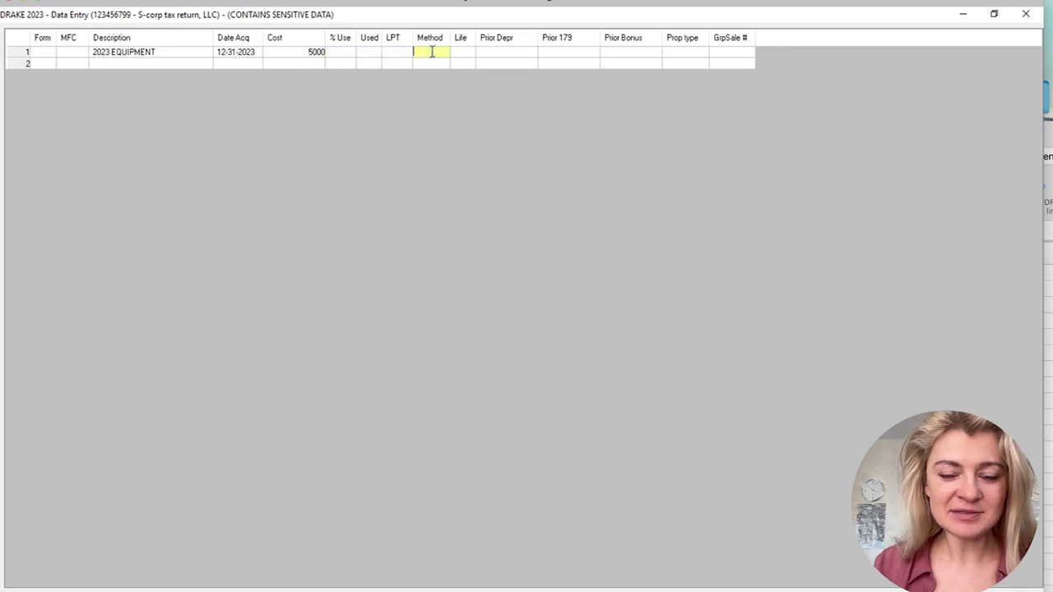
key("Tab")
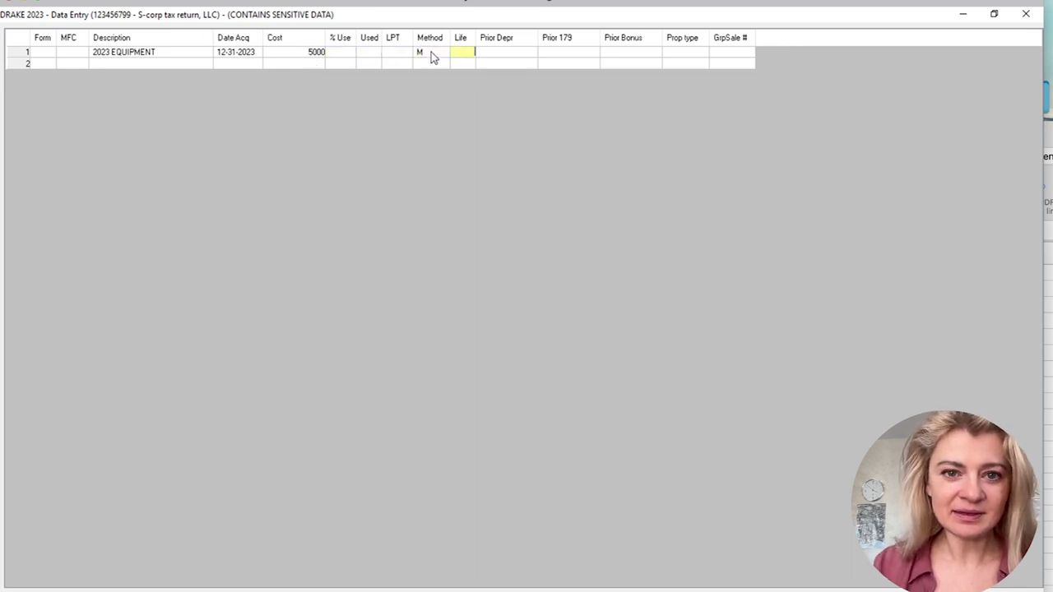
type("5")
key("Tab")
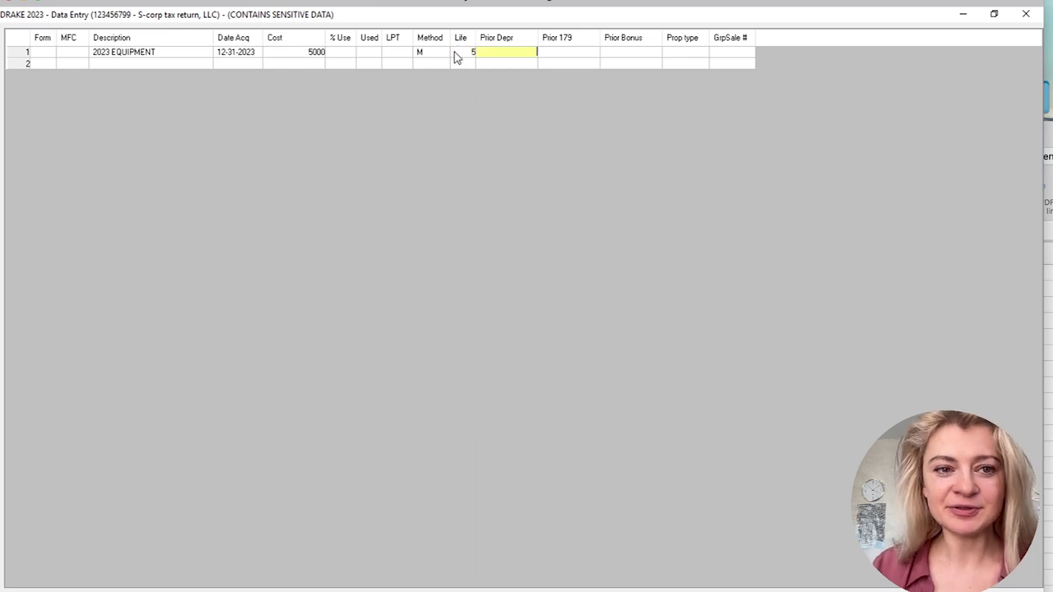
left_click(430, 51)
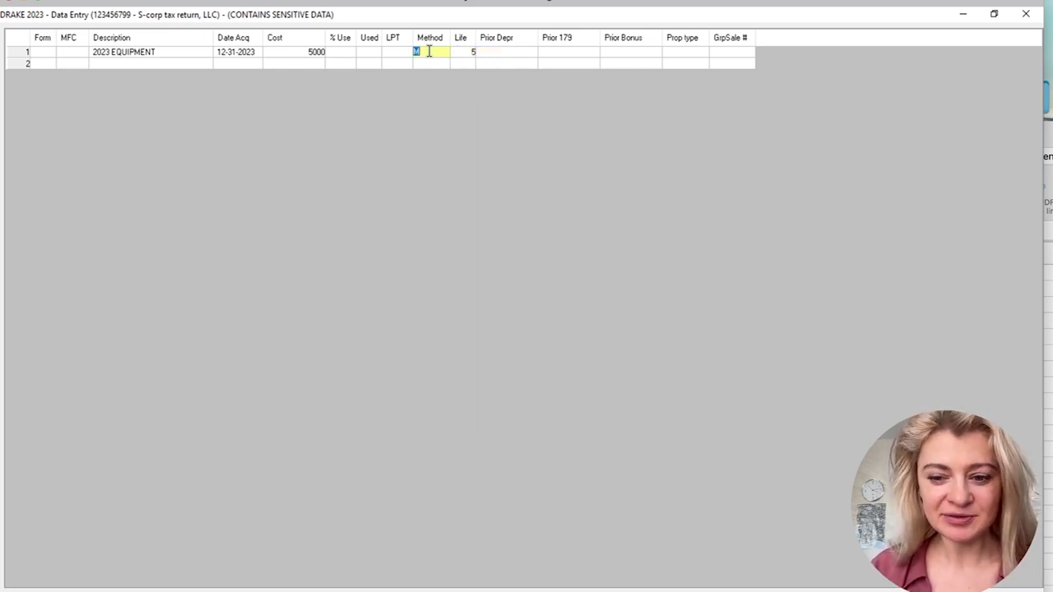
In the Form 4562 detail, keep Federal Method M - MACRS (200DBHY), then return to grid mode
key("F3")
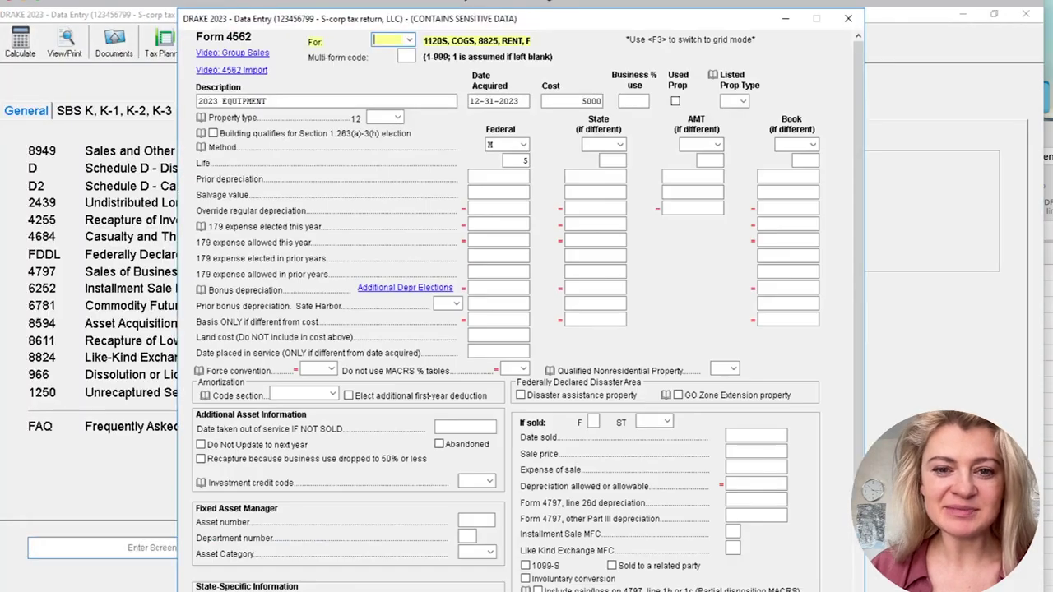
left_click(524, 146)
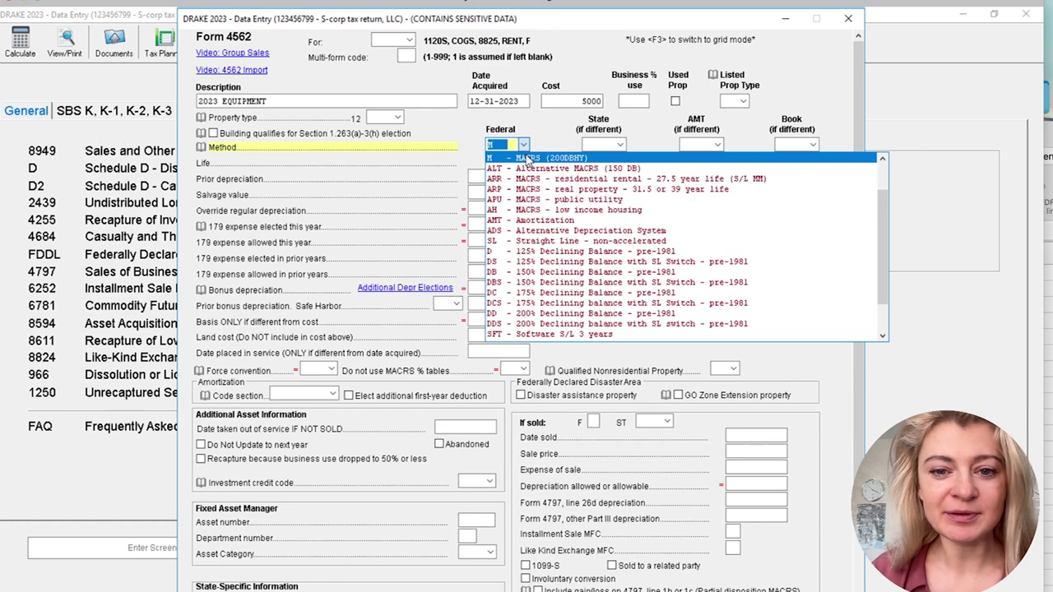
left_click(527, 159)
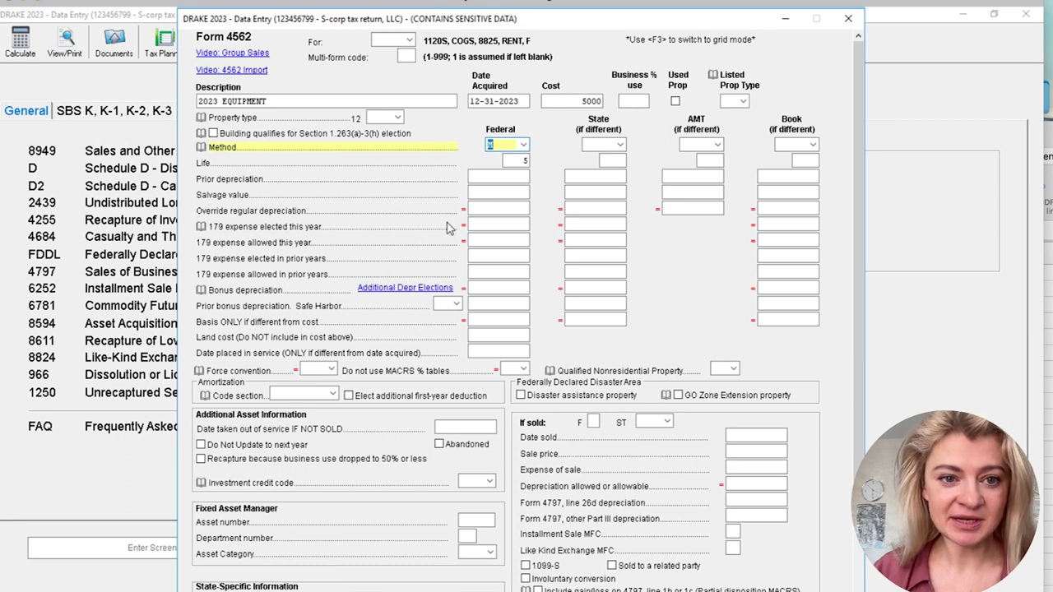
left_click(500, 178)
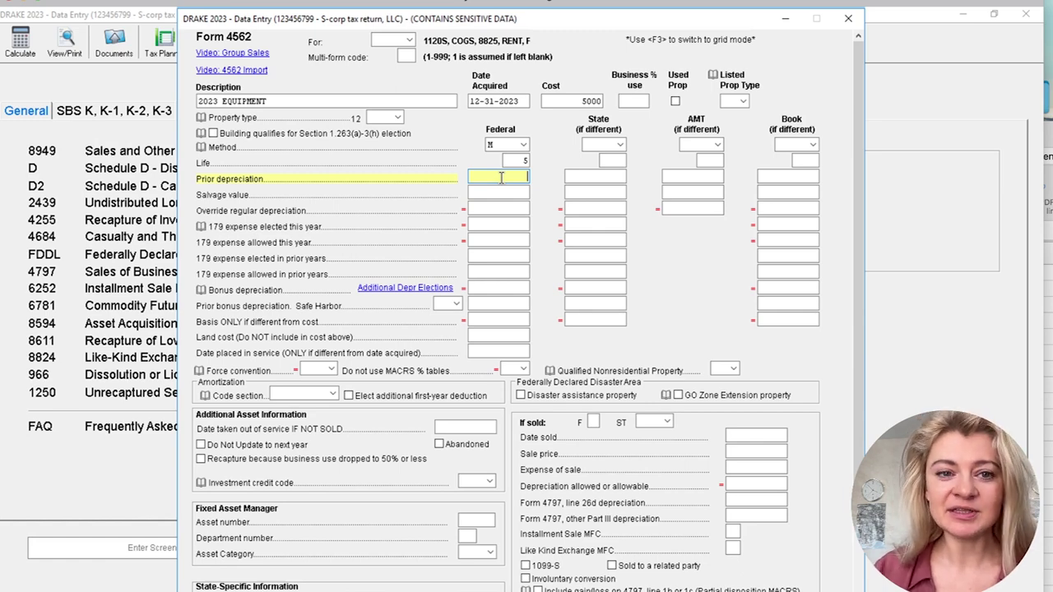
key("F3")
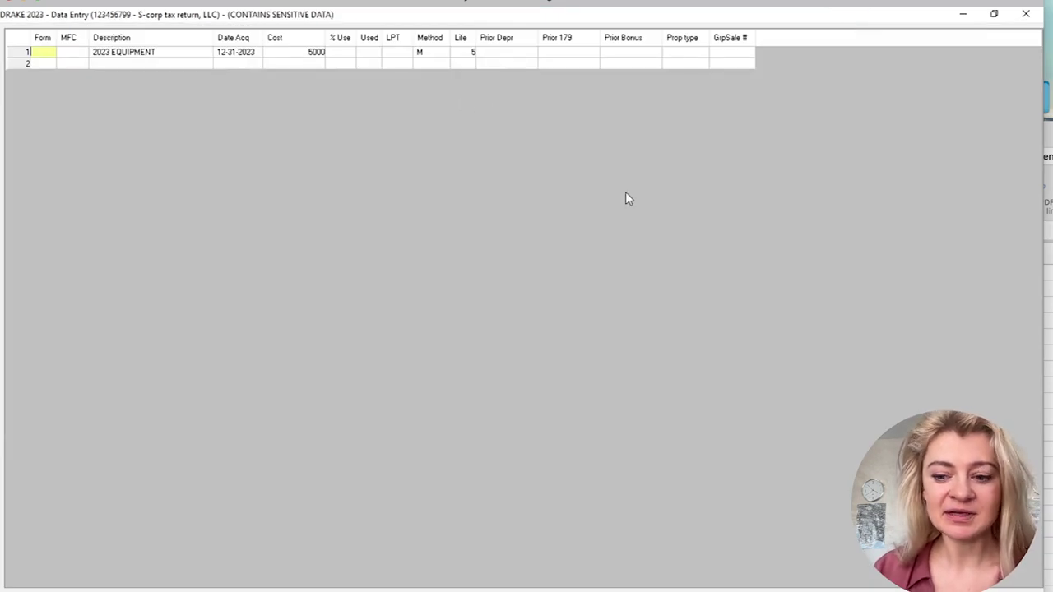
Calculate the return and confirm 4,050 depreciation on Form 1120S line 14
key("Escape")
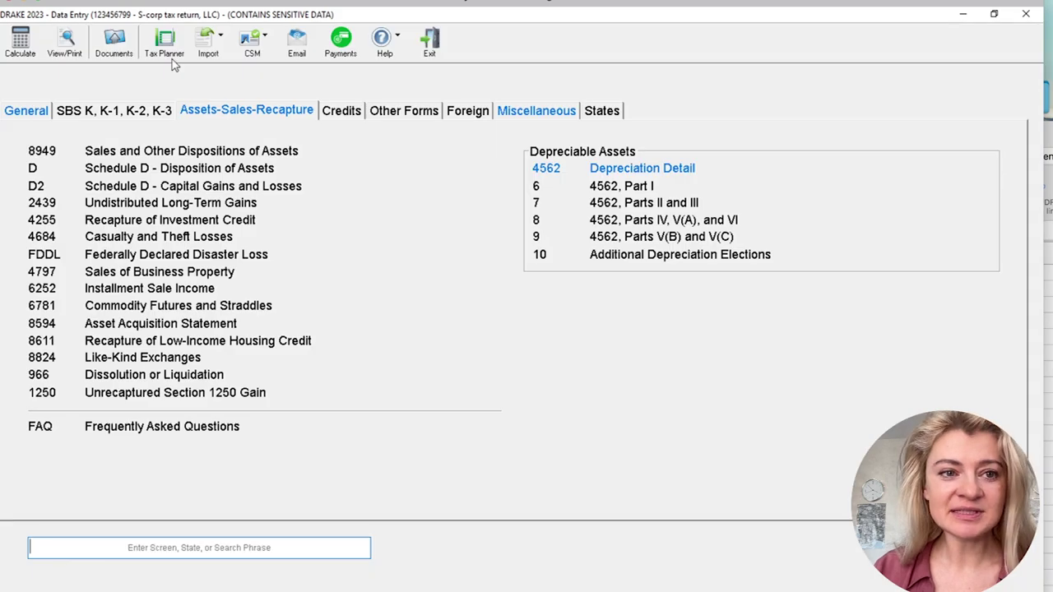
key("Escape")
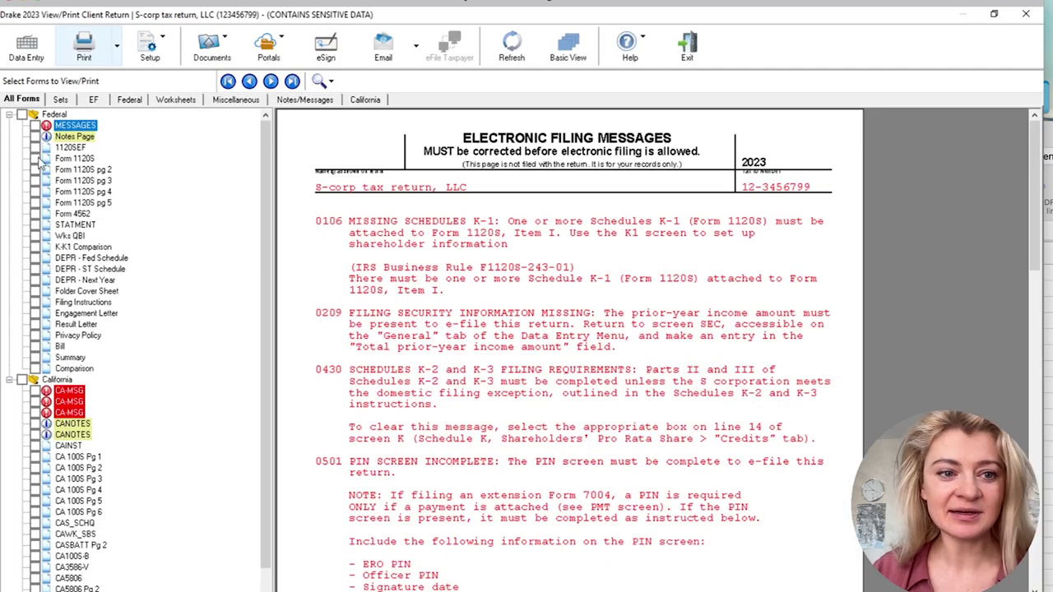
left_click(74, 158)
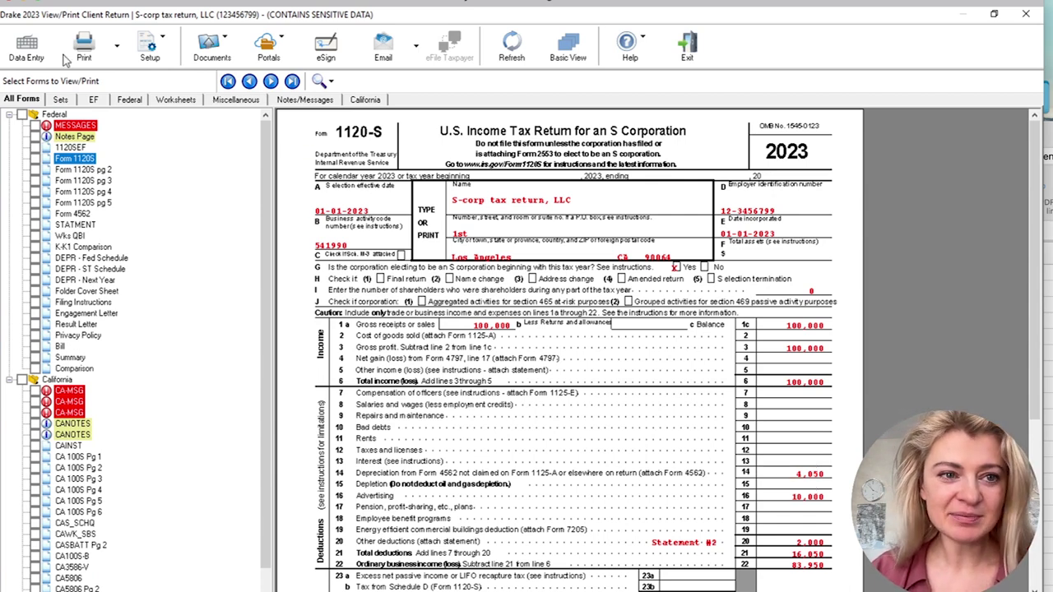
left_click(30, 53)
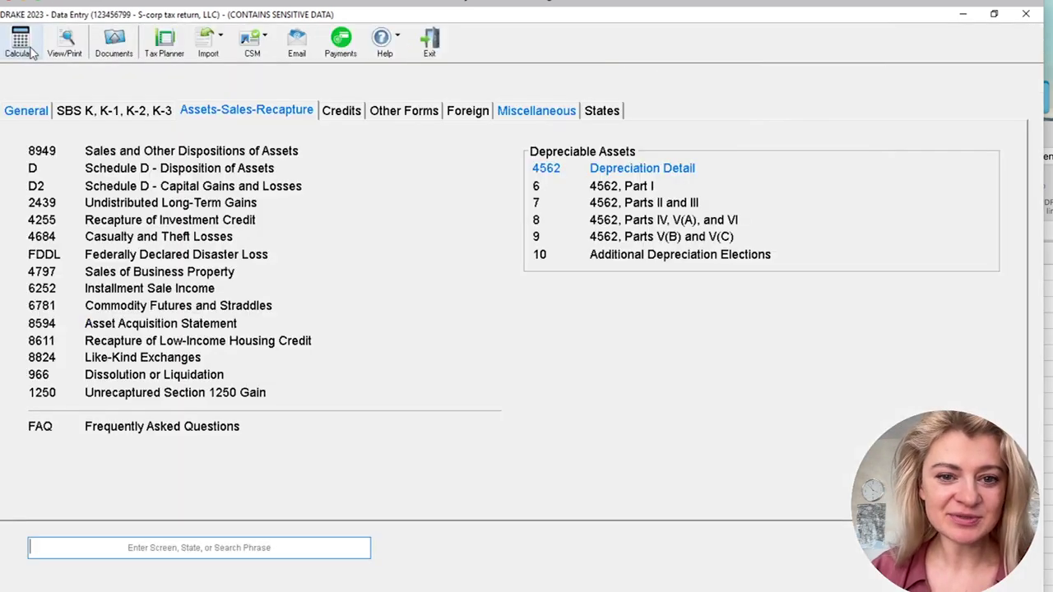
left_click(586, 171)
Switch 2023 EQUIPMENT's federal method to SL - Straight Line and recalculate the return
double_click(303, 56)
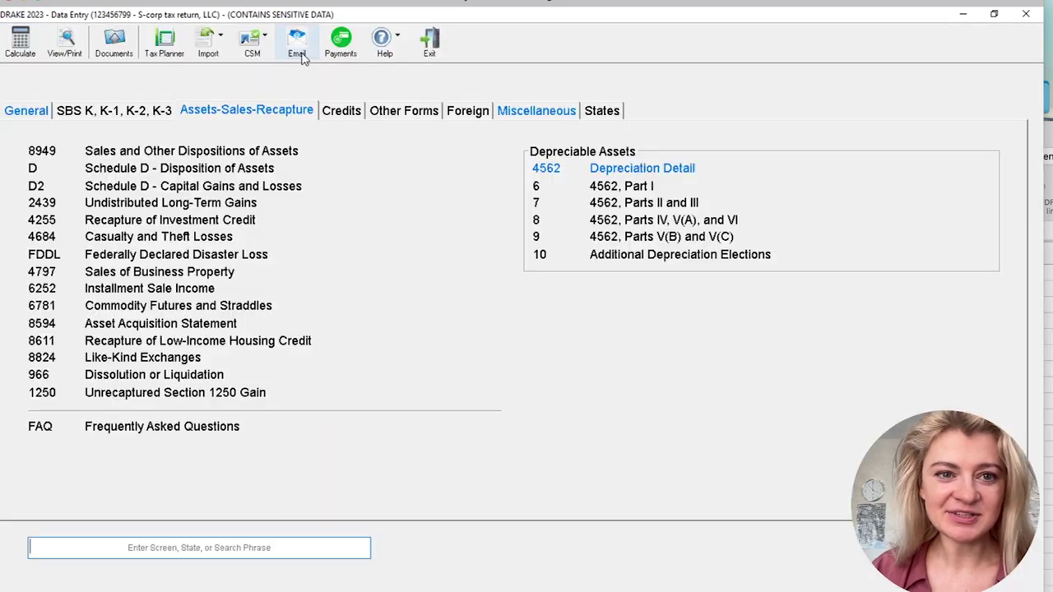
left_click(507, 100)
left_click(523, 145)
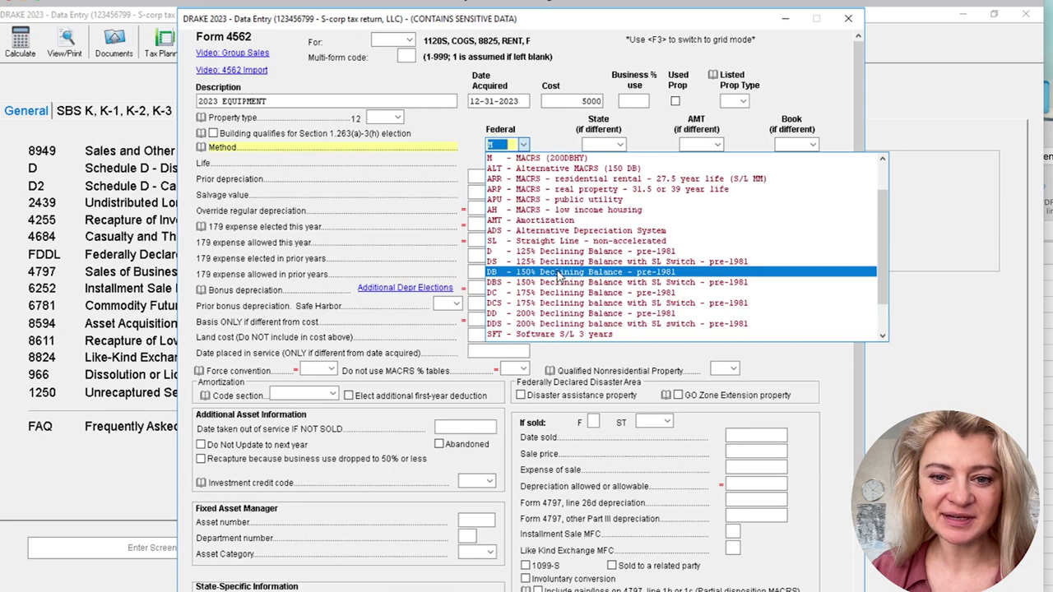
scroll(559, 277, "up", 2)
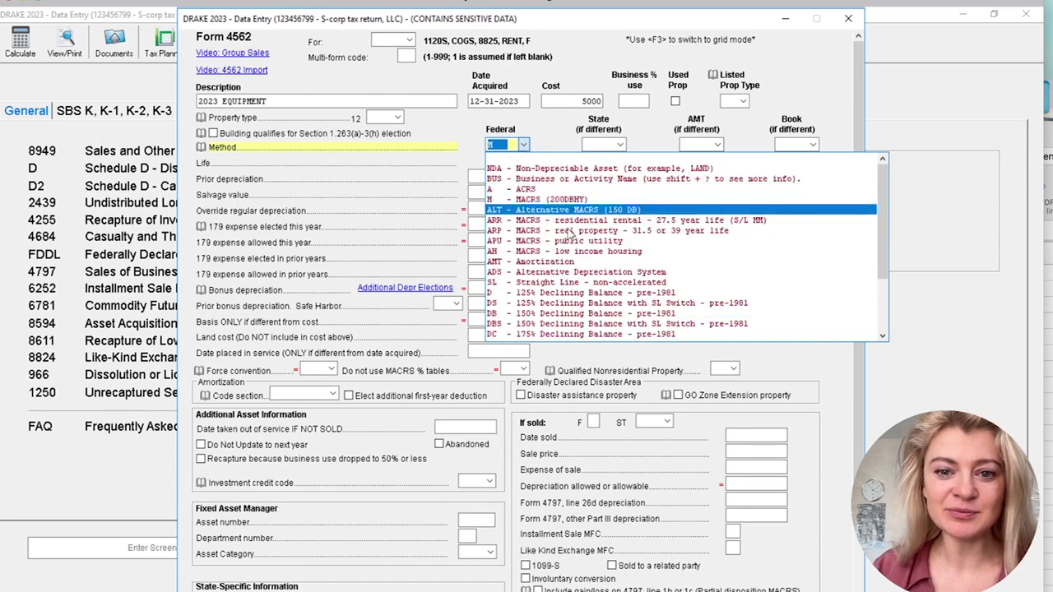
left_click_drag(884, 185, 885, 243)
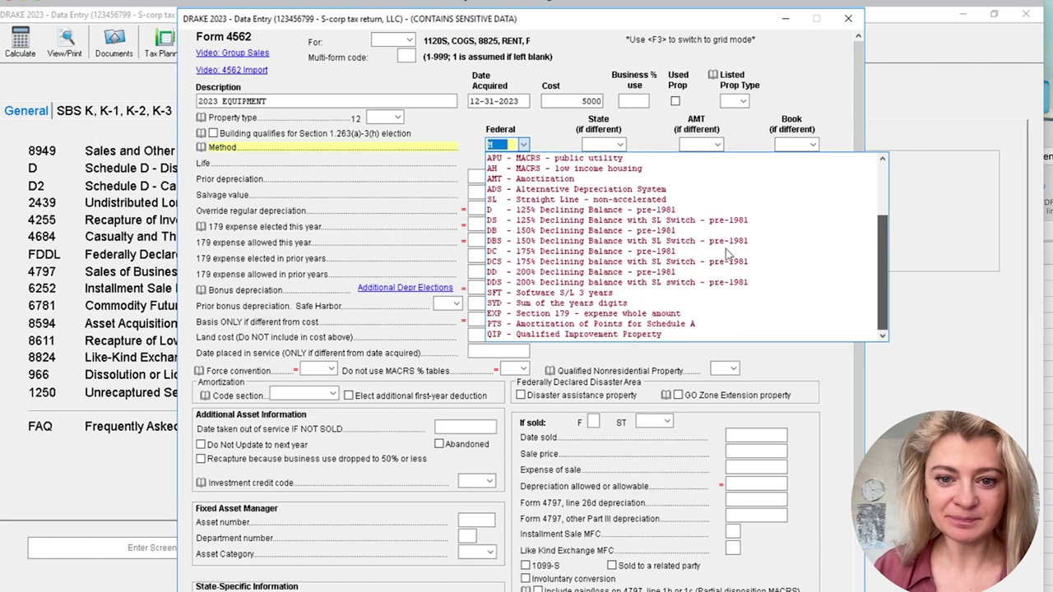
left_click(571, 199)
left_click(509, 192)
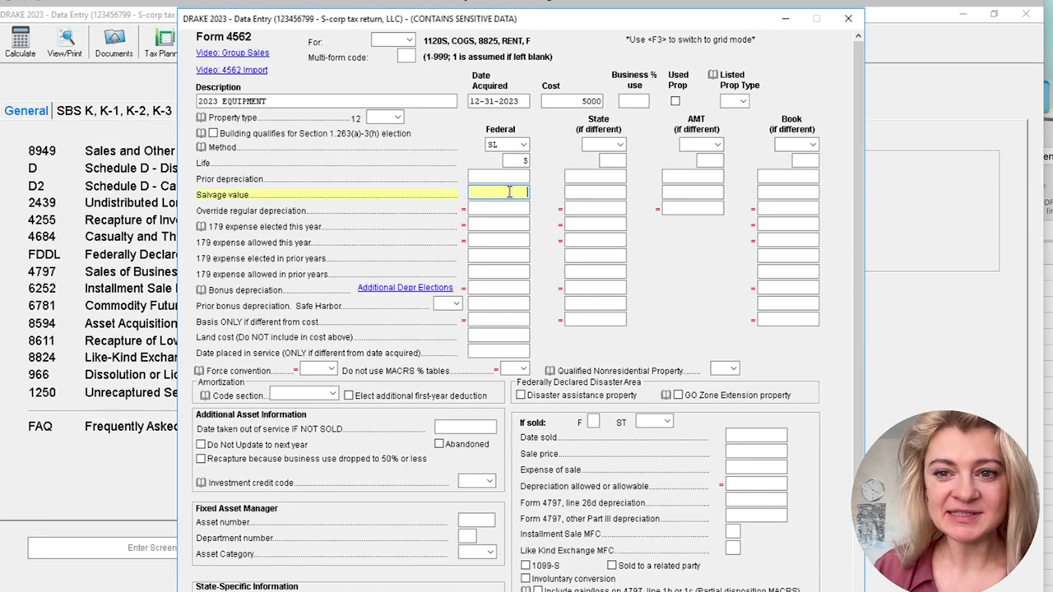
left_click(849, 18)
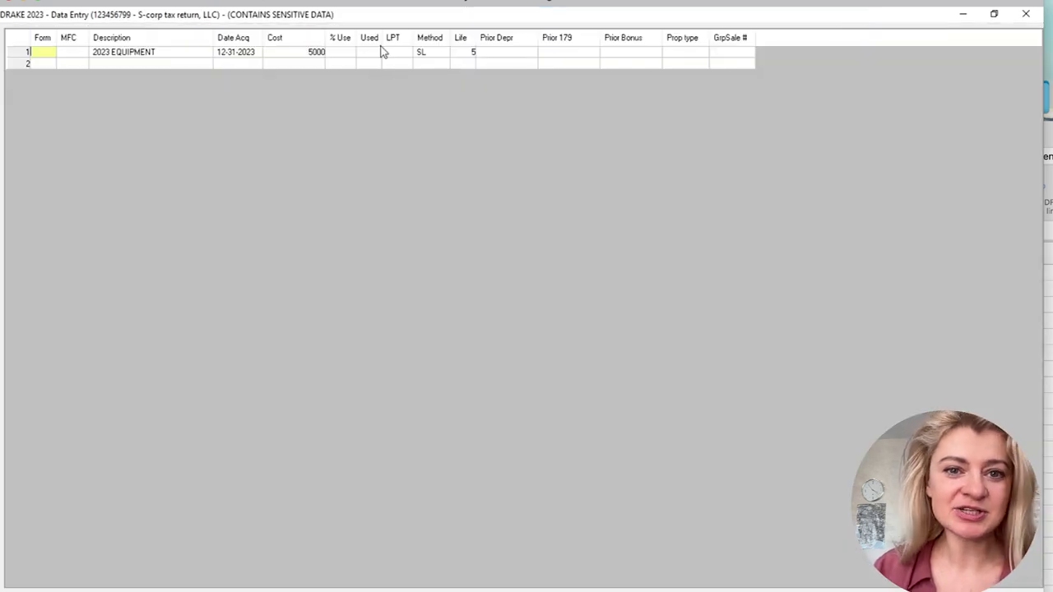
key("Escape")
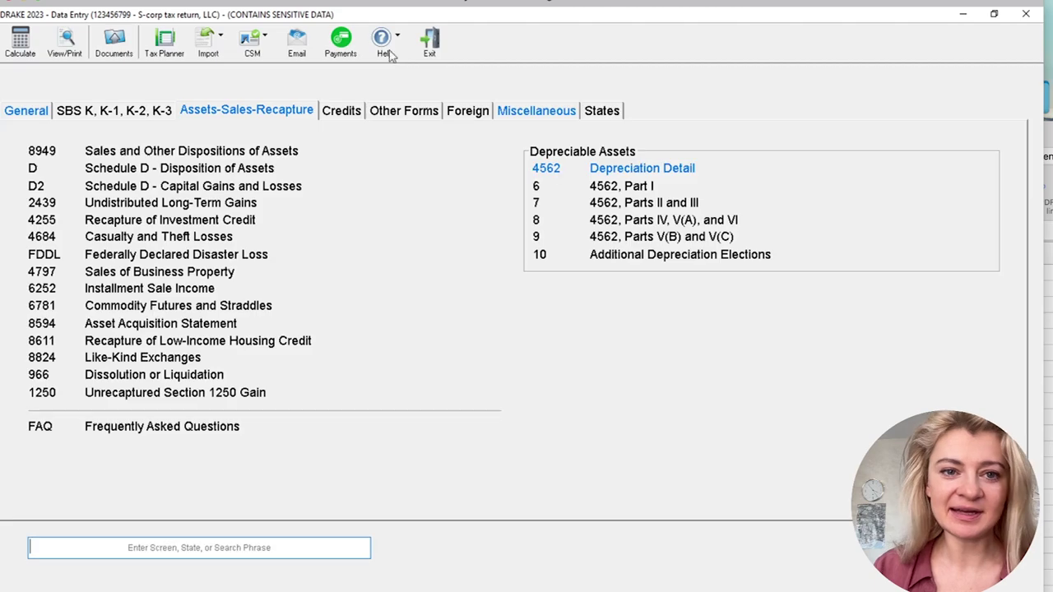
left_click(63, 40)
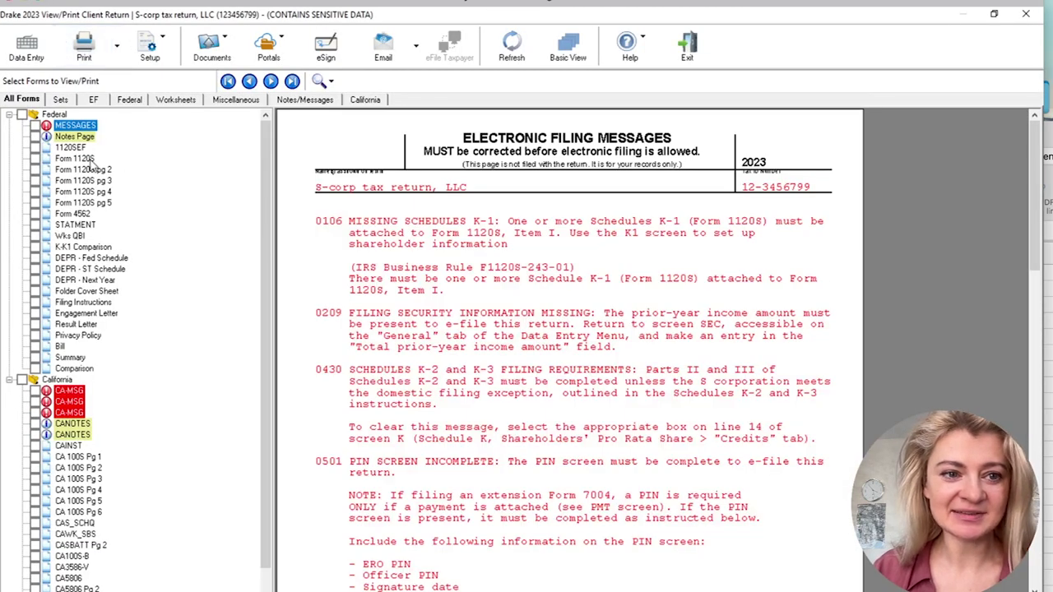
left_click(83, 159)
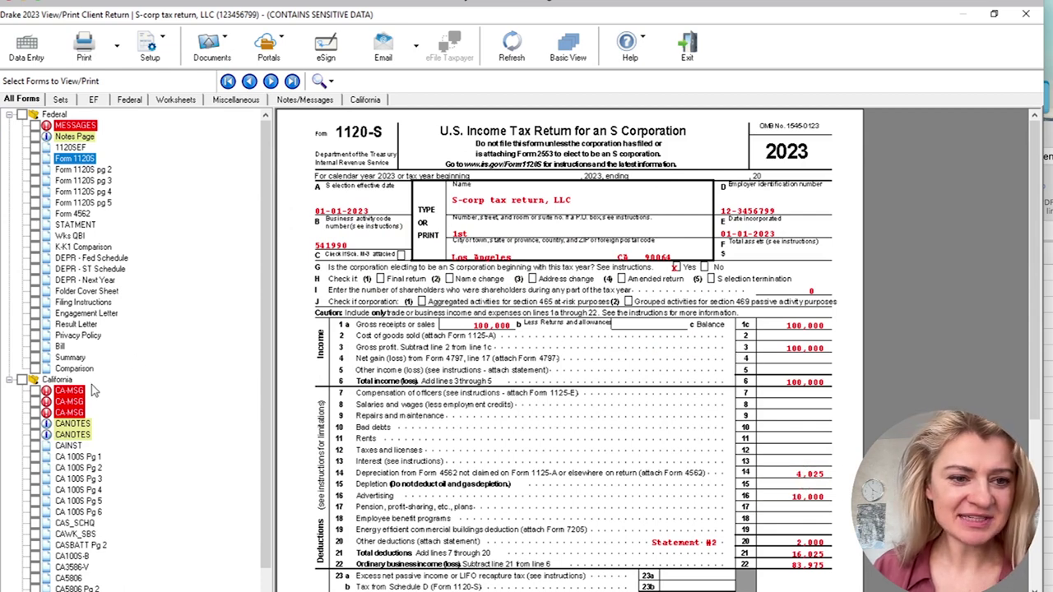
left_click(97, 258)
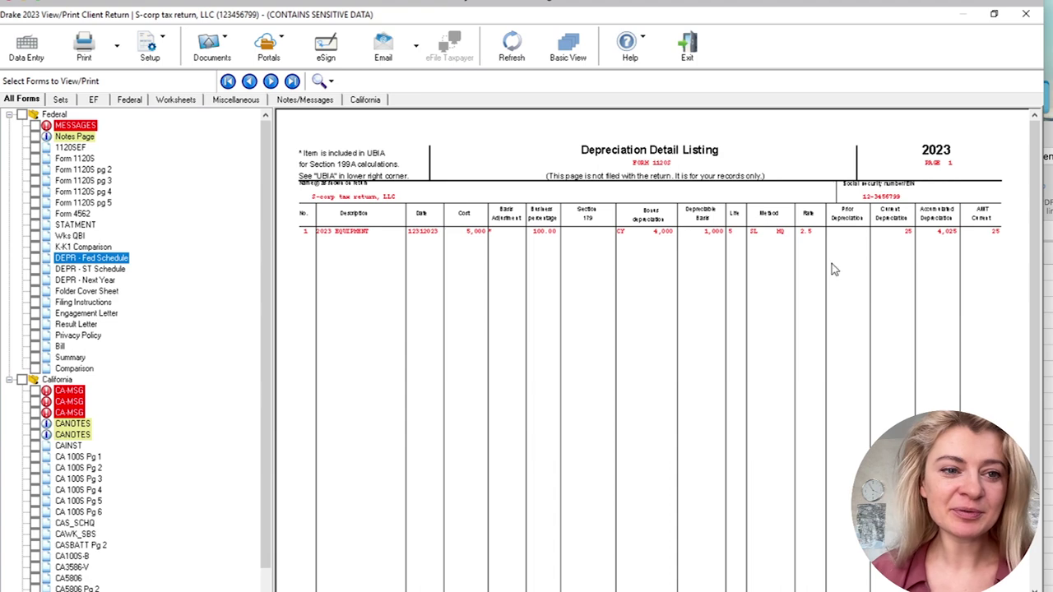
left_click(76, 158)
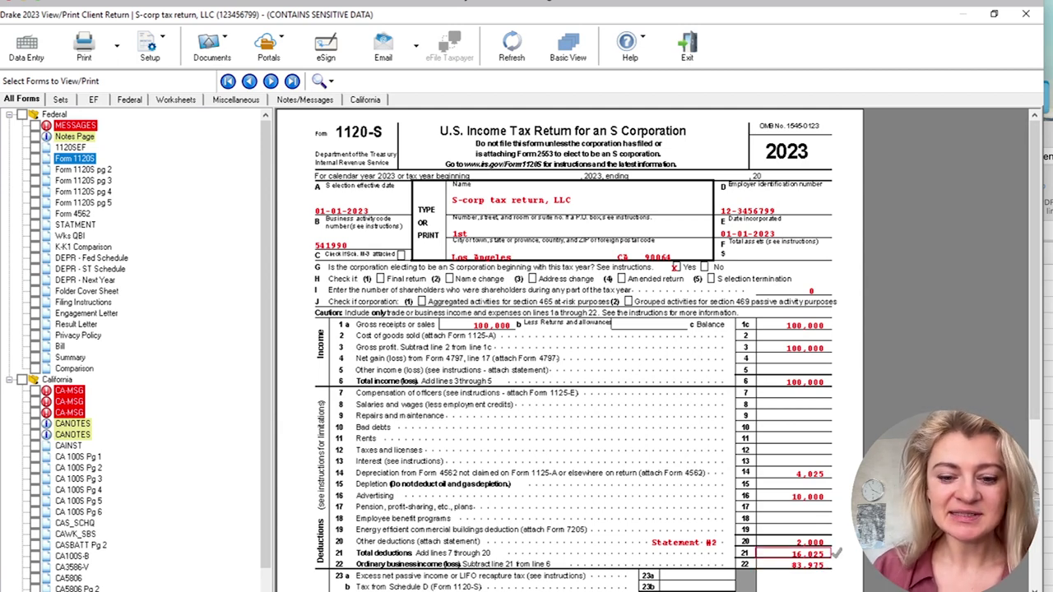
key("super+Tab")
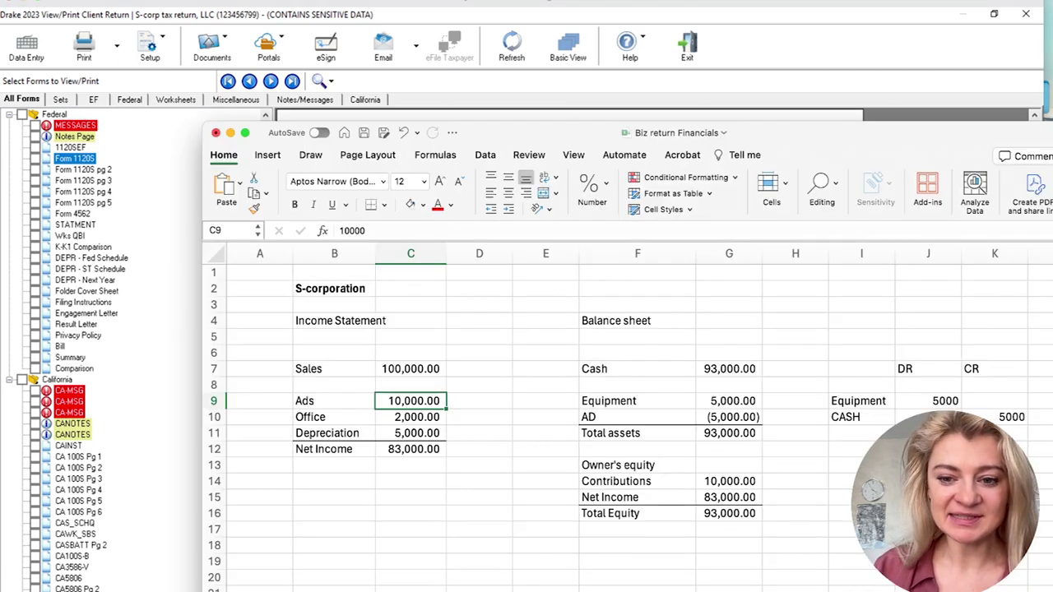
left_click(408, 483)
left_click(402, 433)
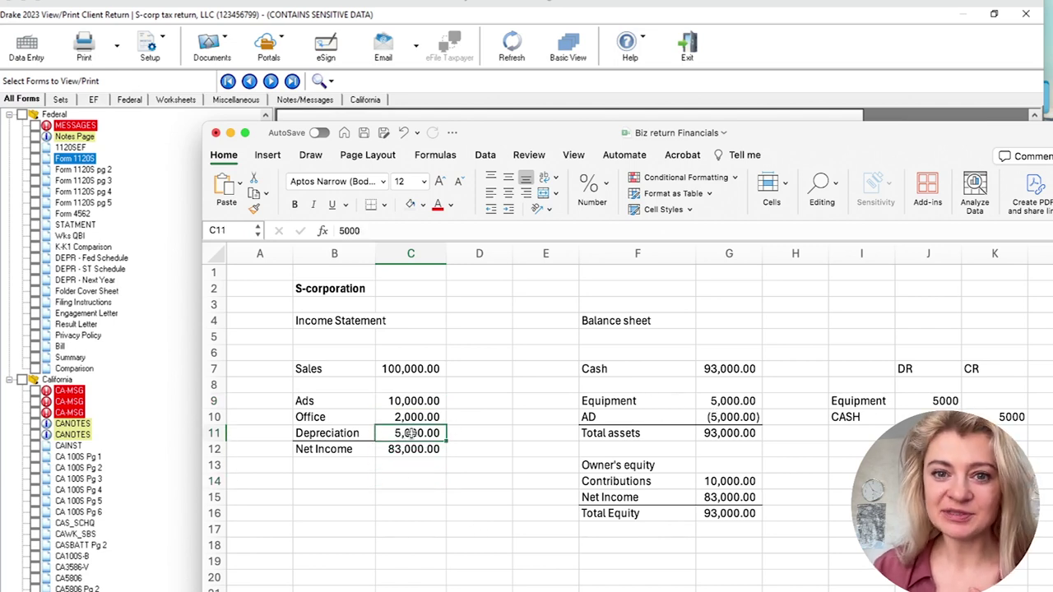
left_click(403, 484)
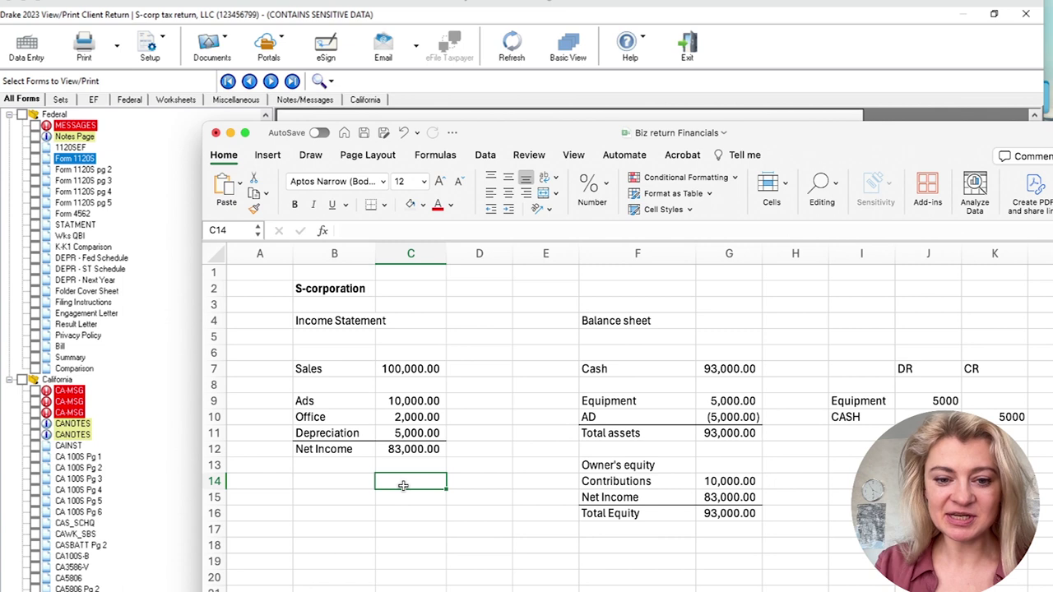
left_click_drag(335, 453, 409, 450)
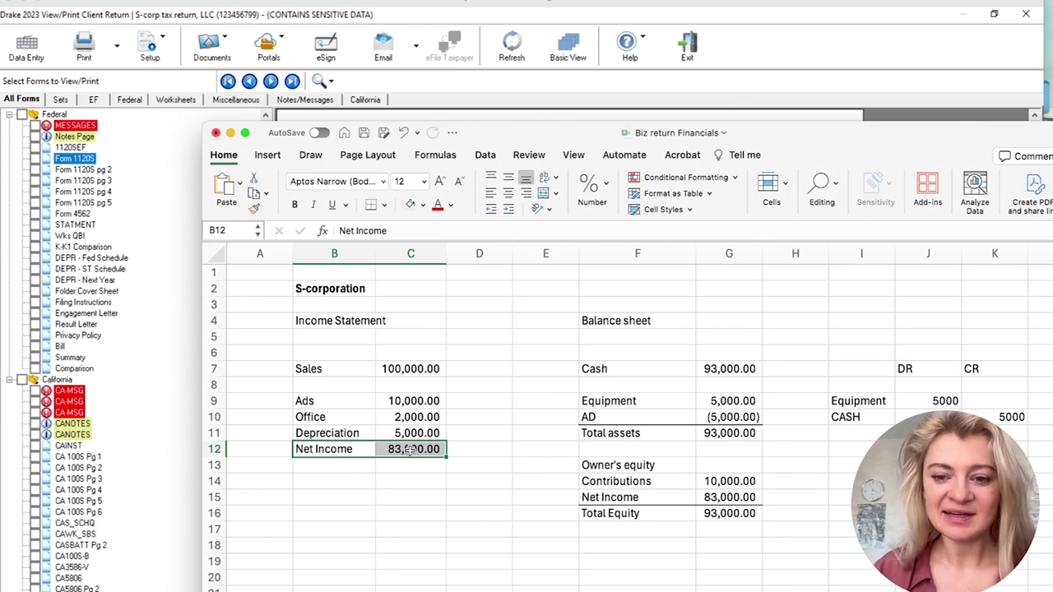
left_click(700, 496)
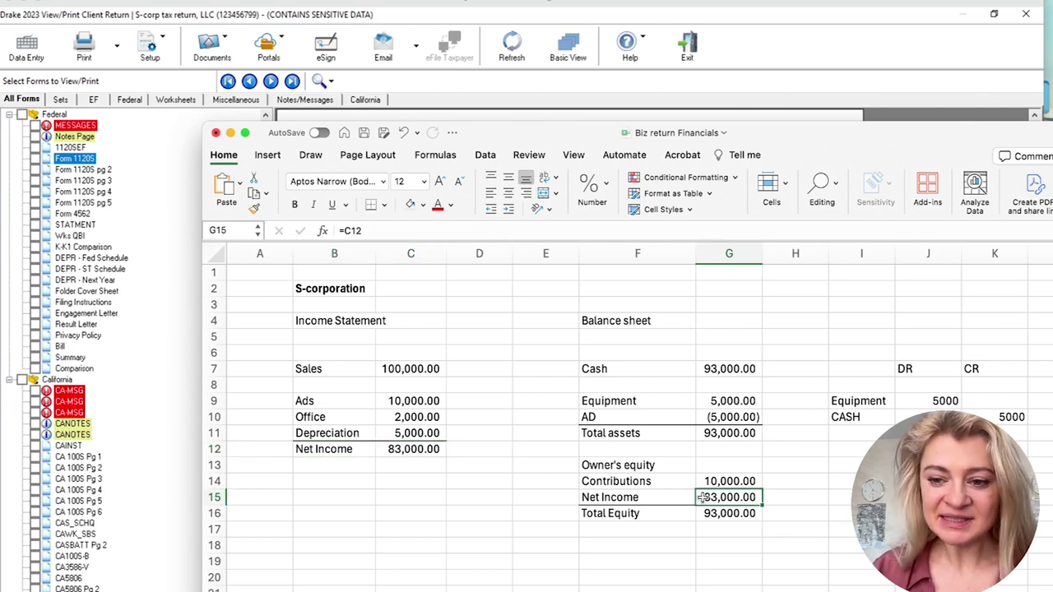
left_click(464, 86)
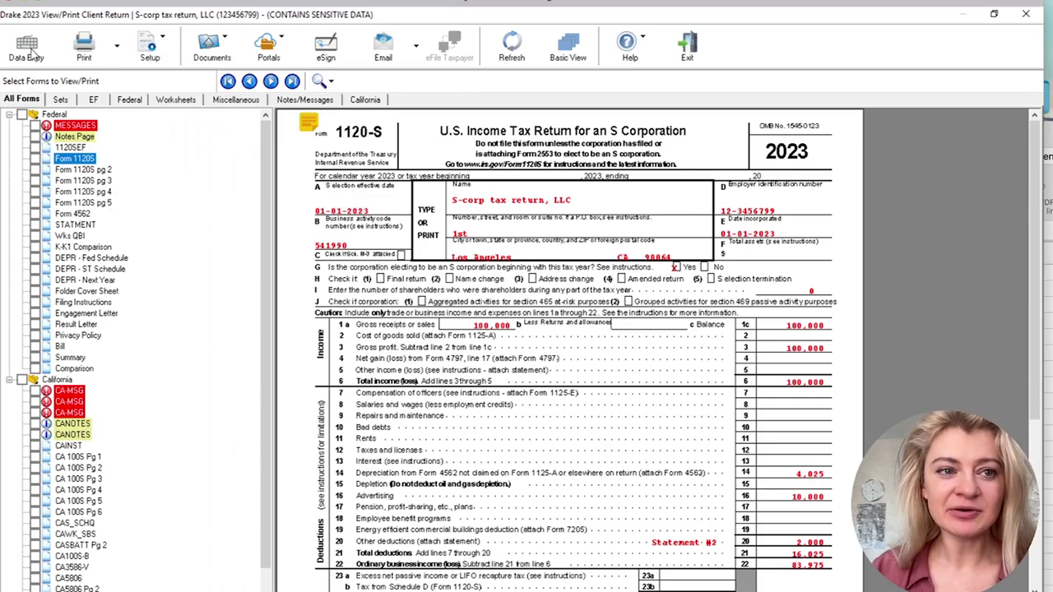
Back in Data Entry, check the Schedule K pro rata screen, then show the General screens
left_click(31, 49)
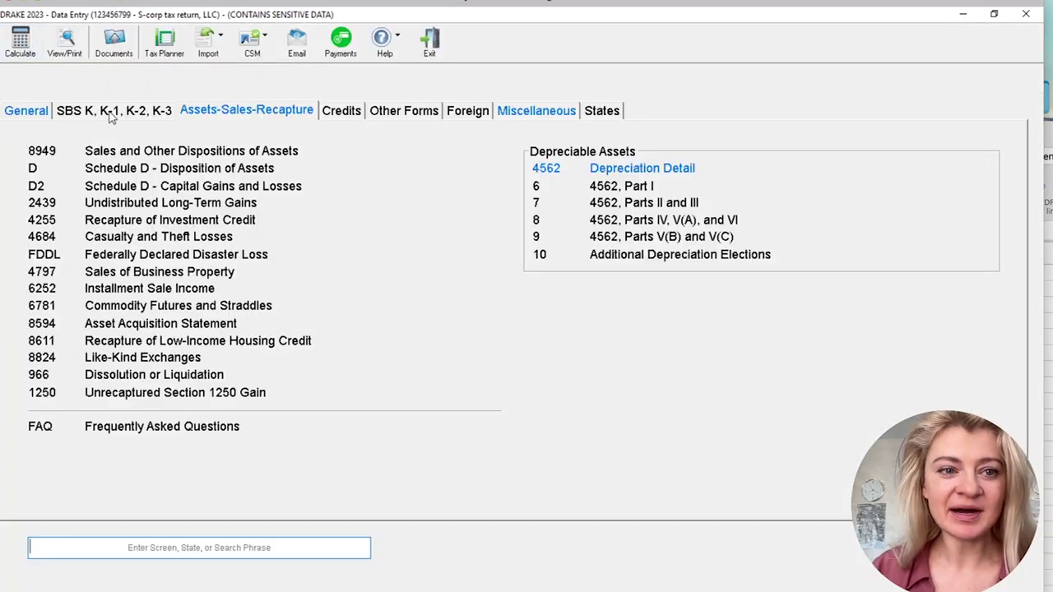
left_click(109, 117)
left_click(162, 155)
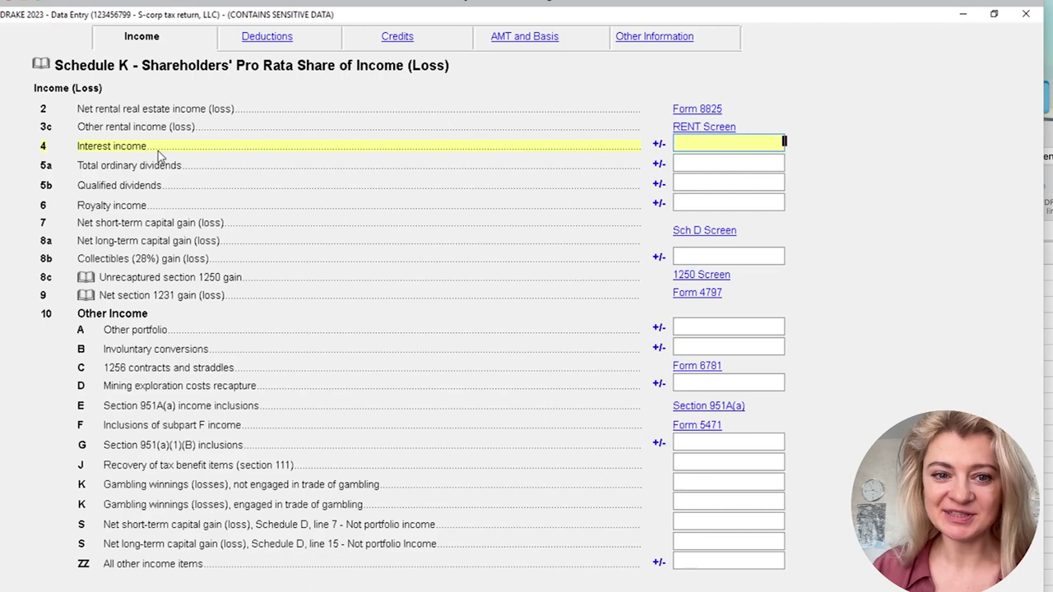
left_click(1026, 14)
left_click(29, 115)
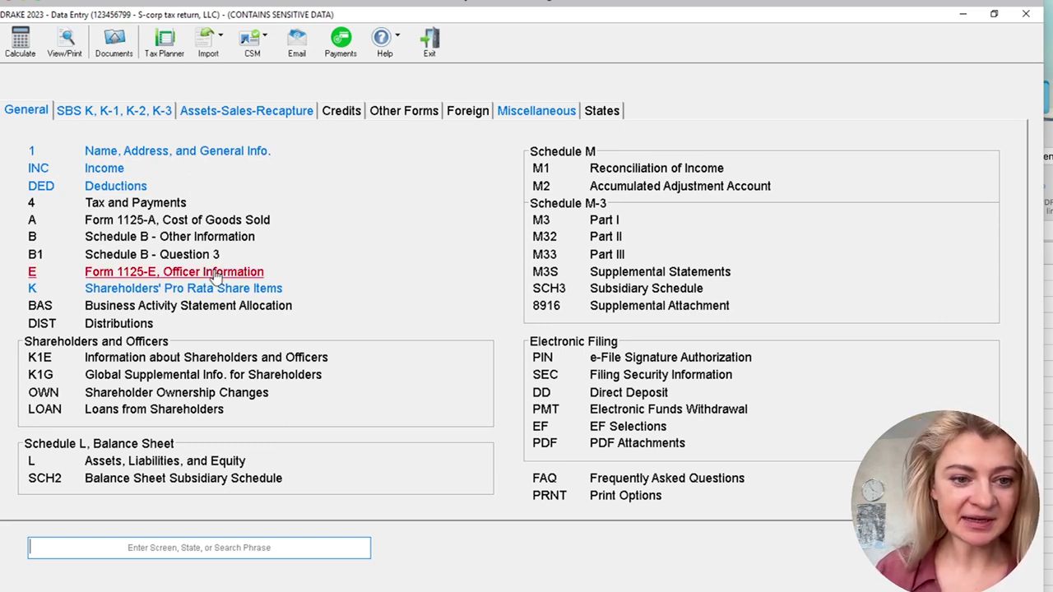
In the K1E grid, add shareholder row 1 with placeholder names 'Name' and 'LAST NAME'
left_click(260, 360)
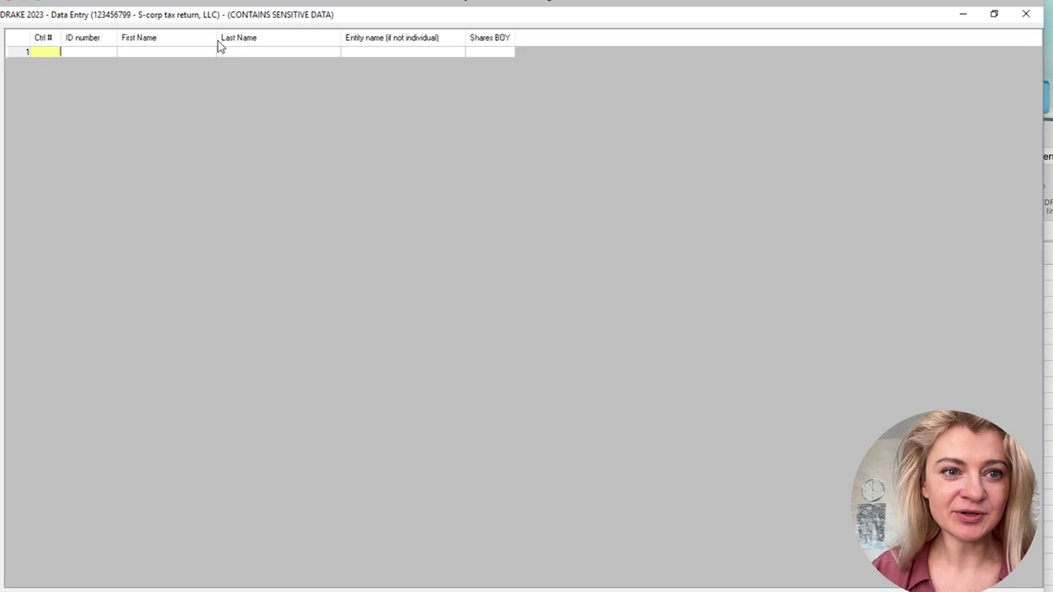
left_click(186, 51)
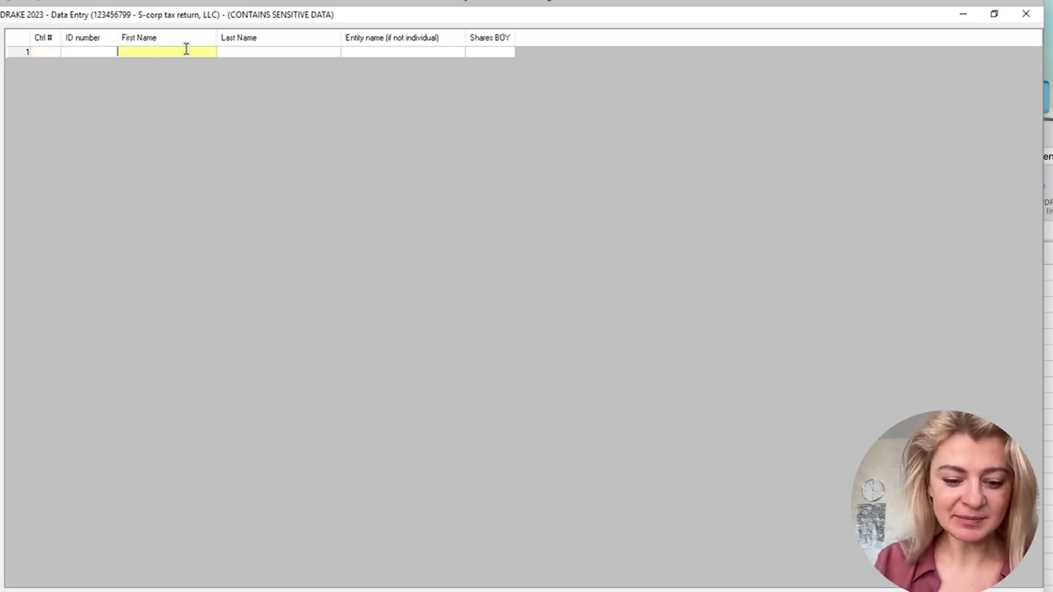
type("nAME")
left_click(256, 51)
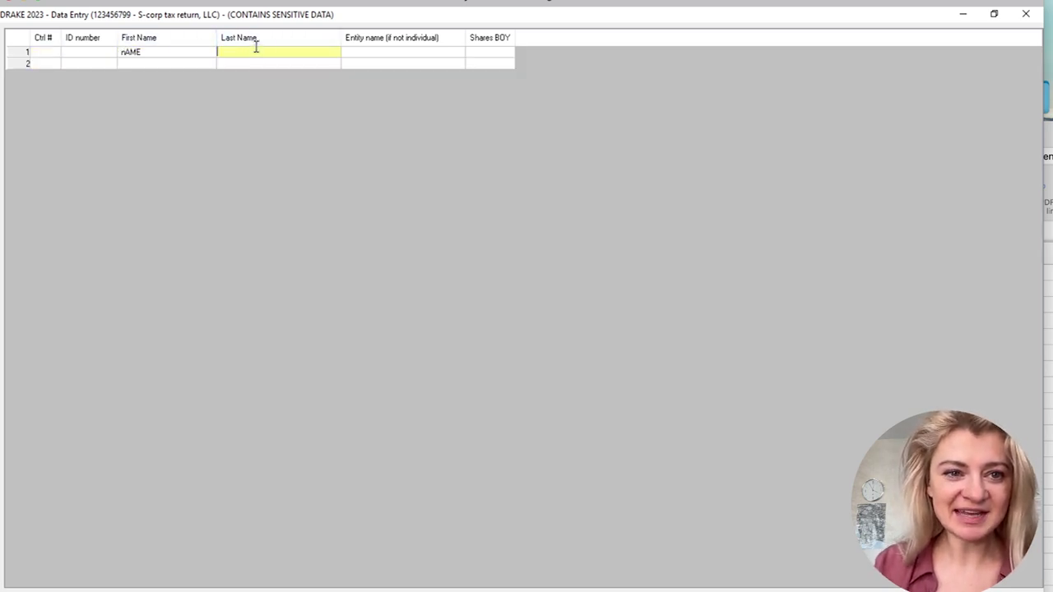
type("LAST ")
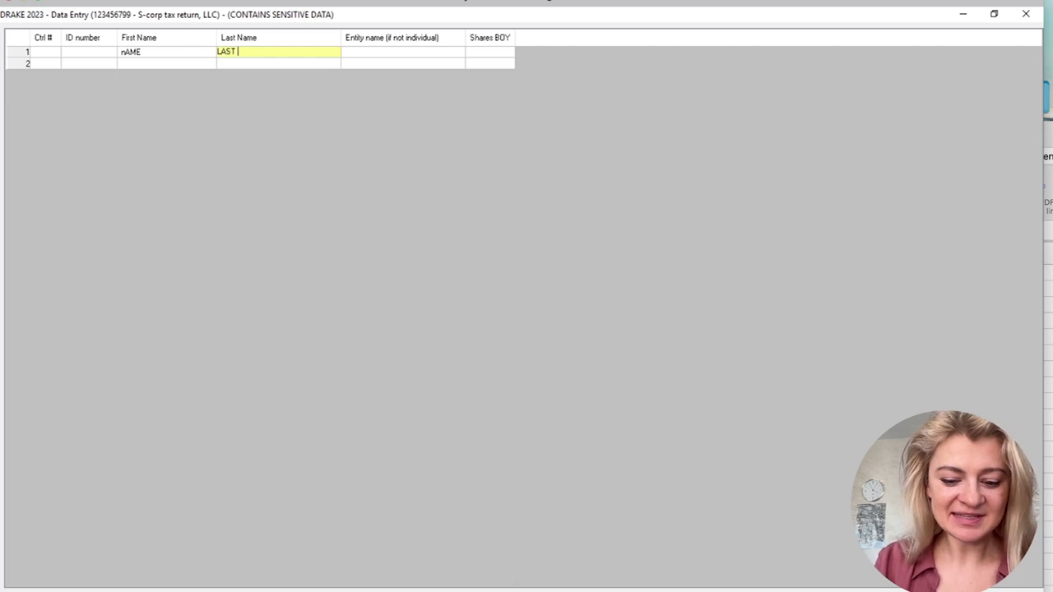
type("NAME")
double_click(125, 52)
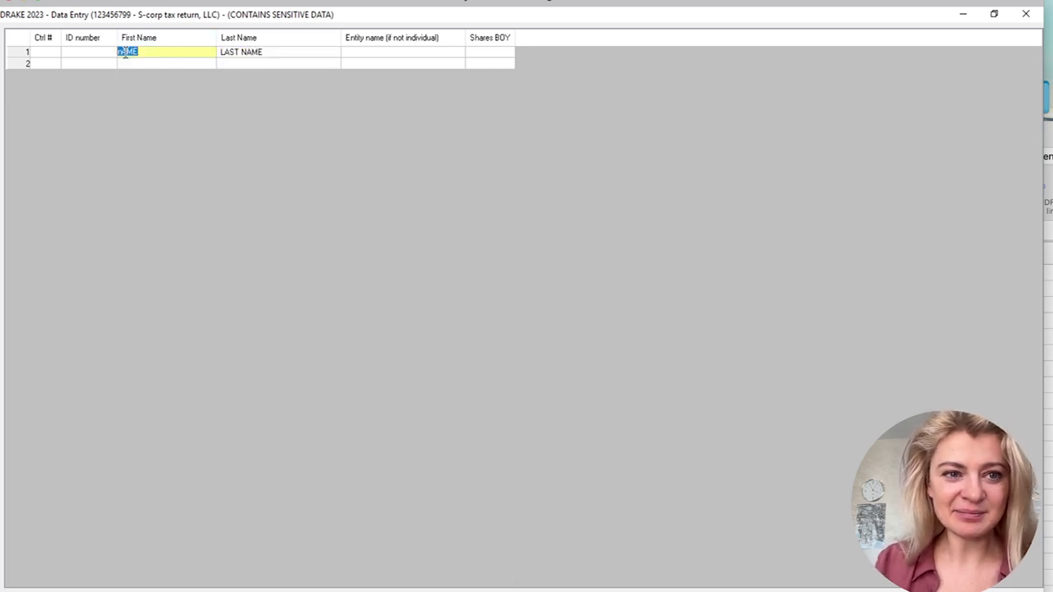
left_click(122, 52)
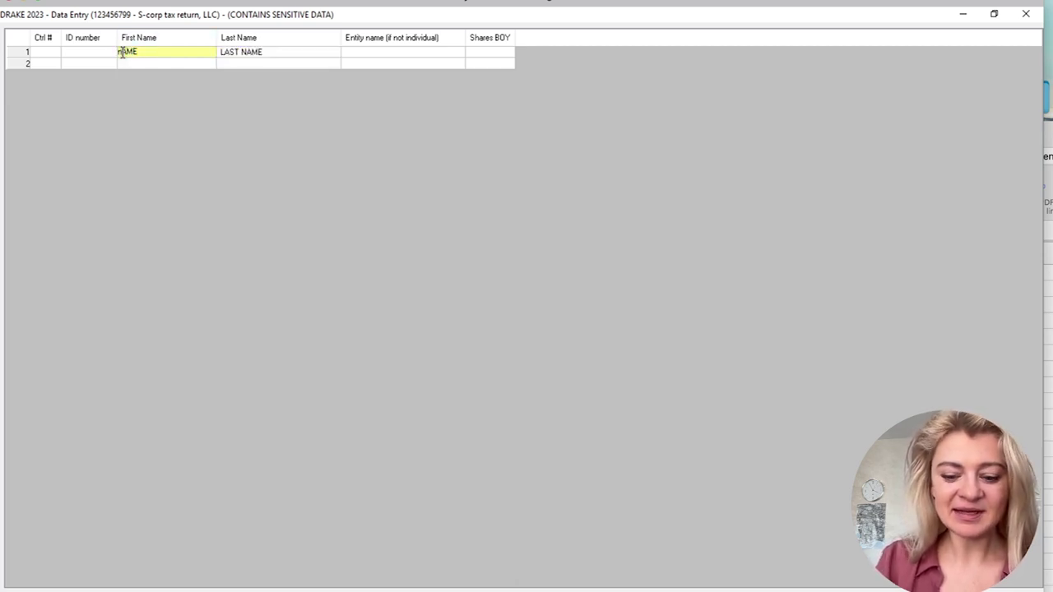
key("BackSpace")
type("N")
Enter the shareholder's ID number and open their full K-1 information screen
left_click(78, 52)
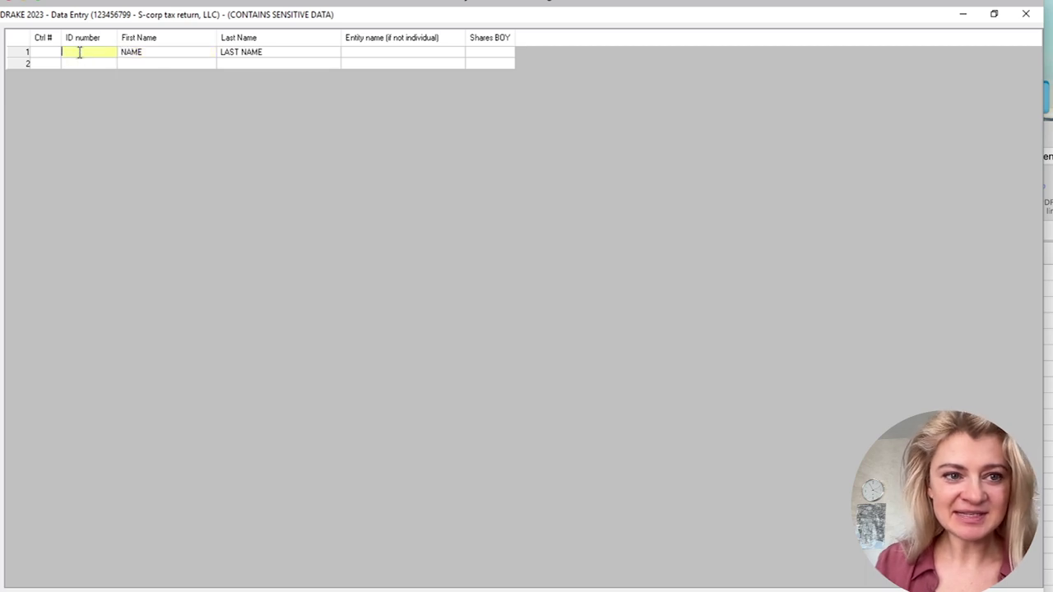
type("123456788")
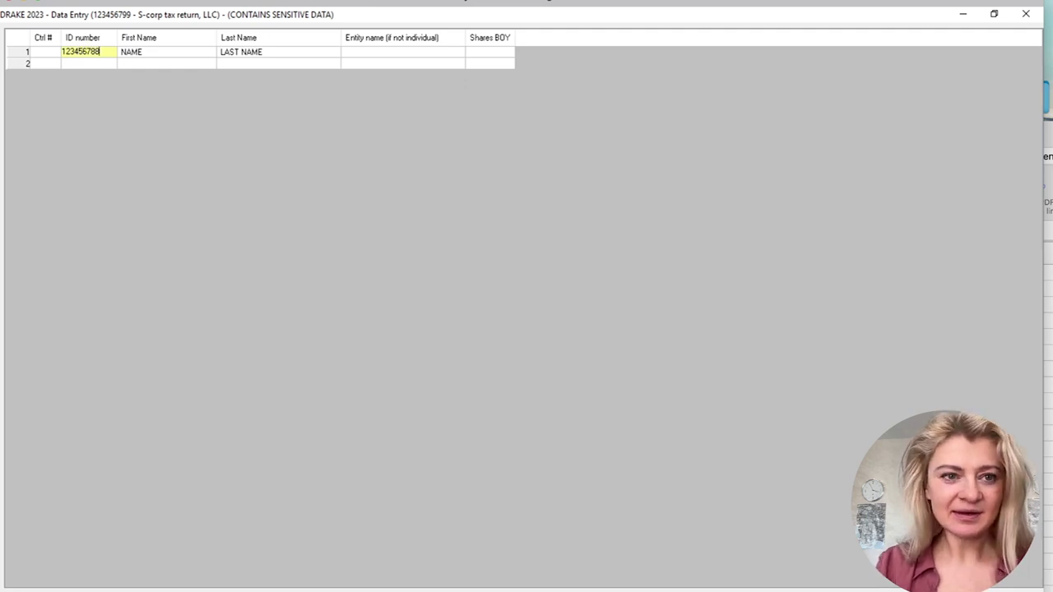
key("Tab")
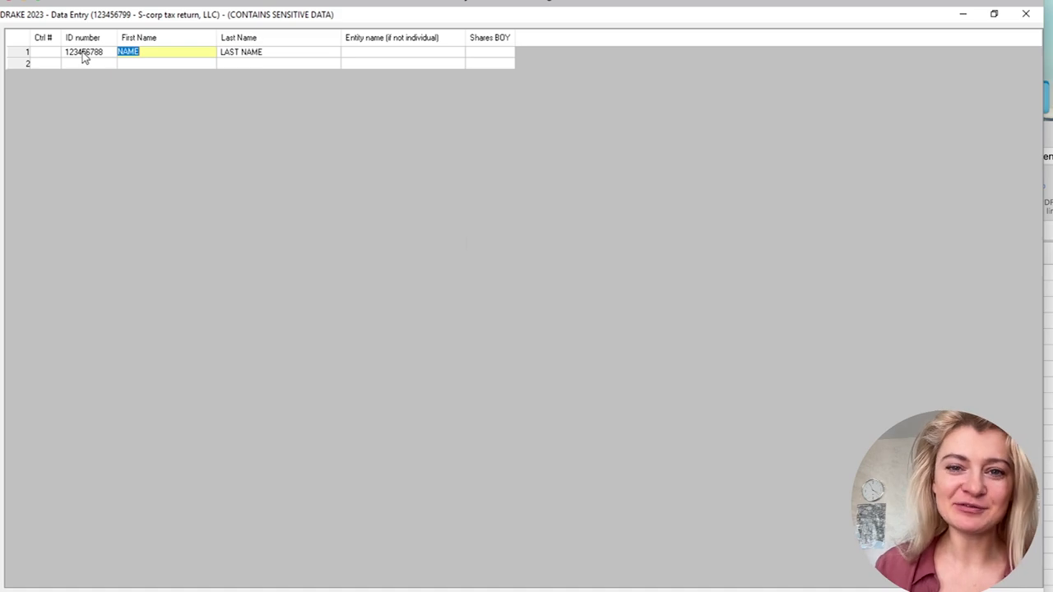
double_click(232, 53)
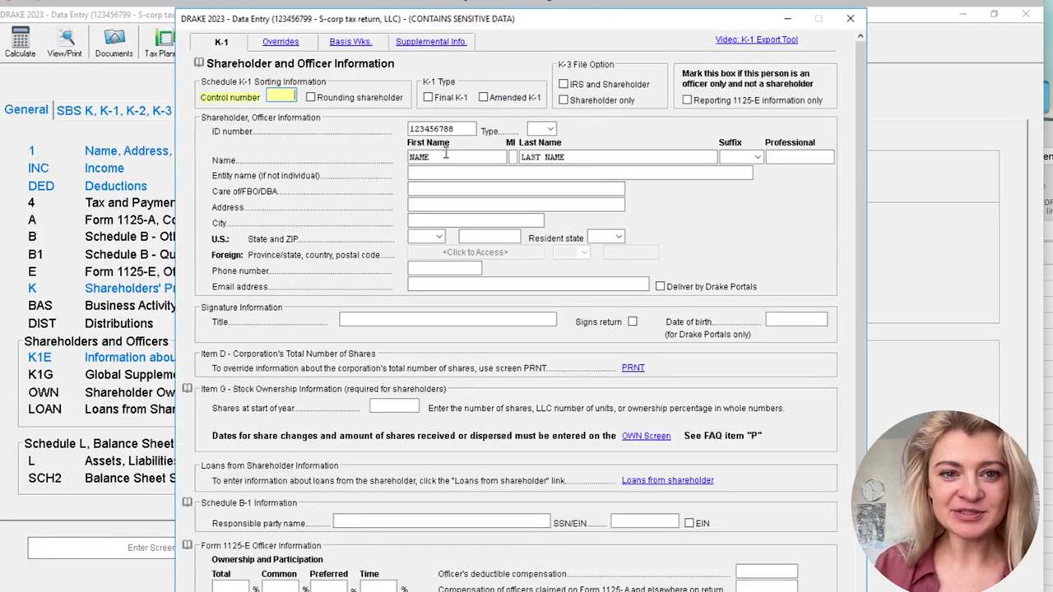
Enter 100 as the shareholder's Form 1125-E total ownership percentage and close the K-1 screen
left_click(581, 175)
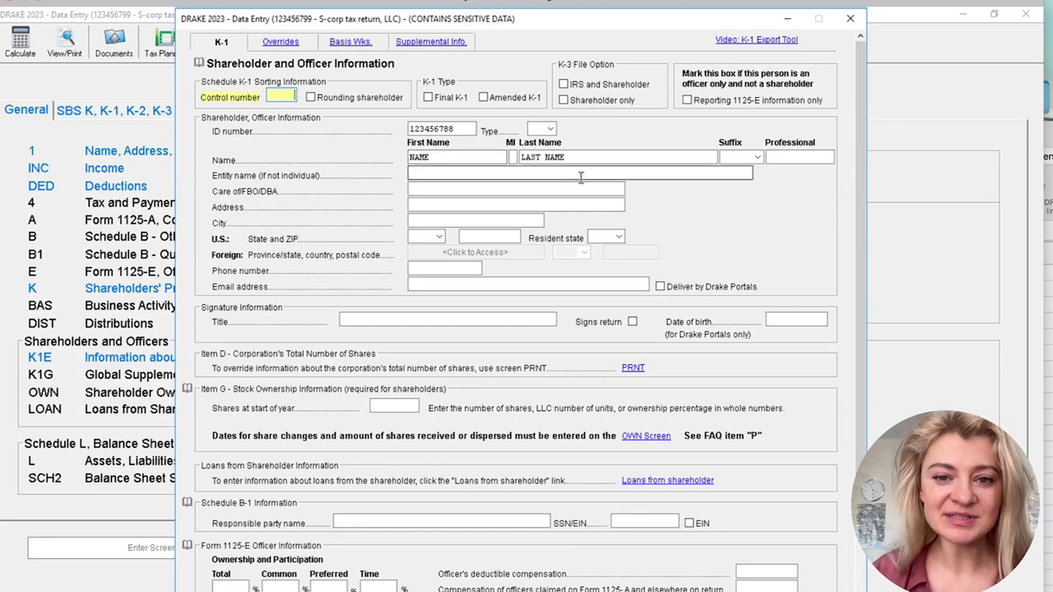
left_click(546, 129)
left_click(580, 132)
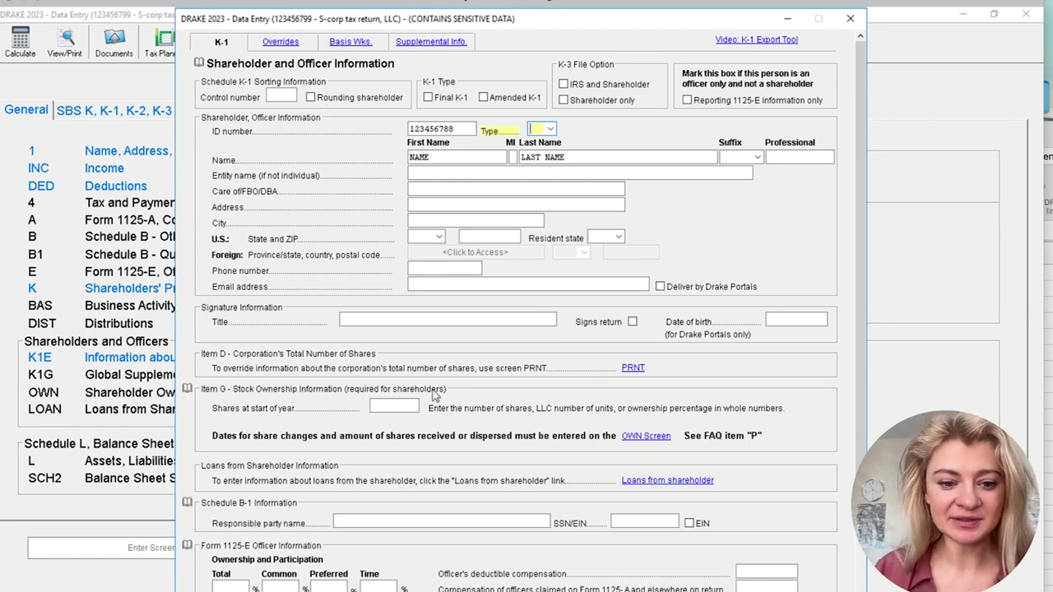
left_click(243, 587)
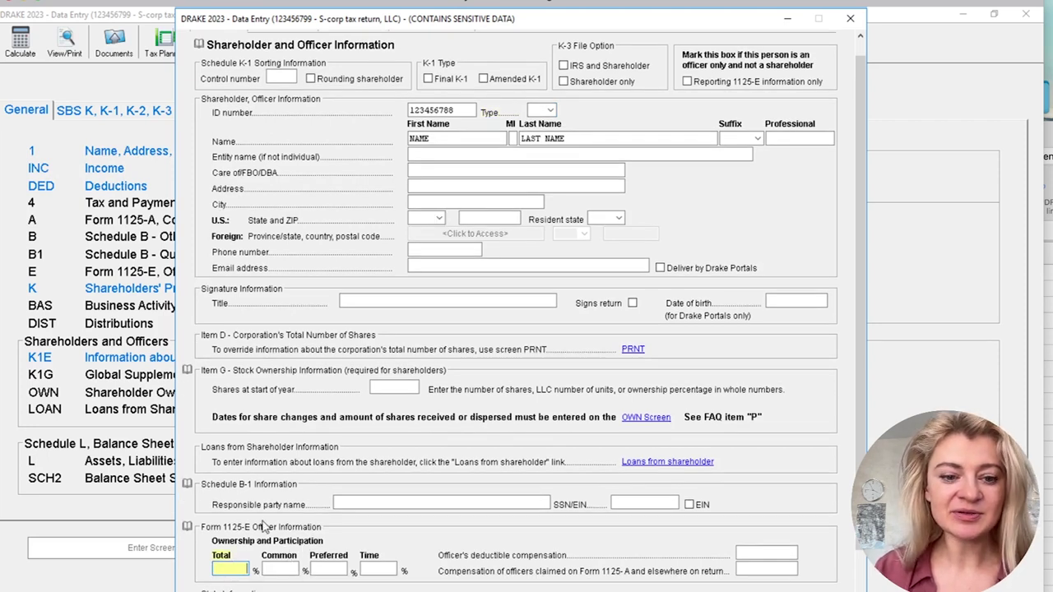
type("100")
key("Tab")
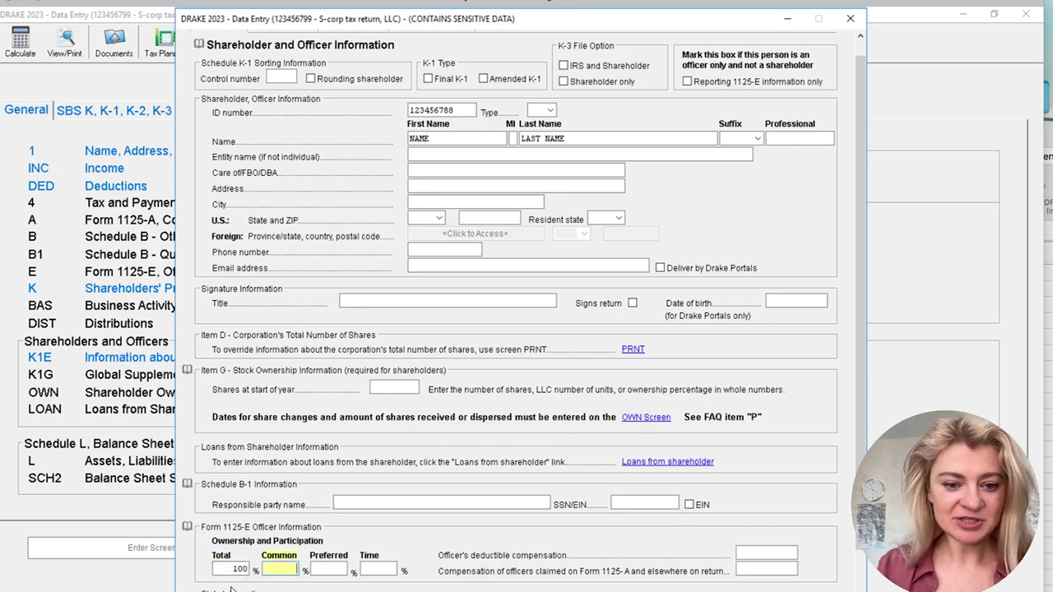
left_click(233, 570)
scroll(233, 573, "down", 1)
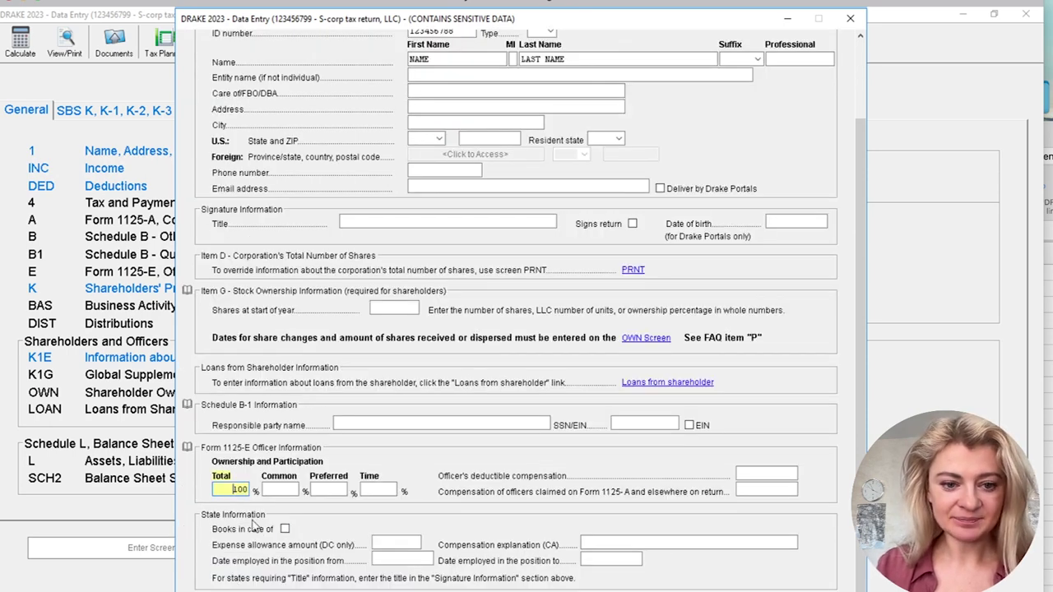
left_click_drag(233, 490, 256, 492)
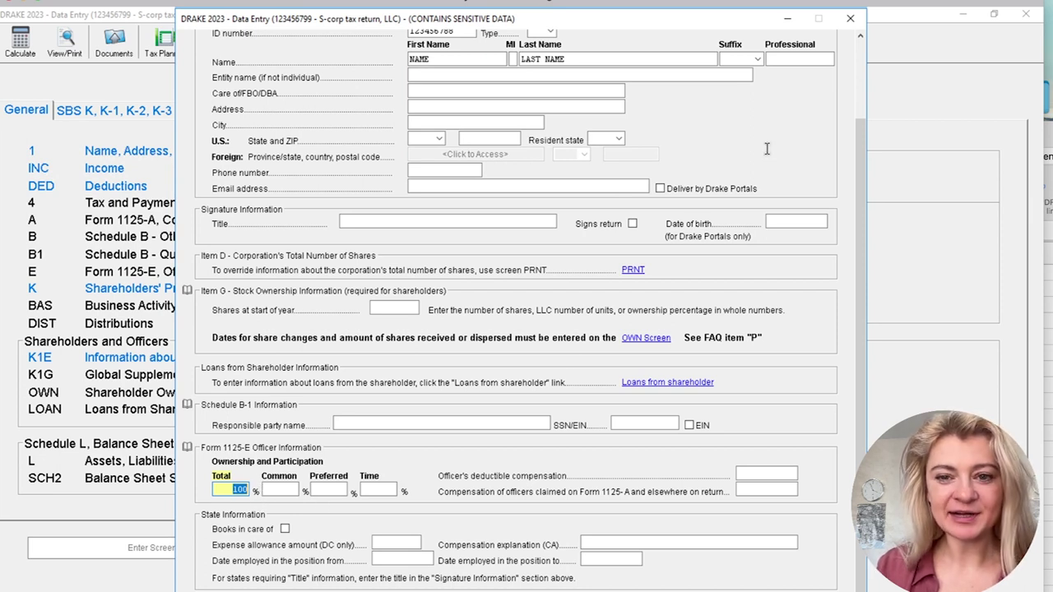
left_click(852, 19)
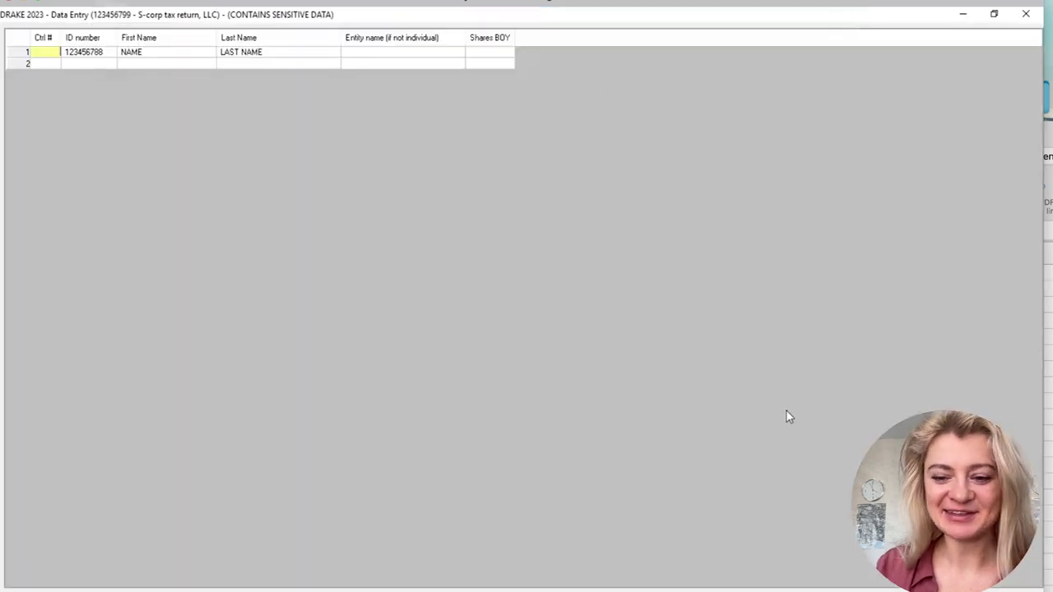
key("Escape")
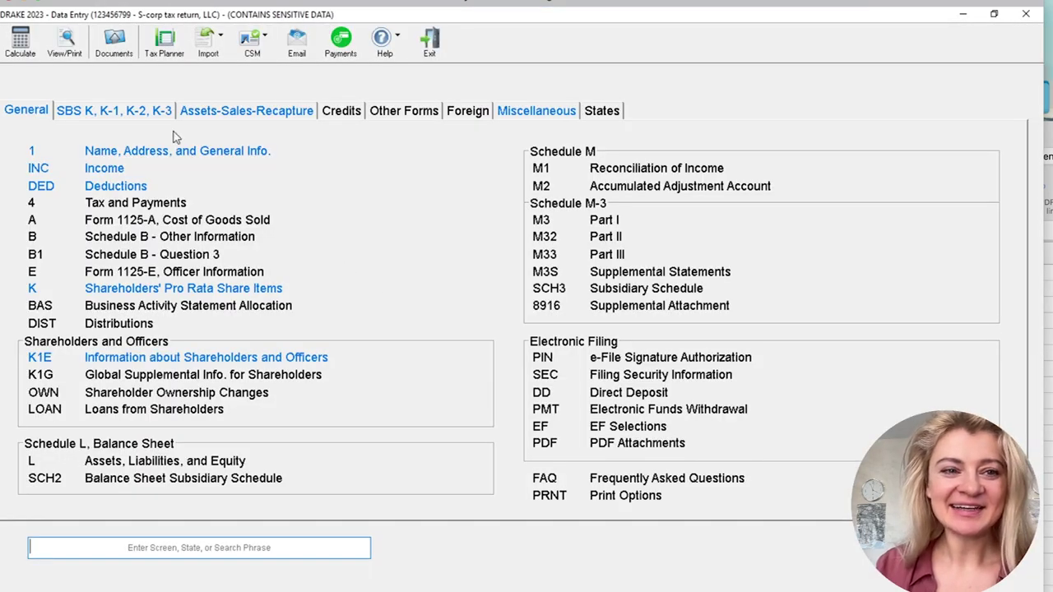
Open the return preview to the Electronic Filing Messages page listing what blocks e-filing
left_click(74, 51)
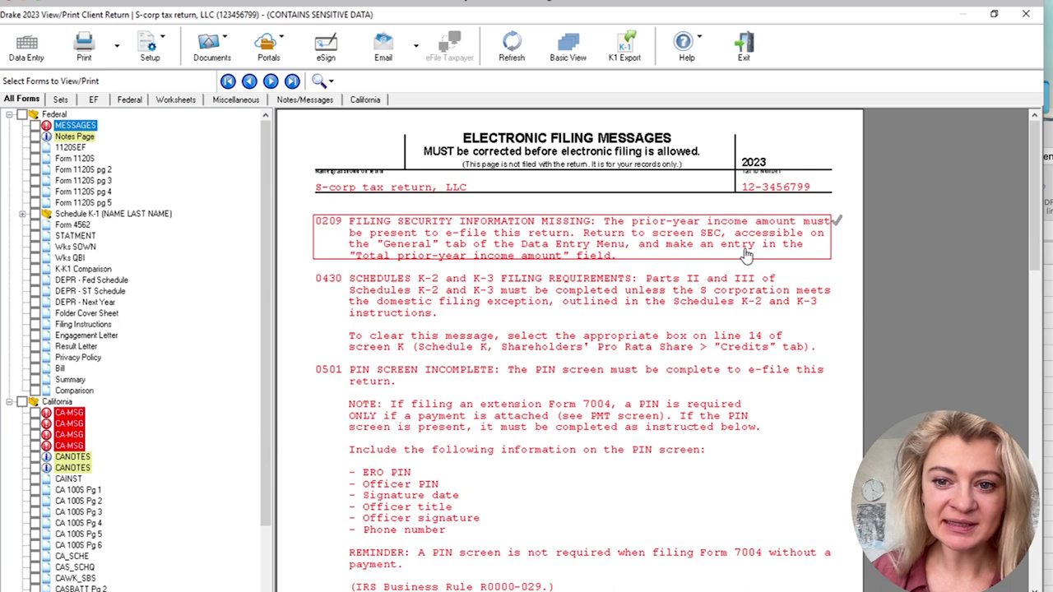
Enter 0 as total prior-year income on the SEC screen and recalculate the return
left_click(27, 51)
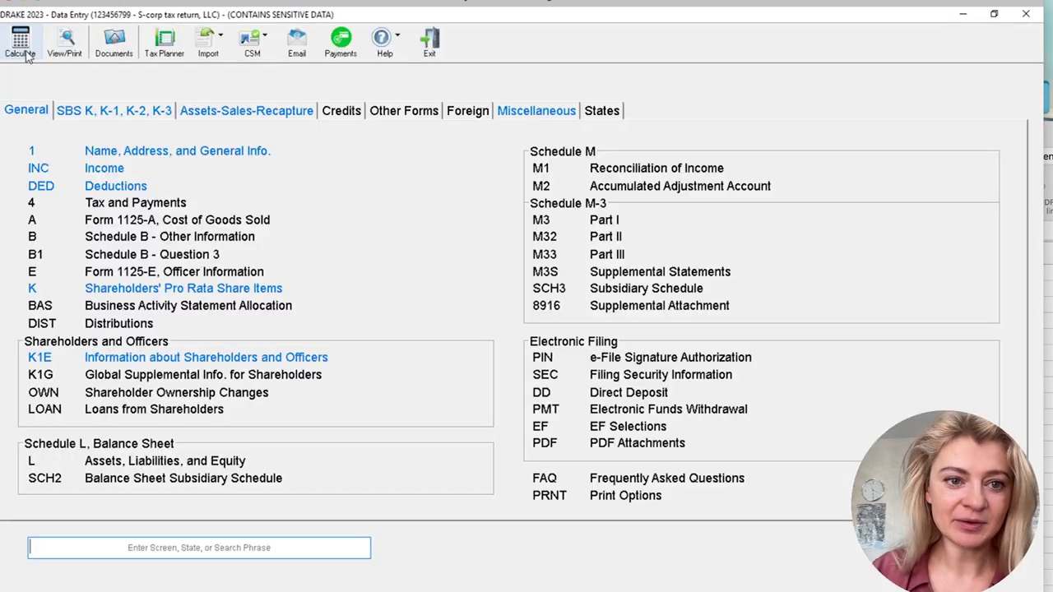
left_click(185, 153)
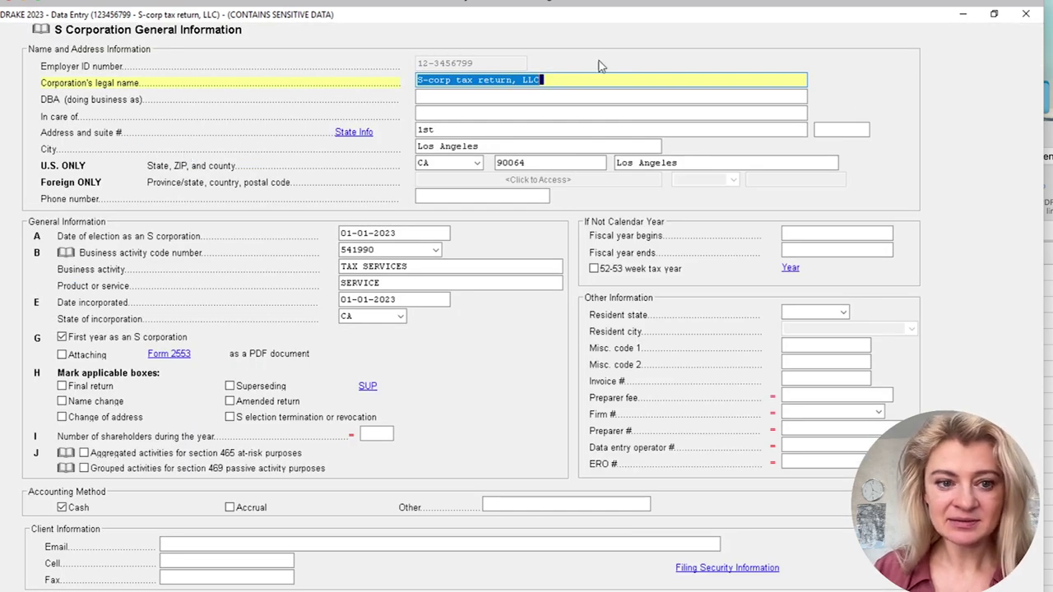
left_click(1026, 14)
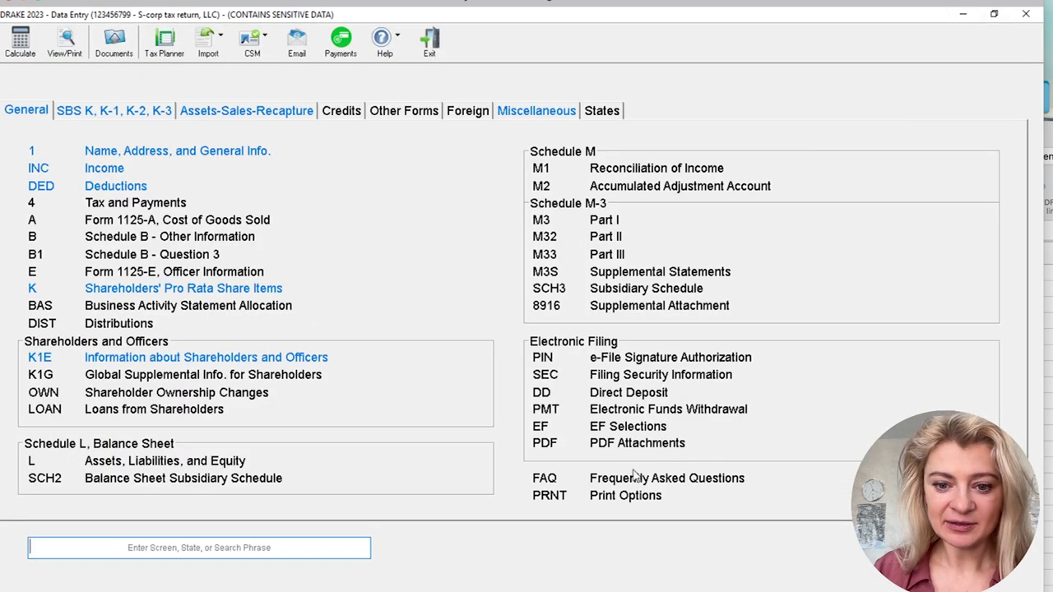
left_click(608, 374)
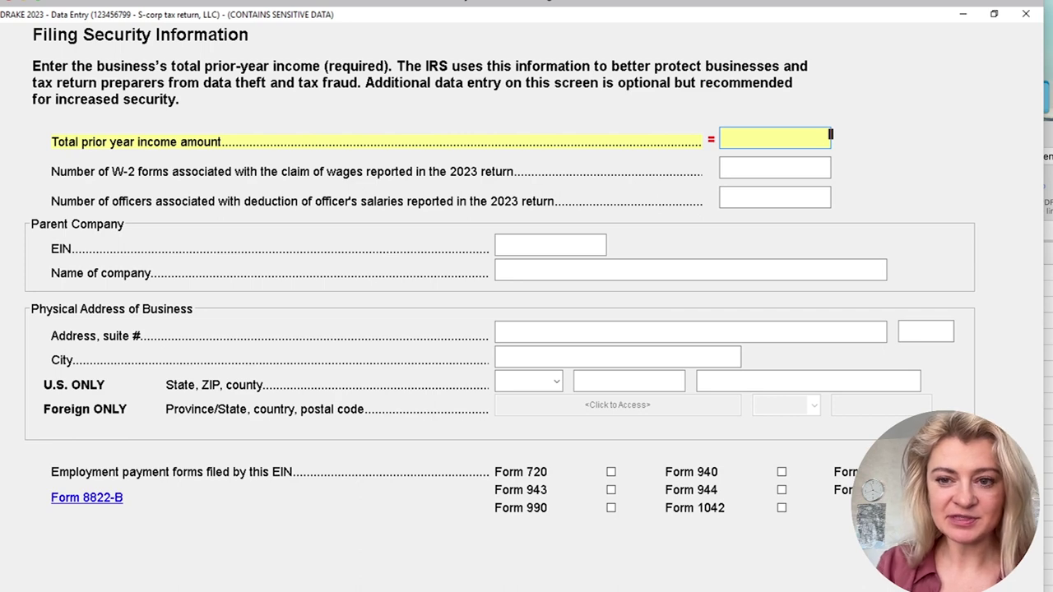
key("Tab")
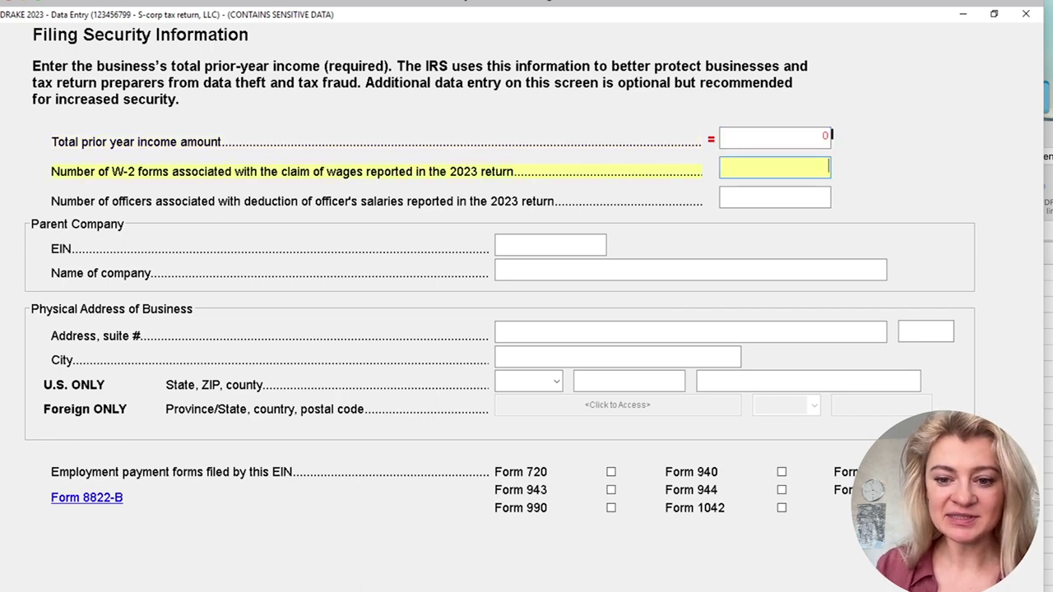
left_click(1026, 14)
left_click(20, 40)
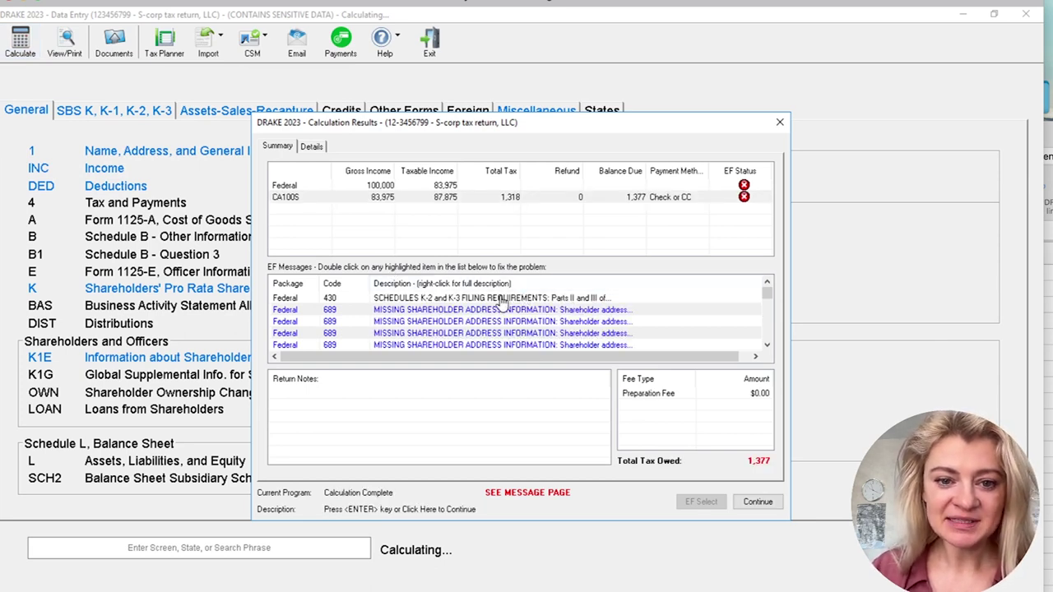
Read the full text of EF message 430 on Schedules K-2/K-3, then close the calculation results
right_click(500, 300)
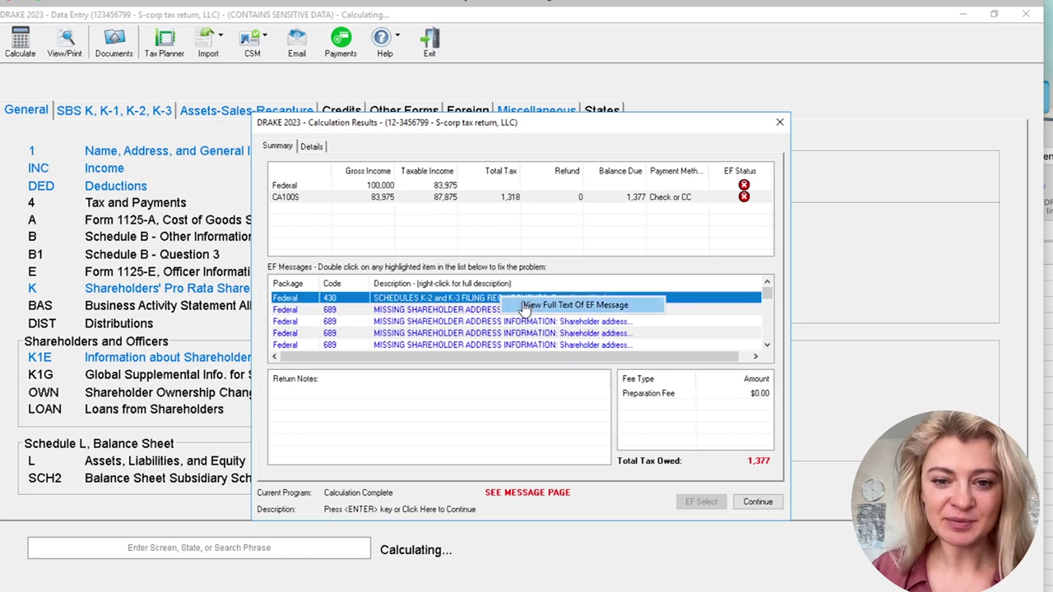
left_click(520, 304)
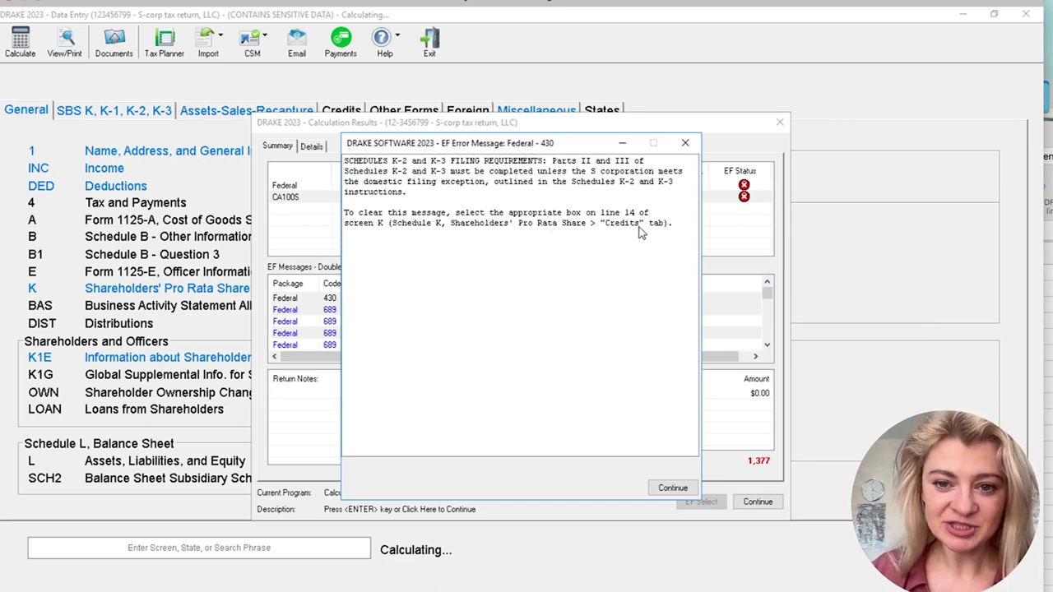
left_click(685, 145)
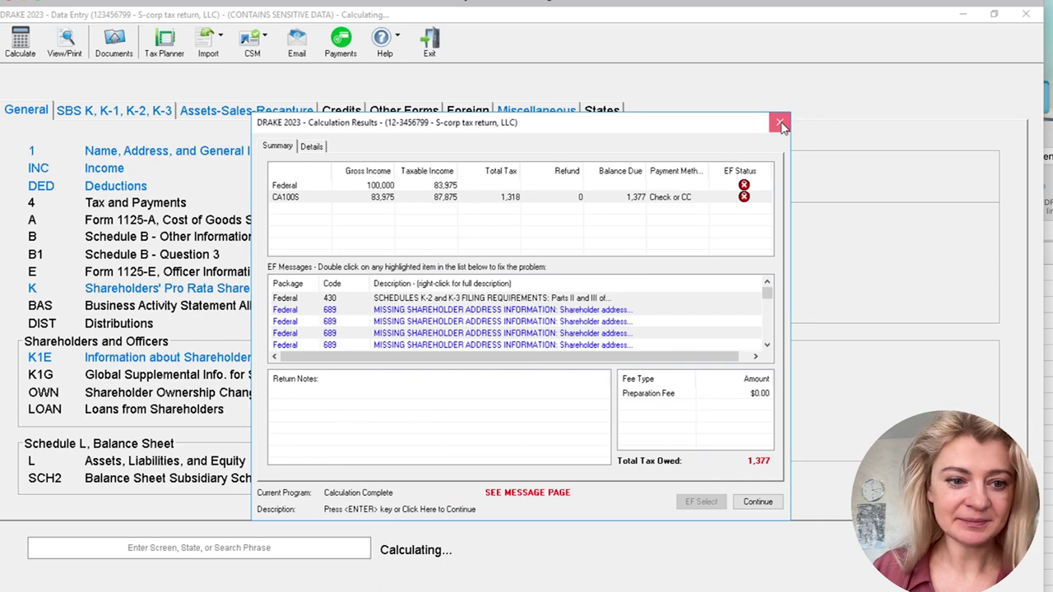
left_click(779, 122)
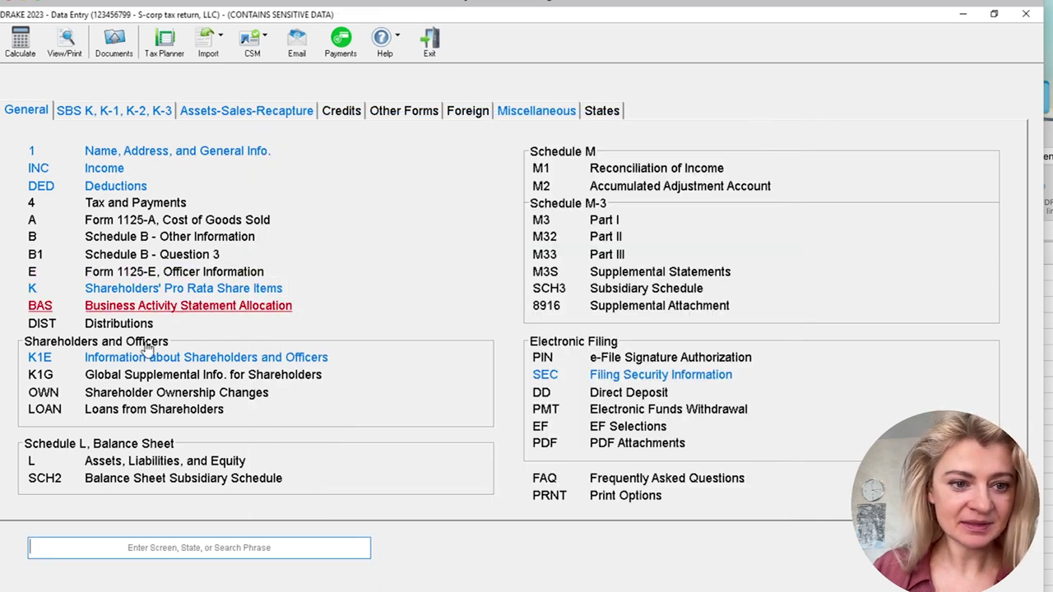
Check line 14a on screen K's Credits tab so K-2/K-3 aren't required, then recalculate
left_click(185, 290)
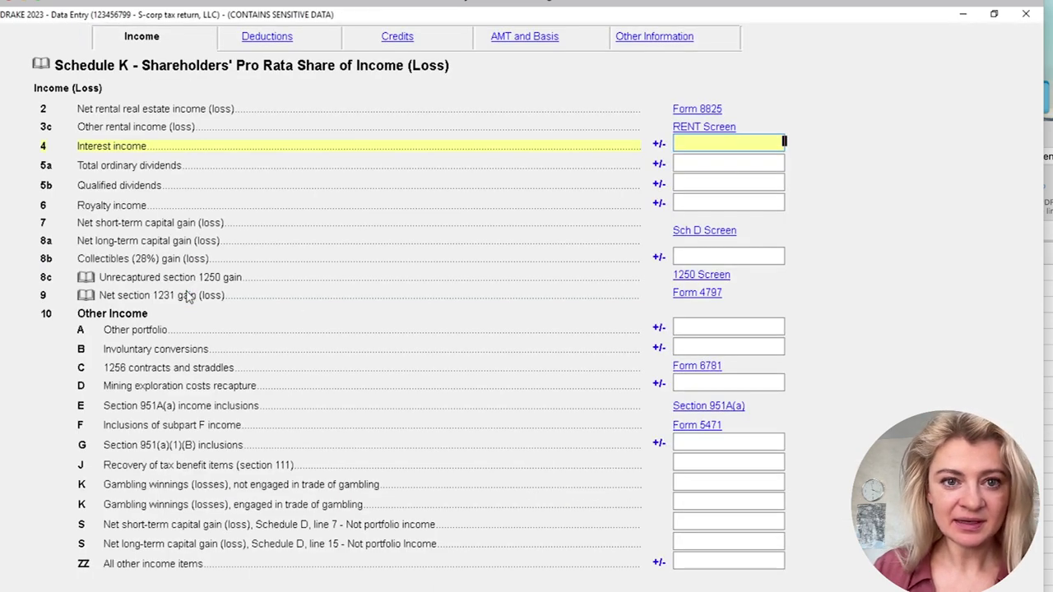
left_click(393, 41)
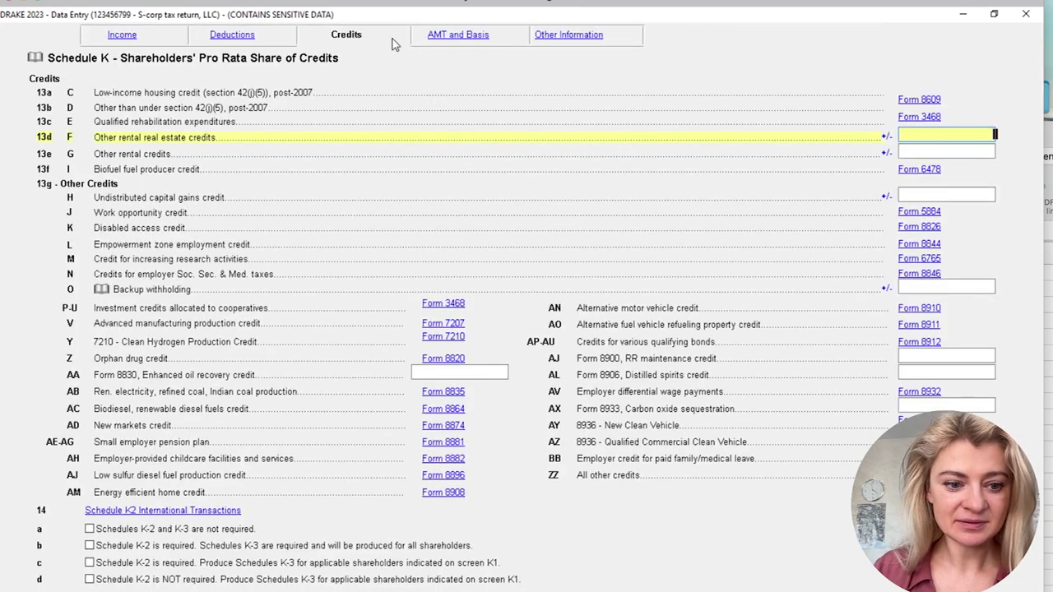
left_click(89, 528)
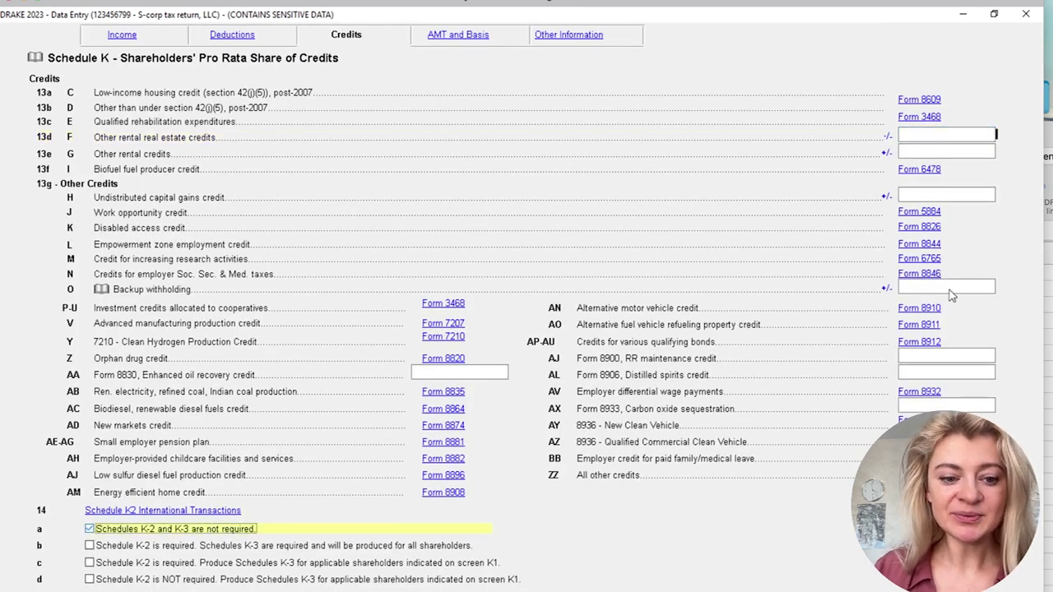
left_click(1026, 14)
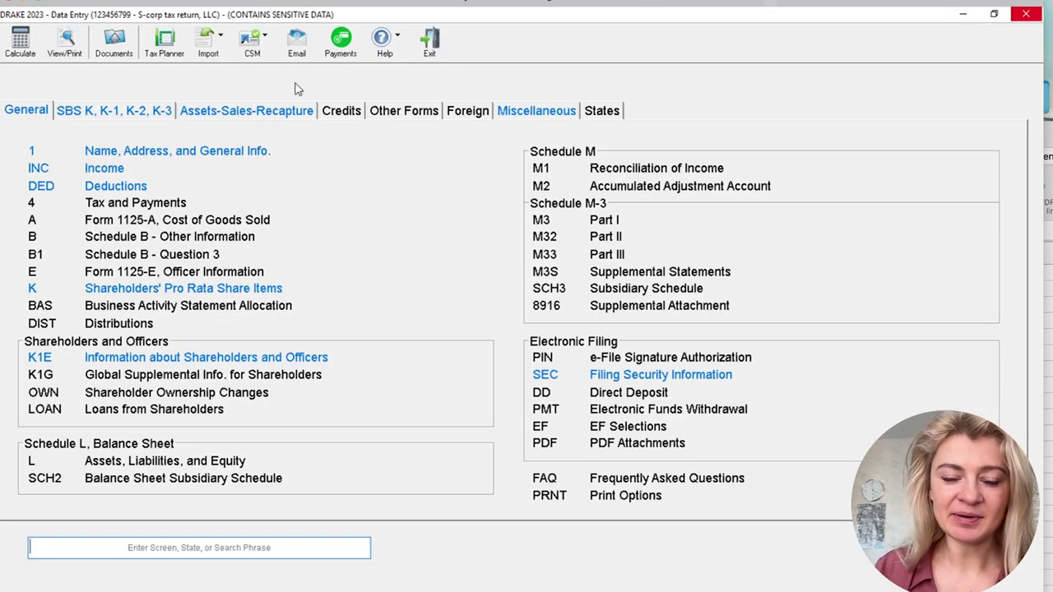
left_click(20, 41)
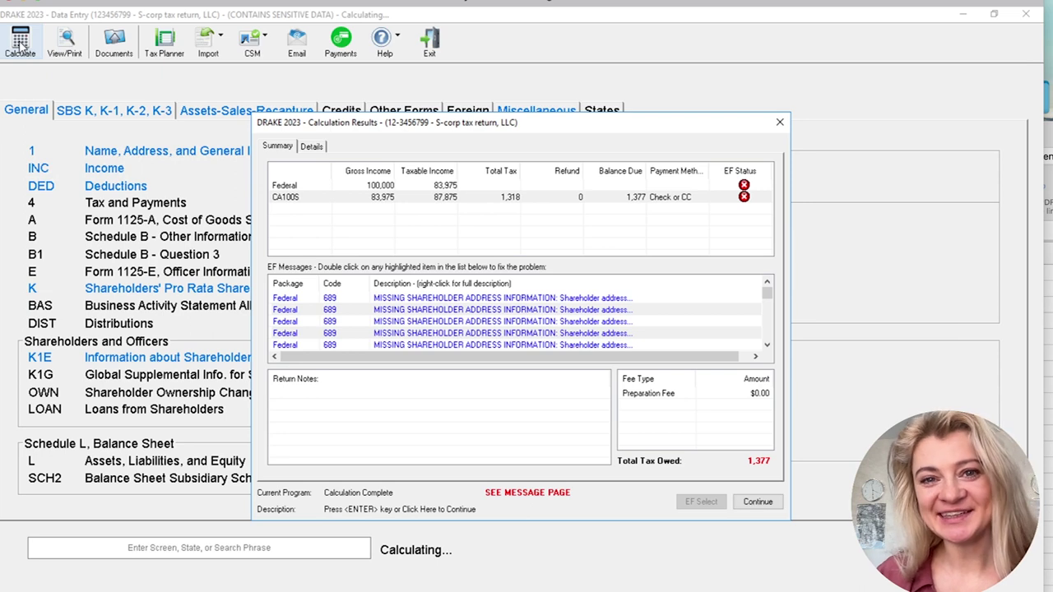
Read the full text of message 689 and jump from it to the shareholder's K-1 screen
right_click(398, 302)
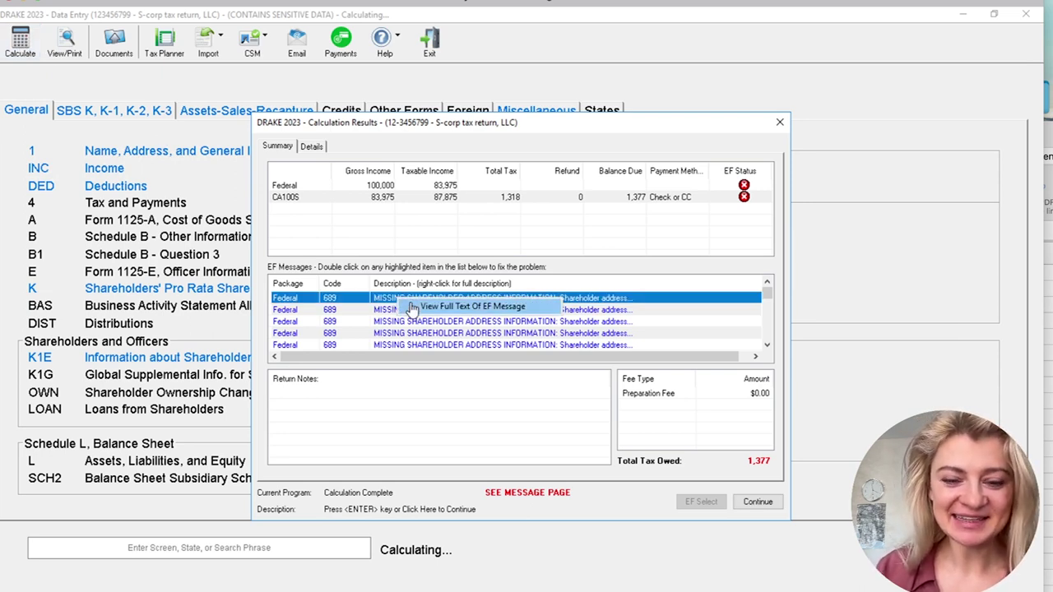
left_click(414, 307)
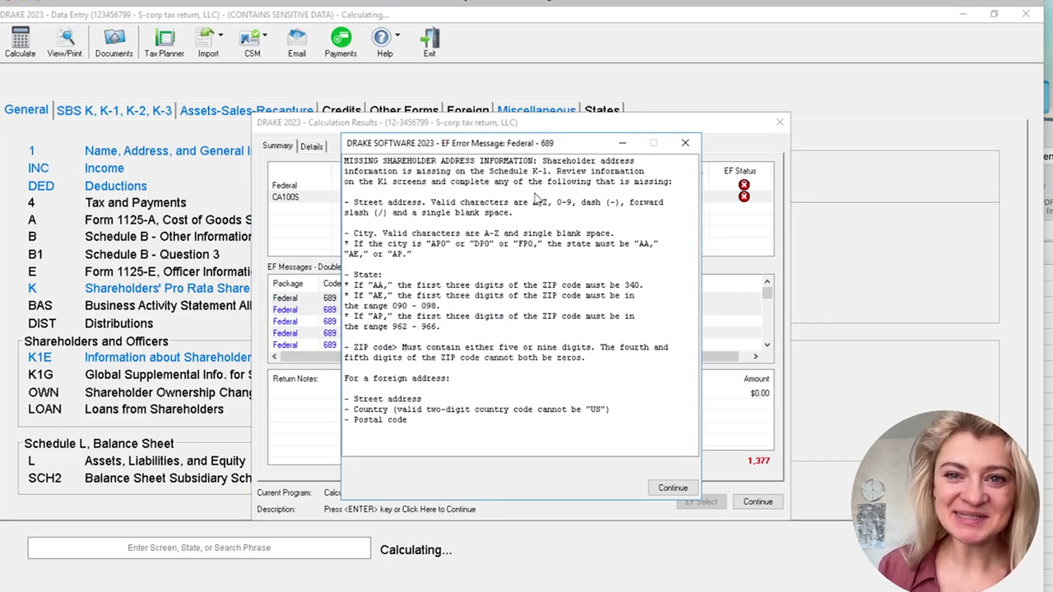
left_click(685, 143)
double_click(487, 298)
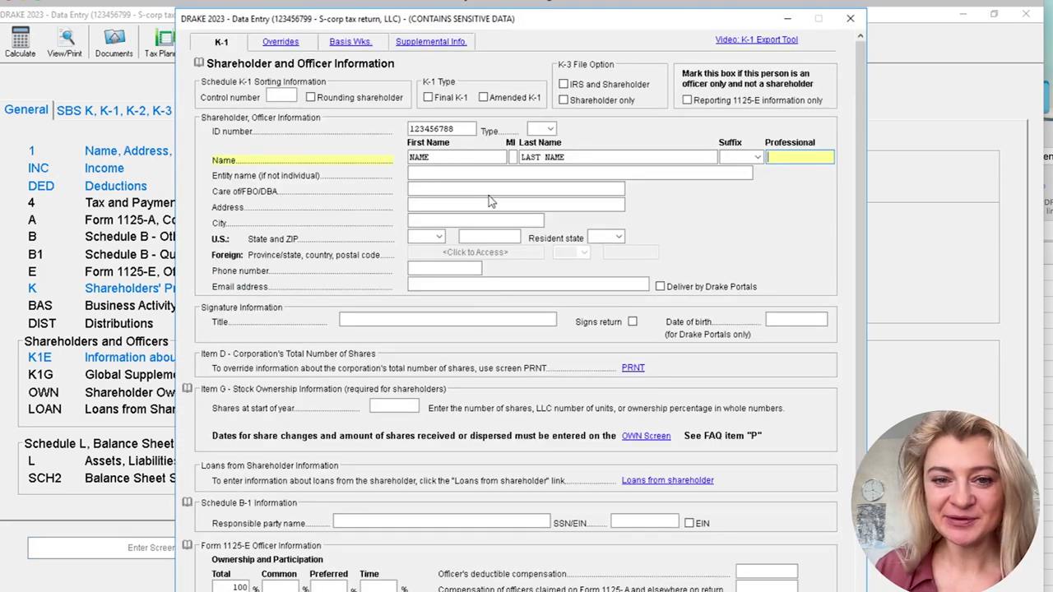
Enter the shareholder's street, city, state and ZIP code on the K-1 screen, then recalculate
left_click(437, 174)
left_click(434, 207)
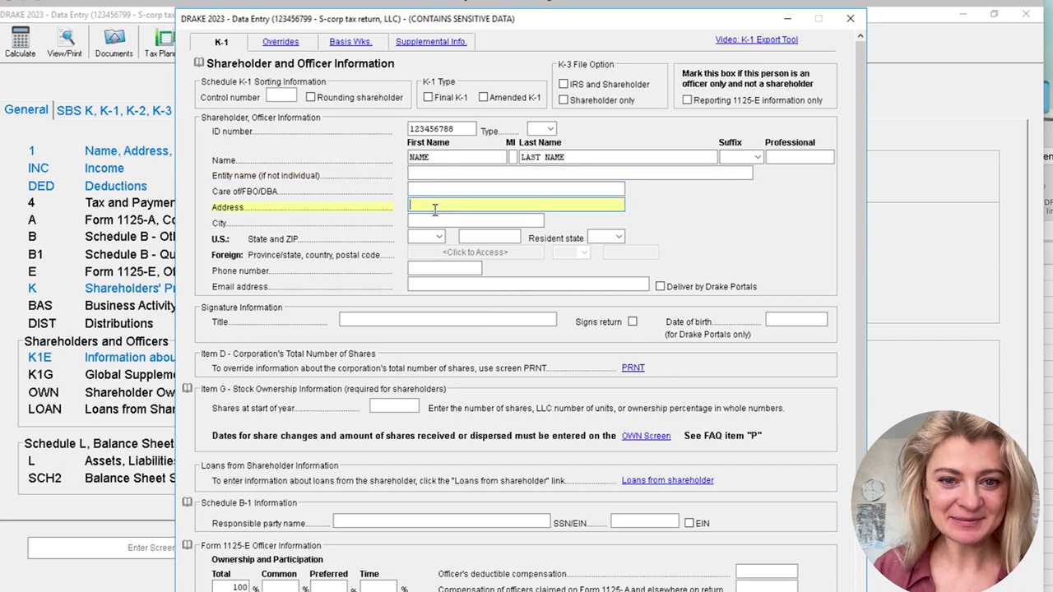
type("1ST")
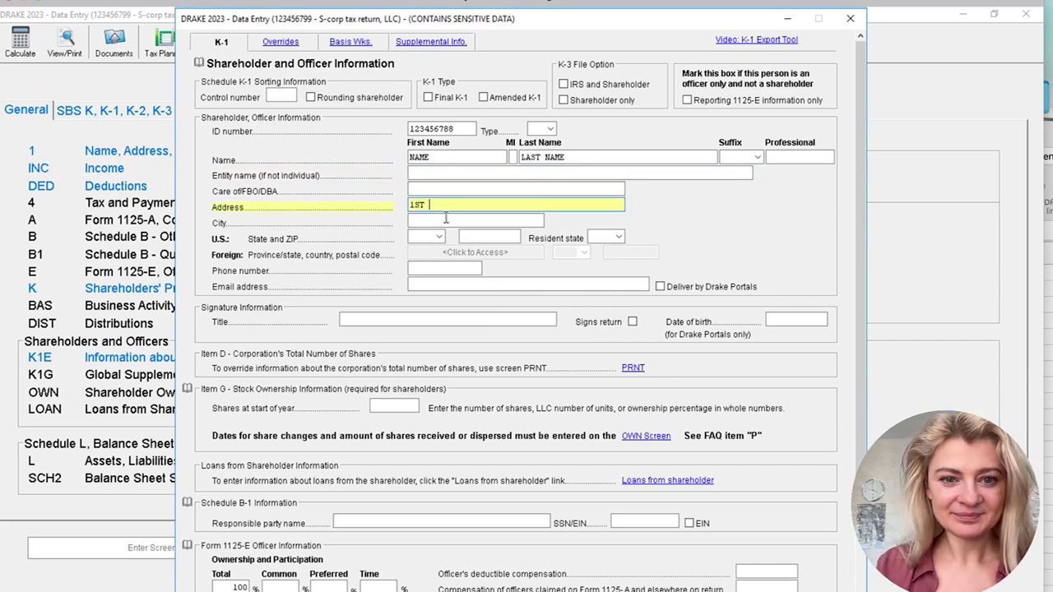
left_click(445, 219)
type("La")
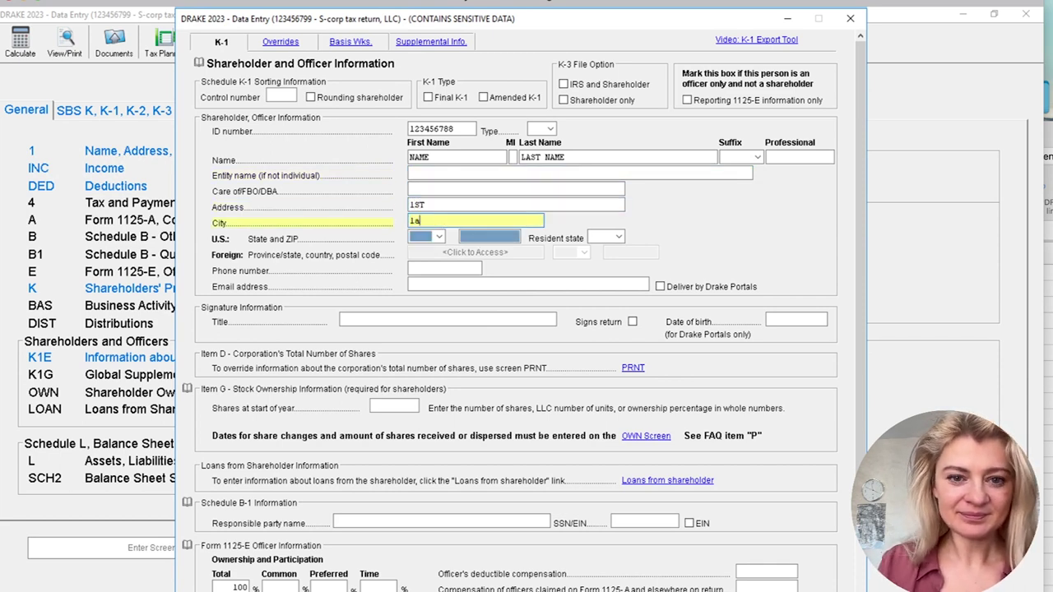
left_click(434, 236)
type("CA")
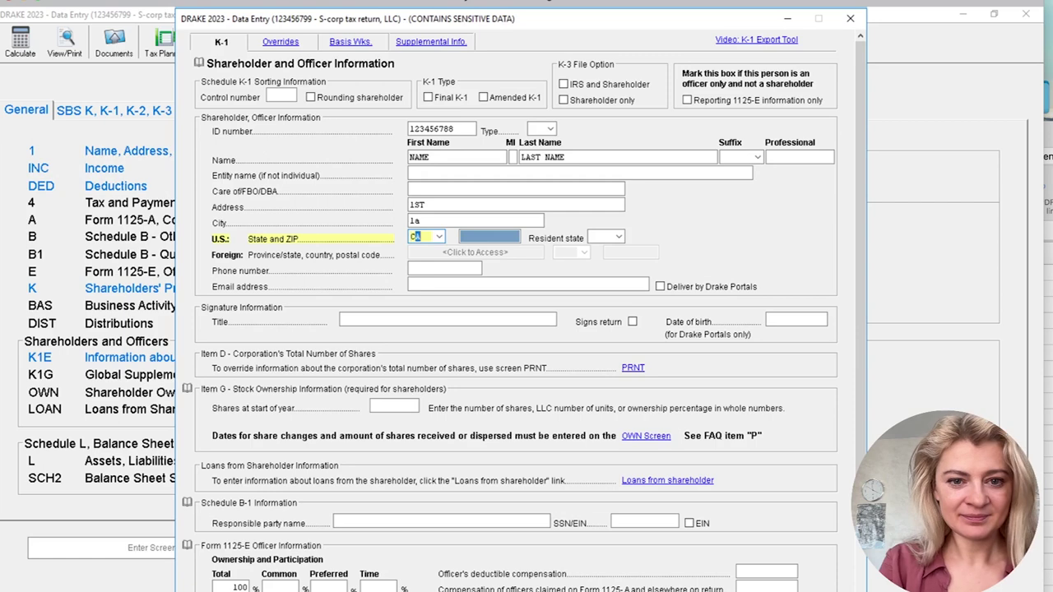
left_click(498, 237)
type("90065")
key("Tab")
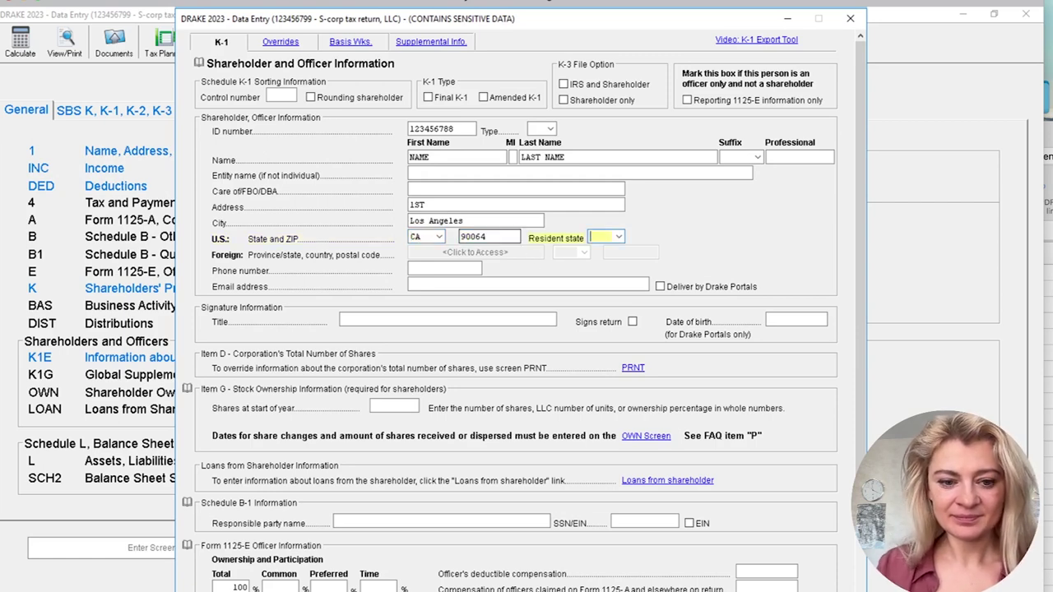
left_click(851, 18)
left_click(29, 43)
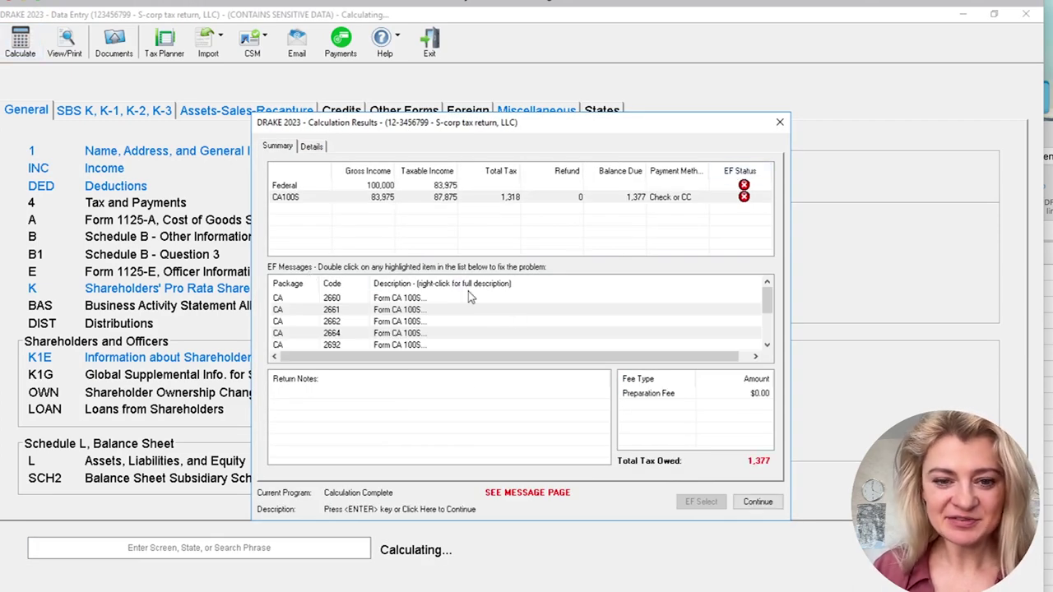
Close the calculation results and mark the return Ready for EF with X on the EF screen
left_click(769, 334)
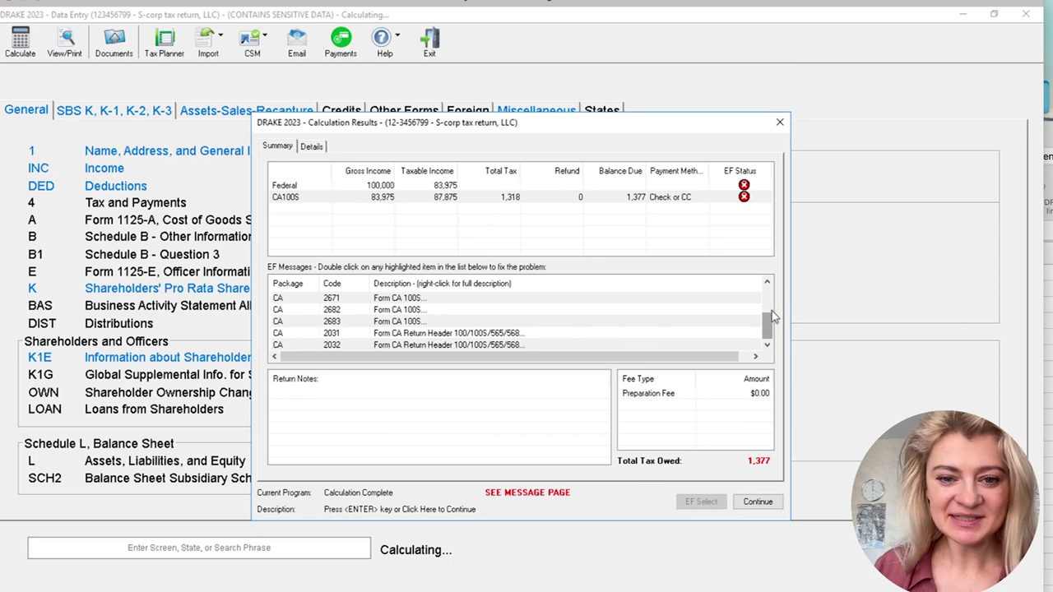
left_click(769, 299)
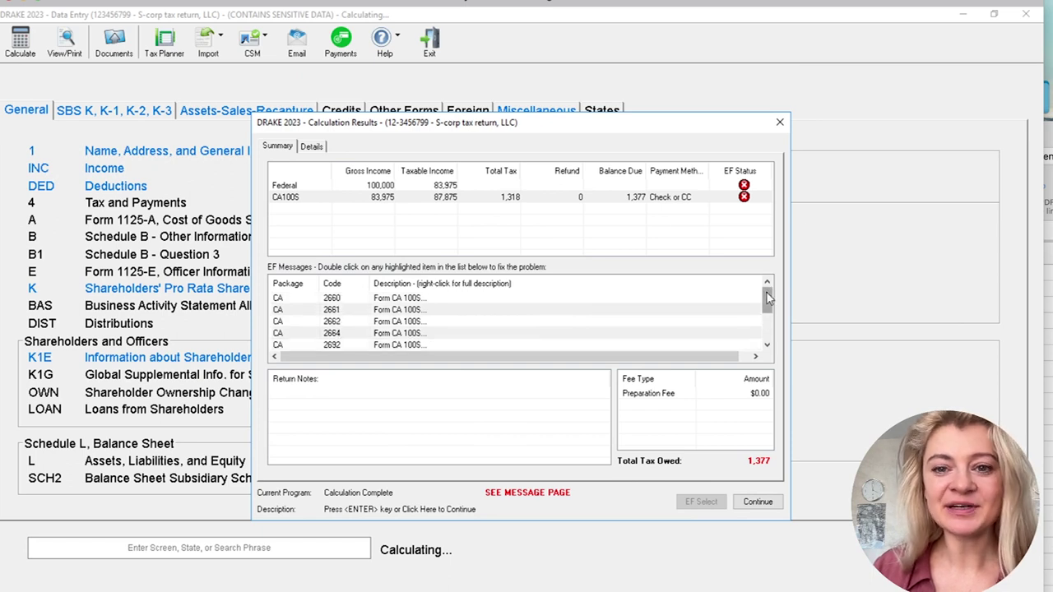
left_click(780, 123)
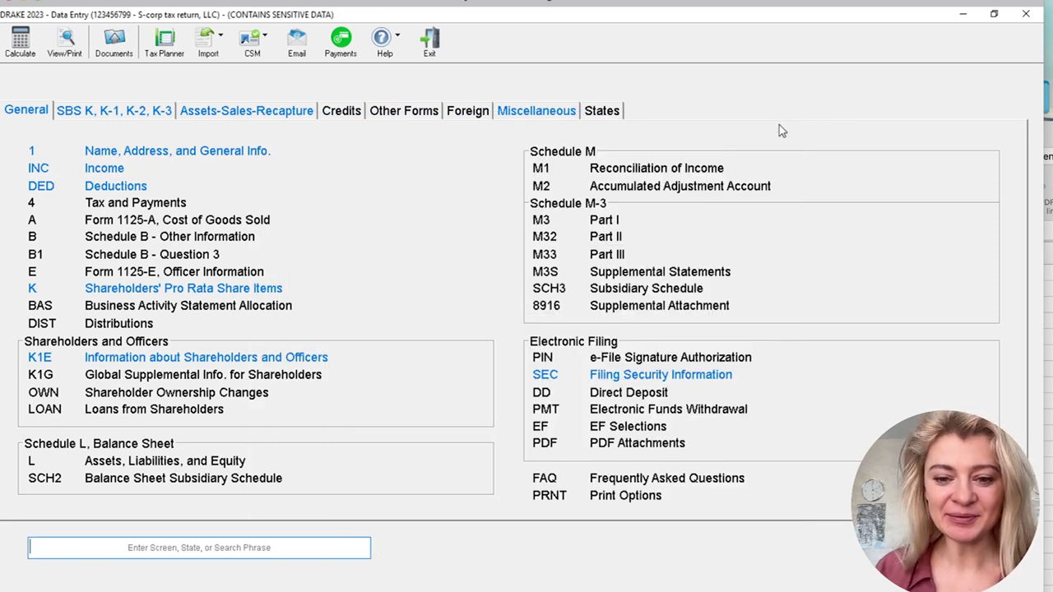
left_click(613, 428)
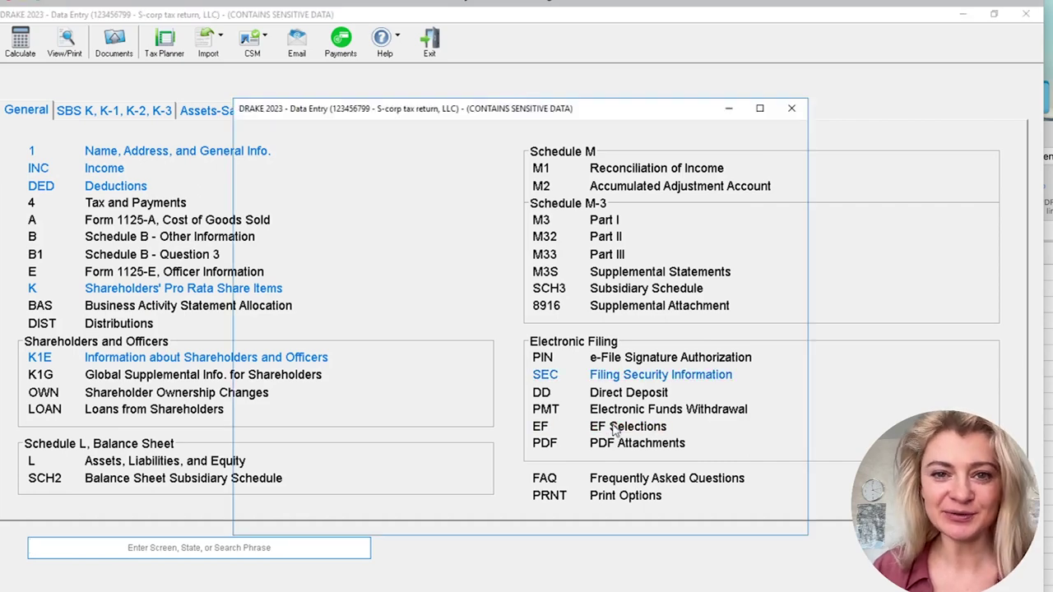
type("x")
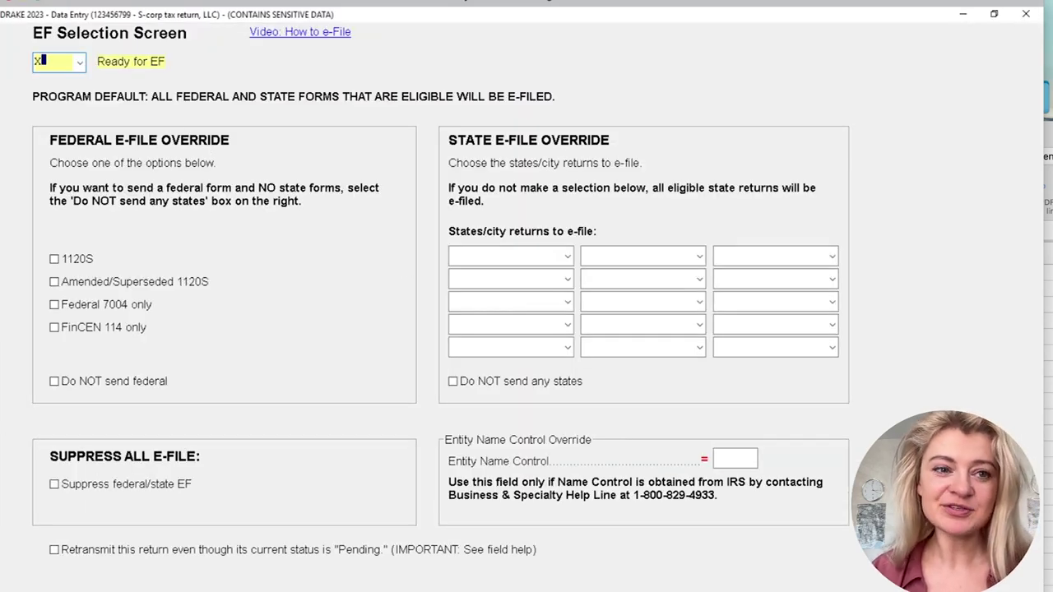
key("Tab")
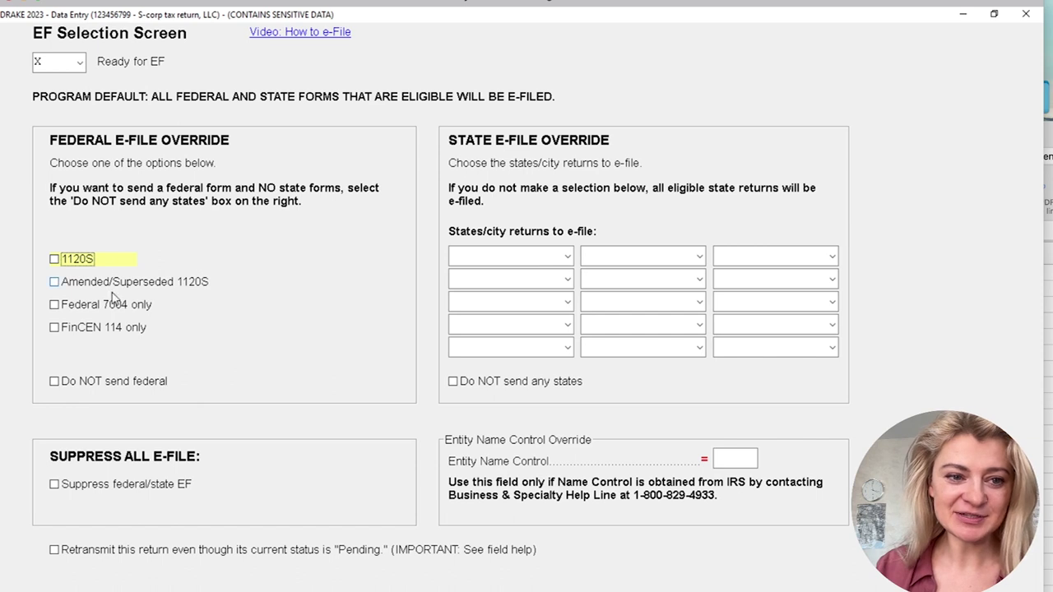
Check 'Do NOT send any states' on the EF screen and calculate the return
left_click(53, 260)
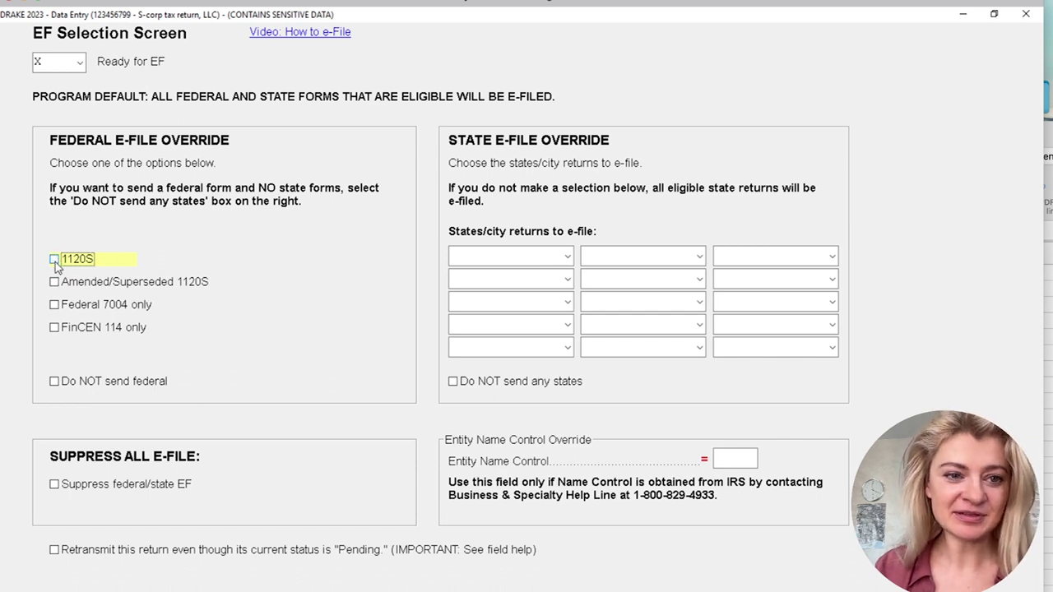
left_click(567, 256)
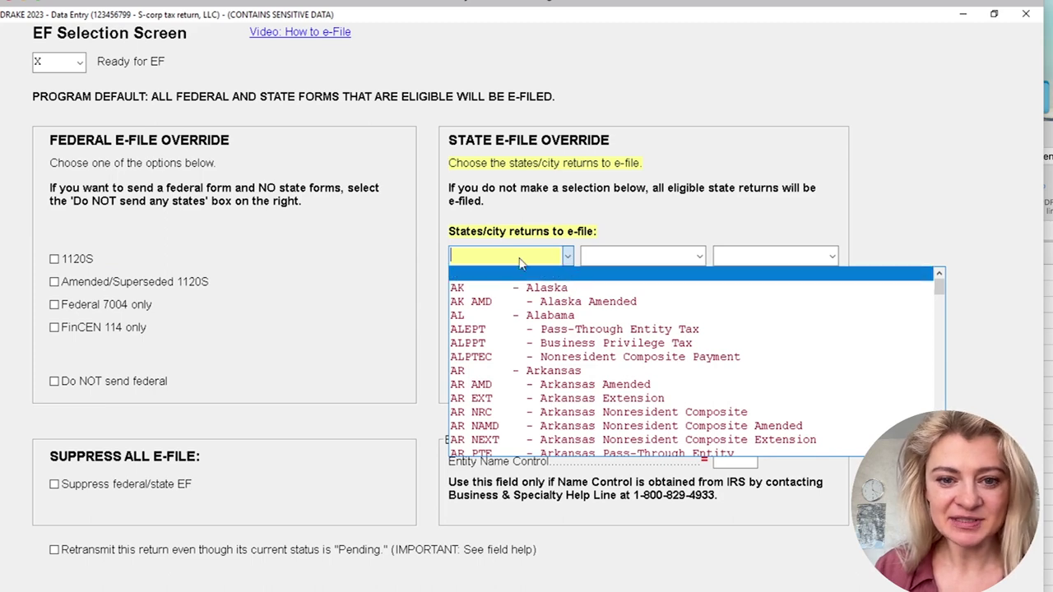
left_click(566, 274)
left_click(453, 382)
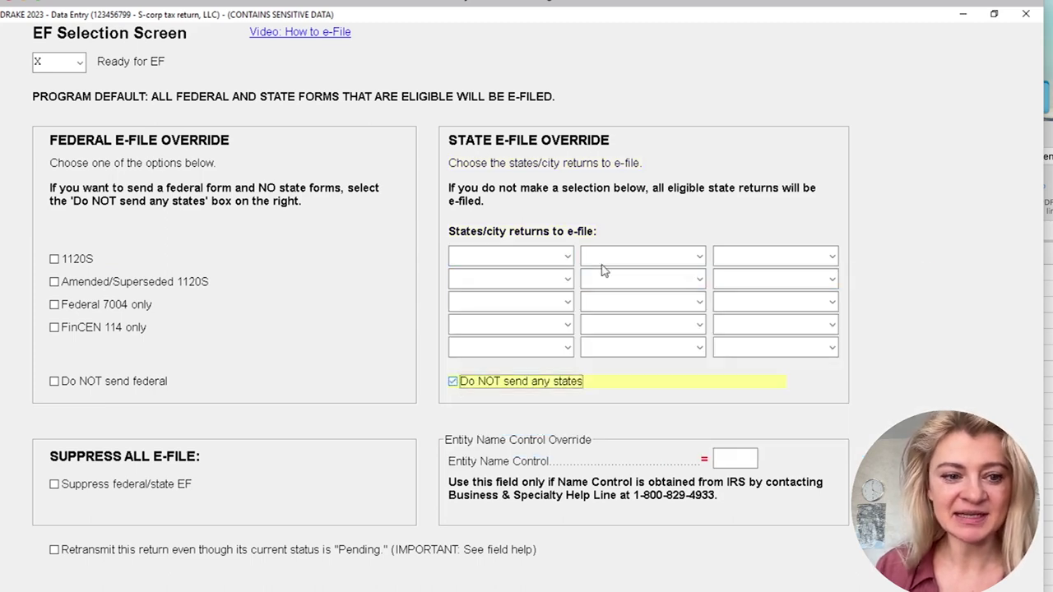
left_click(1026, 14)
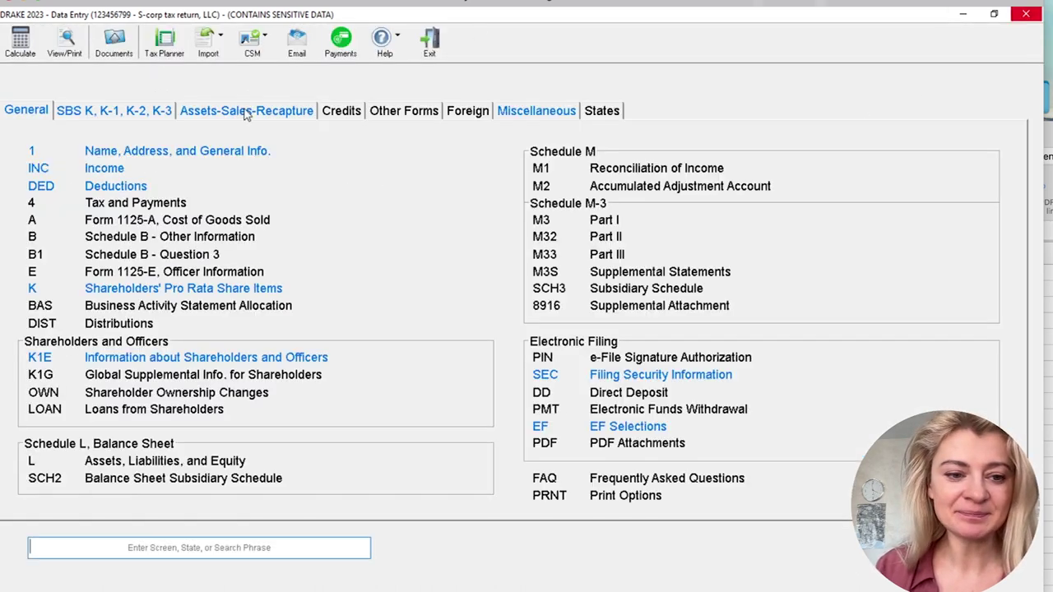
left_click(19, 43)
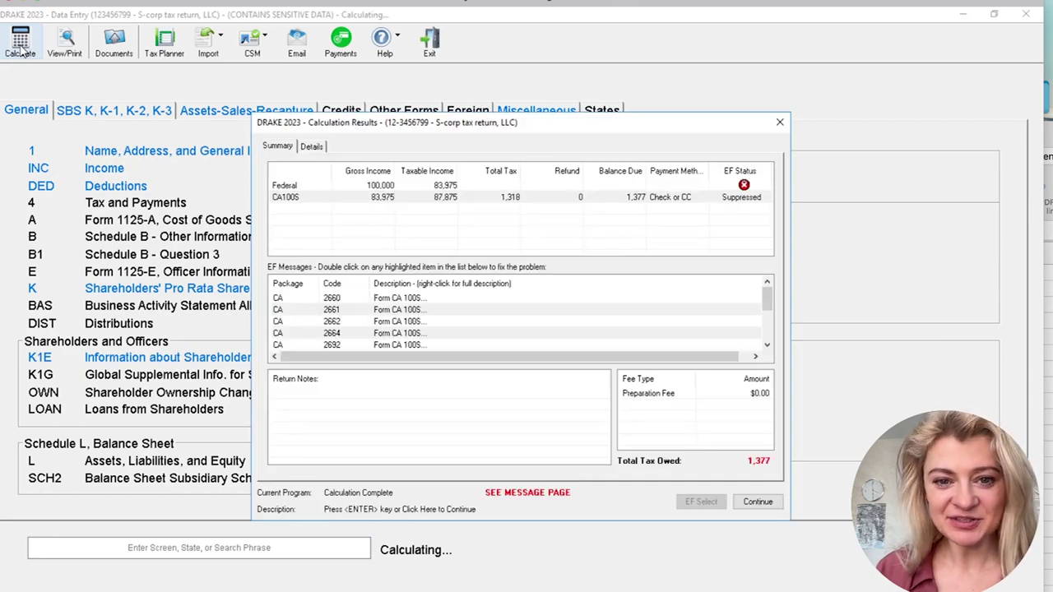
Review EF messages flagging incorrect K-1 ownership percentages and an invalid corporation name, then close the preview
left_click(744, 184)
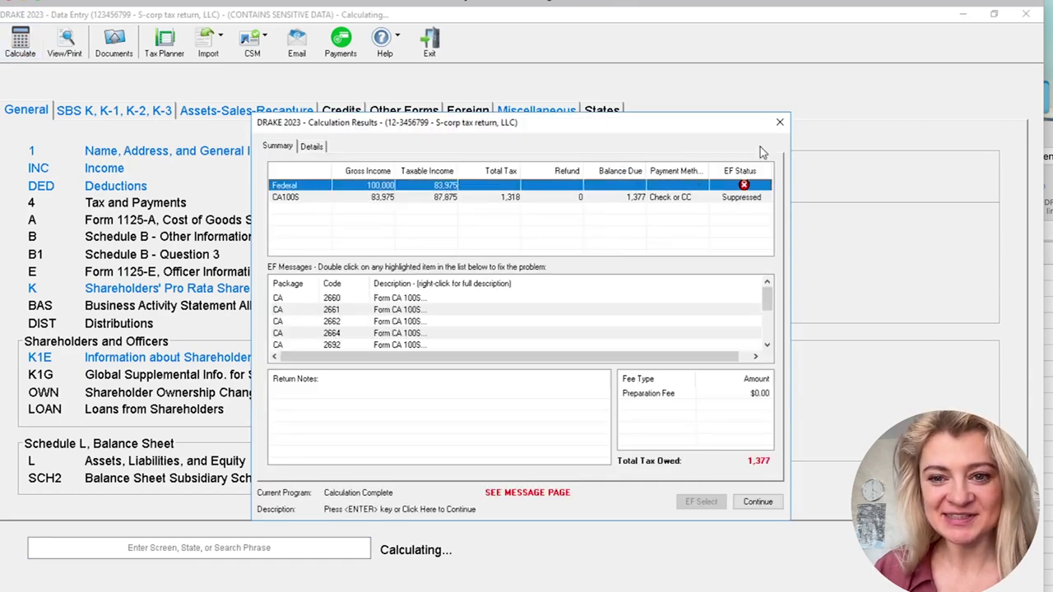
left_click(780, 124)
key("Escape")
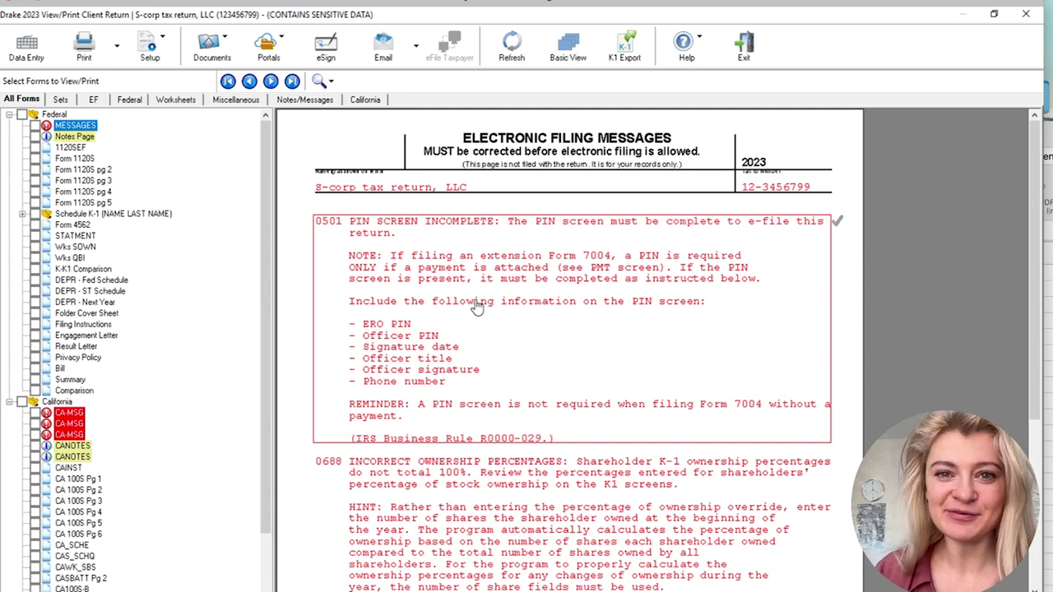
scroll(700, 371, "down", 5)
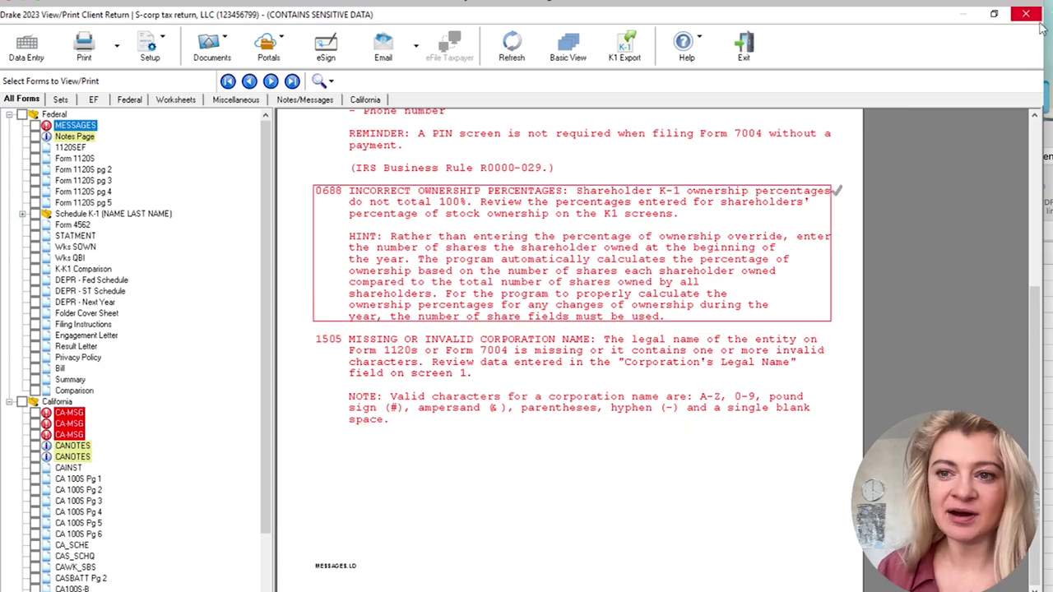
left_click(26, 45)
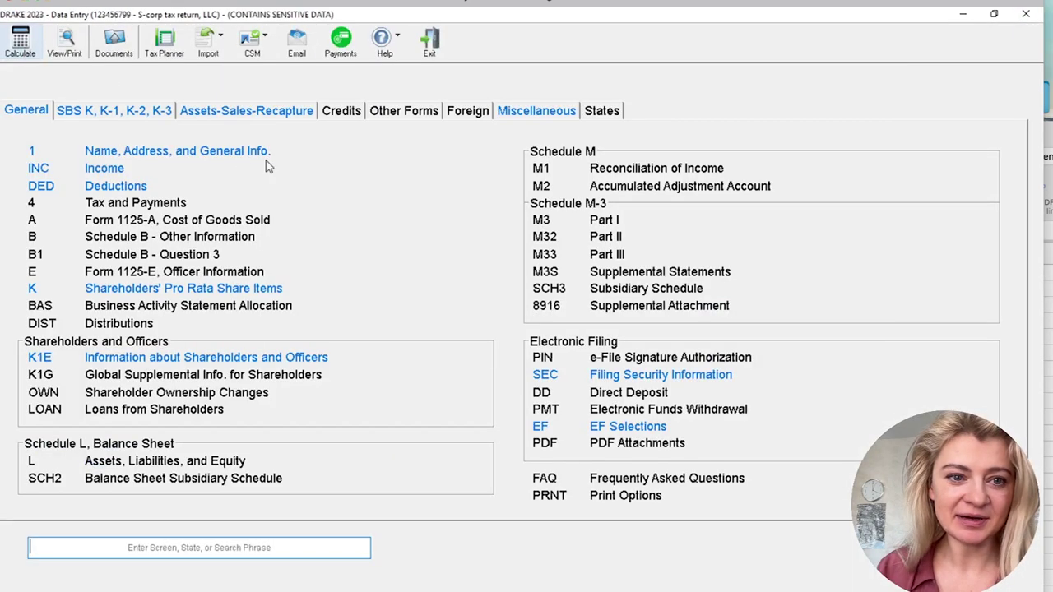
Delete the comma from the corporation's legal name on screen 1 so it reads 'S-corp tax return LLC'
left_click(230, 153)
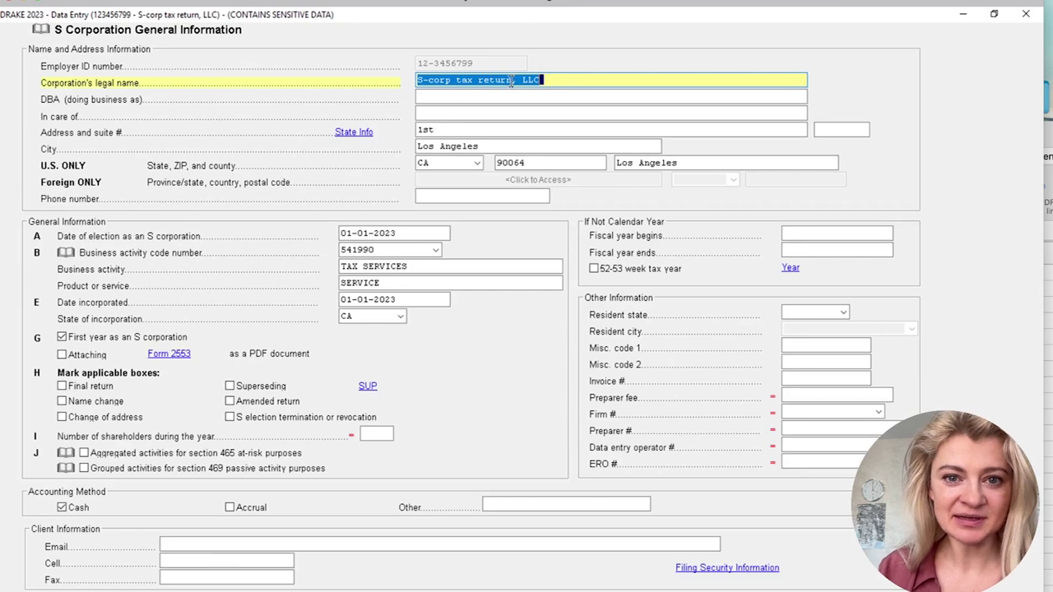
left_click(514, 80)
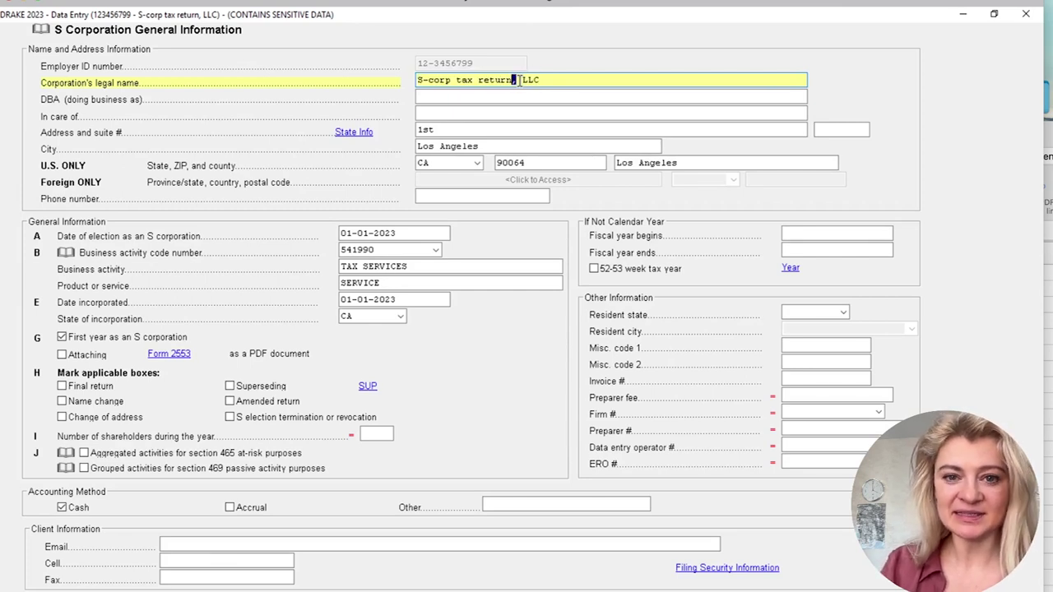
key("BackSpace")
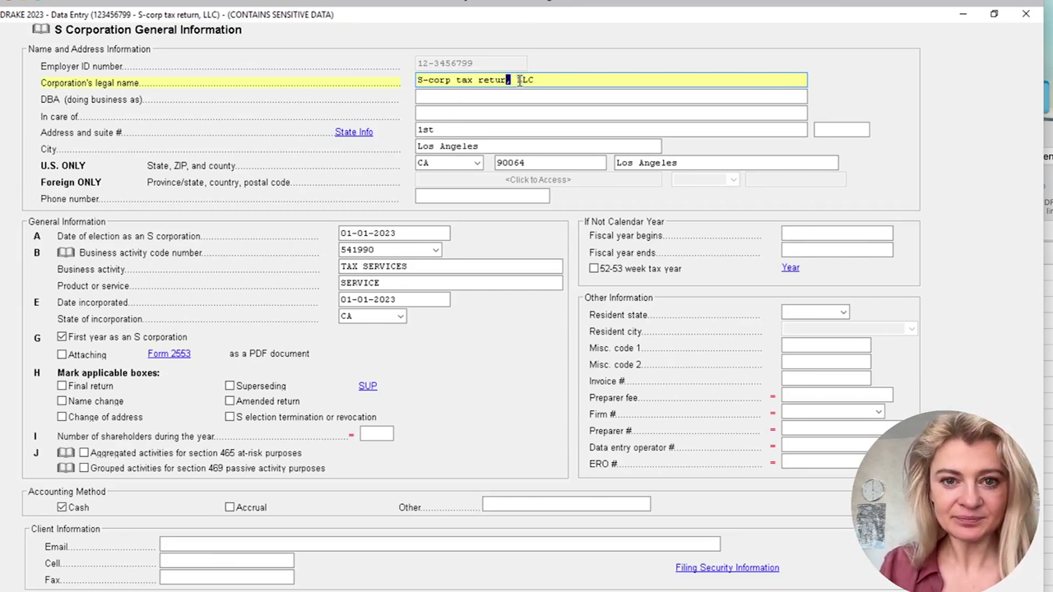
type(",")
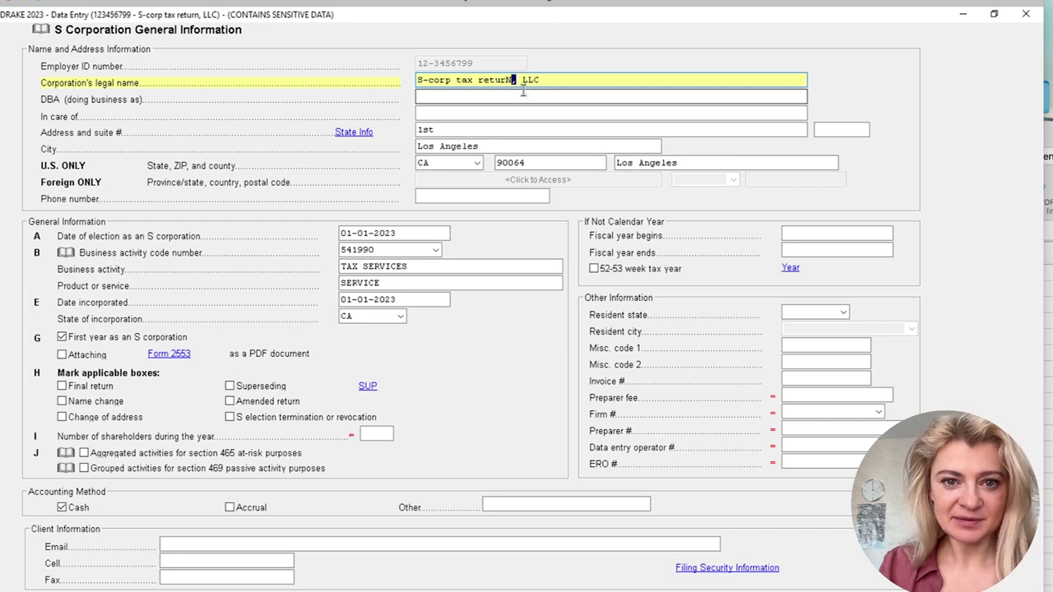
key("BackSpace")
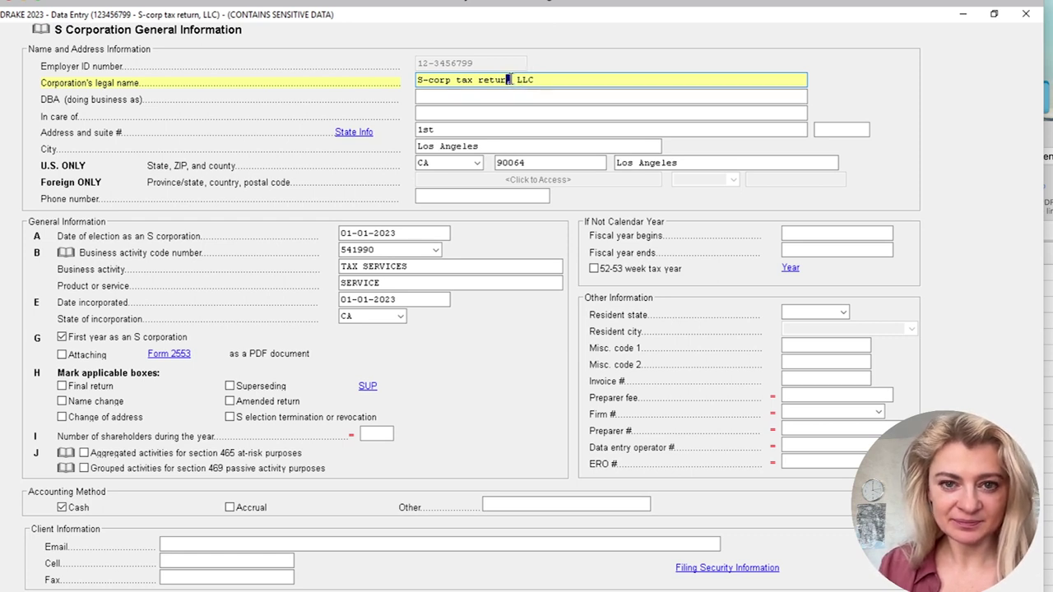
key("BackSpace")
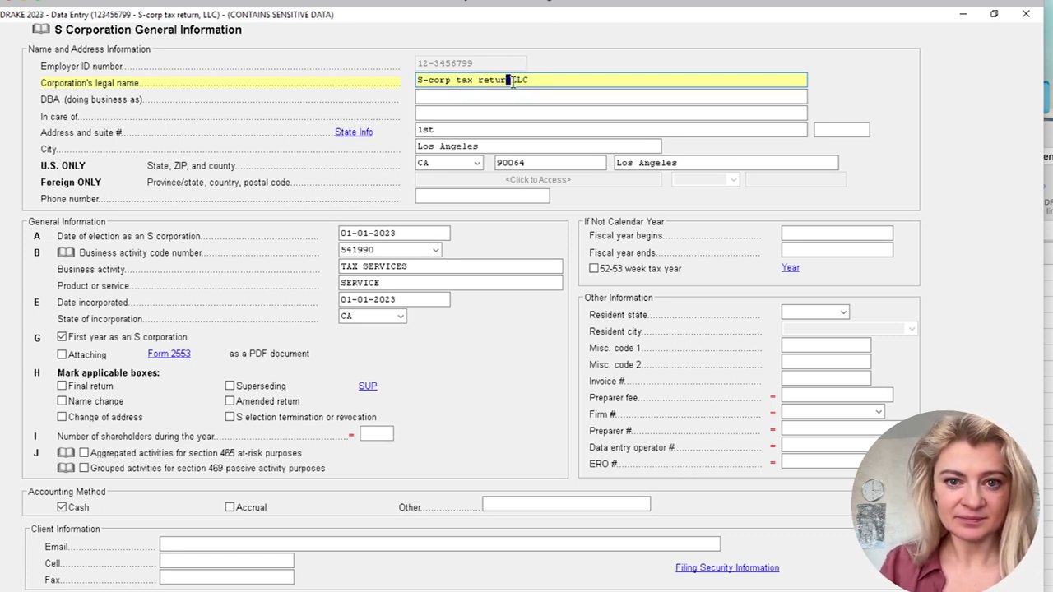
type("n")
left_click(517, 97)
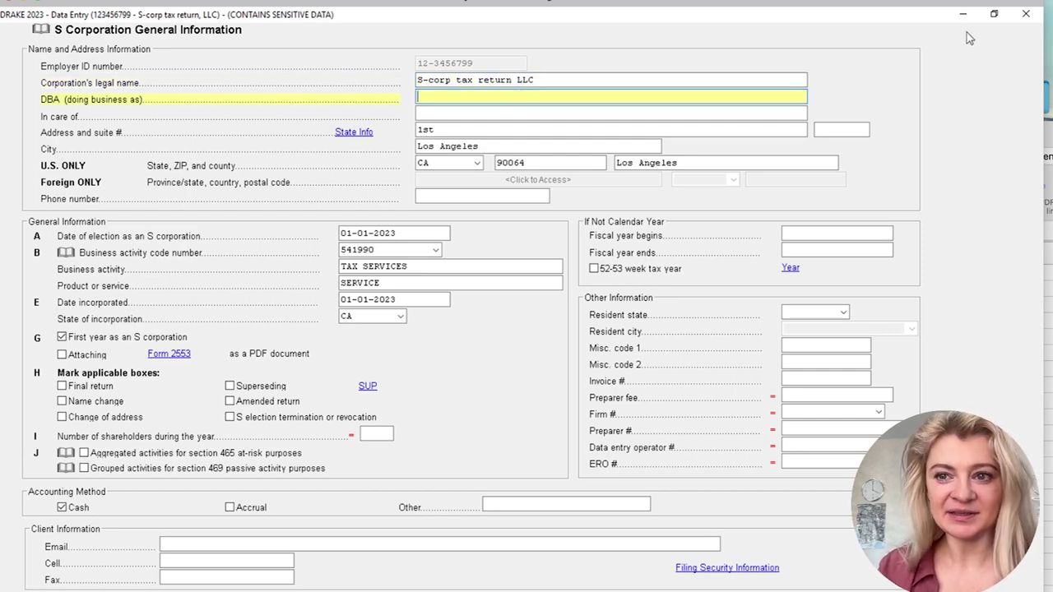
Close screen 1 and check the shareholder's entity name and beginning shares on screen K1E
left_click(1028, 15)
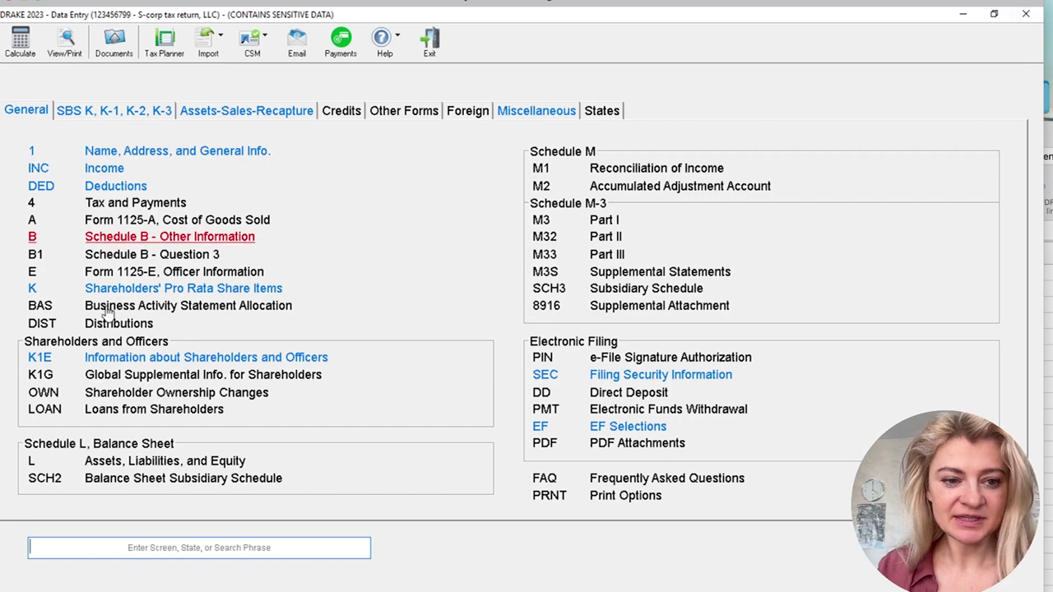
left_click(136, 359)
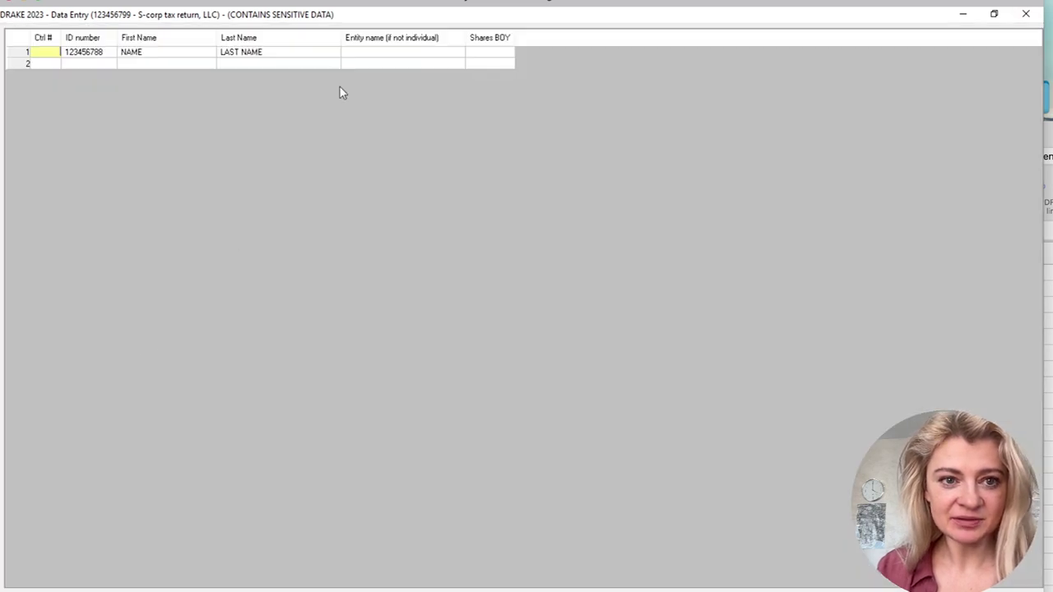
left_click(394, 51)
left_click(480, 52)
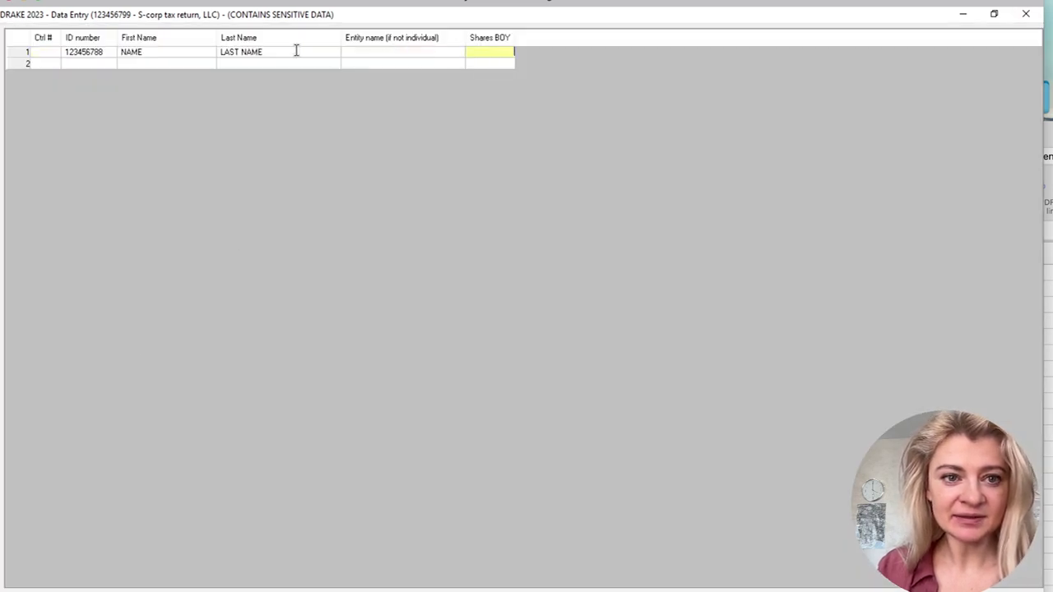
Check the shareholder's full K-1 details, then exit the return to recalculate and reopen its preview
key("Escape")
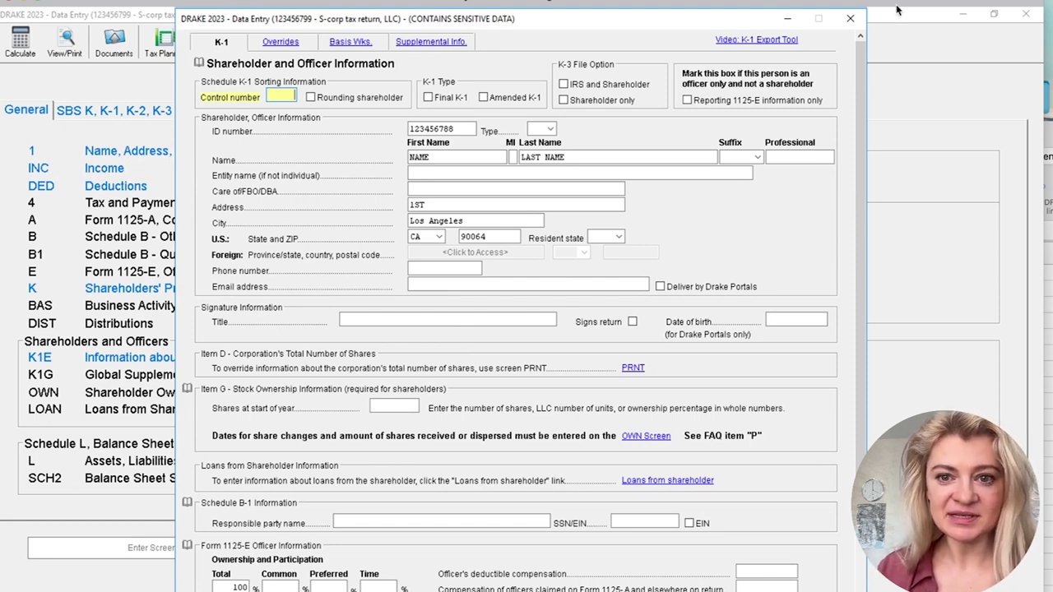
left_click(850, 18)
left_click(1026, 16)
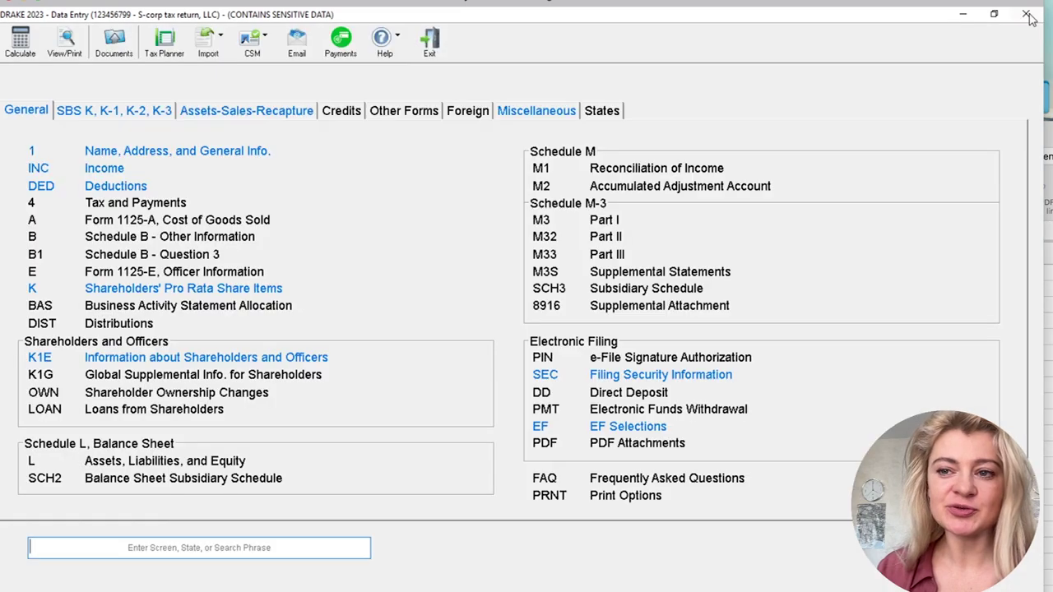
key("Escape")
left_click(165, 115)
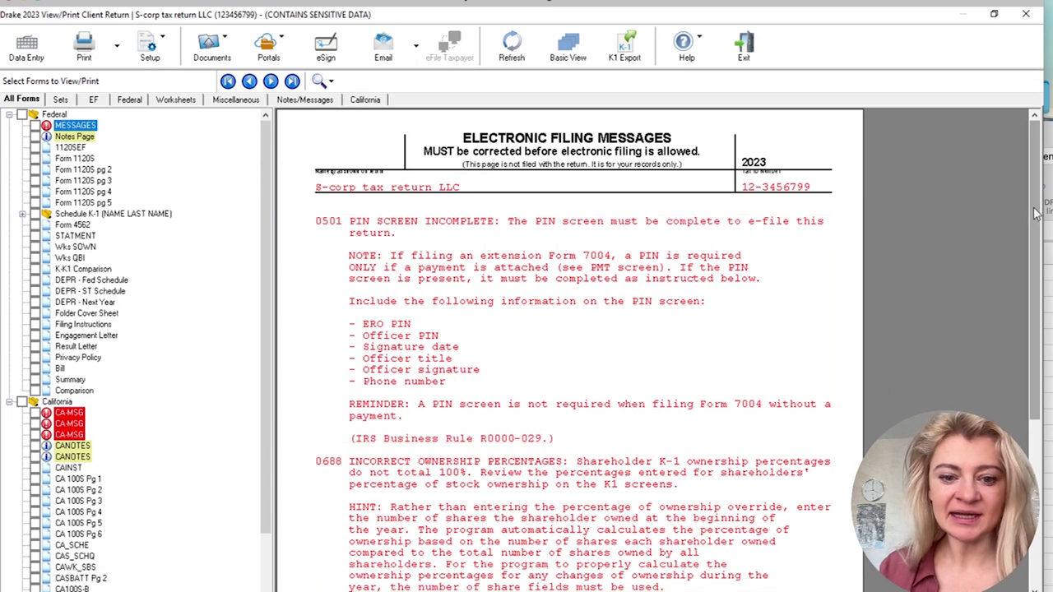
Recheck the remaining e-file messages and the Notes page, then close the return preview
scroll(617, 329, "down", 5)
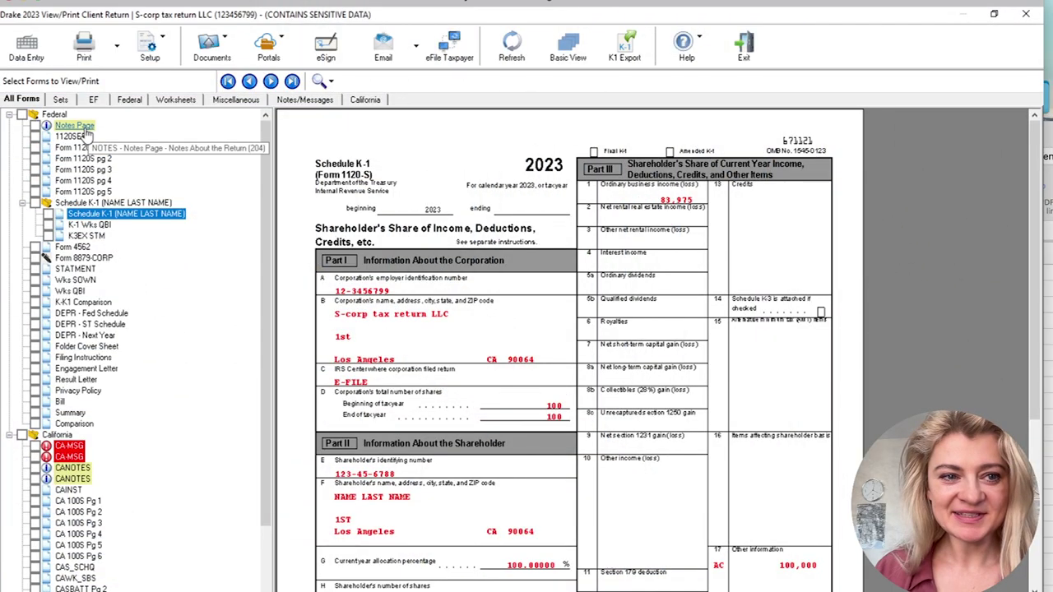
left_click(82, 127)
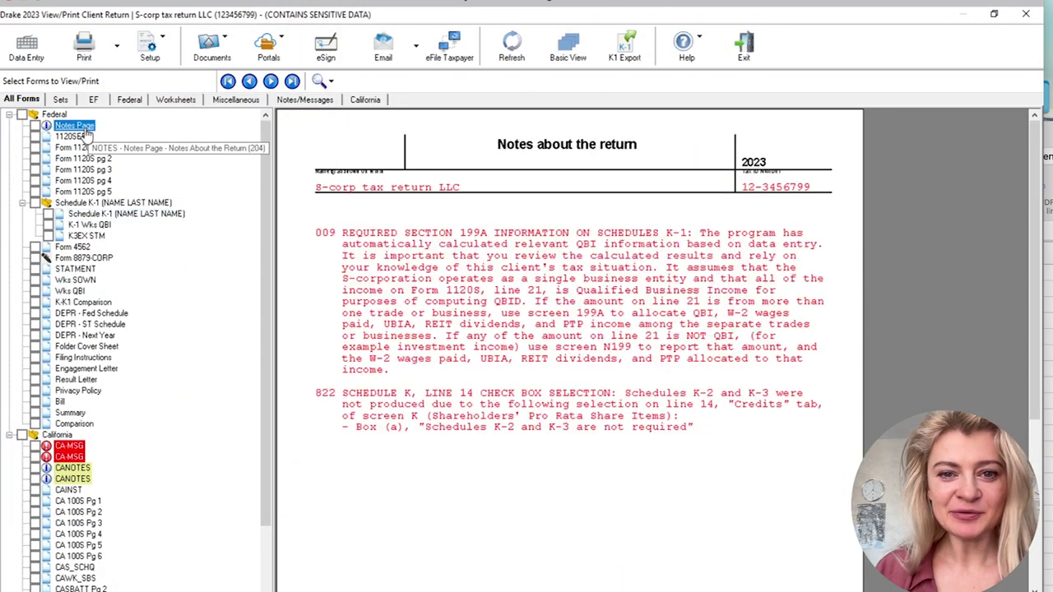
left_click(1025, 14)
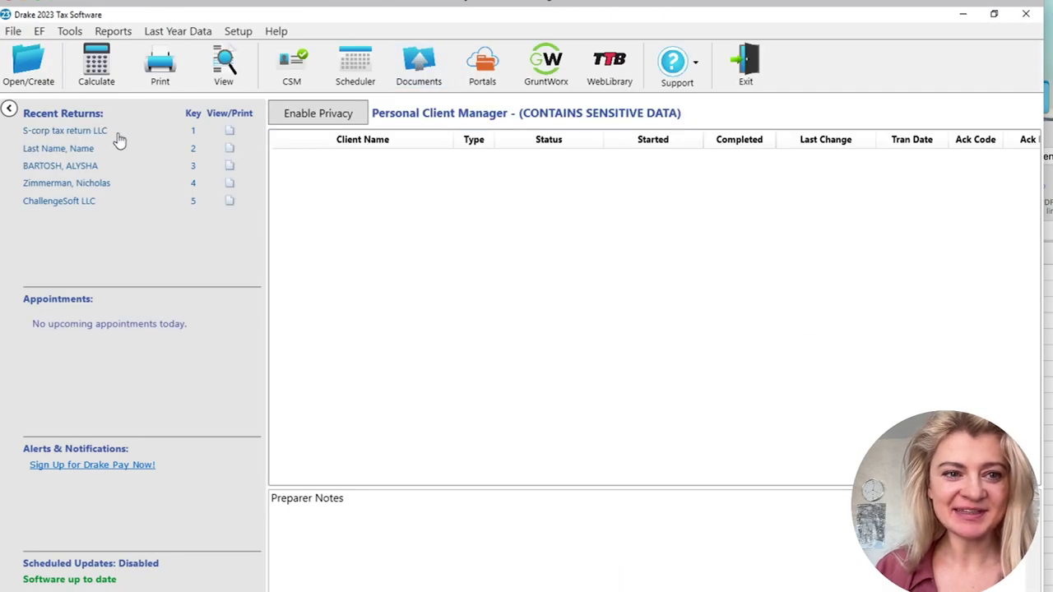
Reopen the S-corp return and recalculate it as e-file eligible with California suppressed
left_click(82, 131)
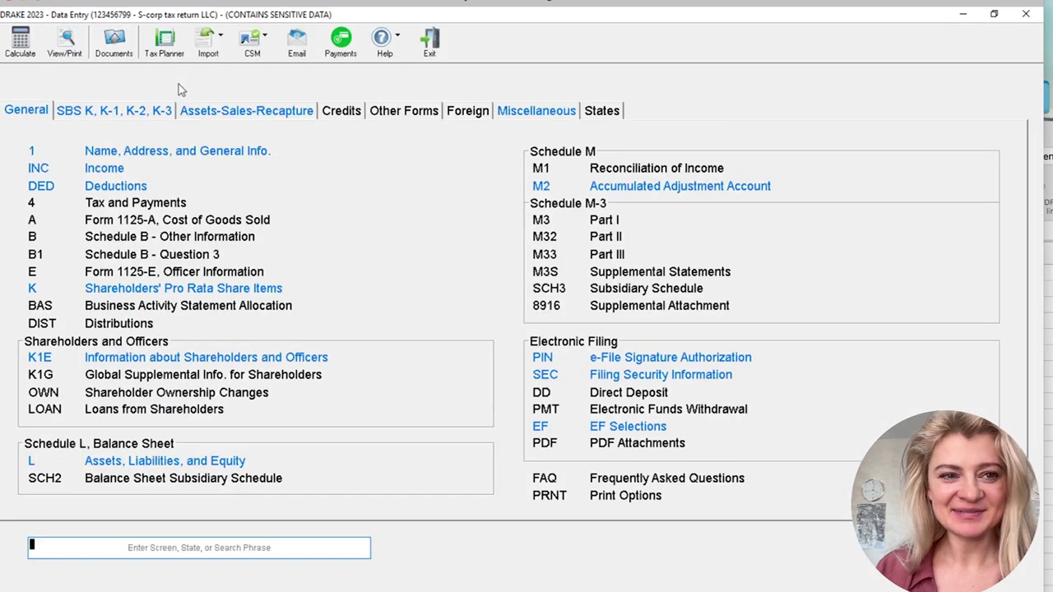
left_click(9, 49)
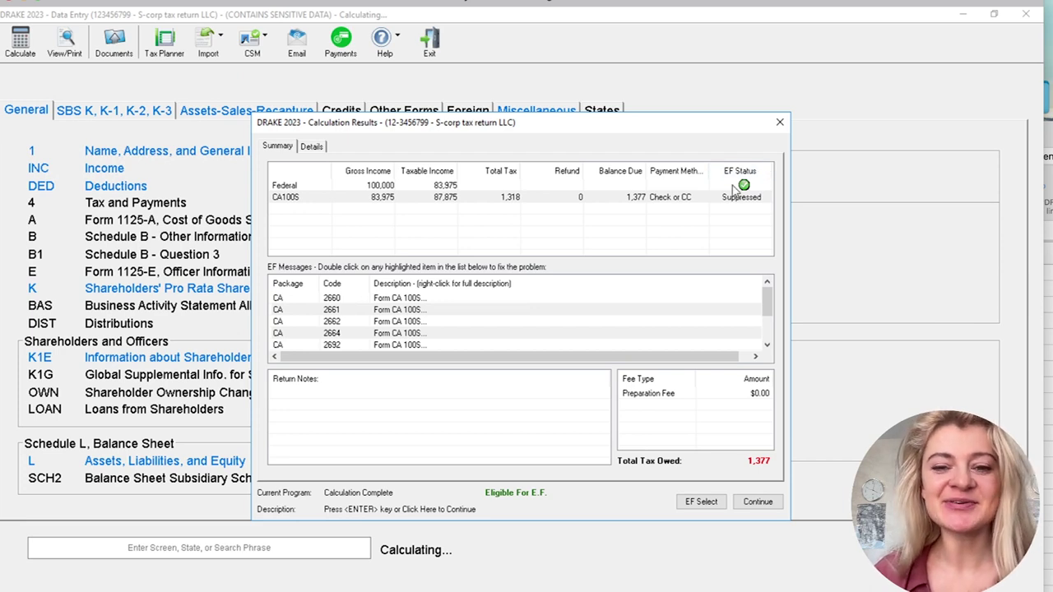
left_click(780, 122)
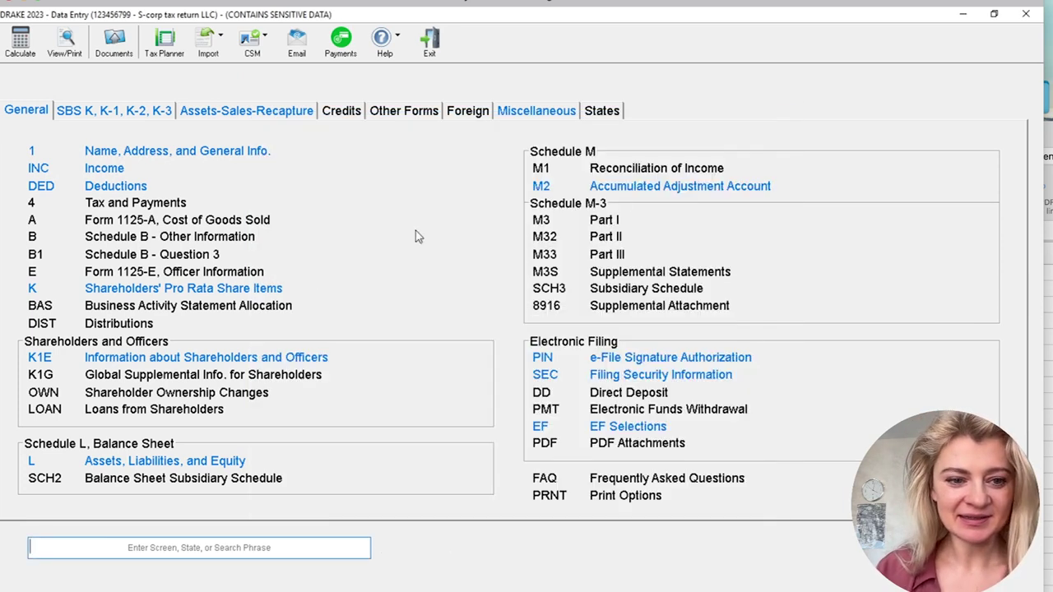
left_click(251, 357)
Review shareholder 1's K-1 details on K1E, then close the grid and exit Data Entry
double_click(263, 56)
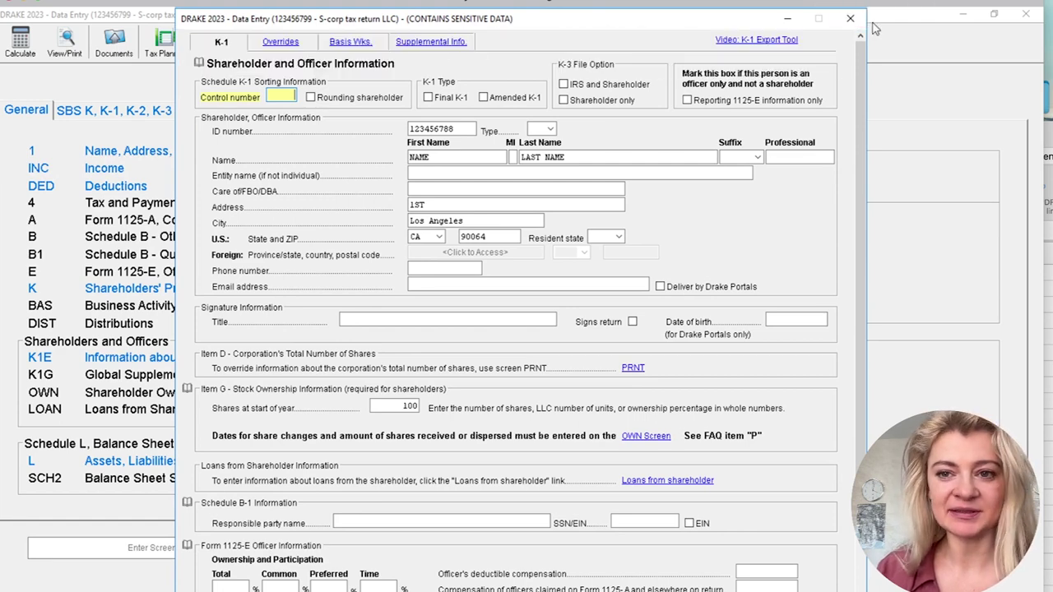
left_click(849, 20)
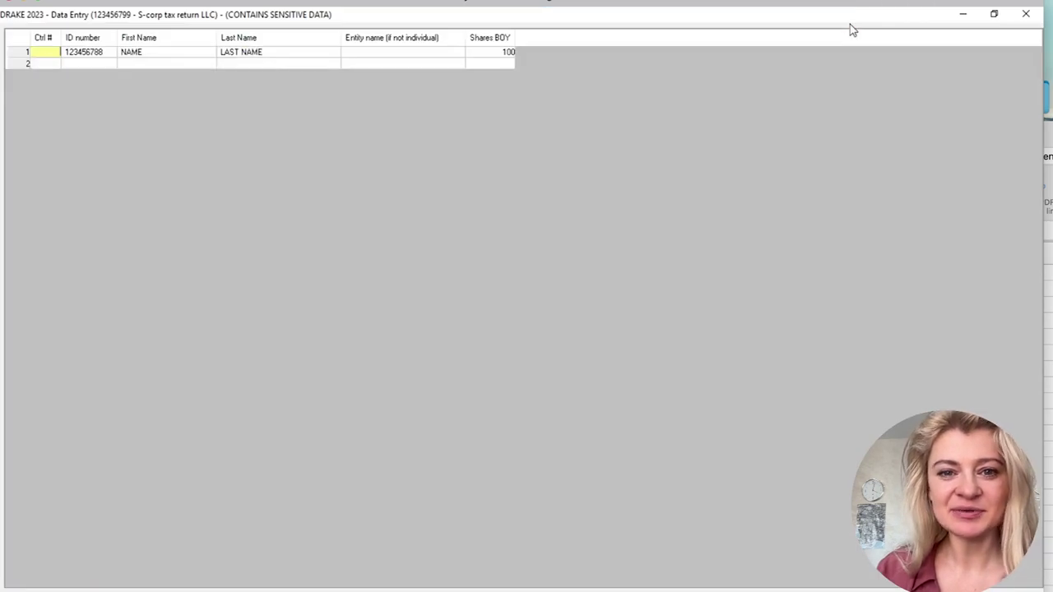
left_click(1025, 15)
left_click(1025, 15)
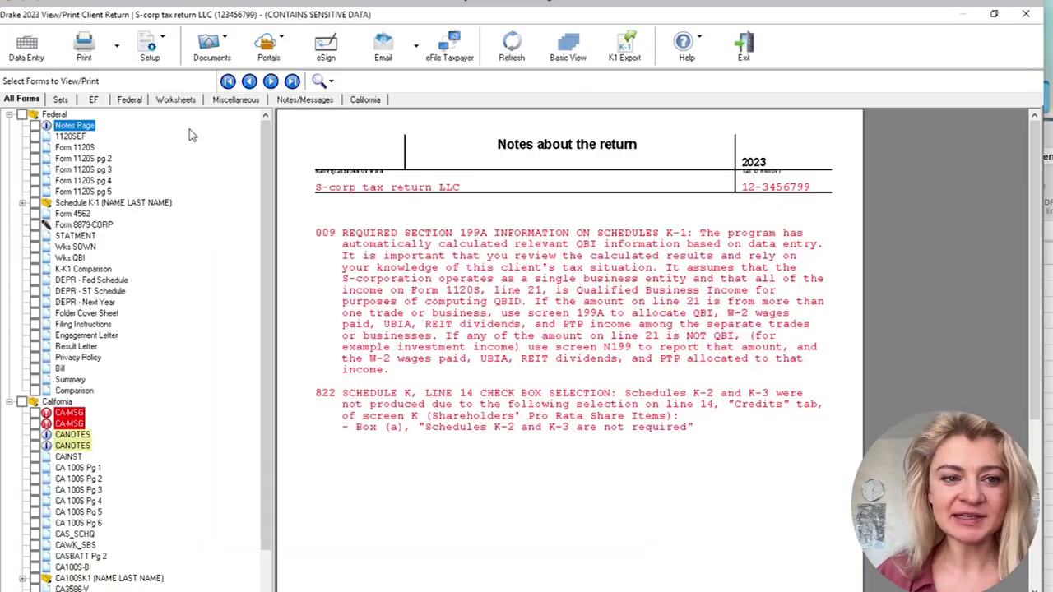
Check Form 1120-S and page 4 (line 18: 83,975), then display the shareholder's Schedule K-1
left_click(74, 147)
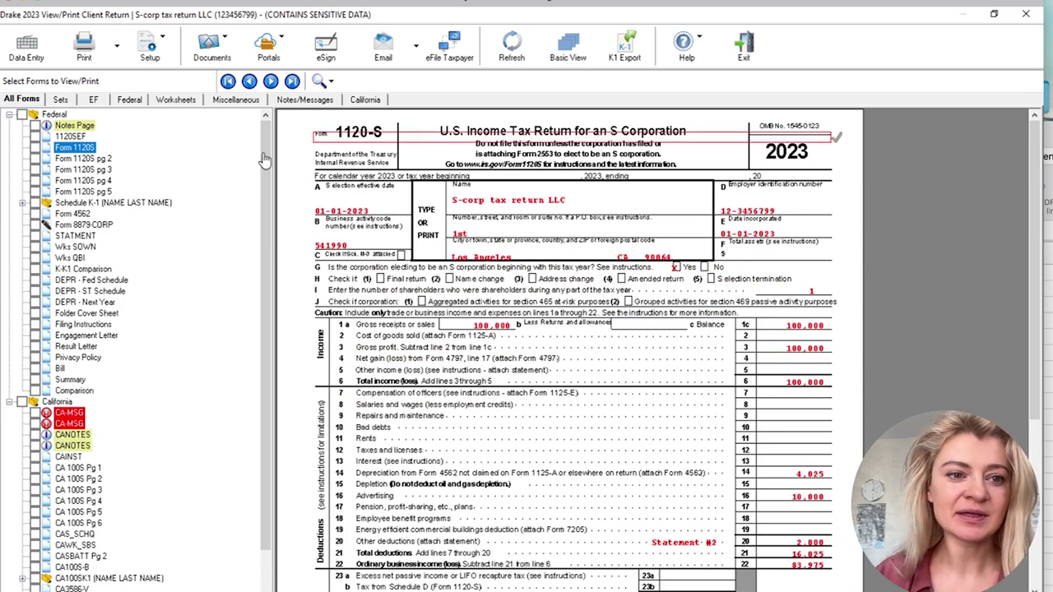
left_click(83, 180)
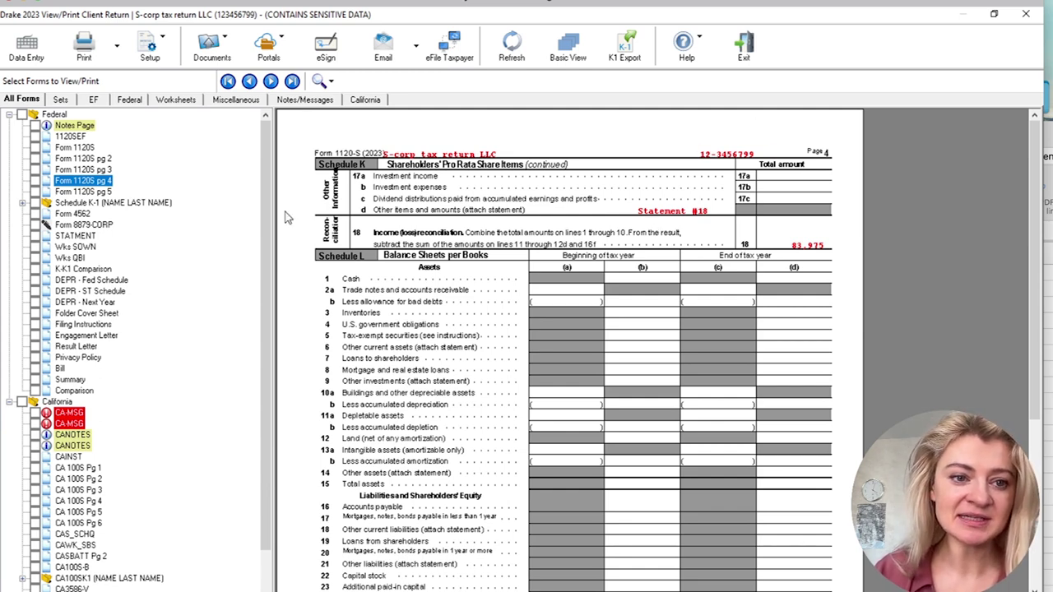
left_click(141, 204)
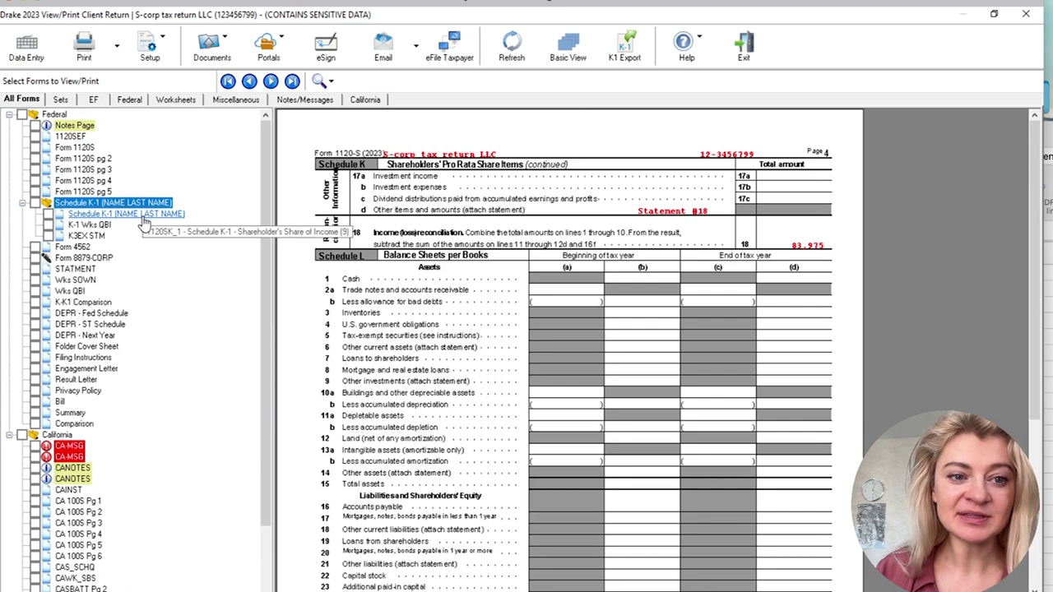
left_click(141, 215)
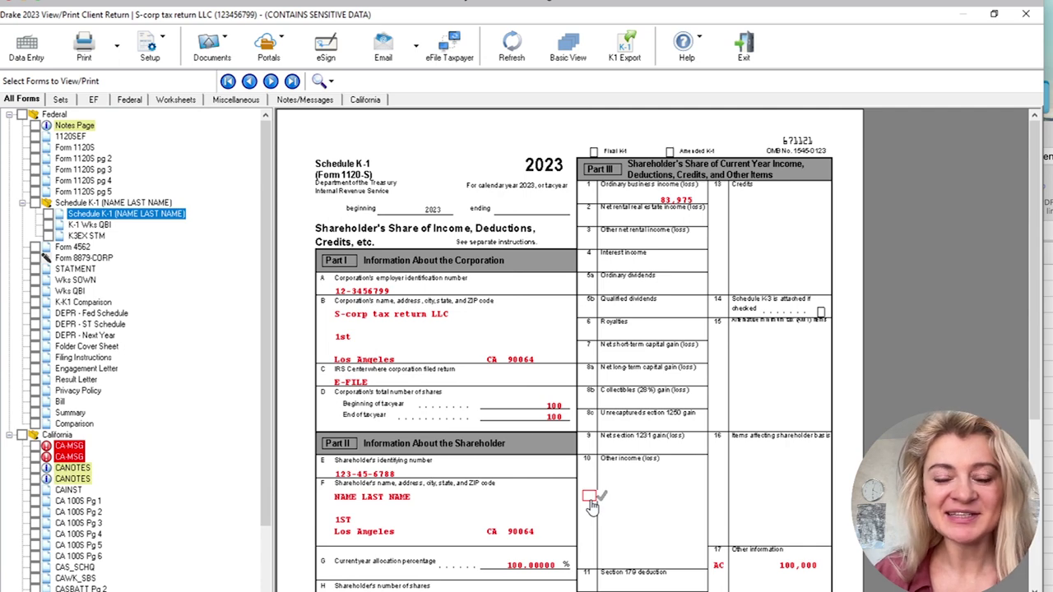
Run K1 Export on the shareholder's K-1, acknowledge success, and close View/Print
left_click(627, 51)
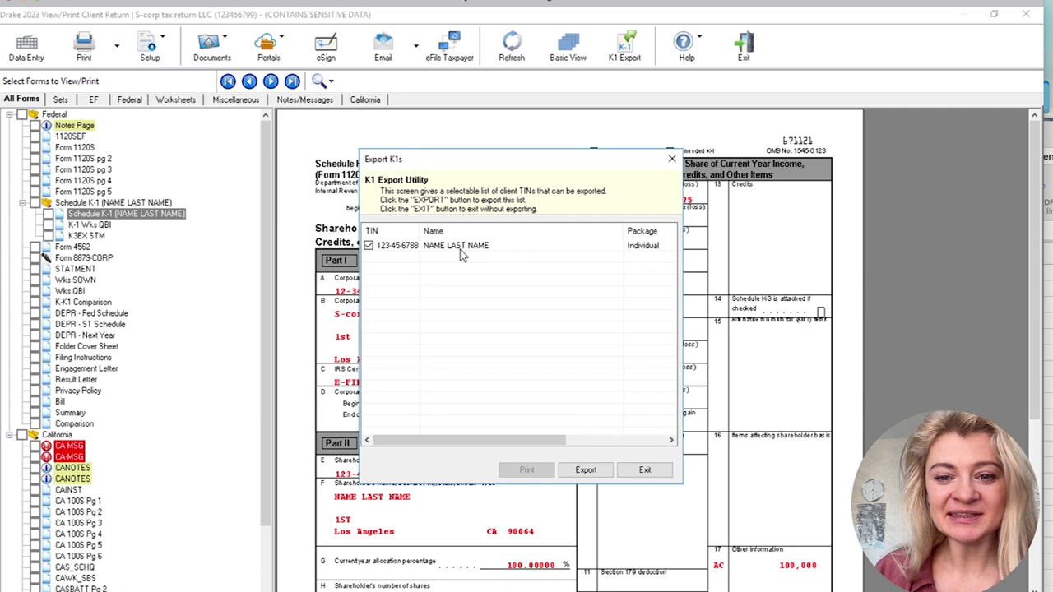
left_click(591, 468)
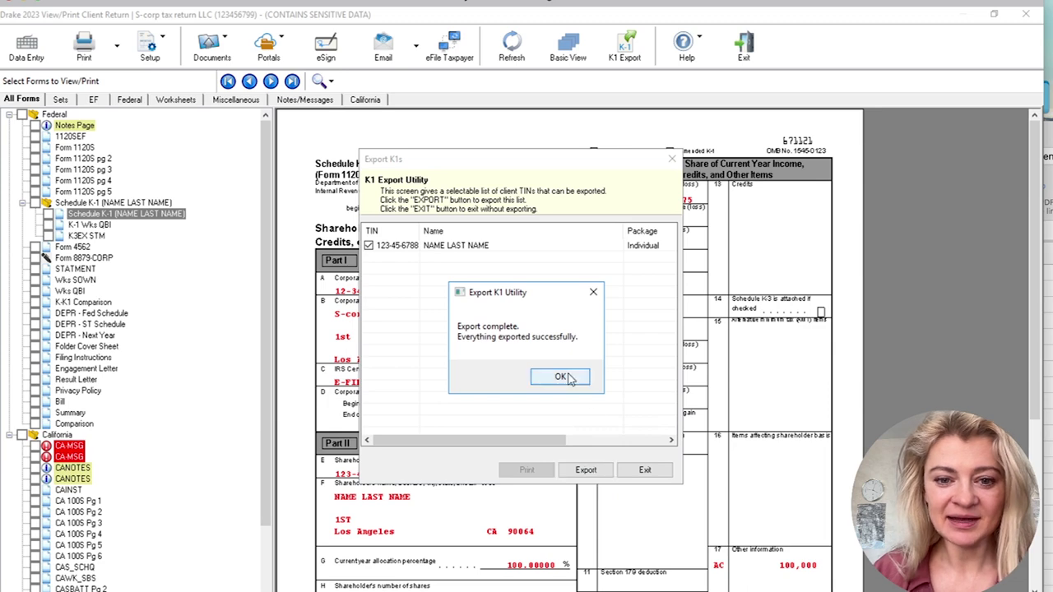
left_click(560, 376)
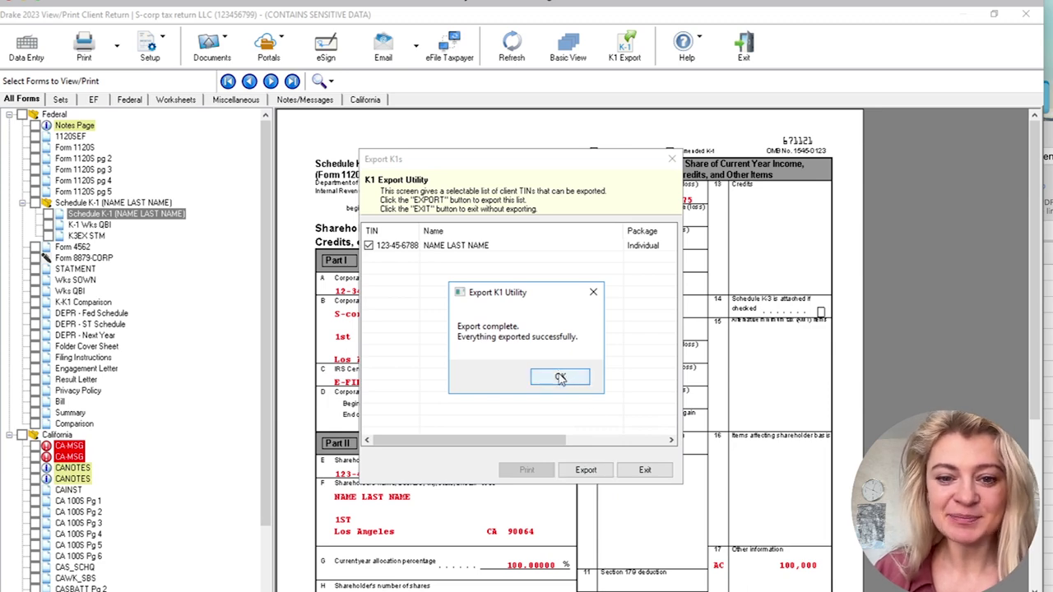
left_click(652, 471)
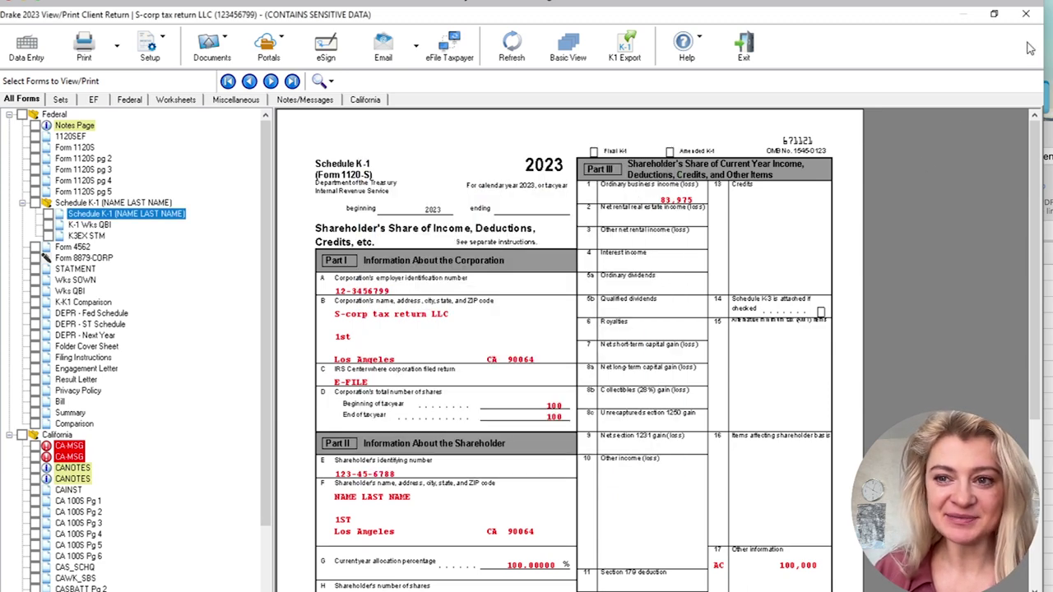
left_click(1026, 14)
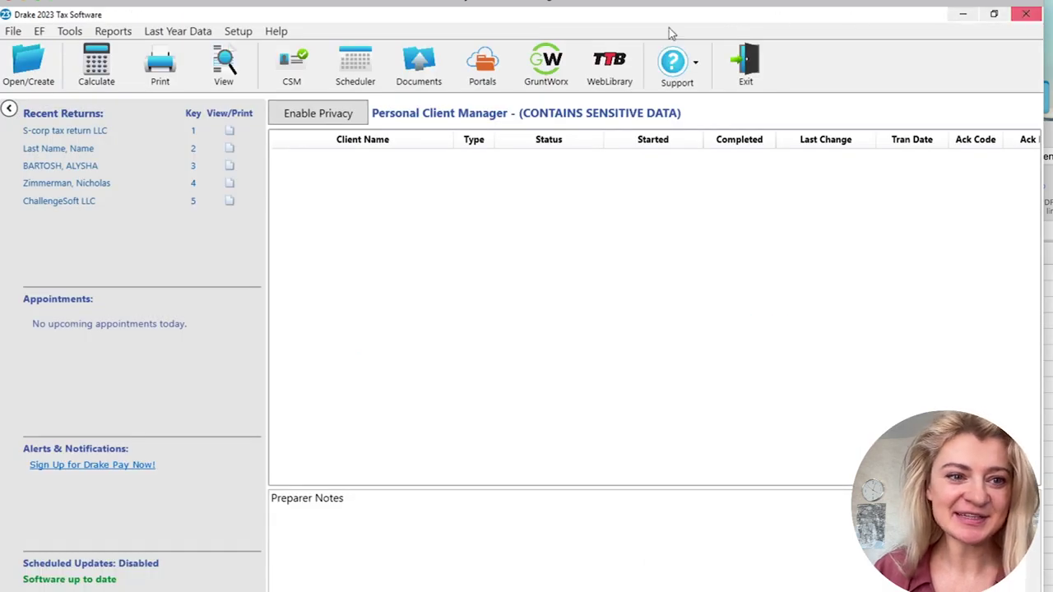
Open the 1040 and verify the K1S S Corp K-1 shows 83975 ordinary income
left_click(40, 151)
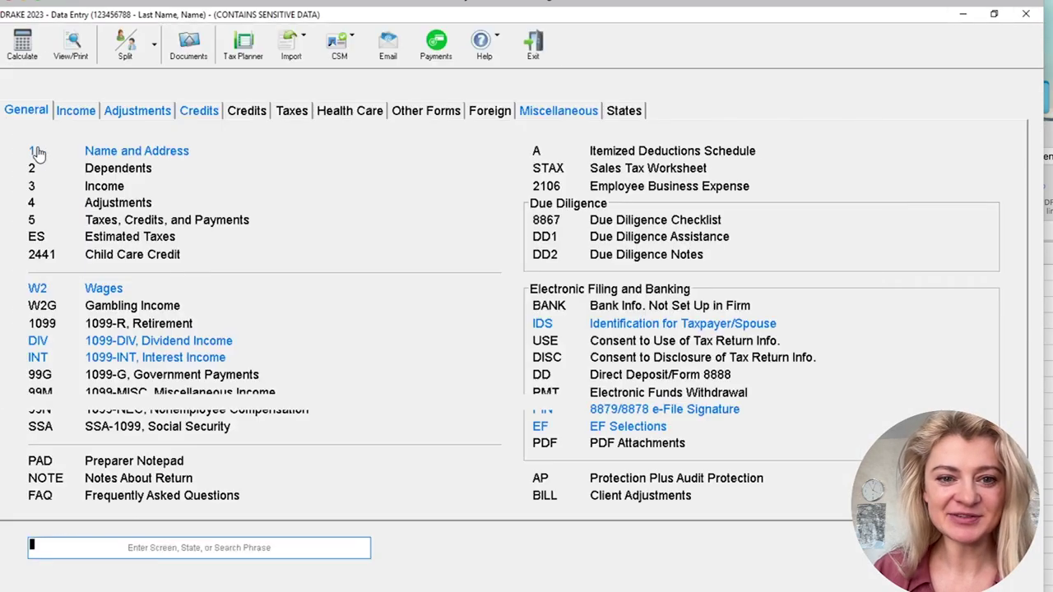
left_click(33, 148)
left_click(857, 19)
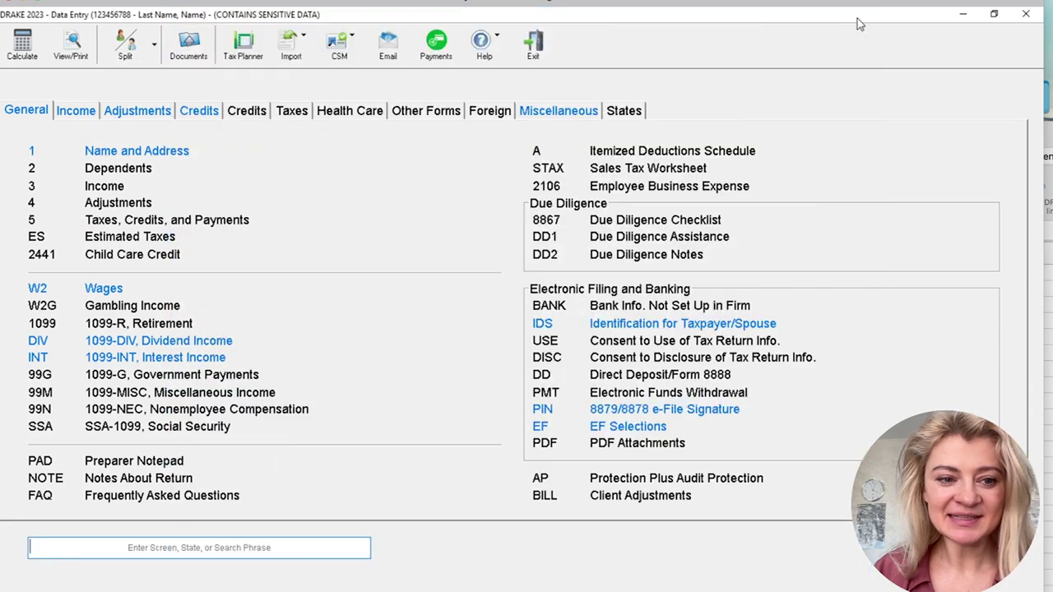
left_click(78, 111)
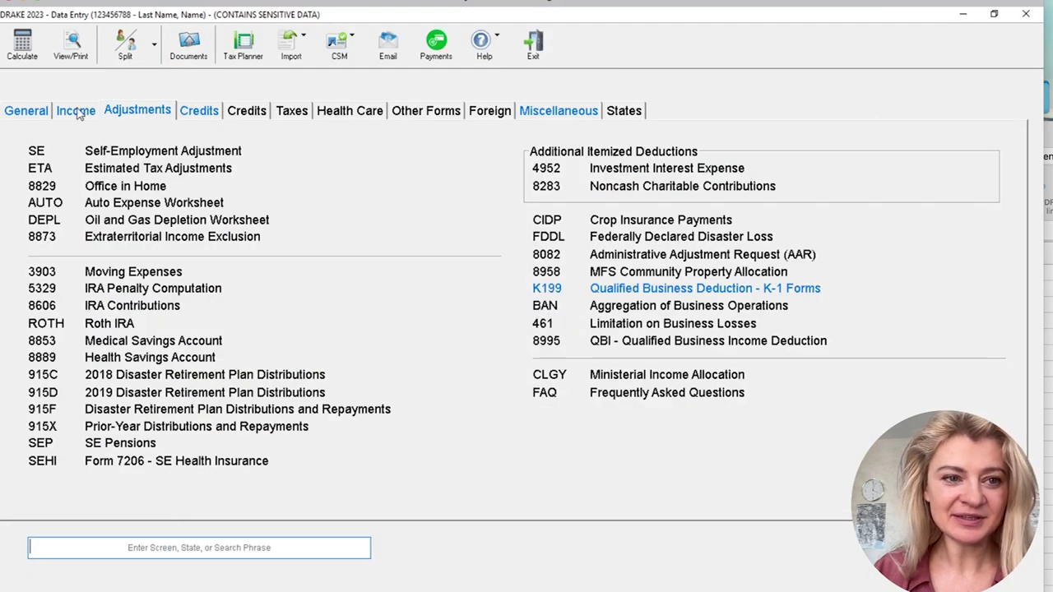
left_click(120, 445)
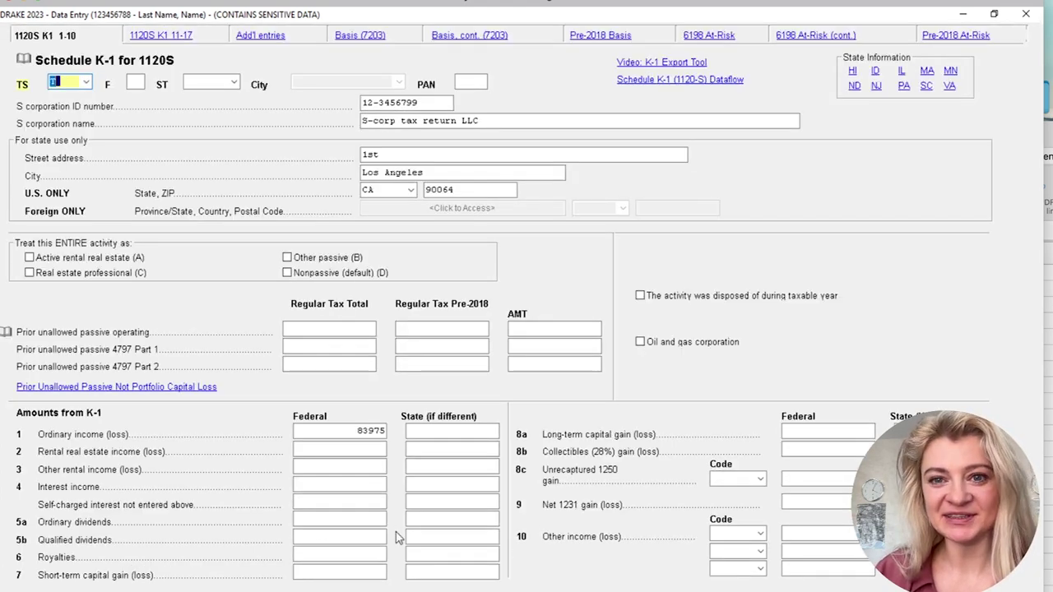
left_click(1025, 14)
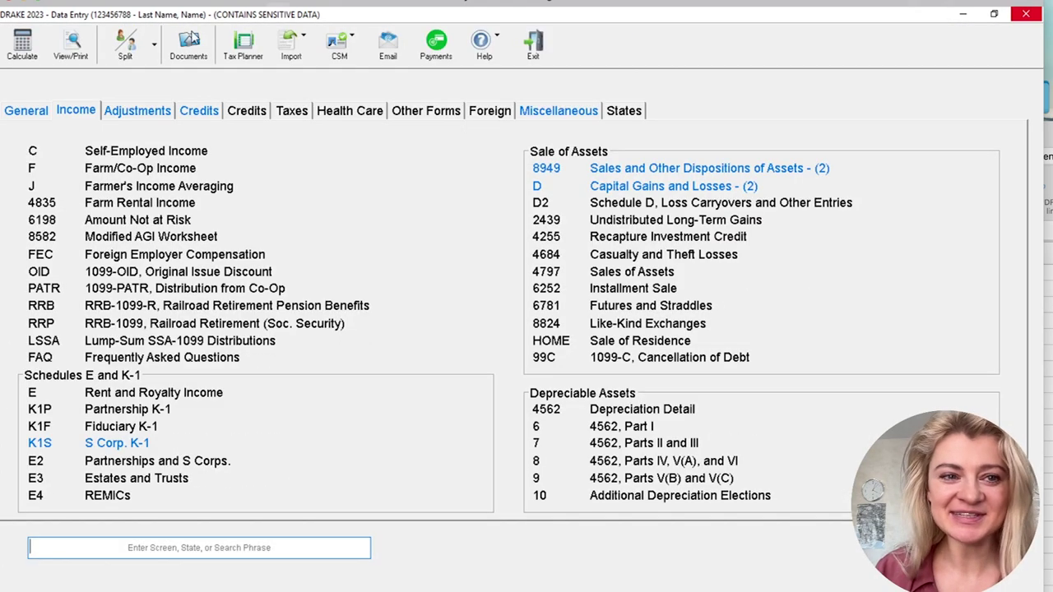
Recalculate the 1040 to federal total income of 140,188 and exit Data Entry
left_click(23, 45)
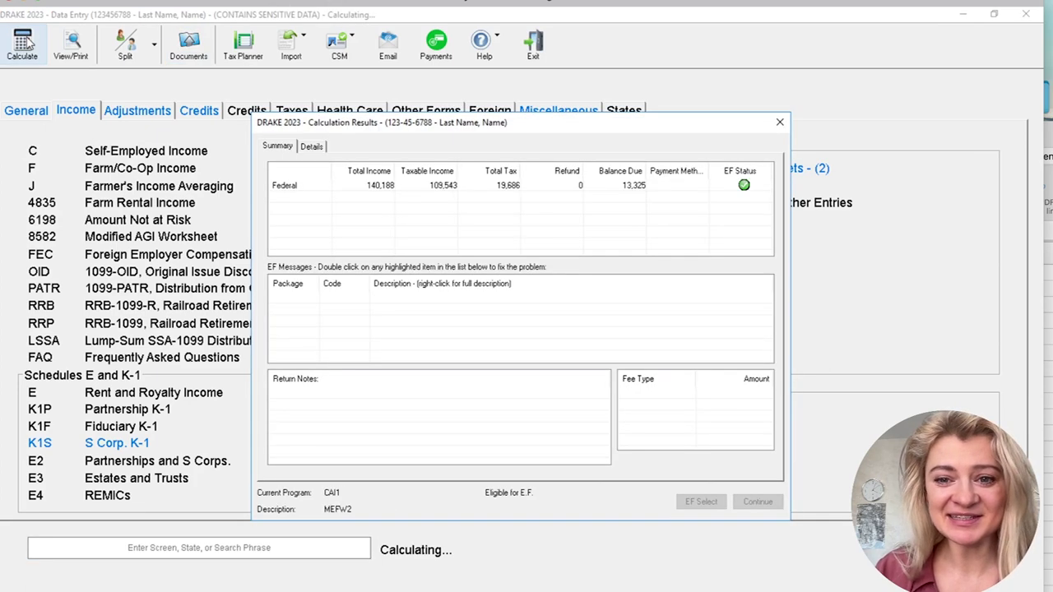
left_click(780, 121)
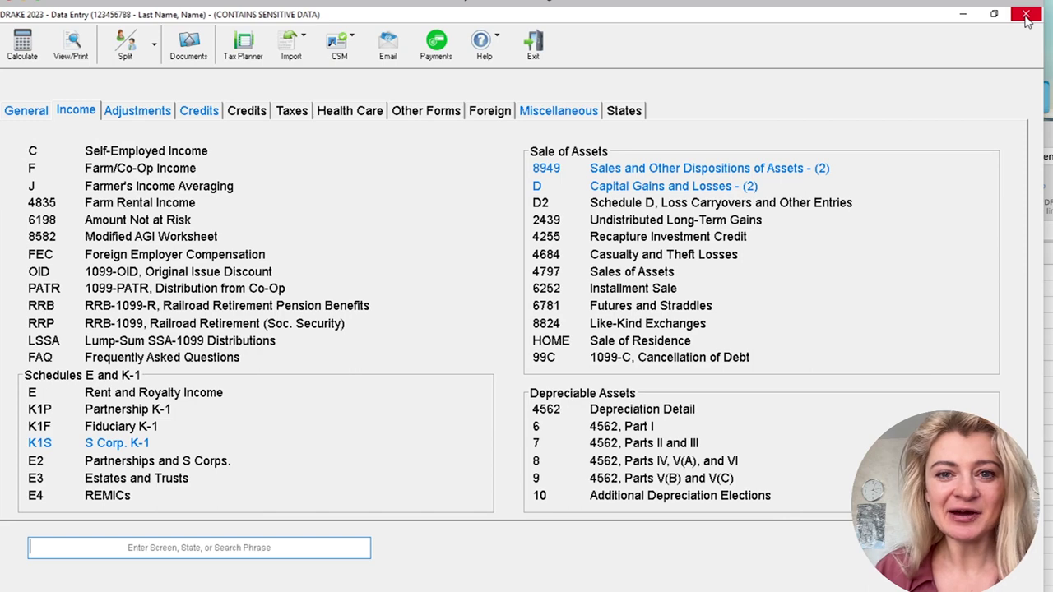
left_click(1026, 17)
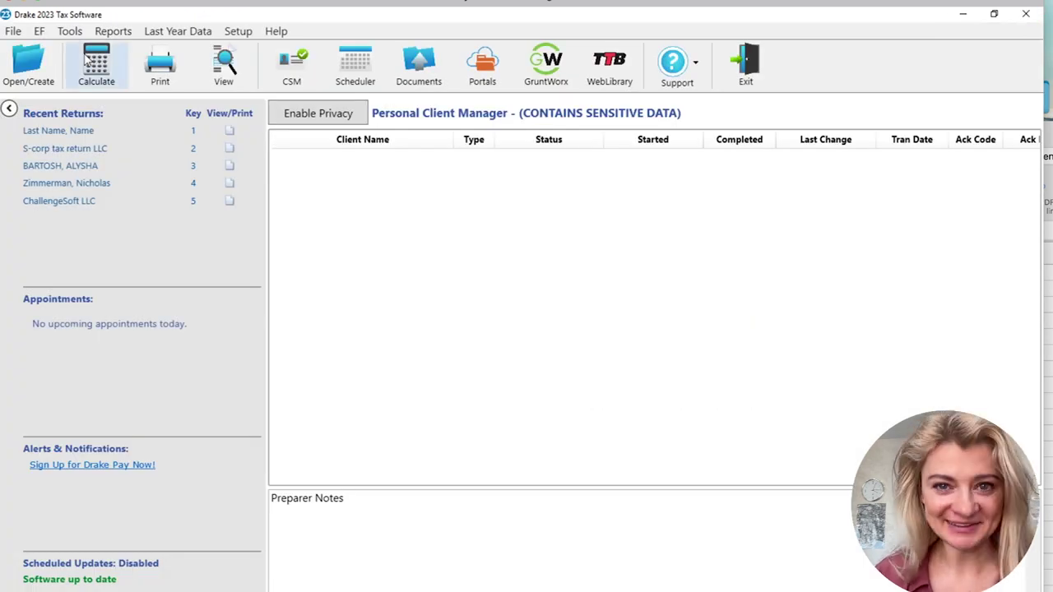
In Select Returns for EF, check the 1120S row alongside the 1040 and close the report
left_click(38, 30)
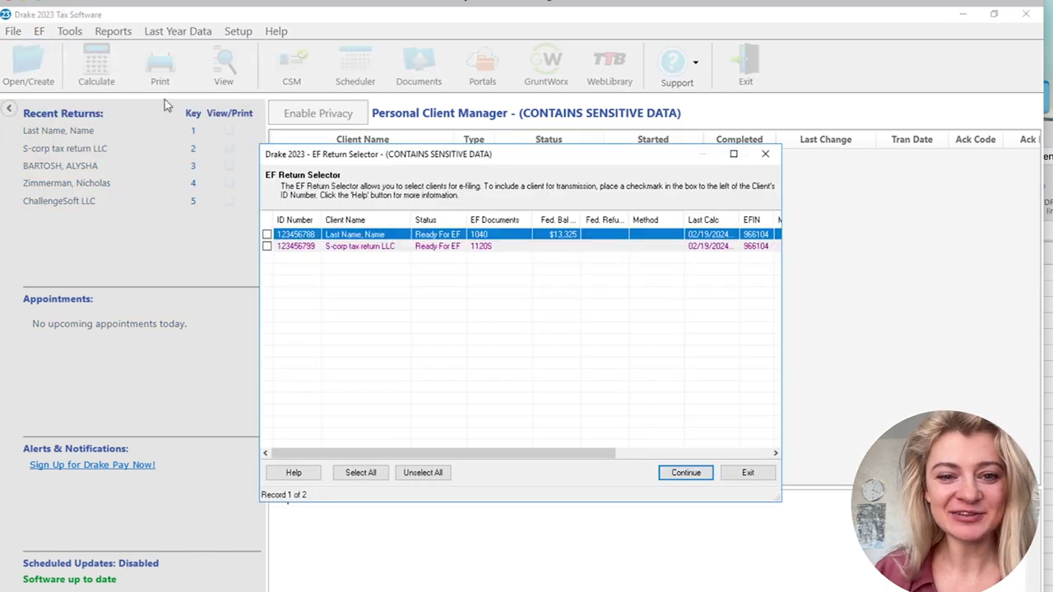
left_click(266, 247)
left_click(696, 476)
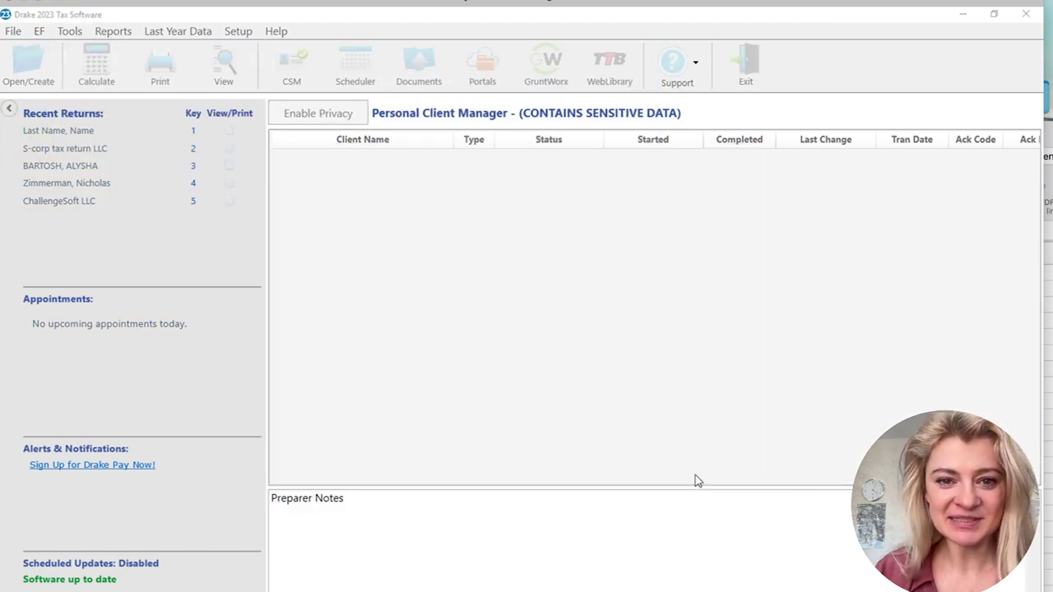
left_click_drag(899, 376, 399, 152)
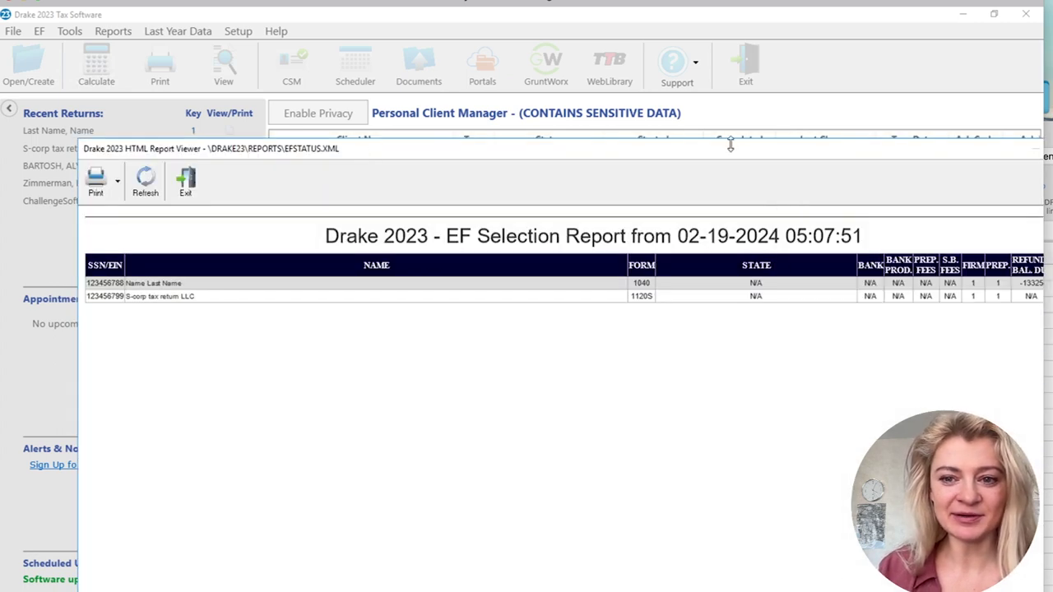
left_click_drag(730, 145, 742, 149)
left_click_drag(584, 137, 471, 137)
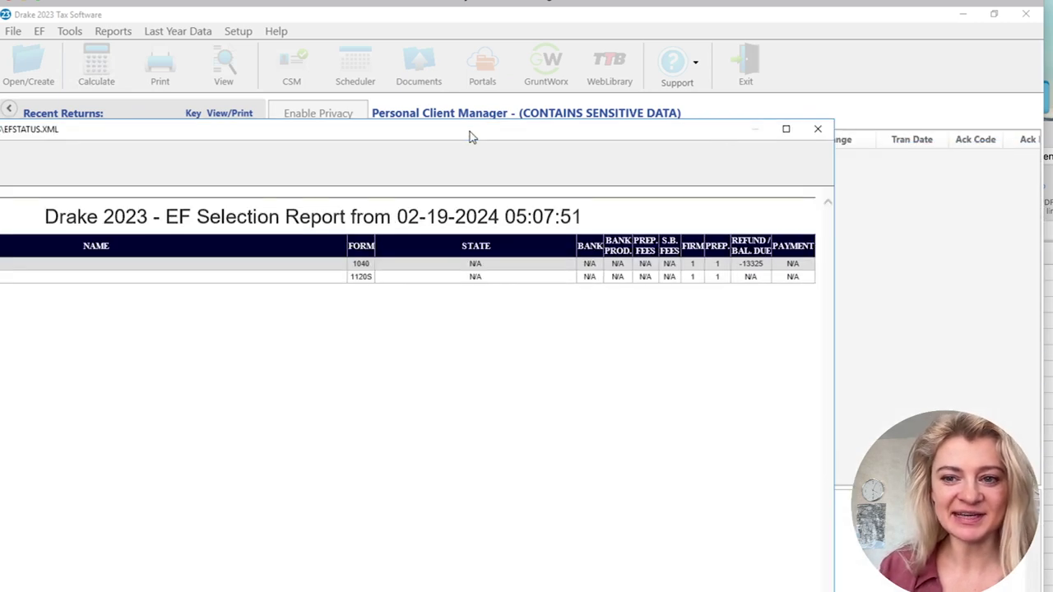
left_click(817, 132)
Confirm both returns are queued in EF Transmit/Receive, then close it
left_click(39, 31)
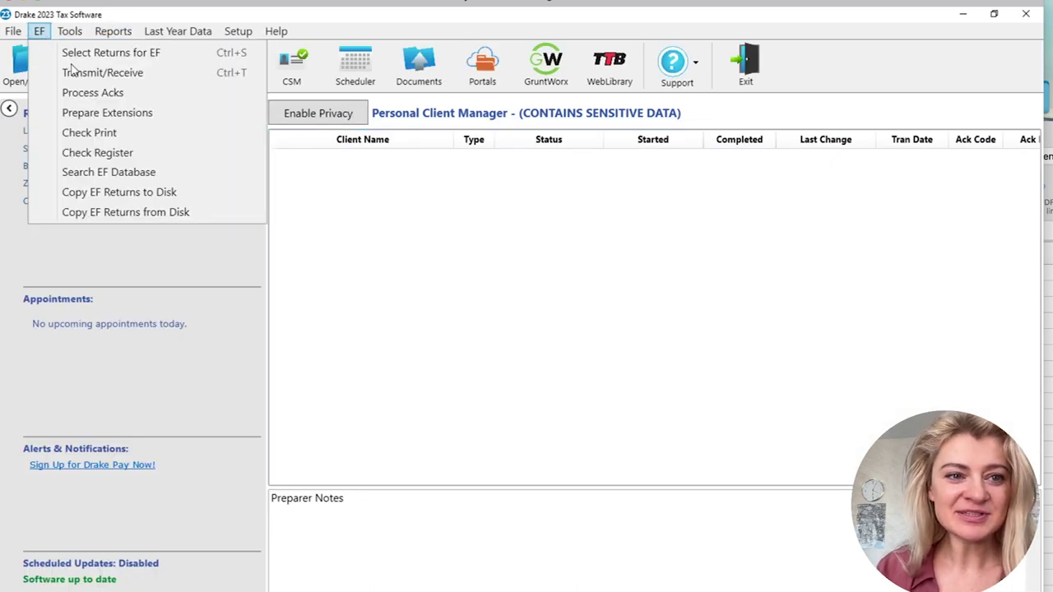
left_click(75, 73)
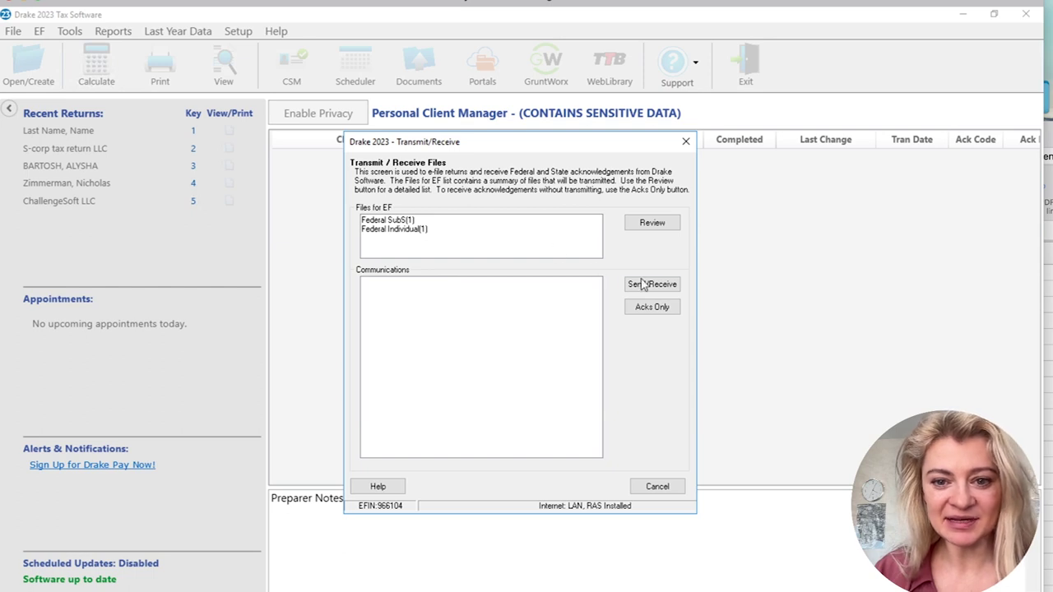
left_click(686, 144)
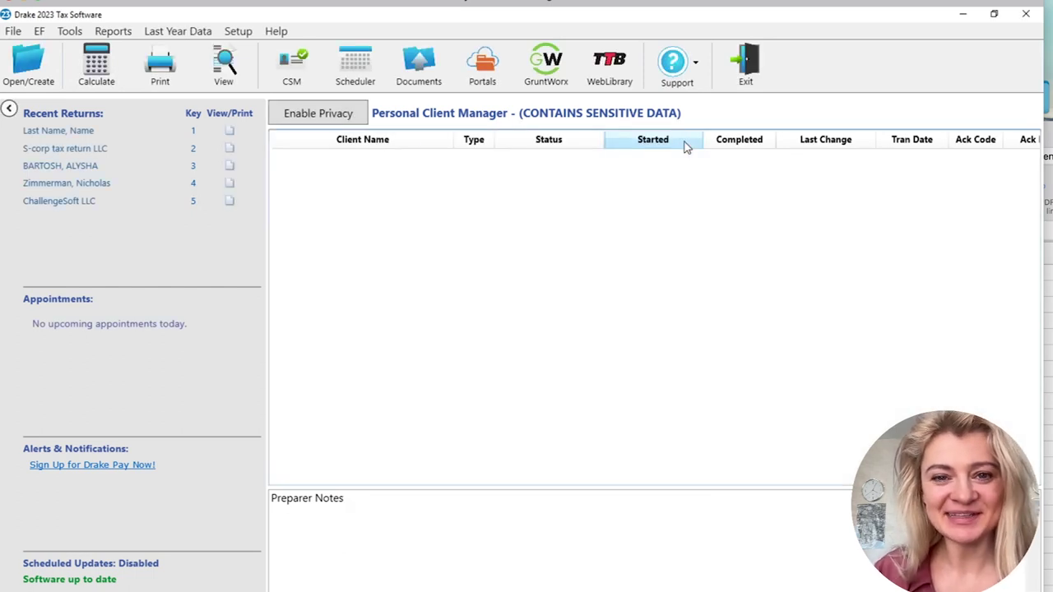